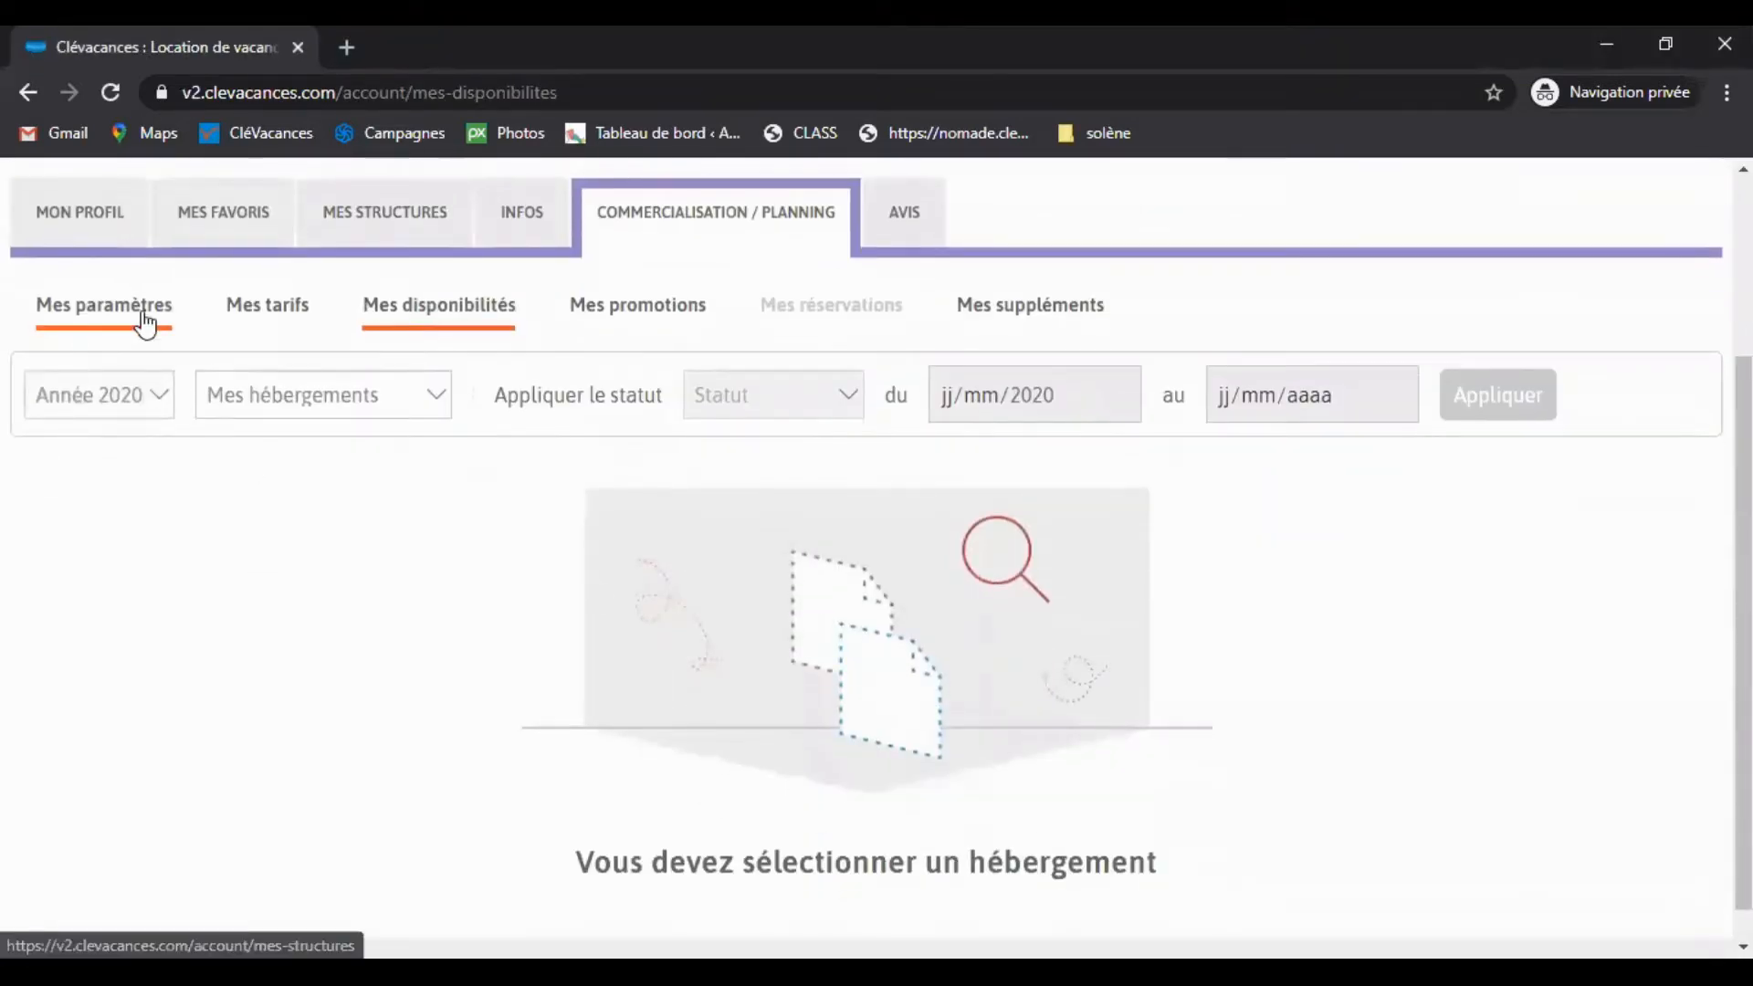
# Step: Open Mes paramètres and select the accommodation Clos de la Rose for configuration
pyautogui.click(139, 306)
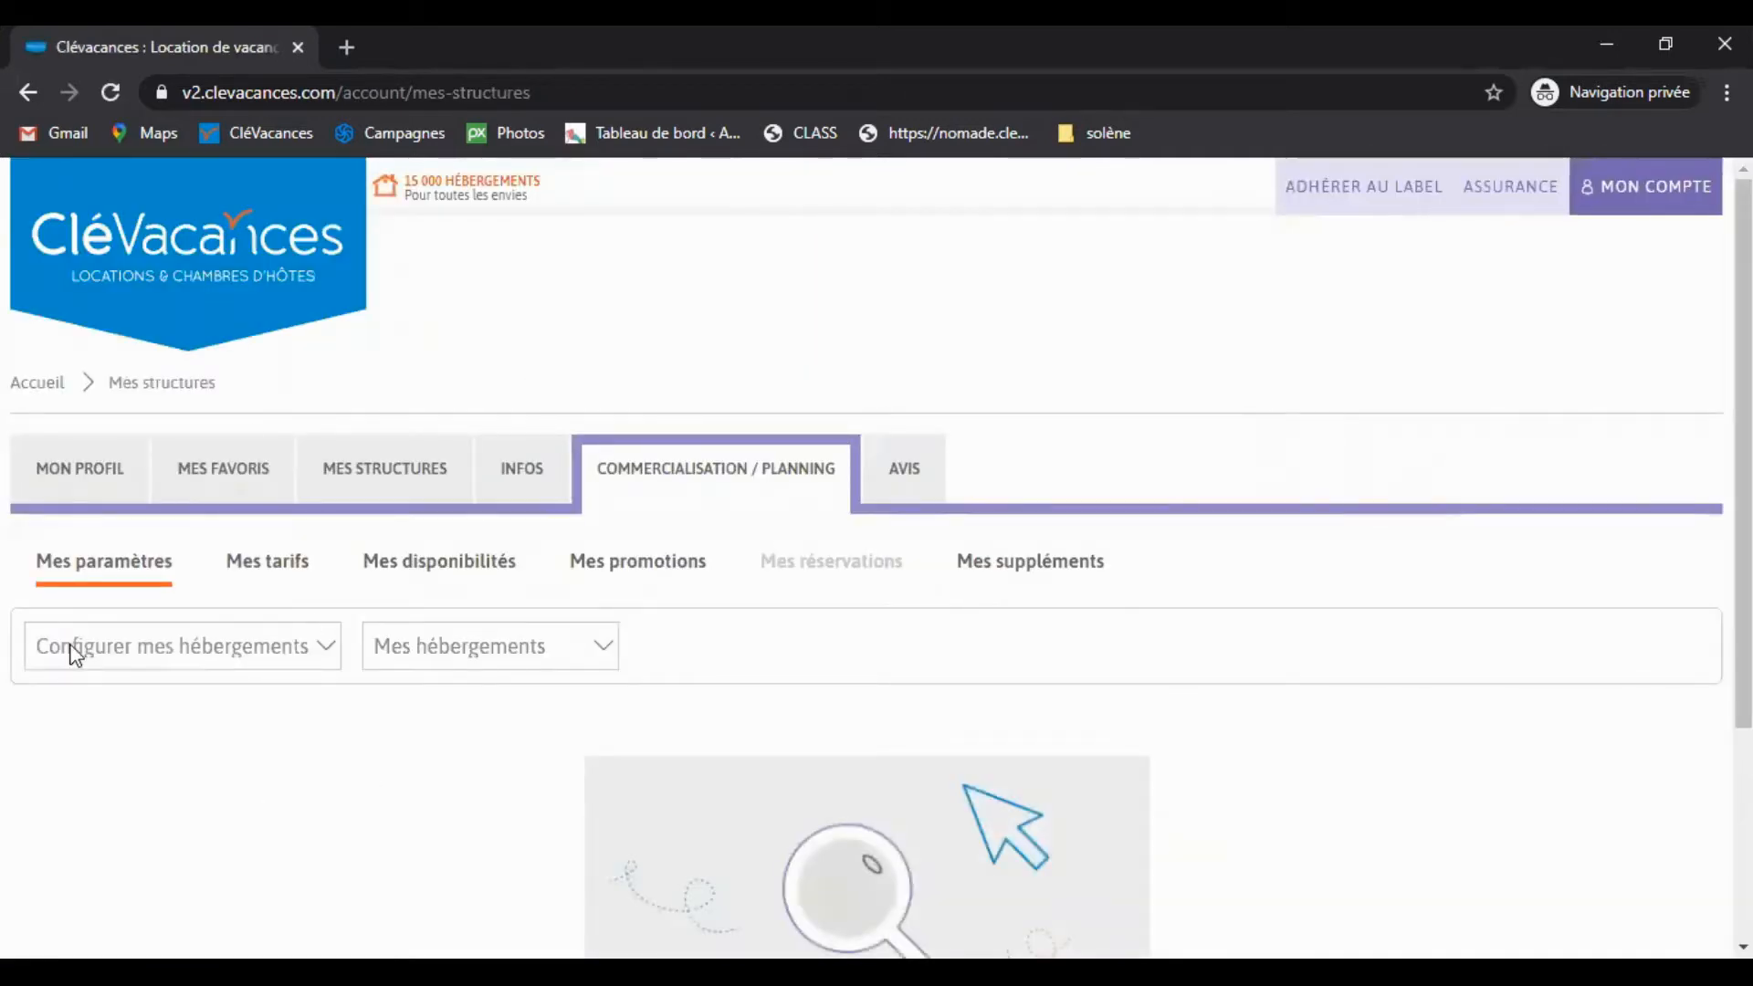
pyautogui.click(457, 647)
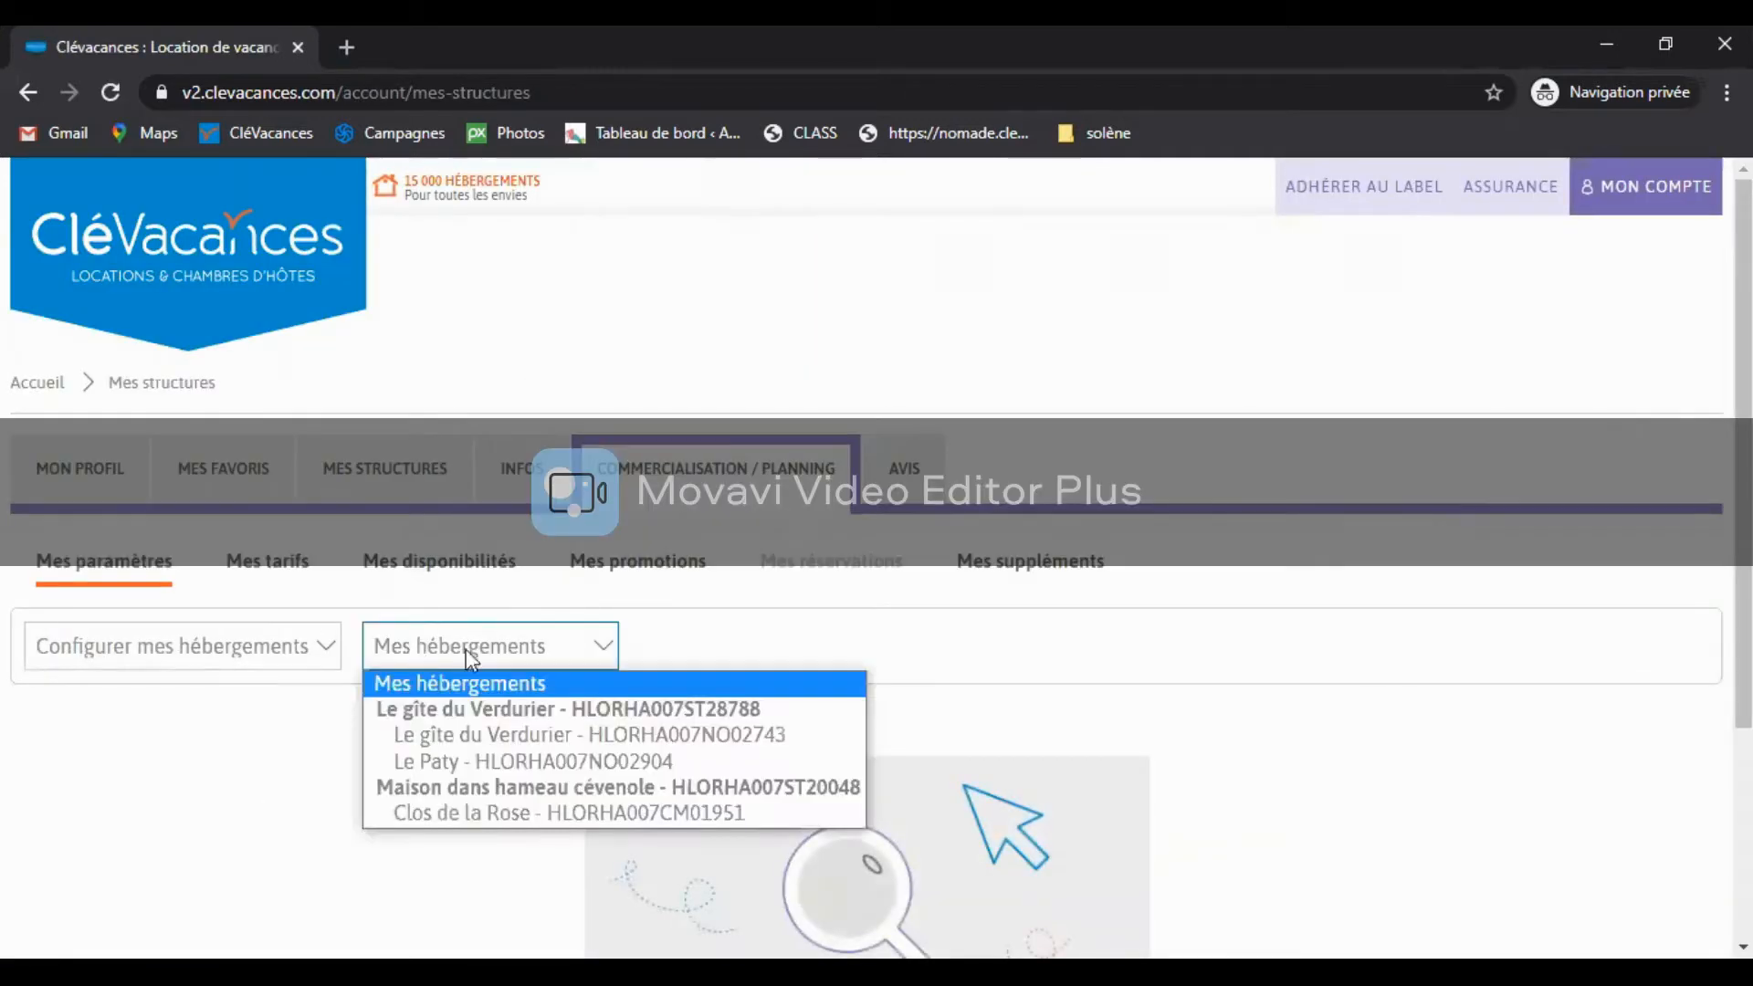
pyautogui.click(512, 813)
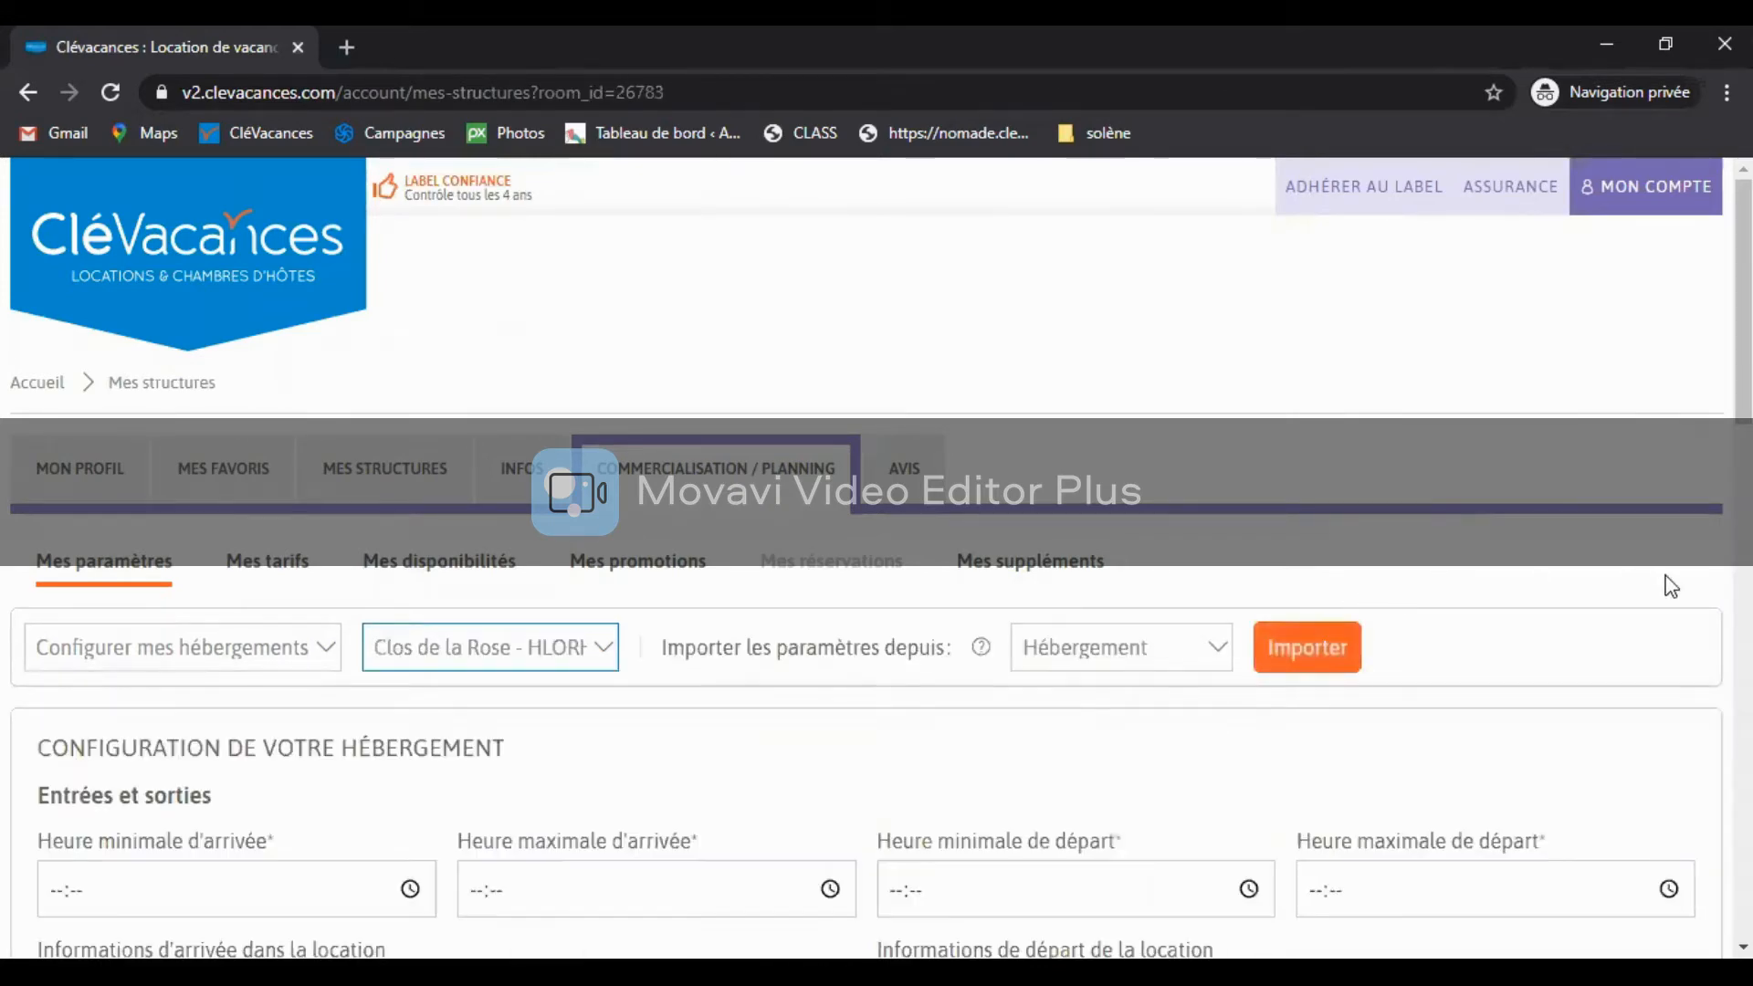
# Step: Set the arrival window to 17:00–20:00 and the departure window to 08:00–10:00
pyautogui.scroll(-4, 1675, 580)
pyautogui.click(74, 508)
pyautogui.write('1700')
pyautogui.press('Tab')
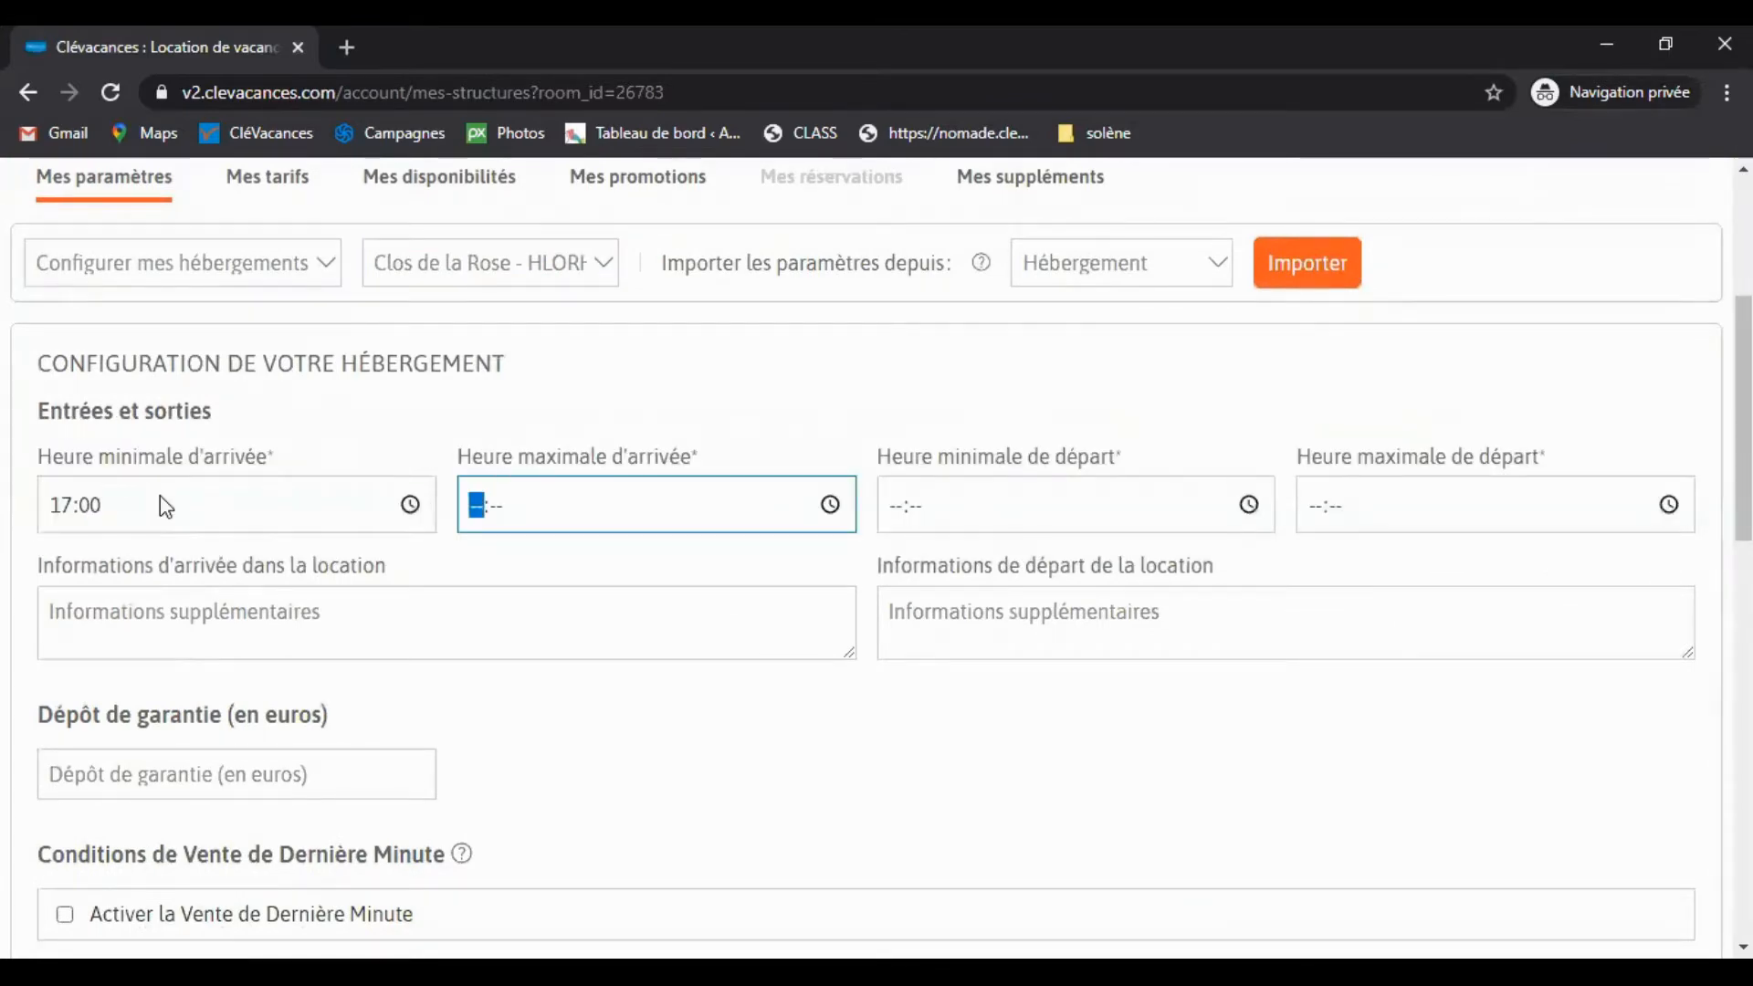
pyautogui.write('2000')
pyautogui.press('Tab')
pyautogui.write('0800')
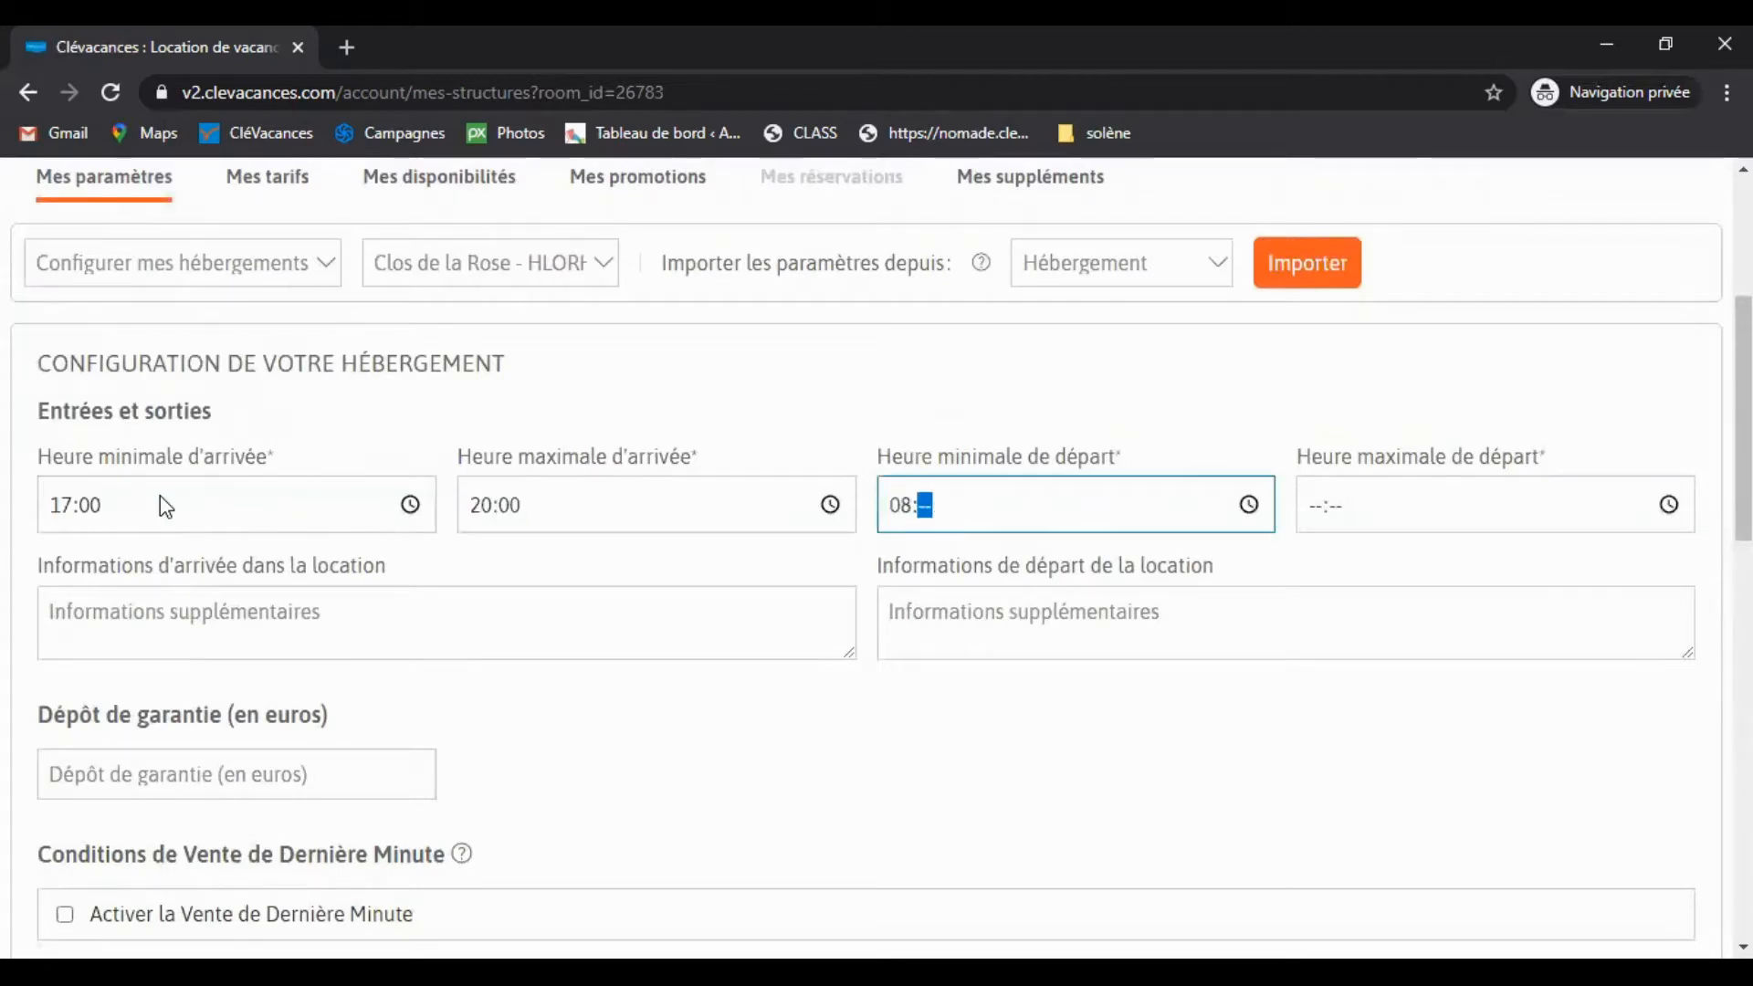
pyautogui.press('Tab')
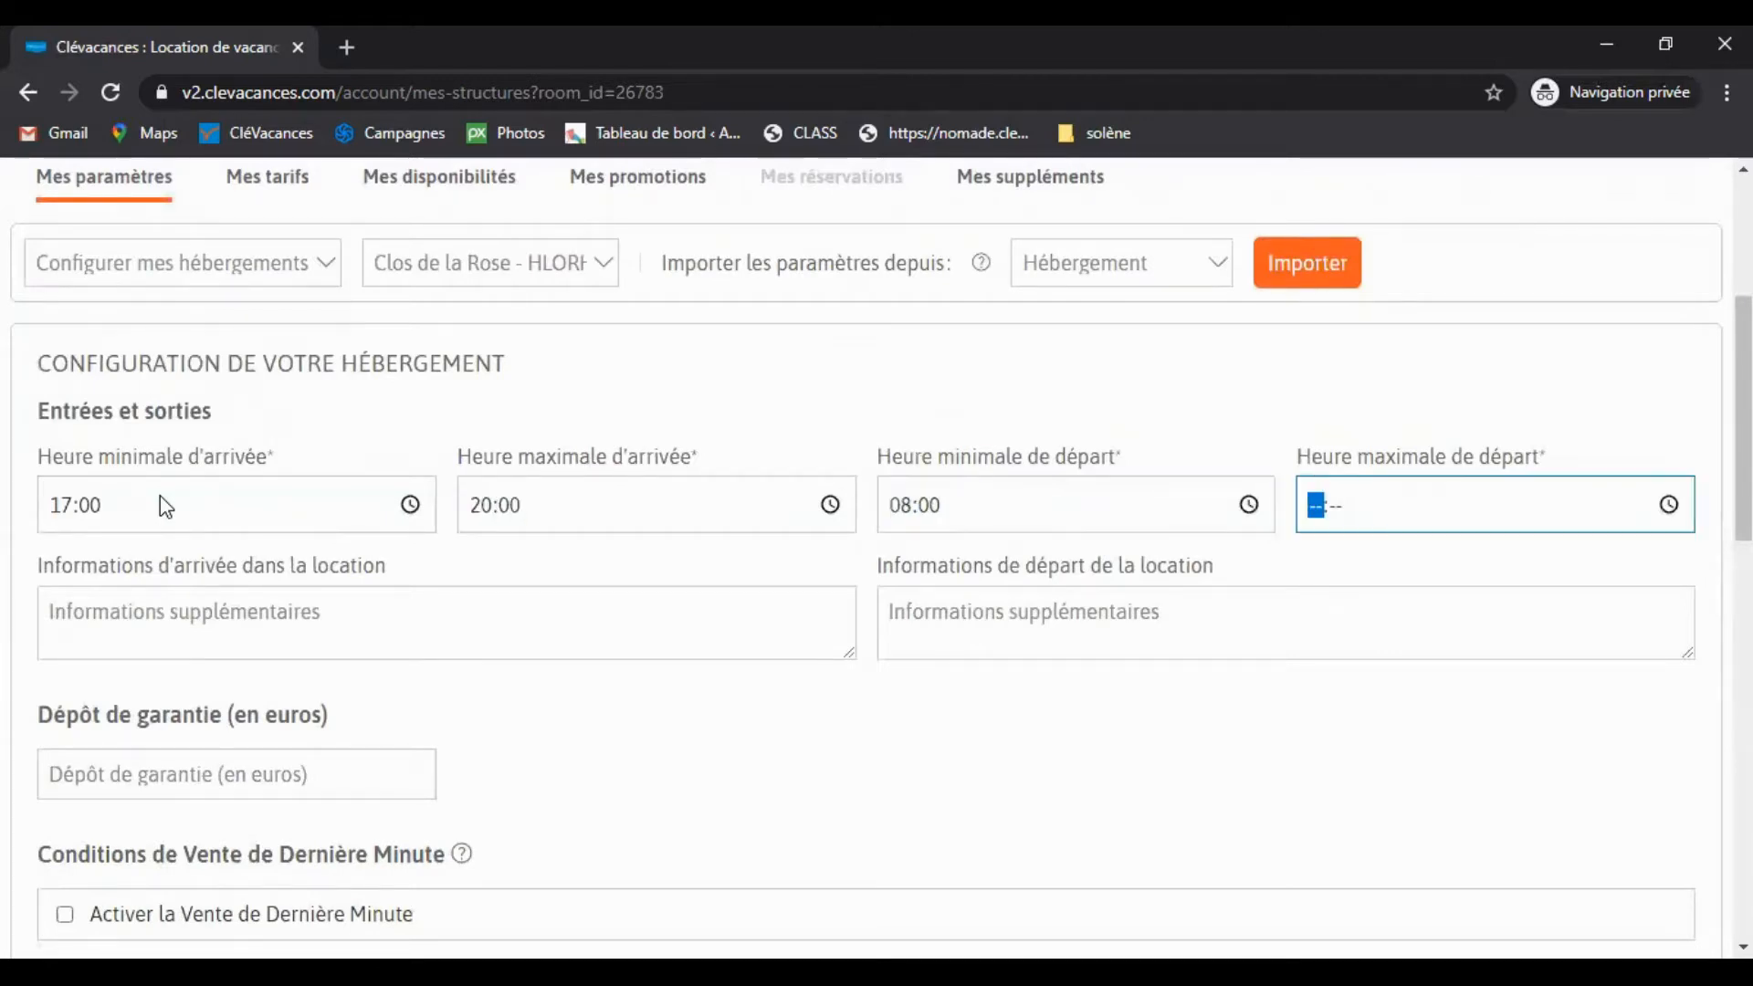
pyautogui.write('1000')
# Step: Set the security deposit (Dépôt de garantie) to 500 euros
pyautogui.click(167, 612)
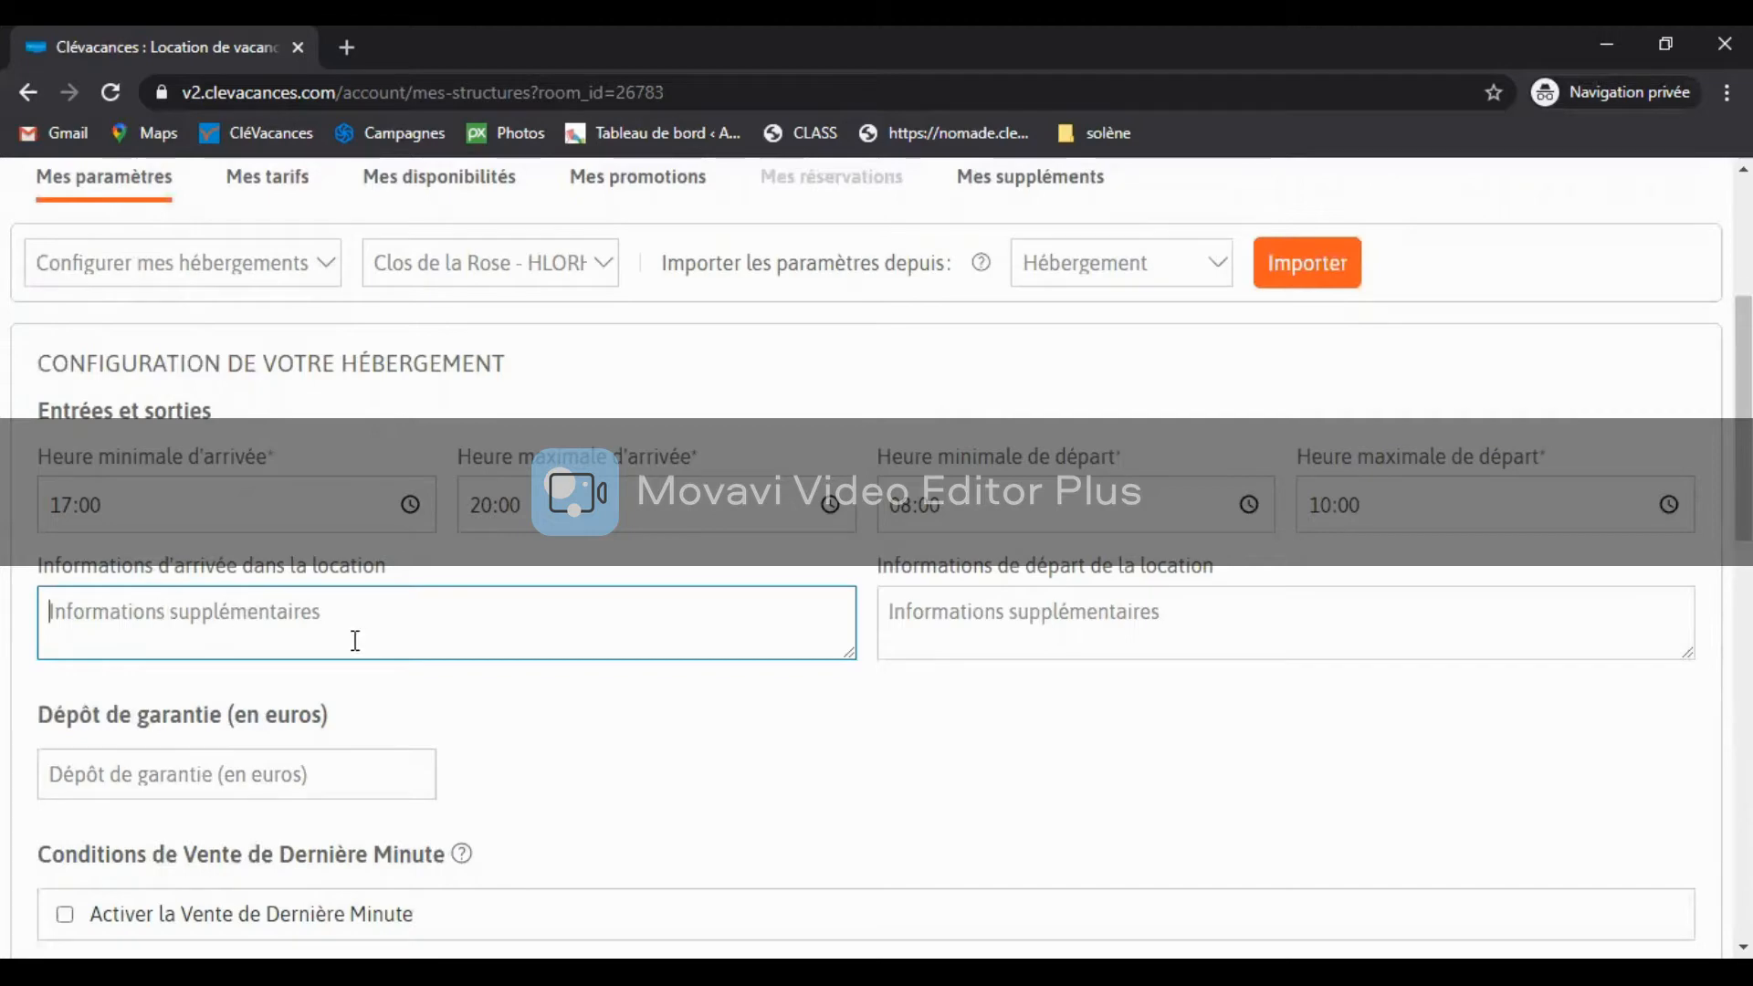
pyautogui.scroll(-1, 360, 638)
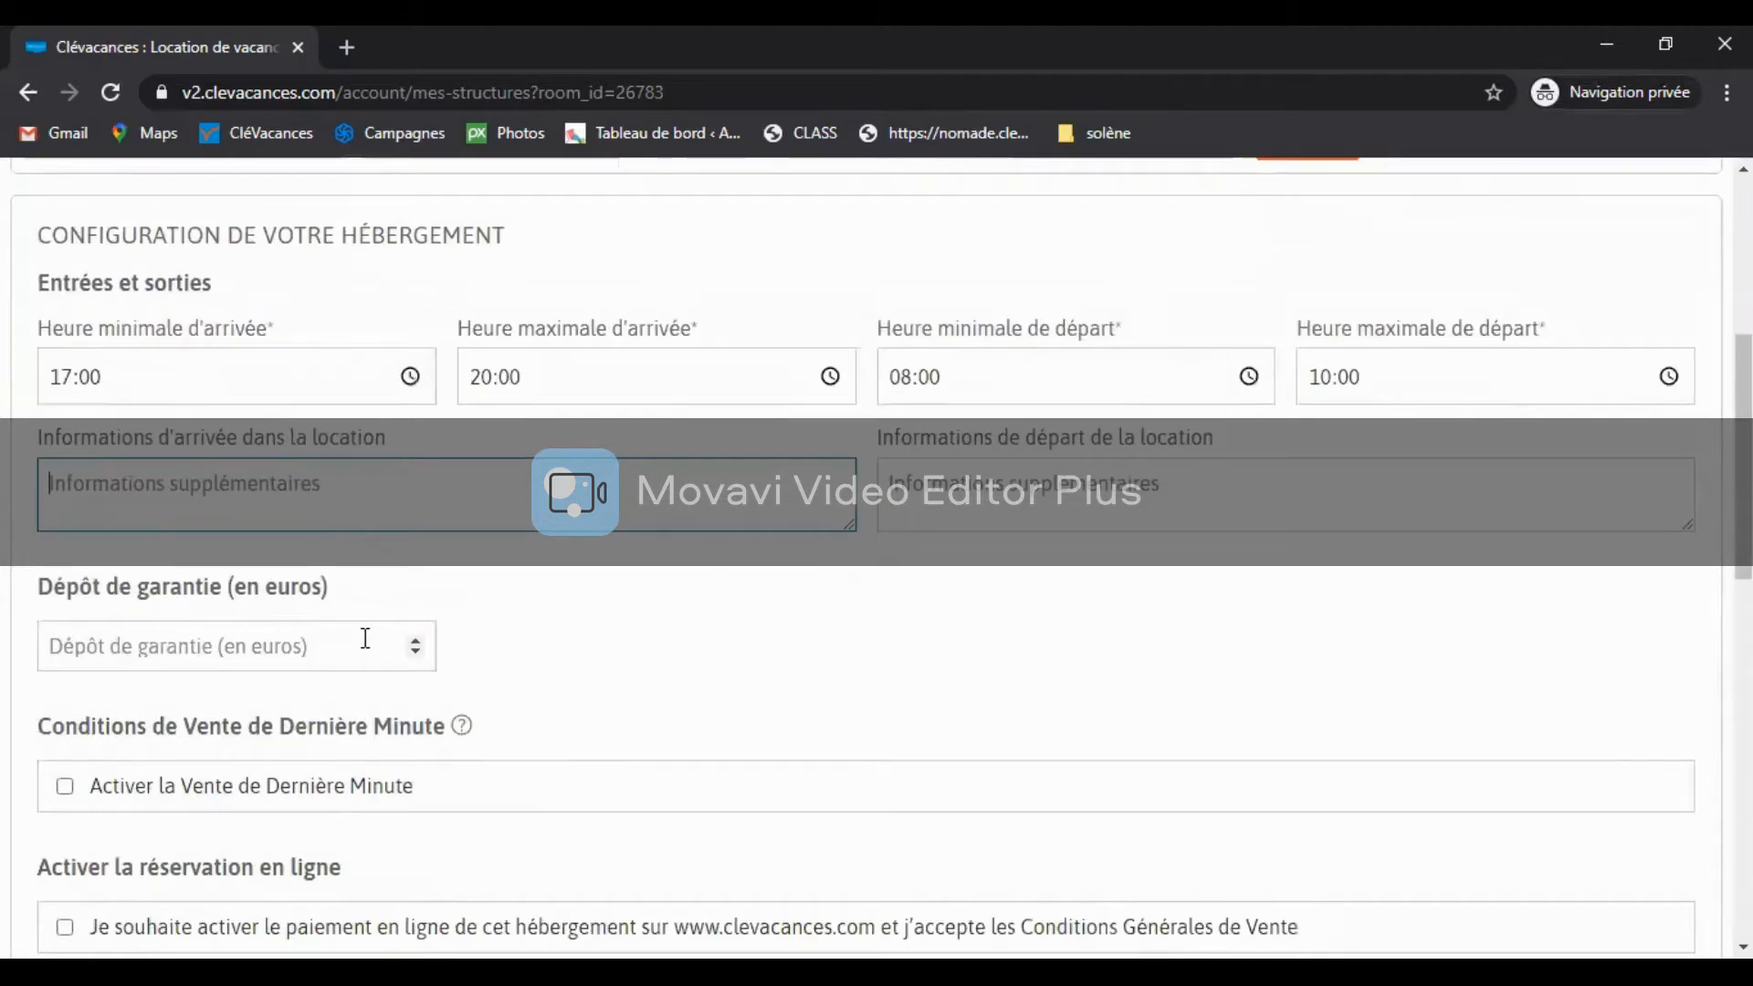
pyautogui.scroll(-1, 666, 503)
pyautogui.click(422, 524)
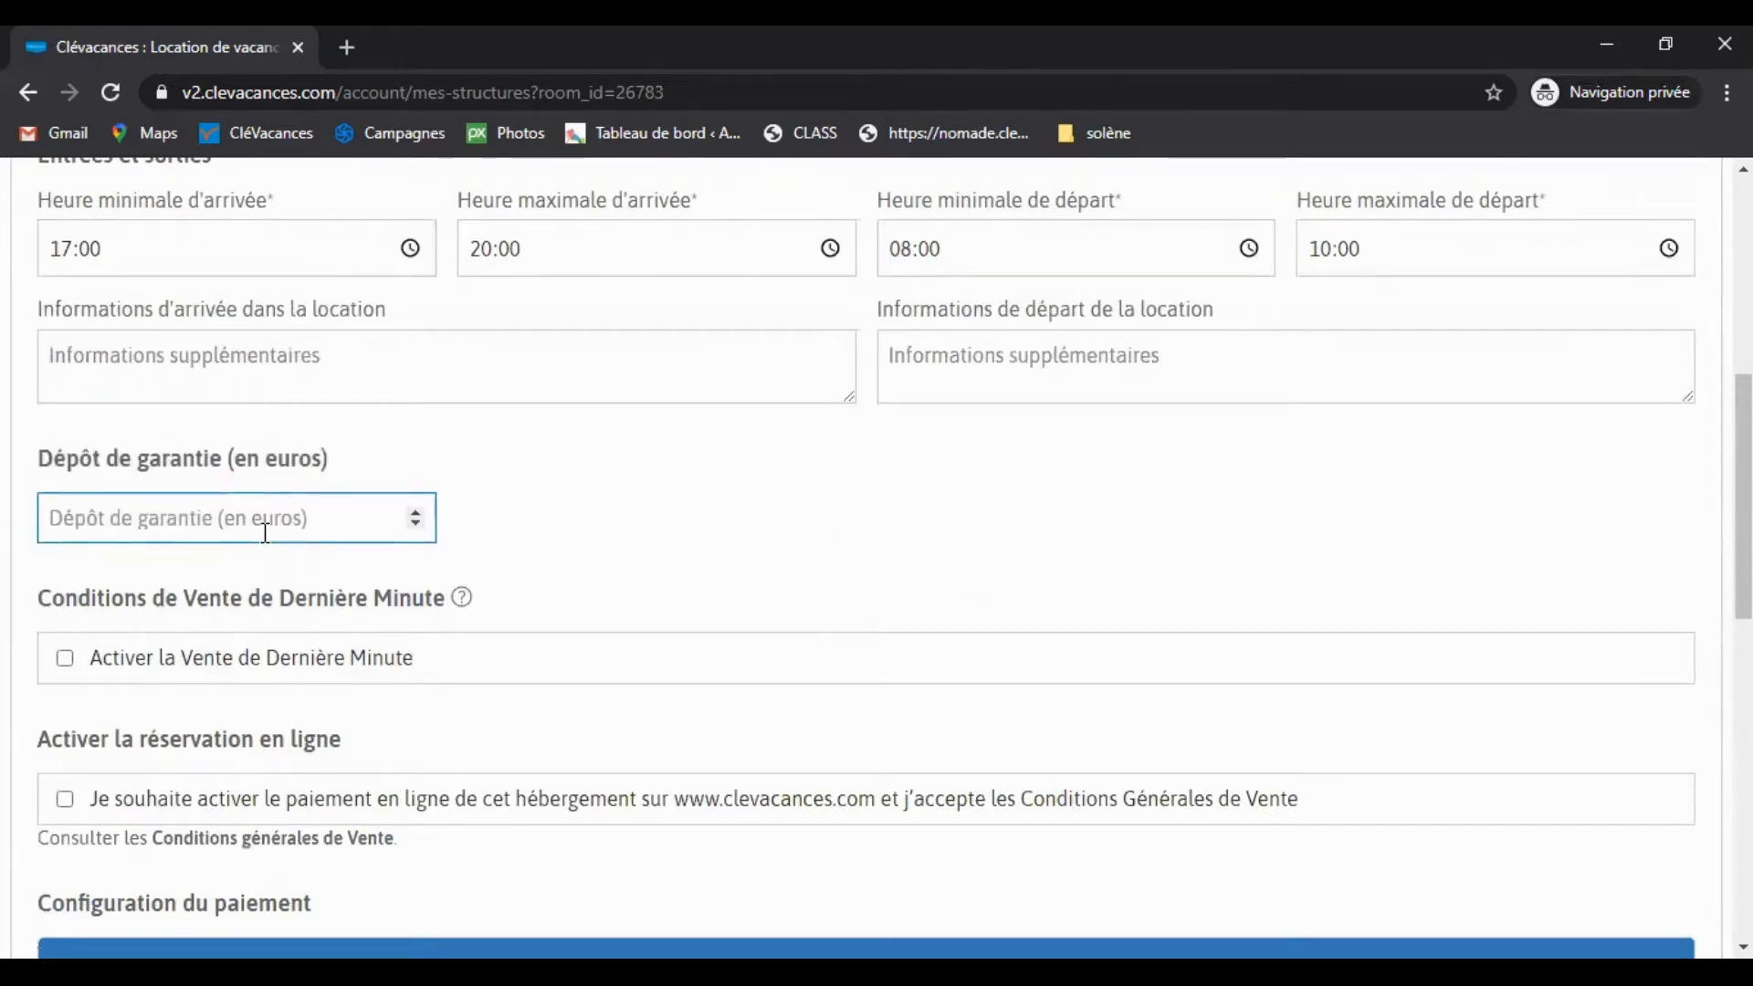
pyautogui.write('500')
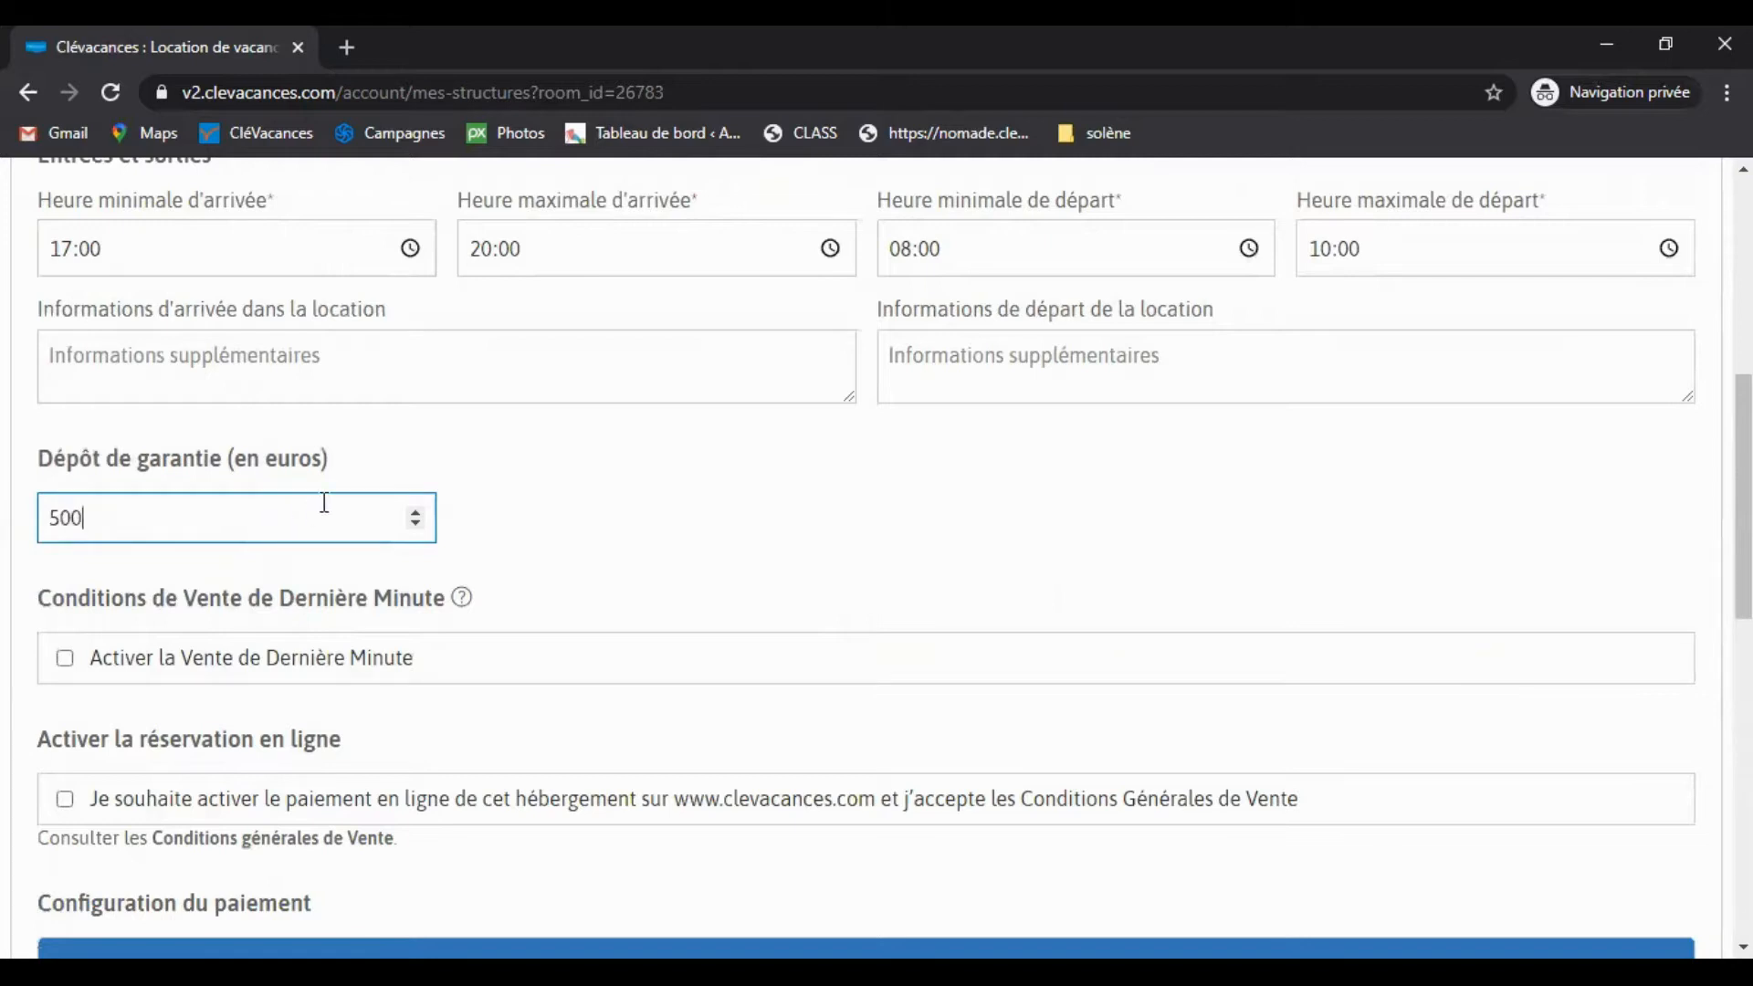
# Step: Activate last-minute sales for stays starting in less than 7 jours
pyautogui.scroll(-3, 815, 466)
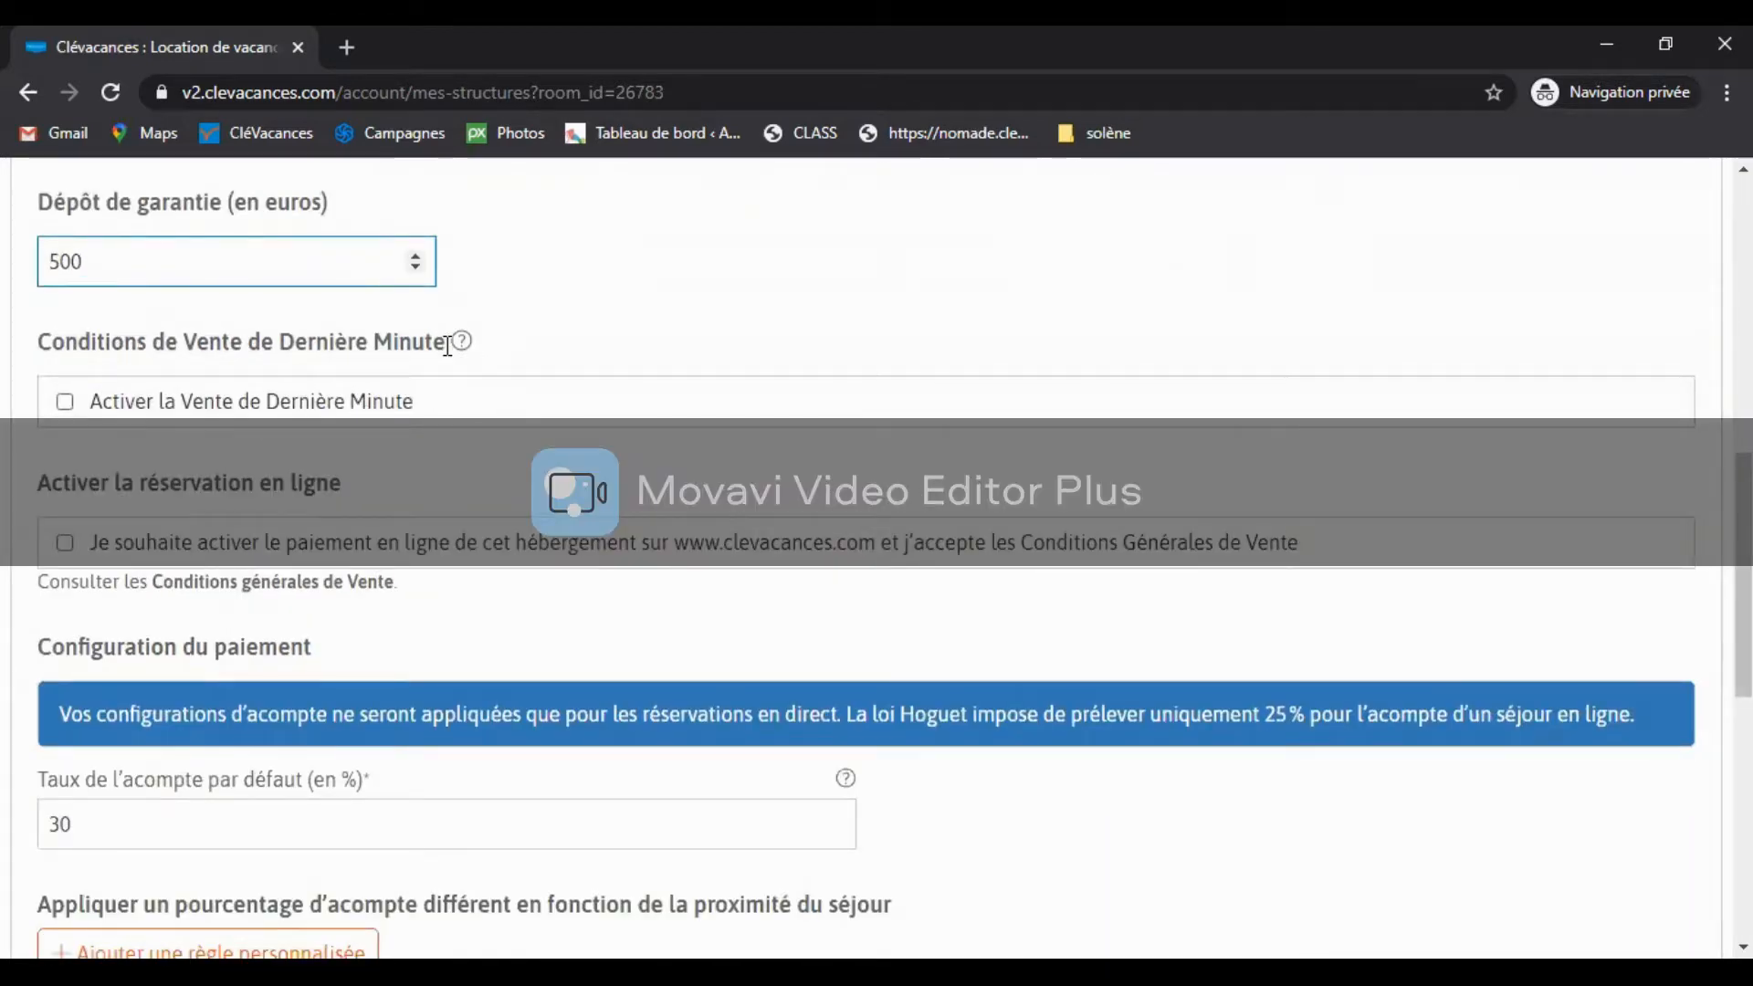
pyautogui.moveTo(452, 347)
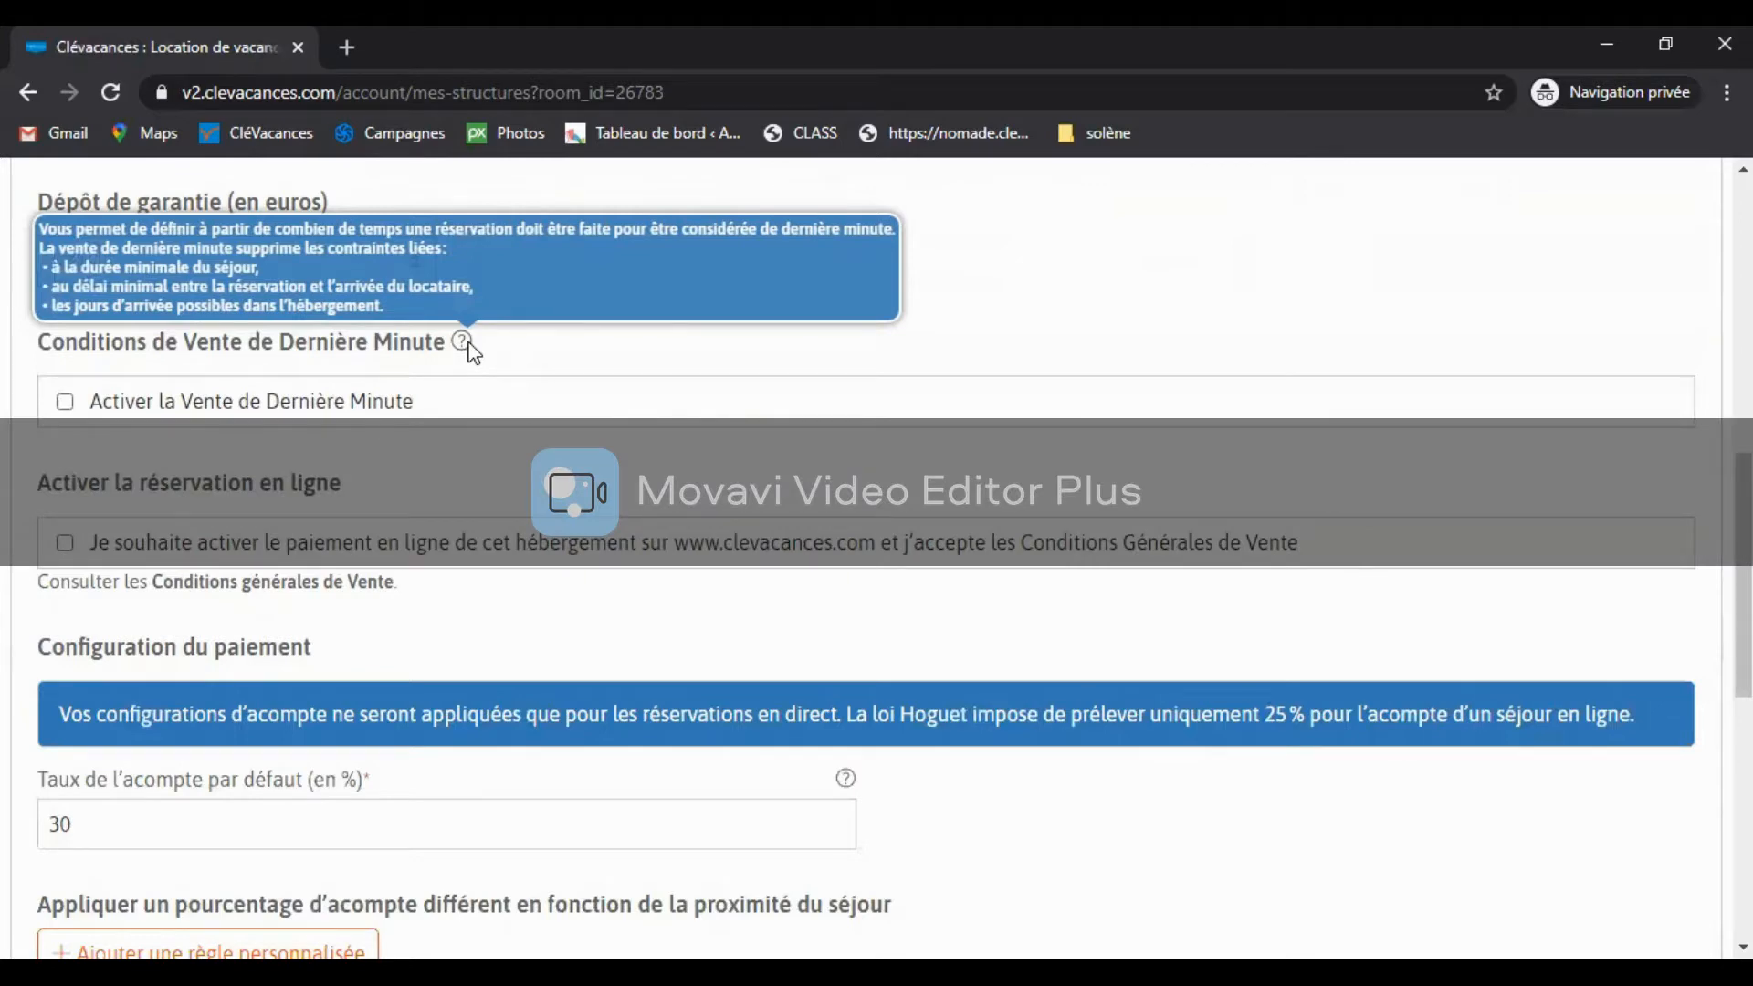
pyautogui.click(61, 406)
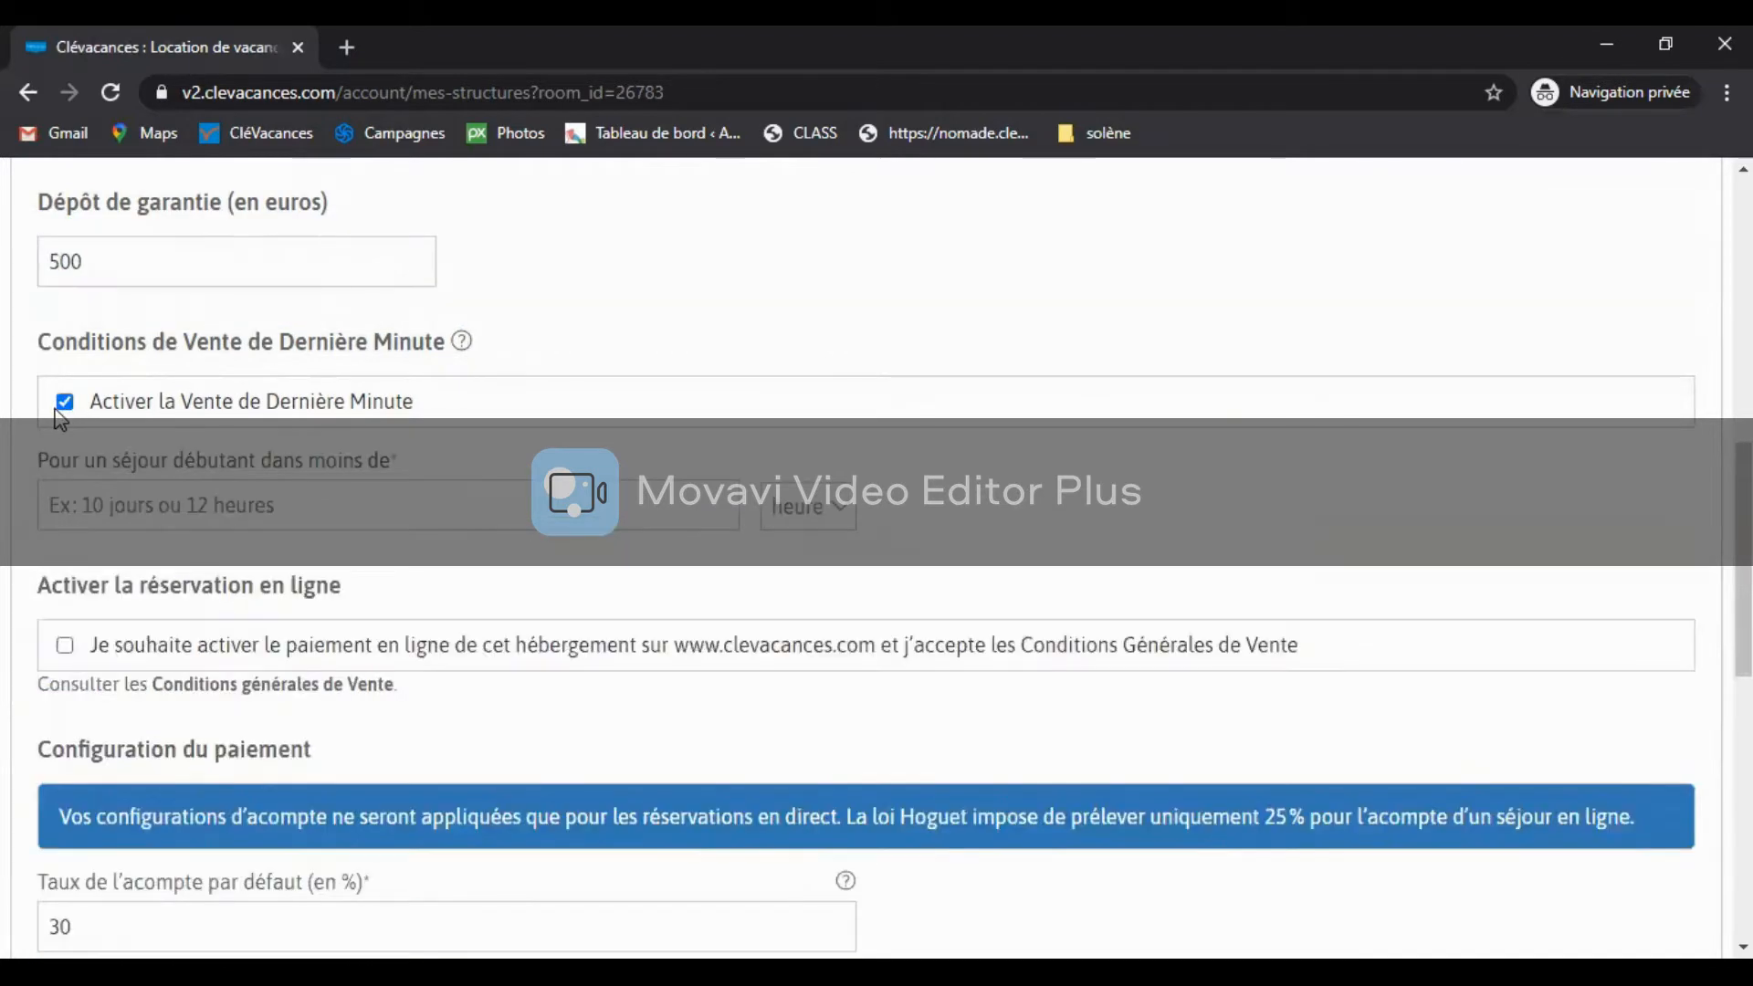
pyautogui.click(162, 510)
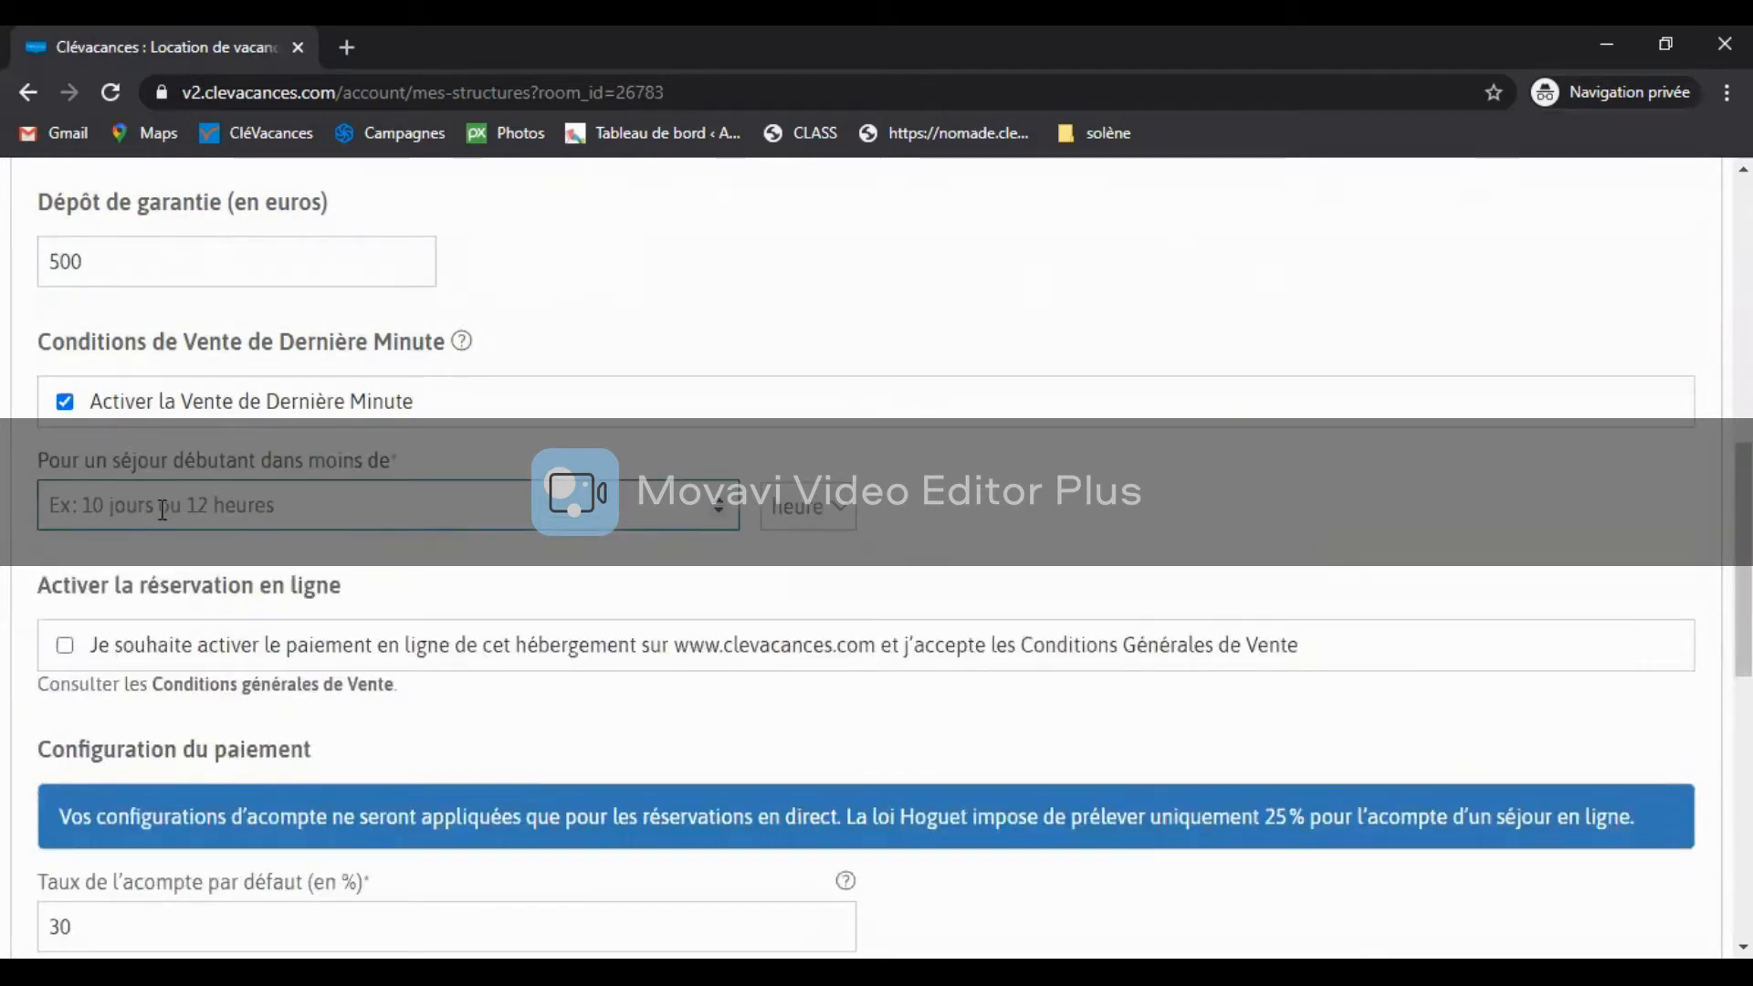
pyautogui.write('7')
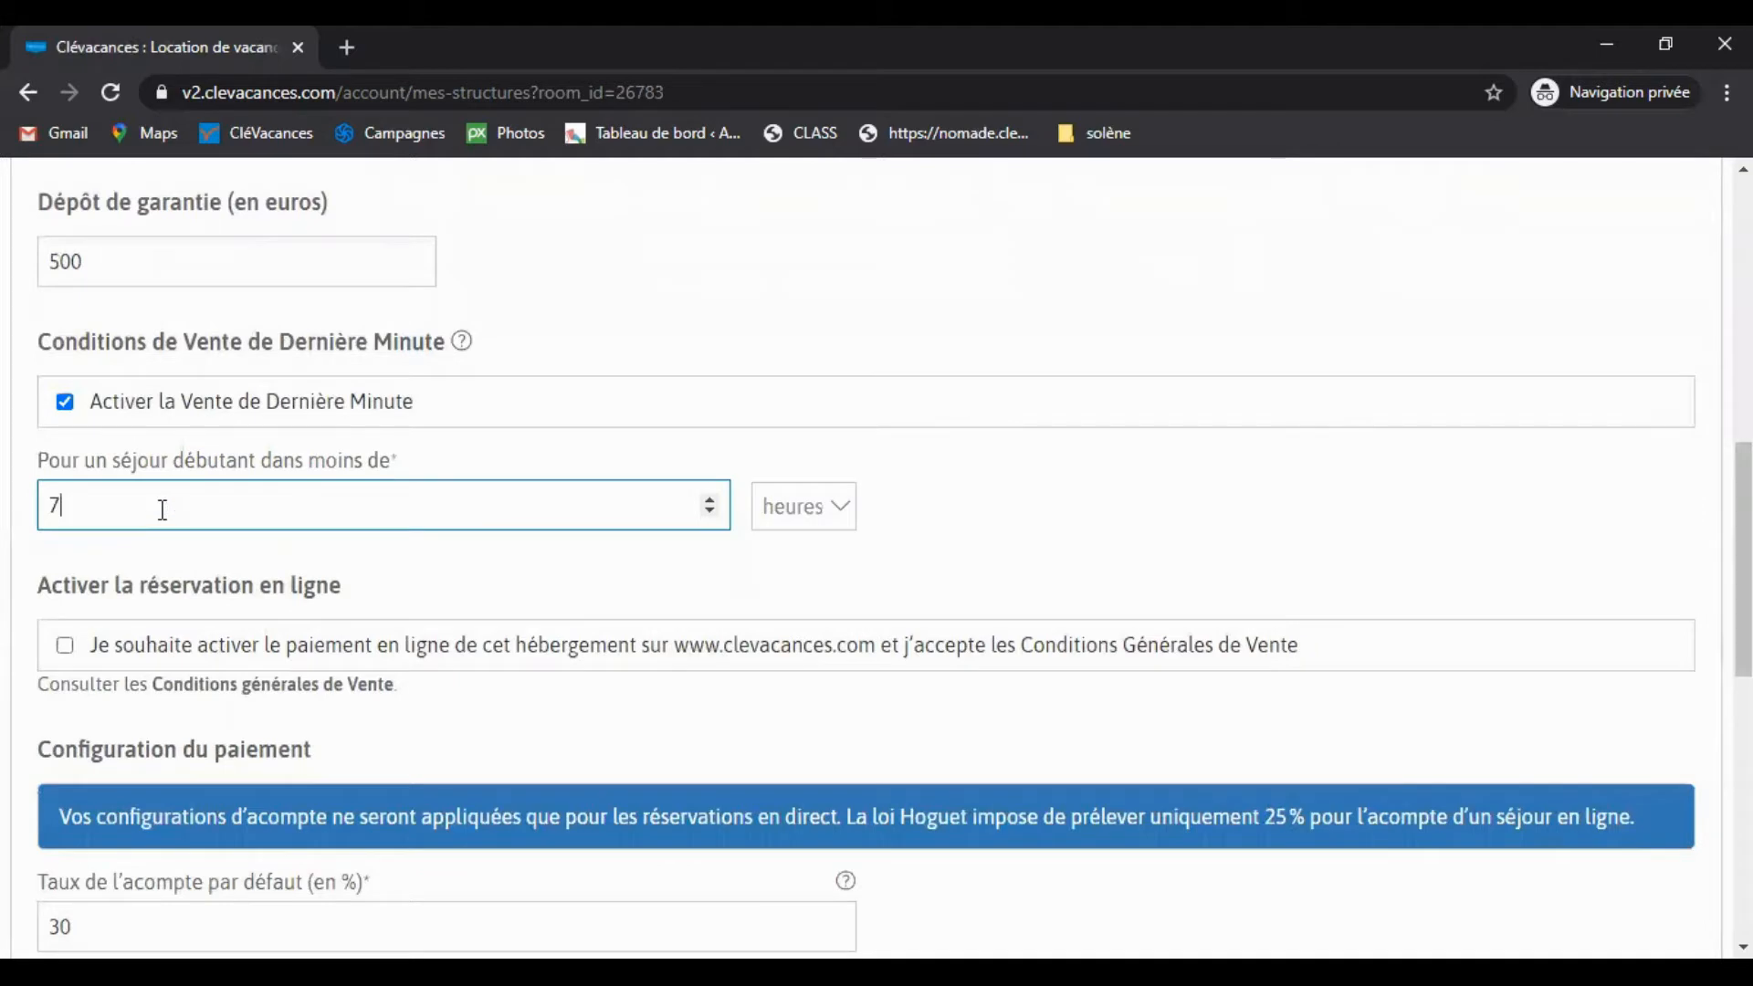
pyautogui.click(834, 507)
pyautogui.click(814, 571)
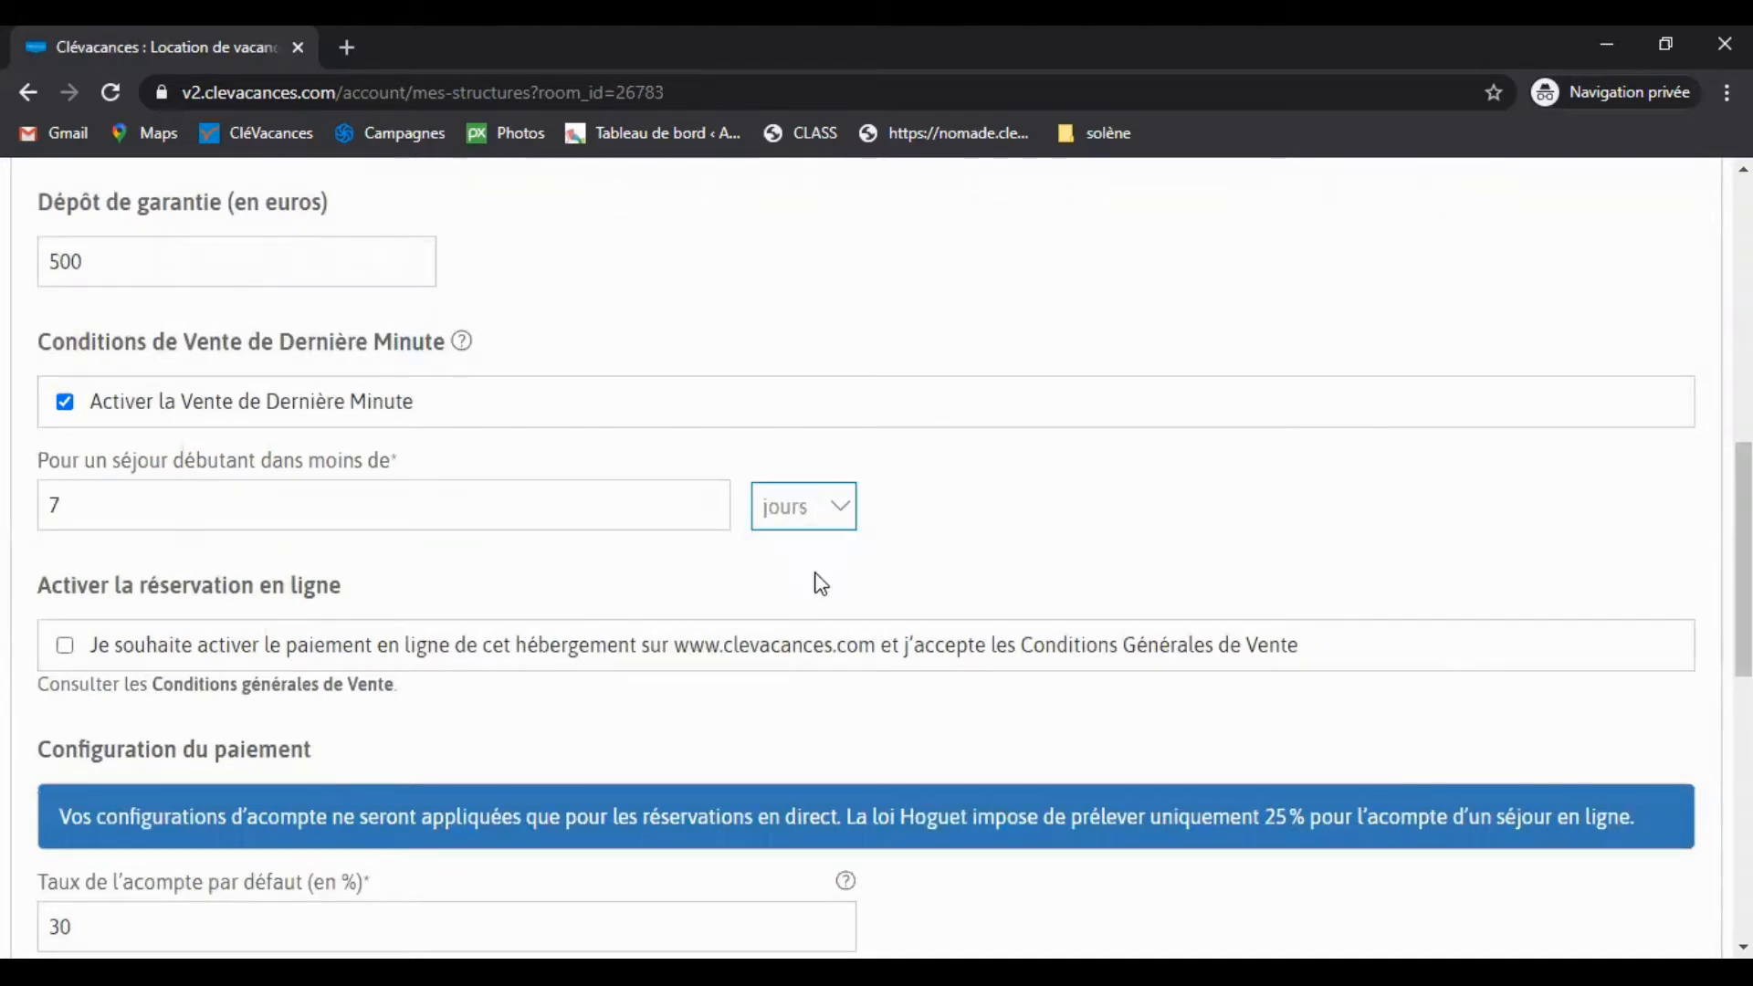
# Step: Change the last-minute sale threshold to 10 heures and deactivate last-minute sales
pyautogui.click(453, 513)
pyautogui.press('BackSpace')
pyautogui.write('10')
pyautogui.click(840, 510)
pyautogui.click(840, 545)
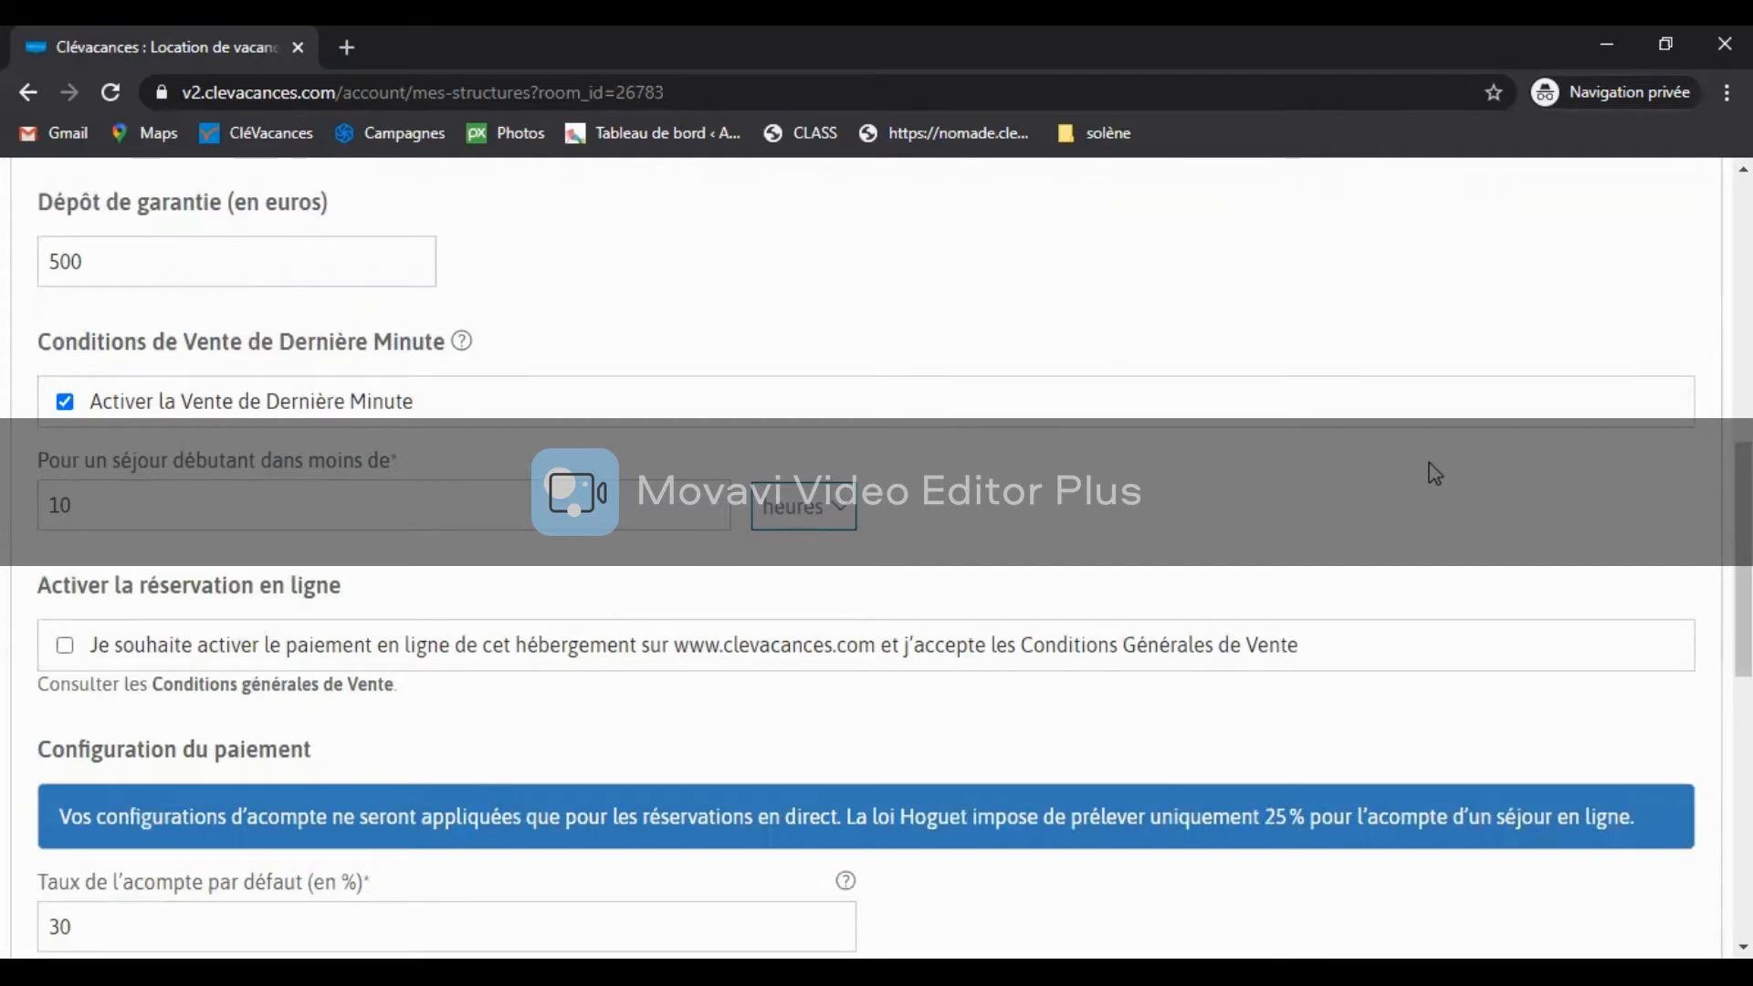
pyautogui.scroll(-1, 1434, 473)
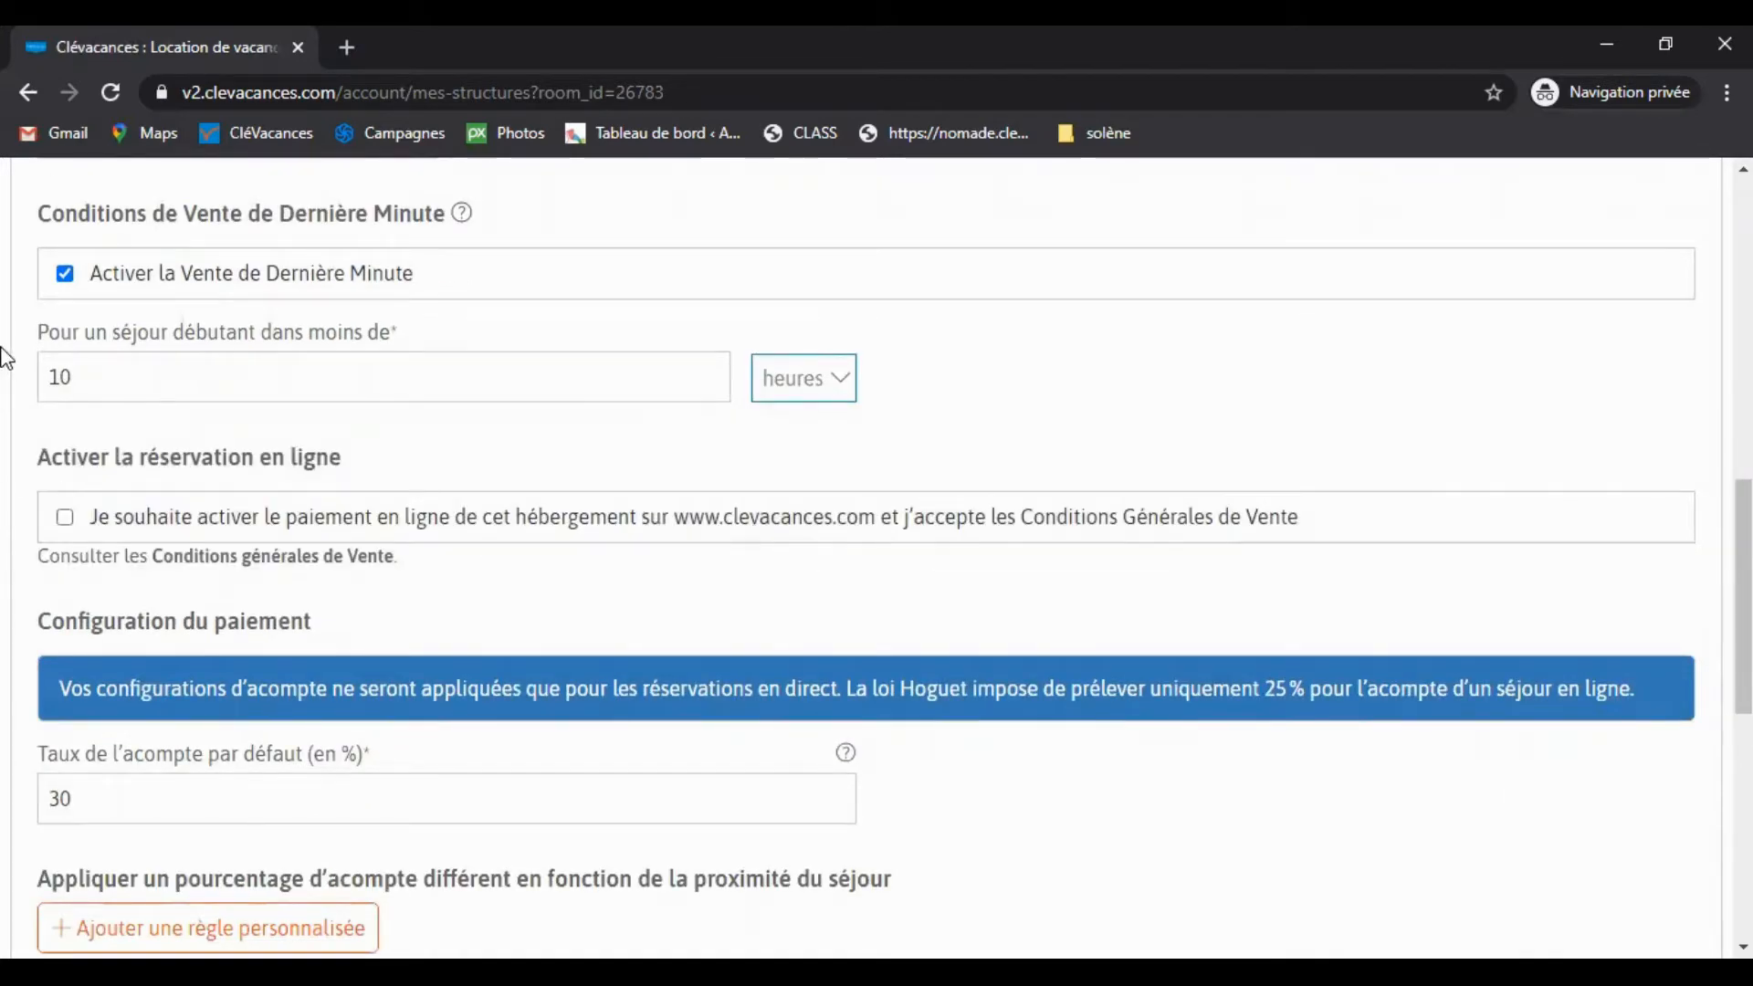
pyautogui.click(60, 278)
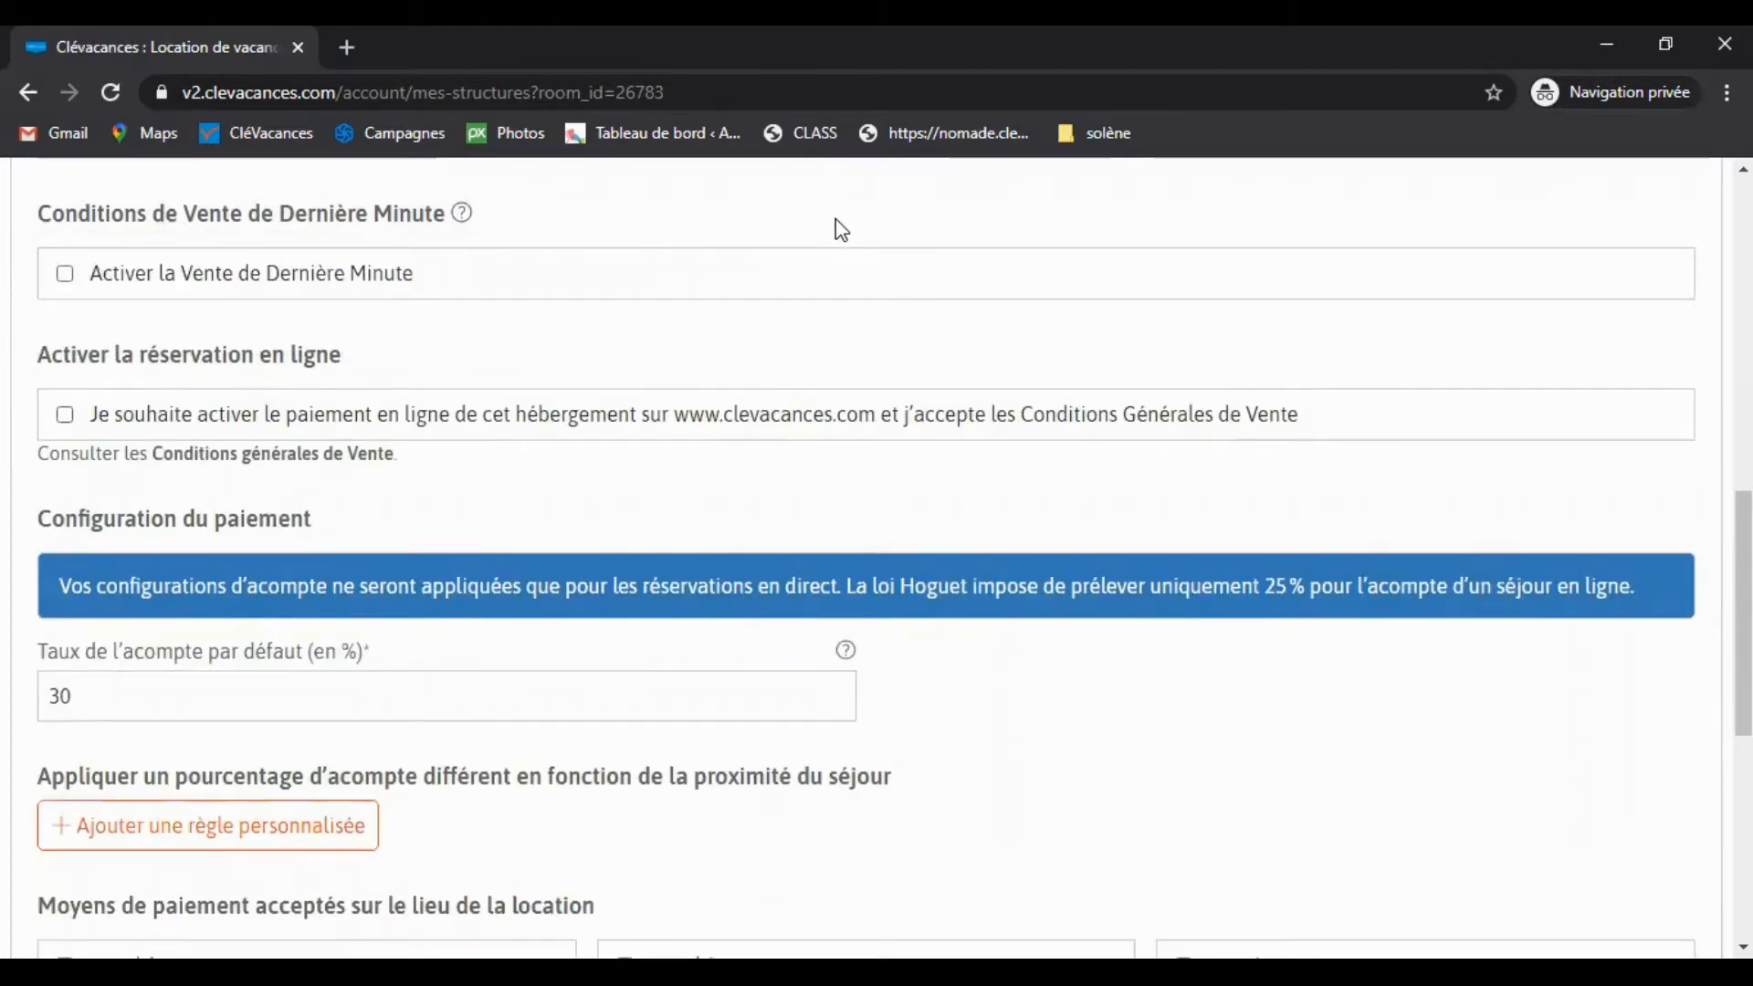
# Step: Activate online payment for this accommodation and accept the Conditions Générales de Vente
pyautogui.scroll(-2, 832, 220)
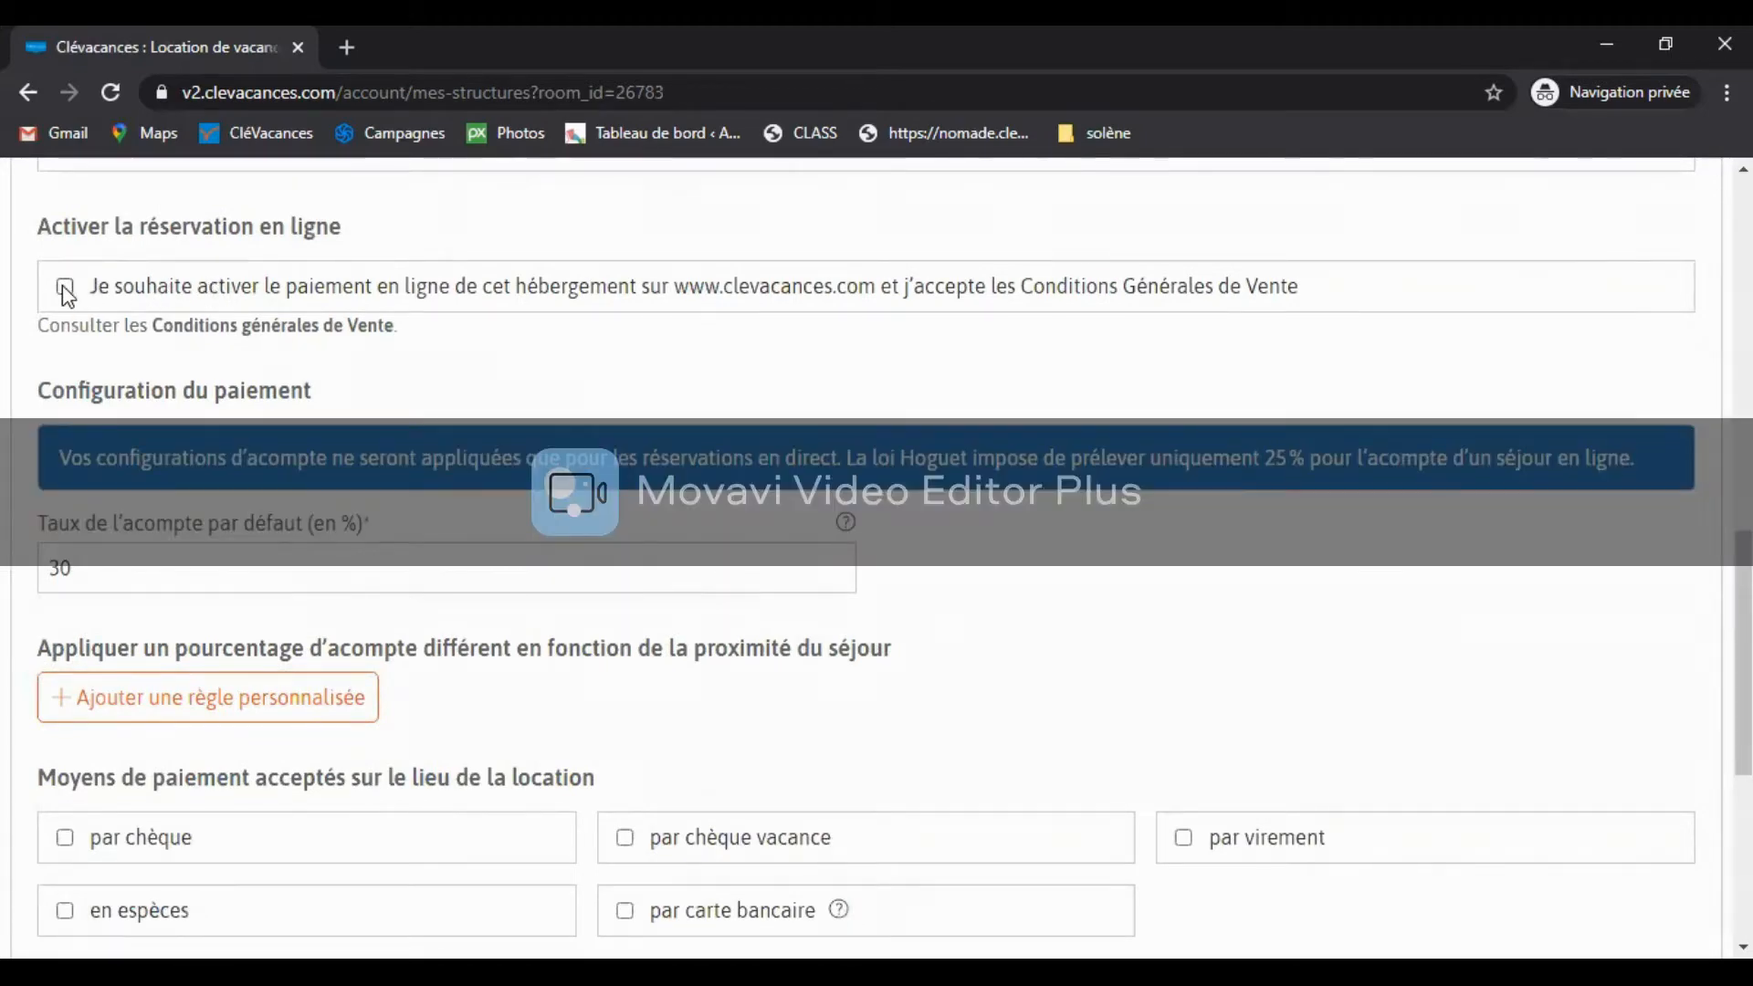
pyautogui.click(65, 289)
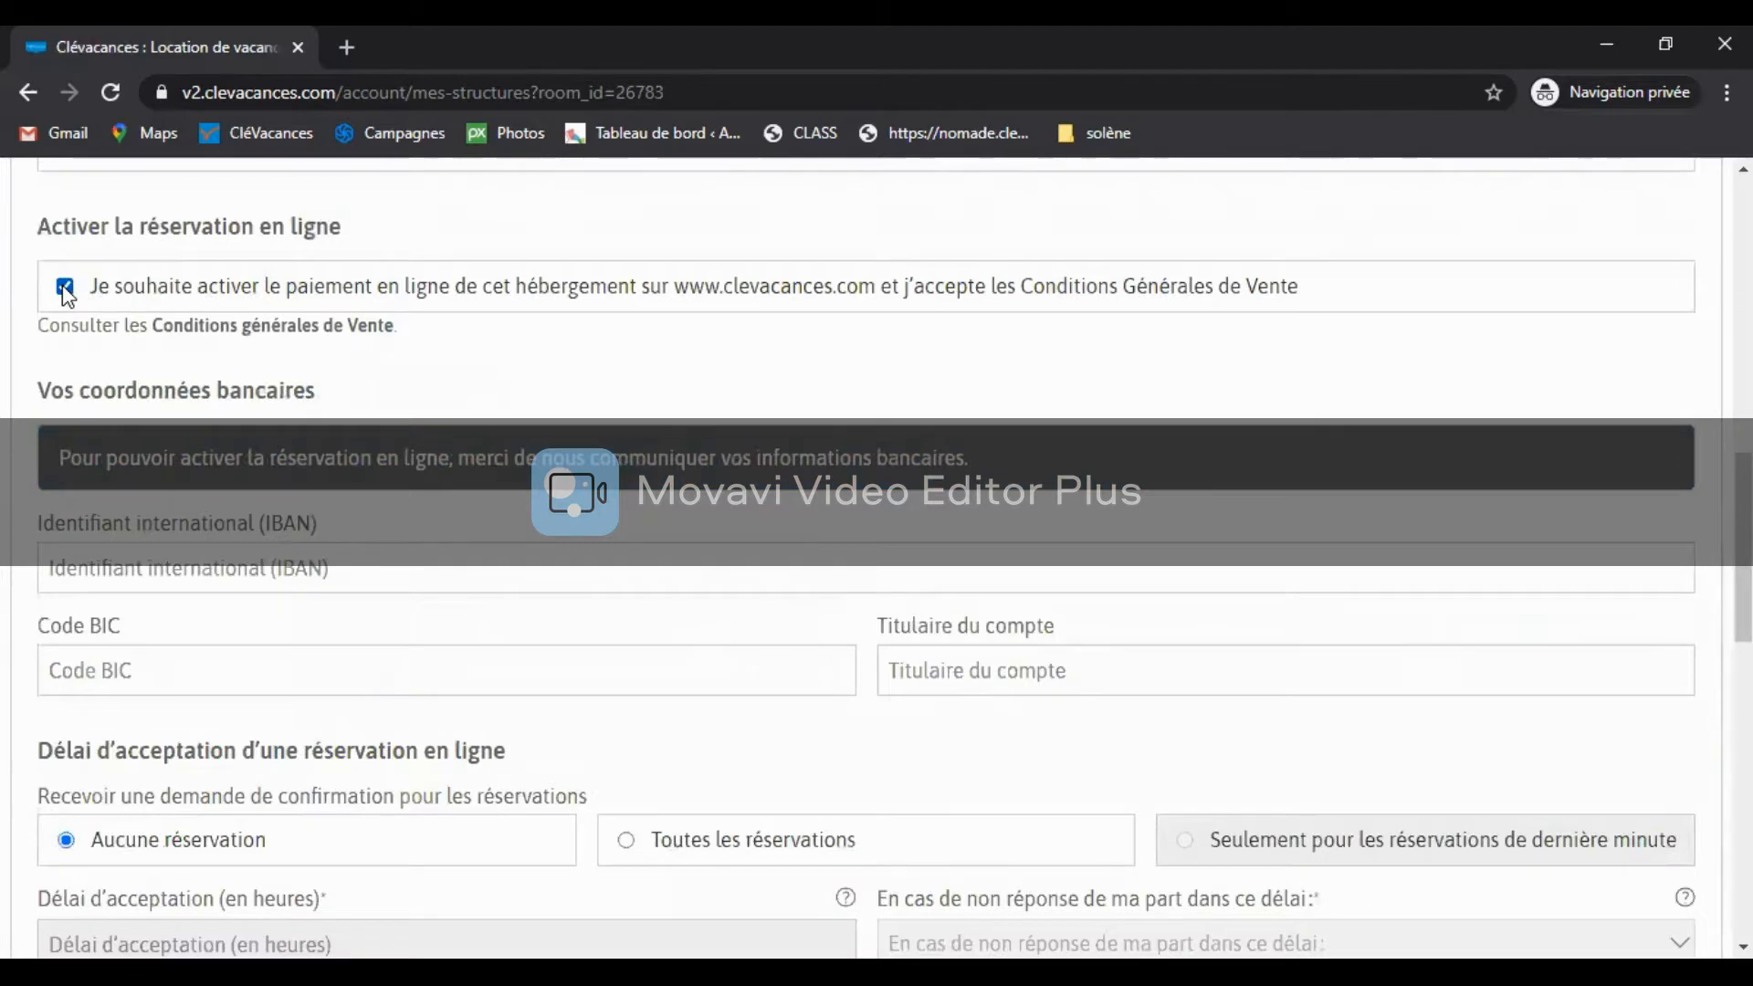
pyautogui.scroll(-1, 201, 486)
pyautogui.click(64, 439)
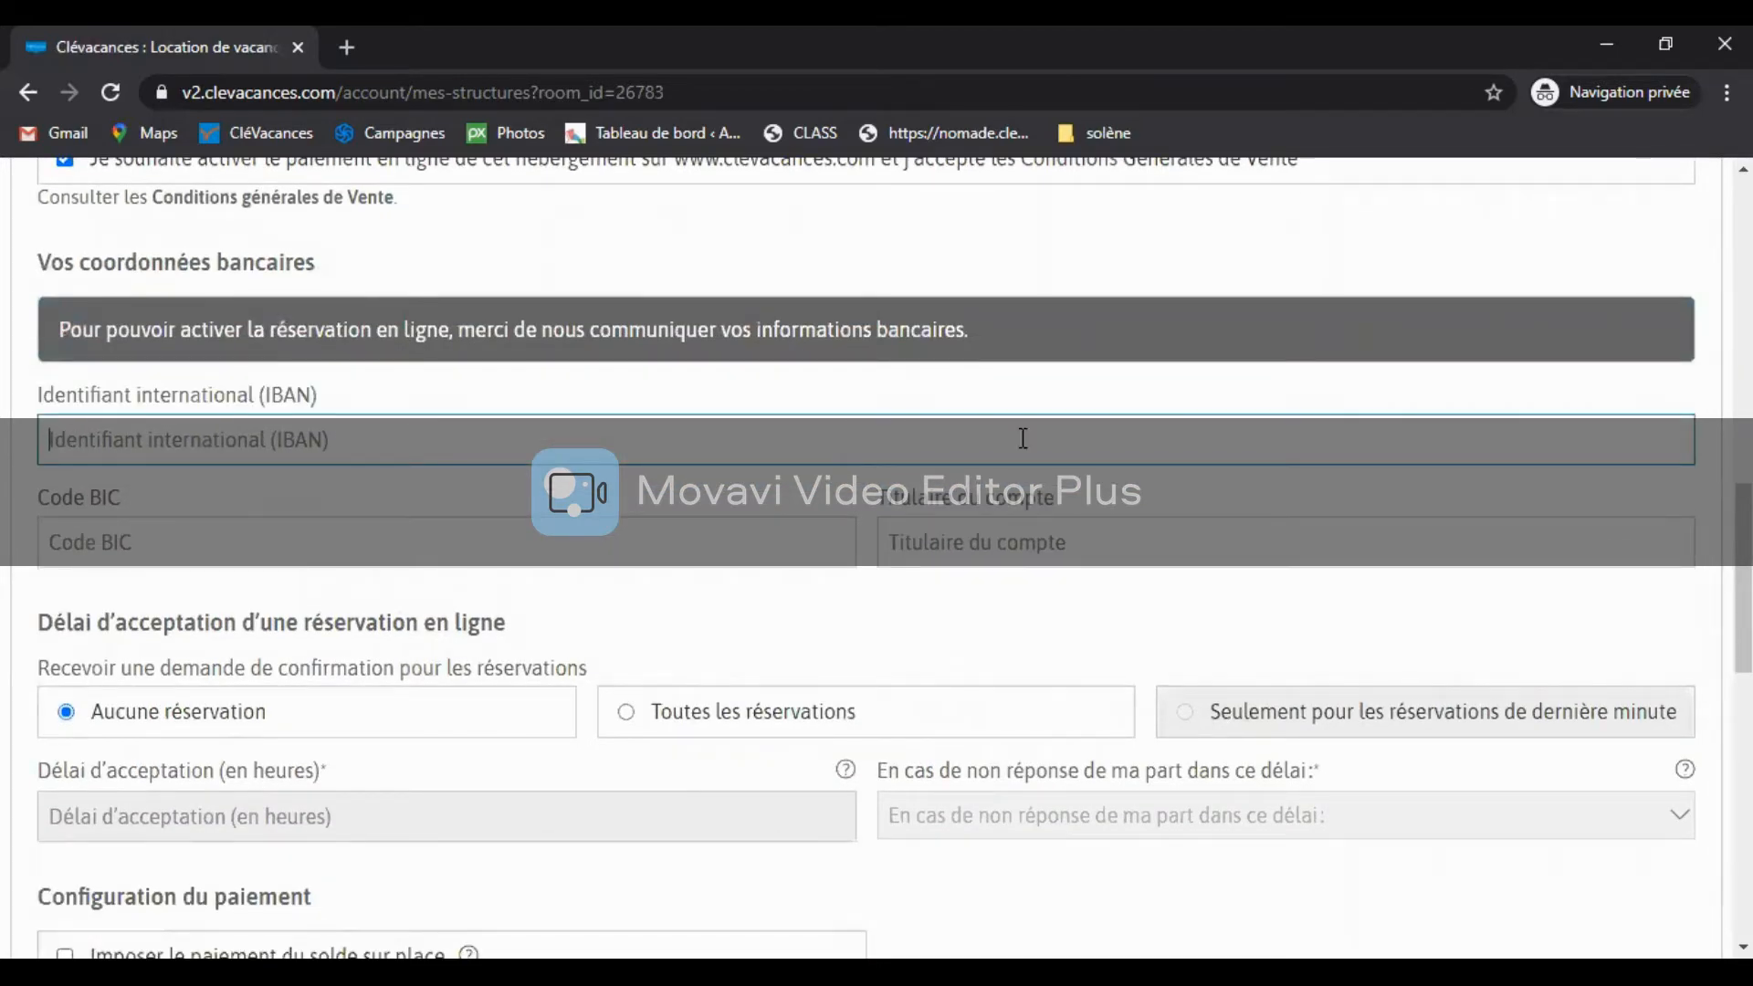
pyautogui.scroll(-1, 1174, 454)
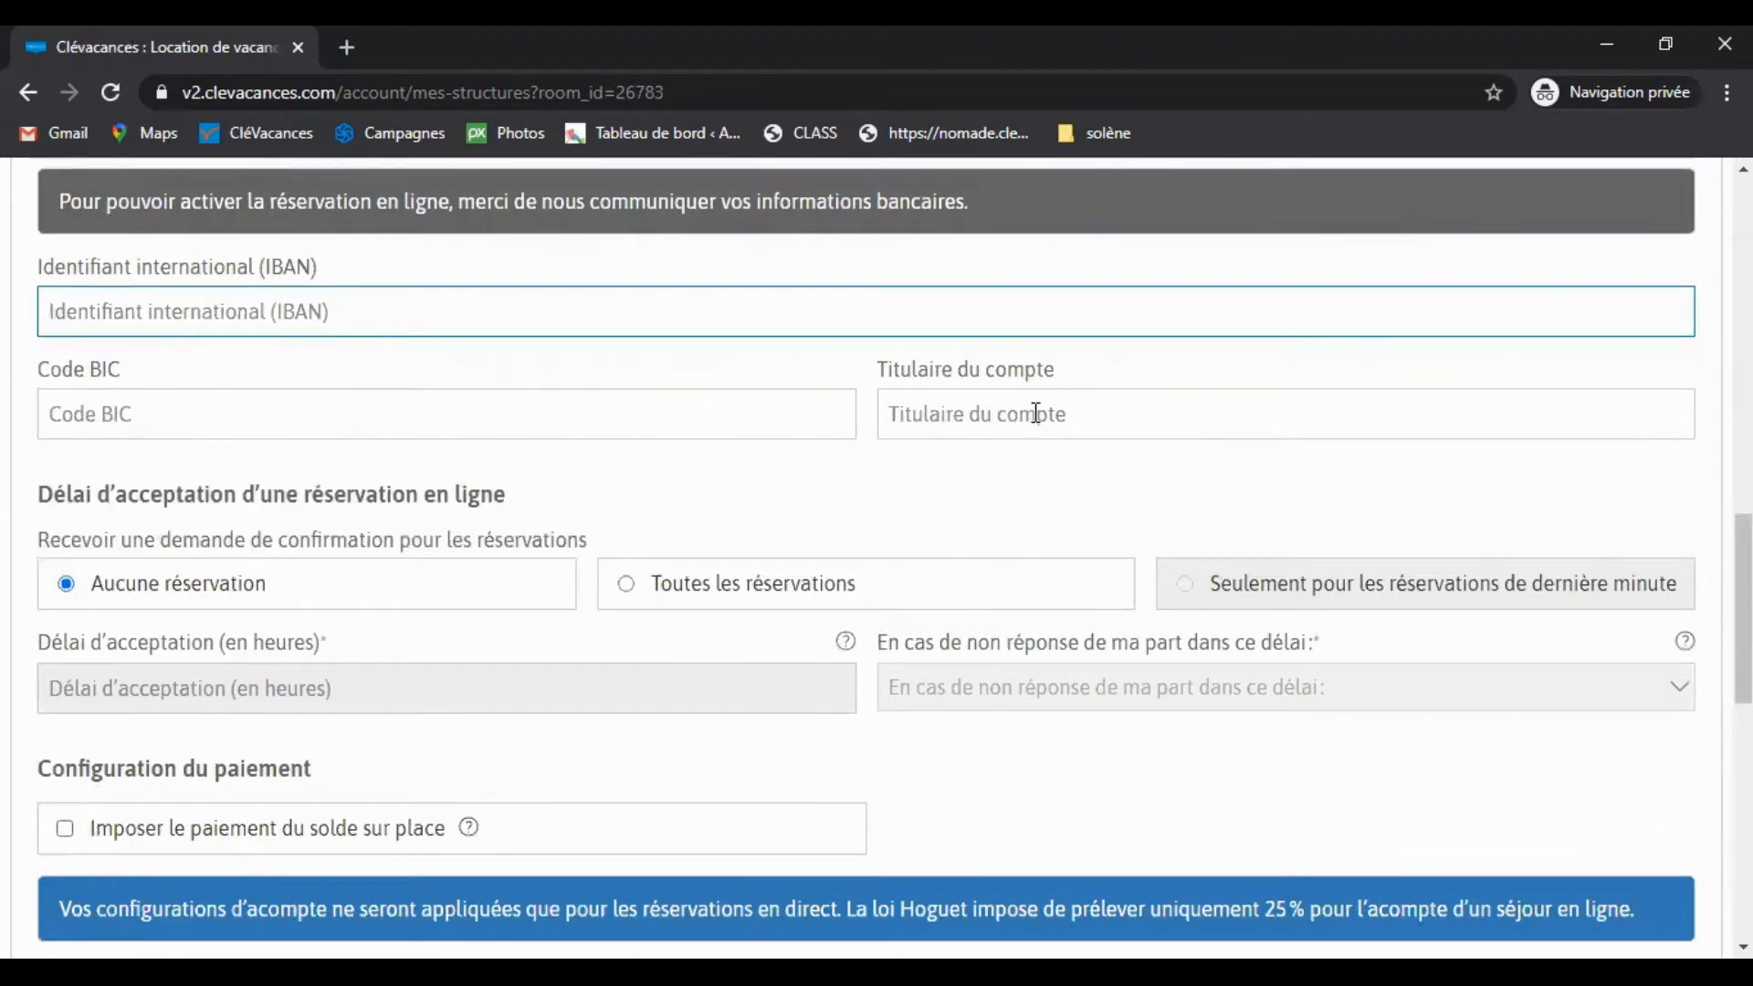
pyautogui.moveTo(42, 494); pyautogui.dragTo(512, 505)
pyautogui.click(518, 512)
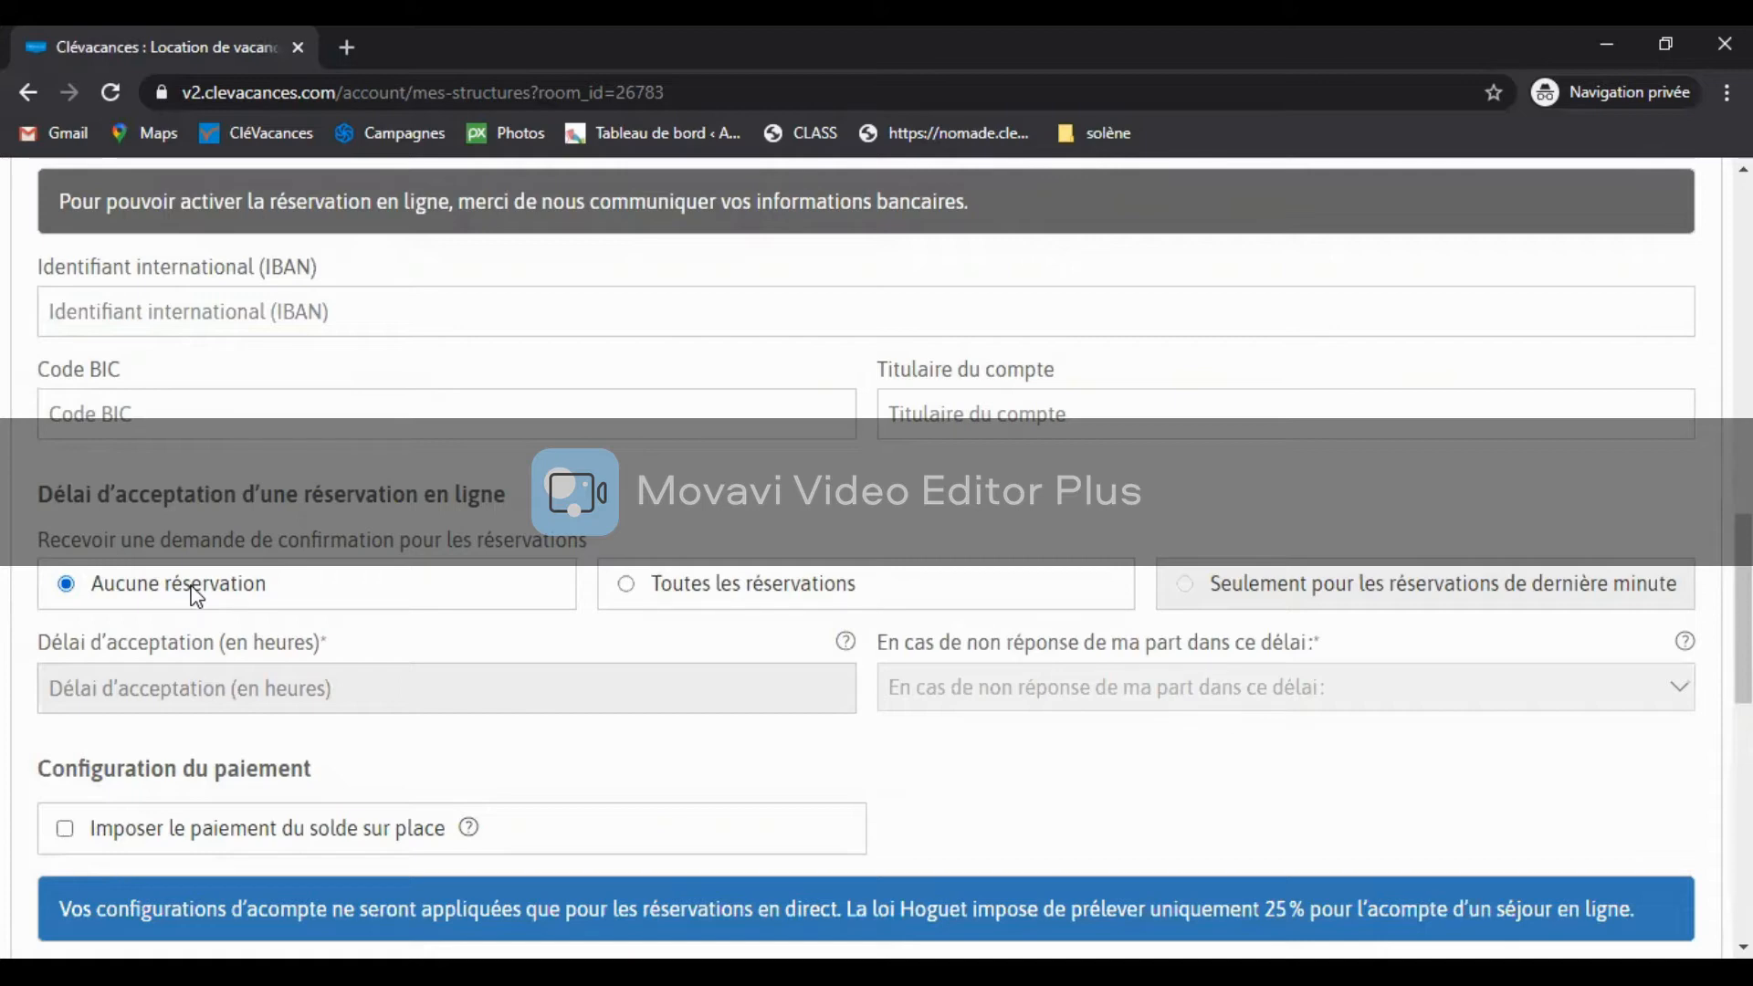
# Step: Require confirmation for Toutes les réservations, with a 6-hour acceptance delay and automatic rejection if there is no response
pyautogui.click(821, 596)
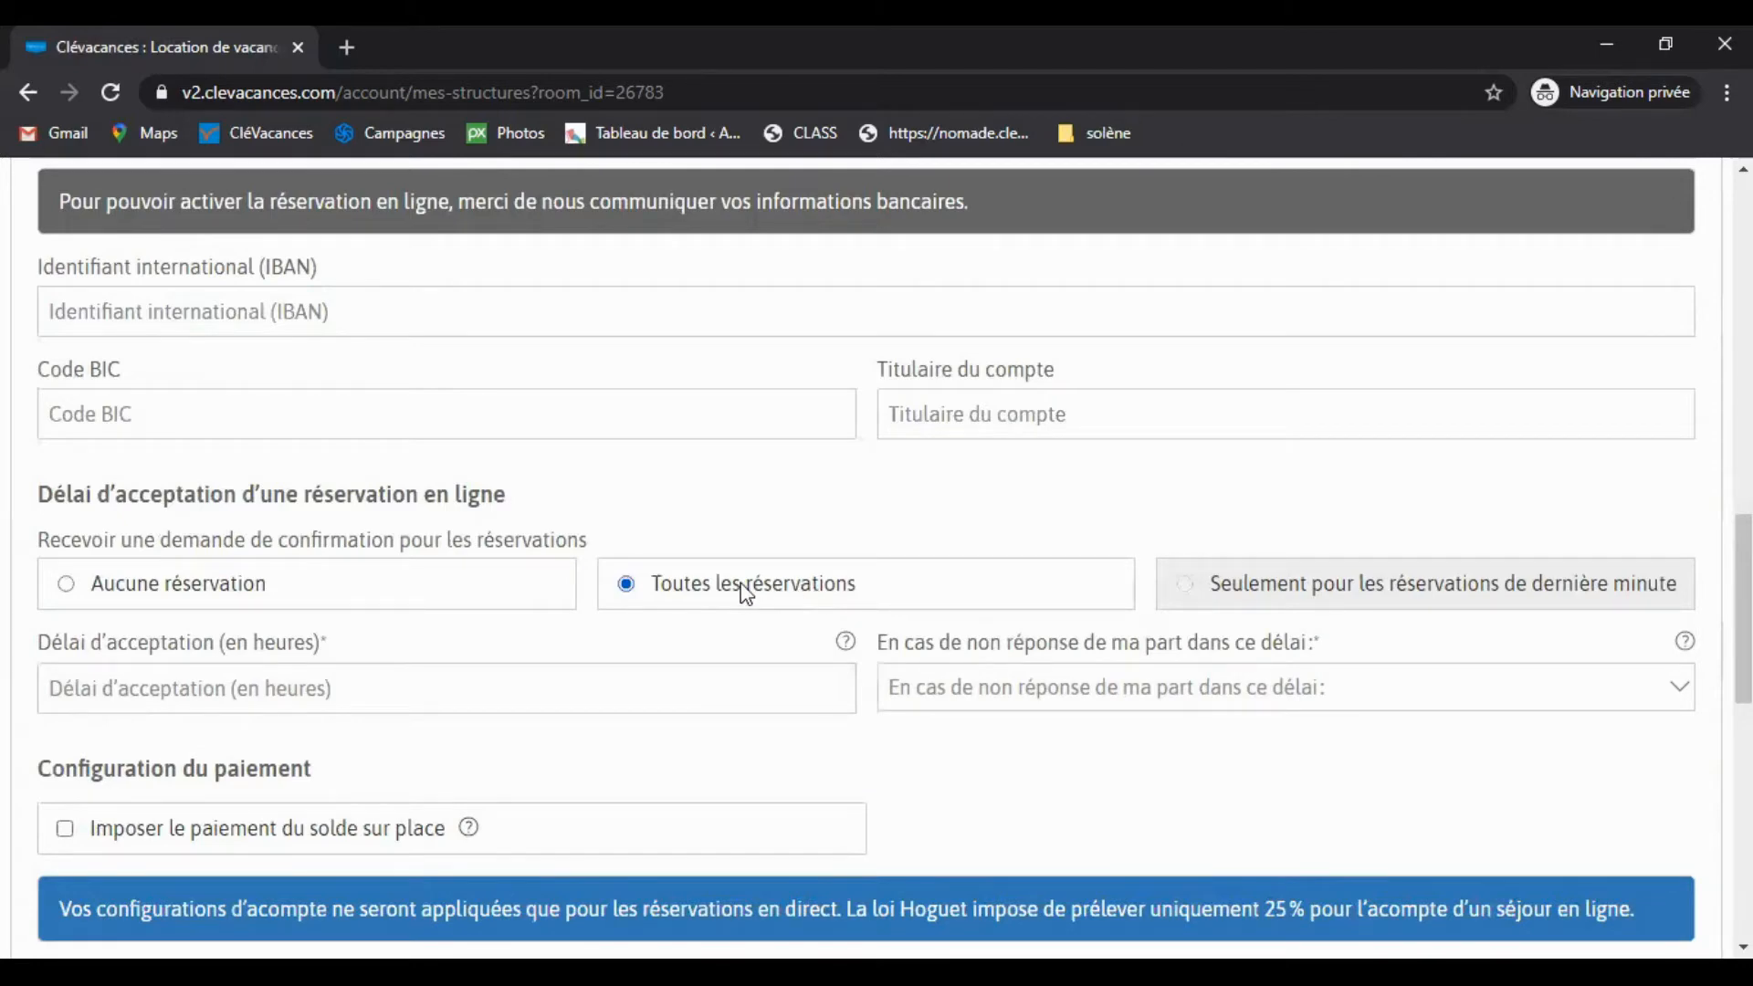
pyautogui.scroll(-1, 738, 583)
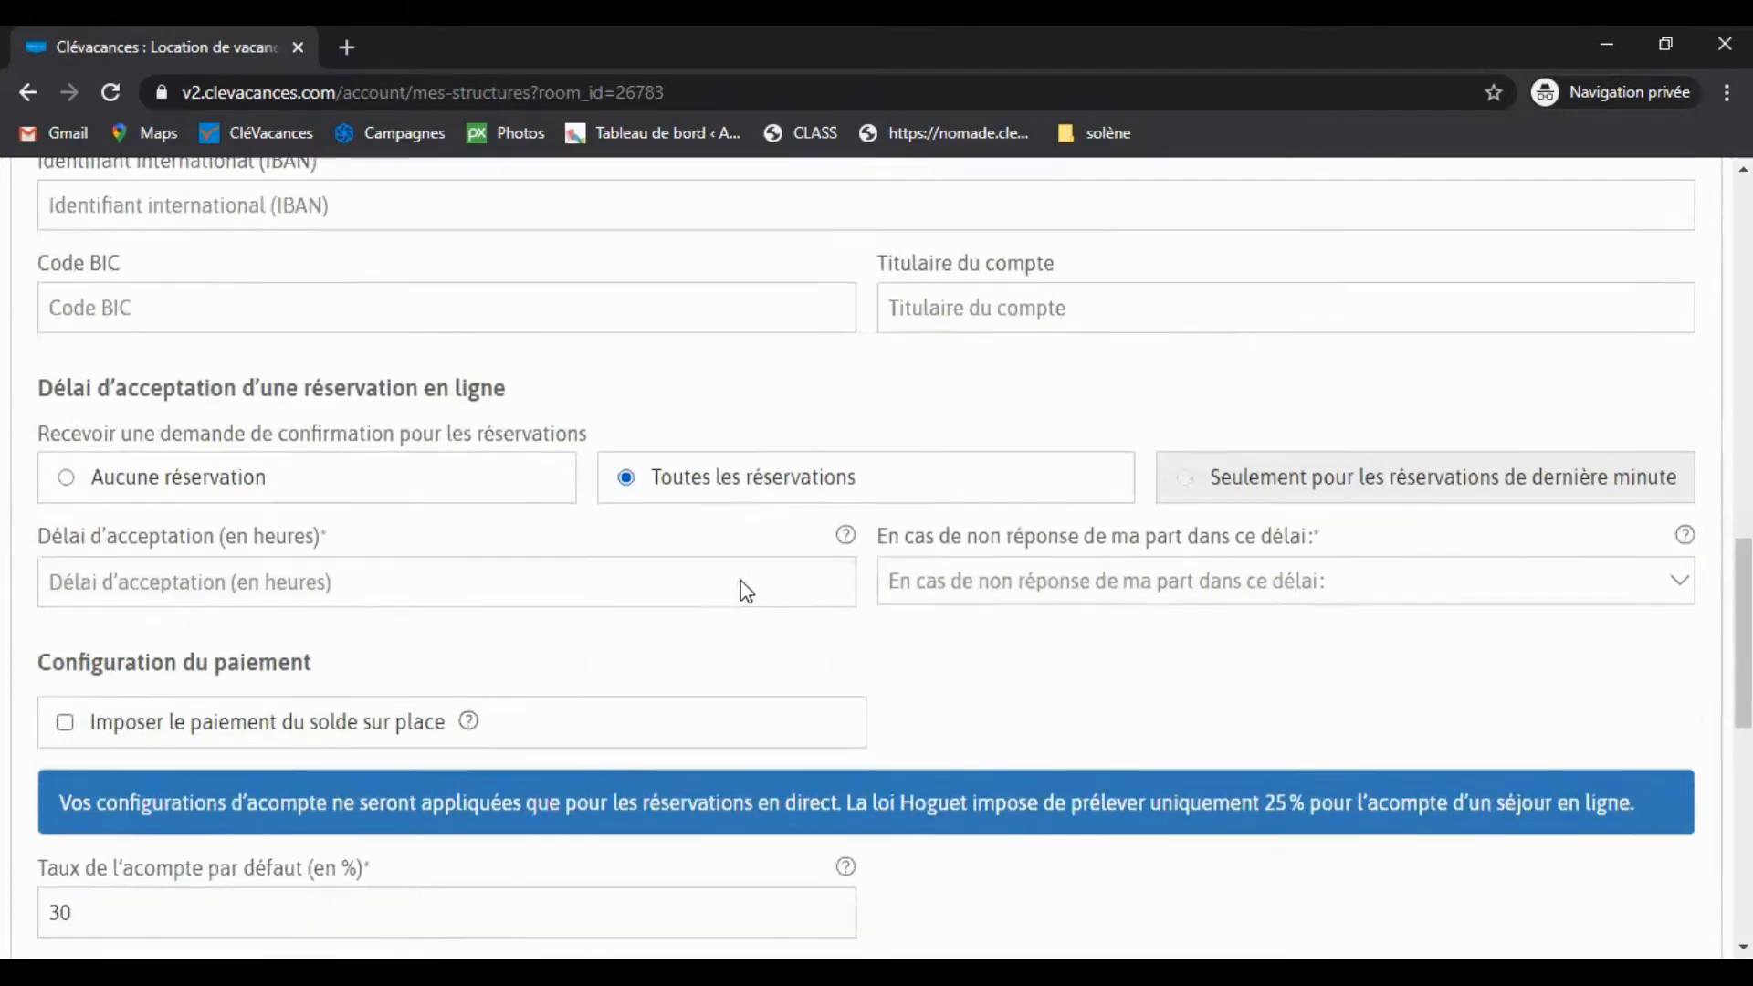
pyautogui.click(333, 574)
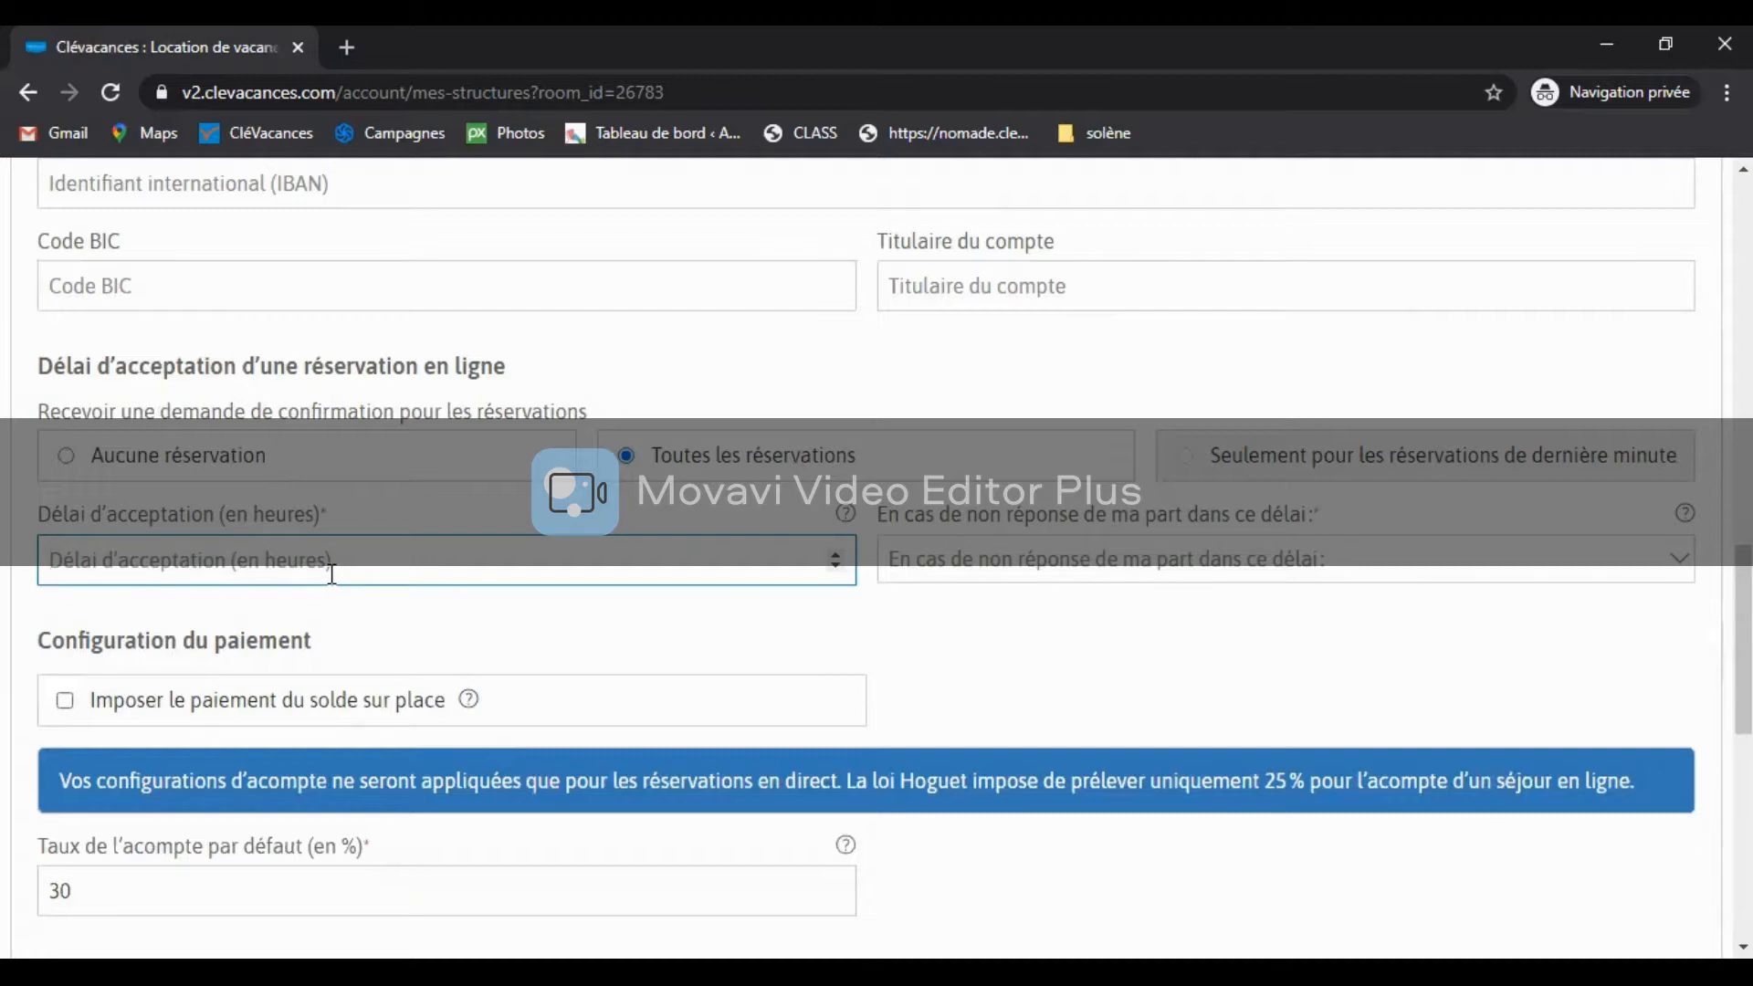
pyautogui.write('6')
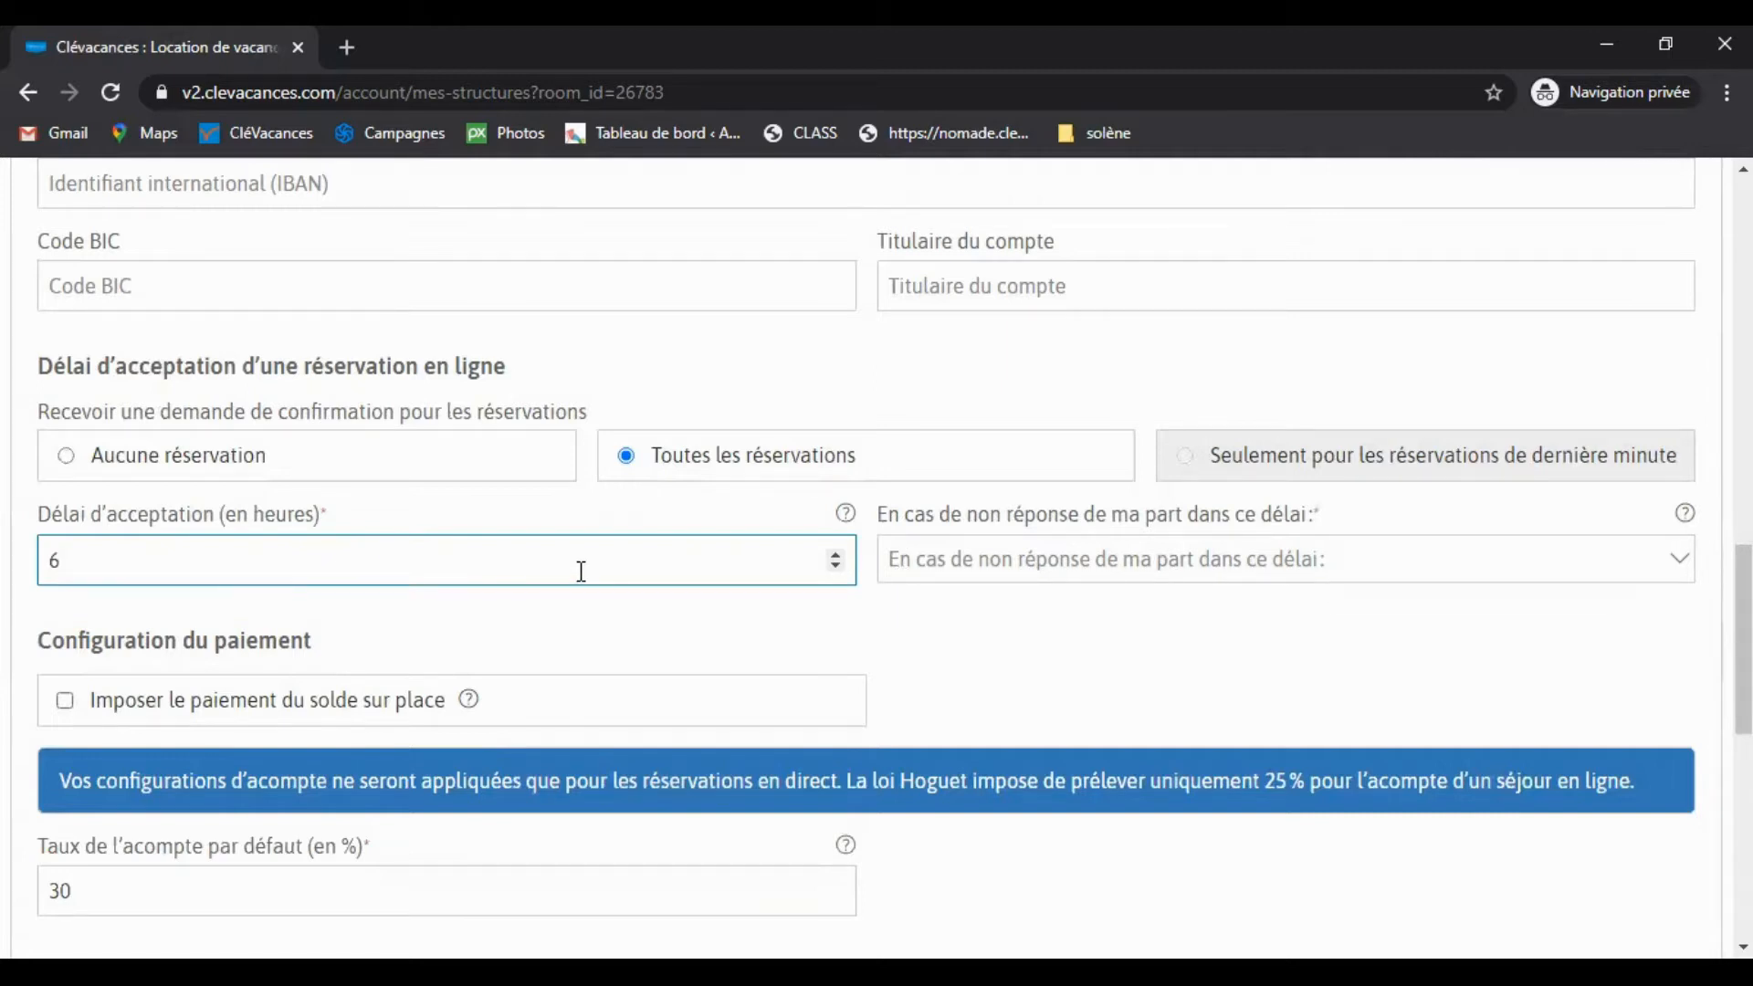
pyautogui.click(1096, 568)
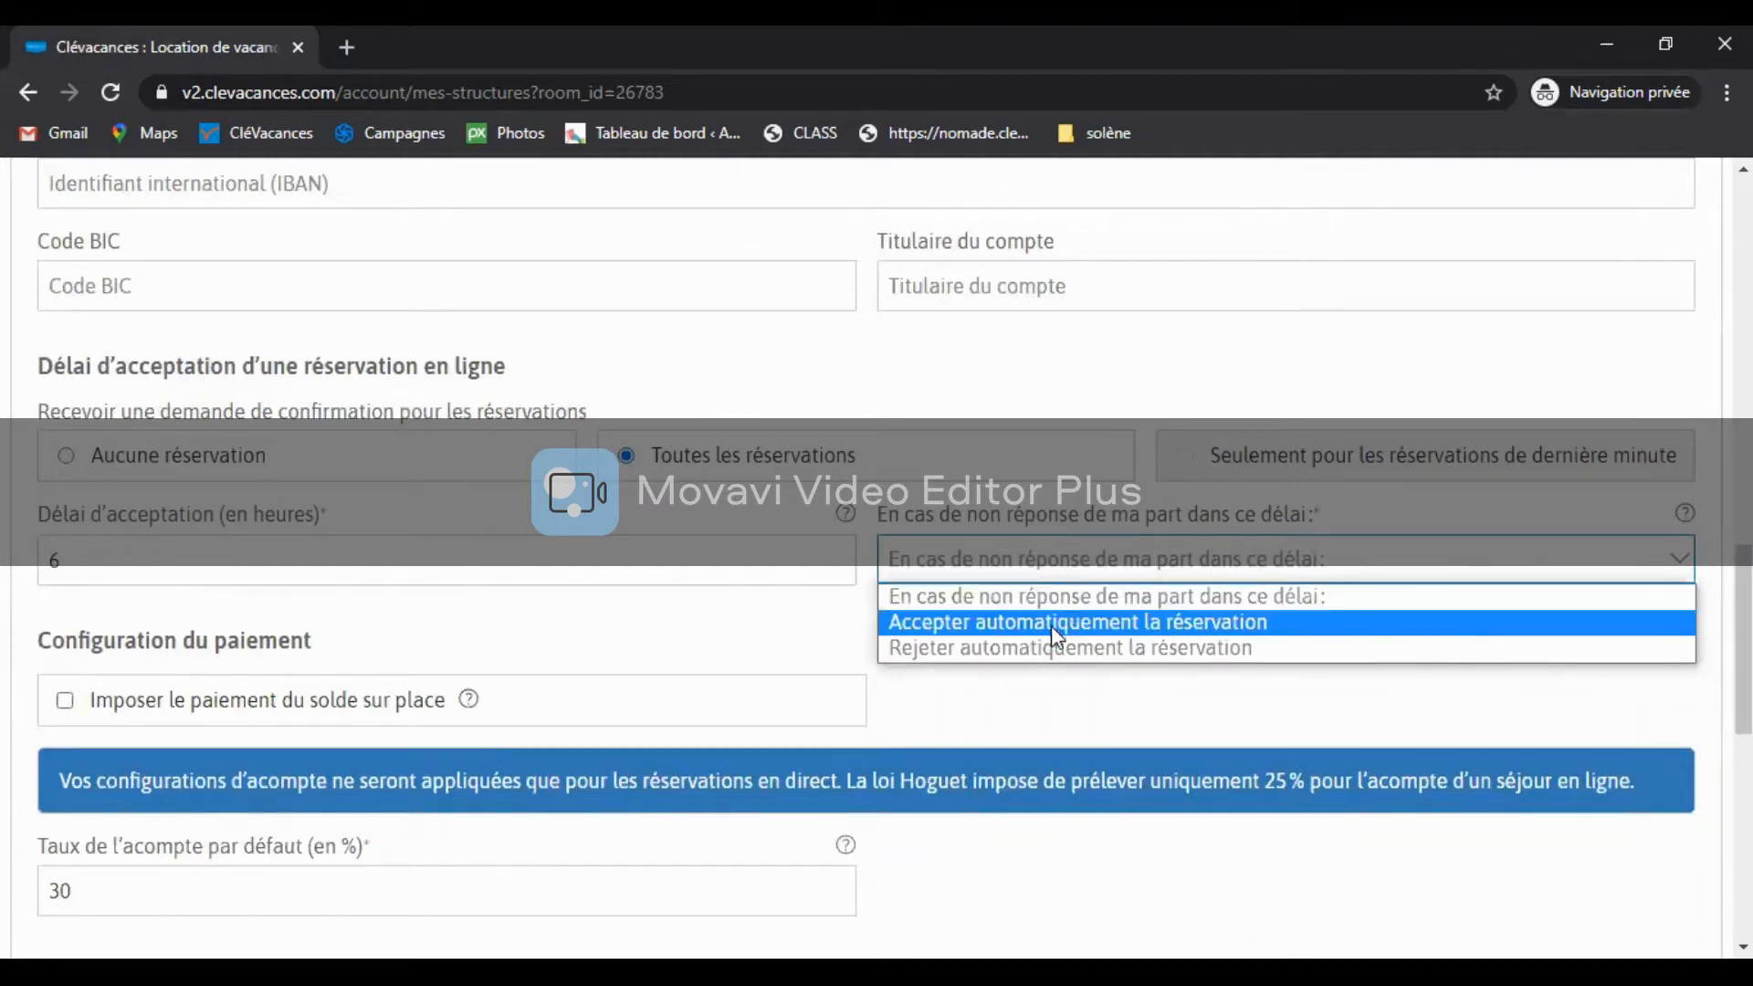
pyautogui.click(1008, 652)
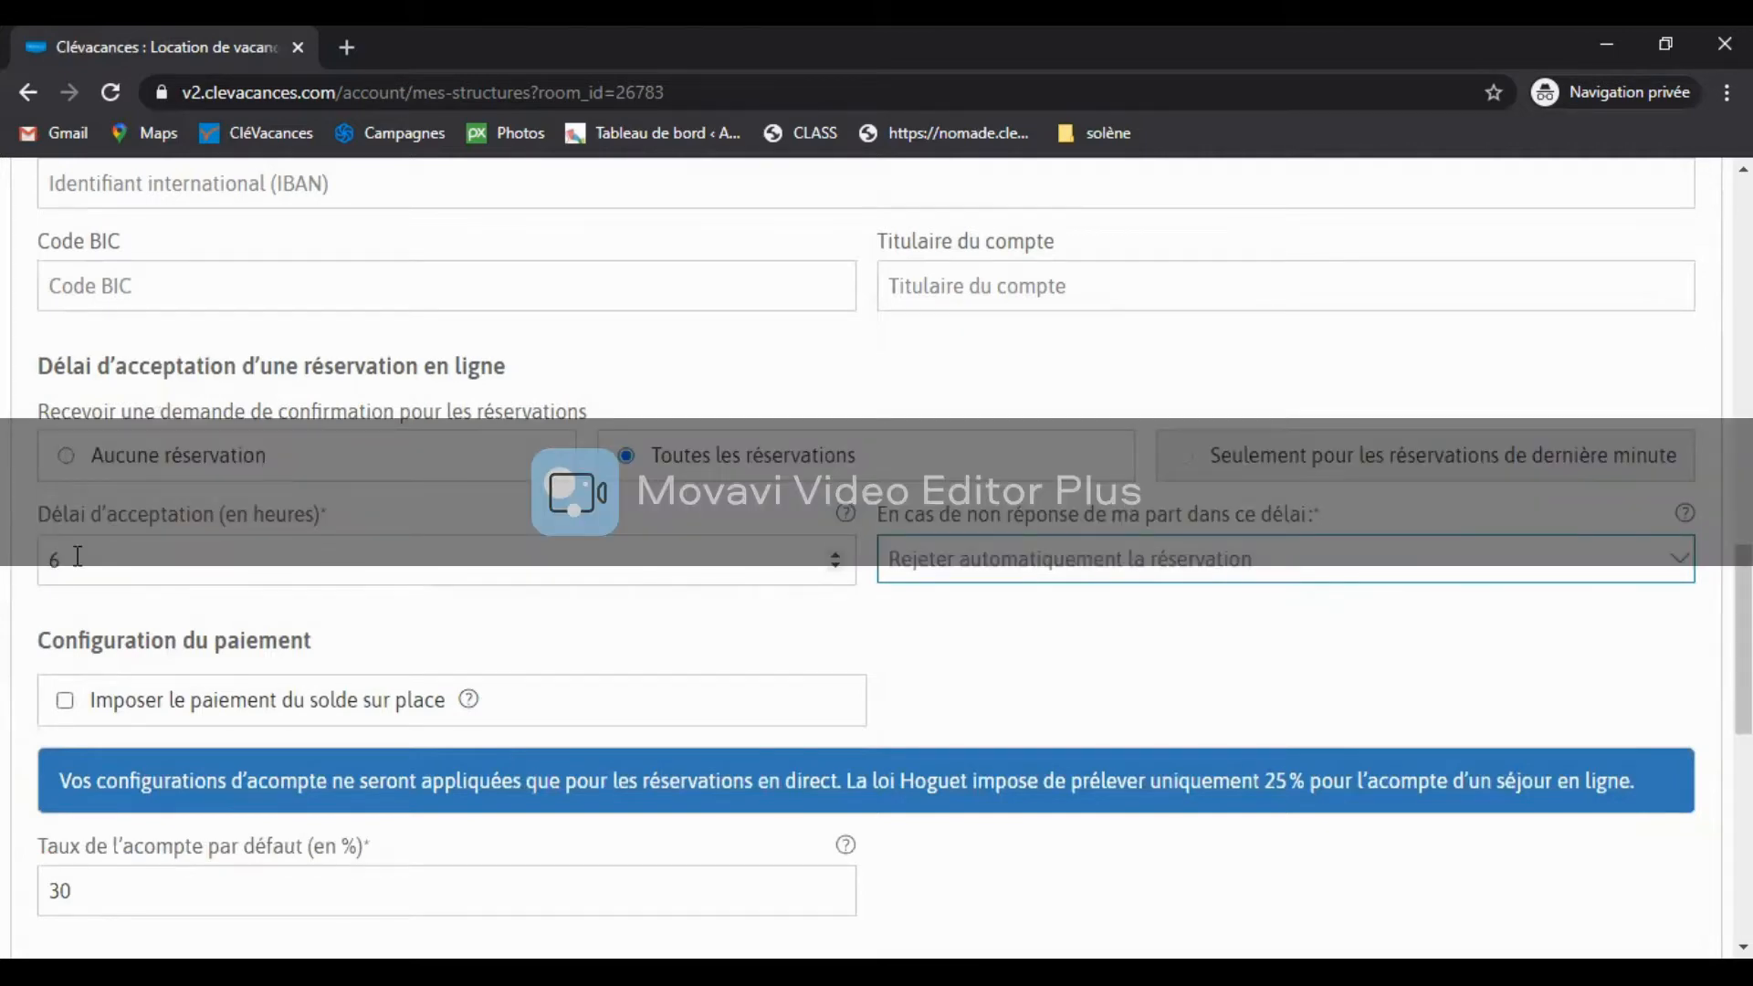
pyautogui.click(77, 556)
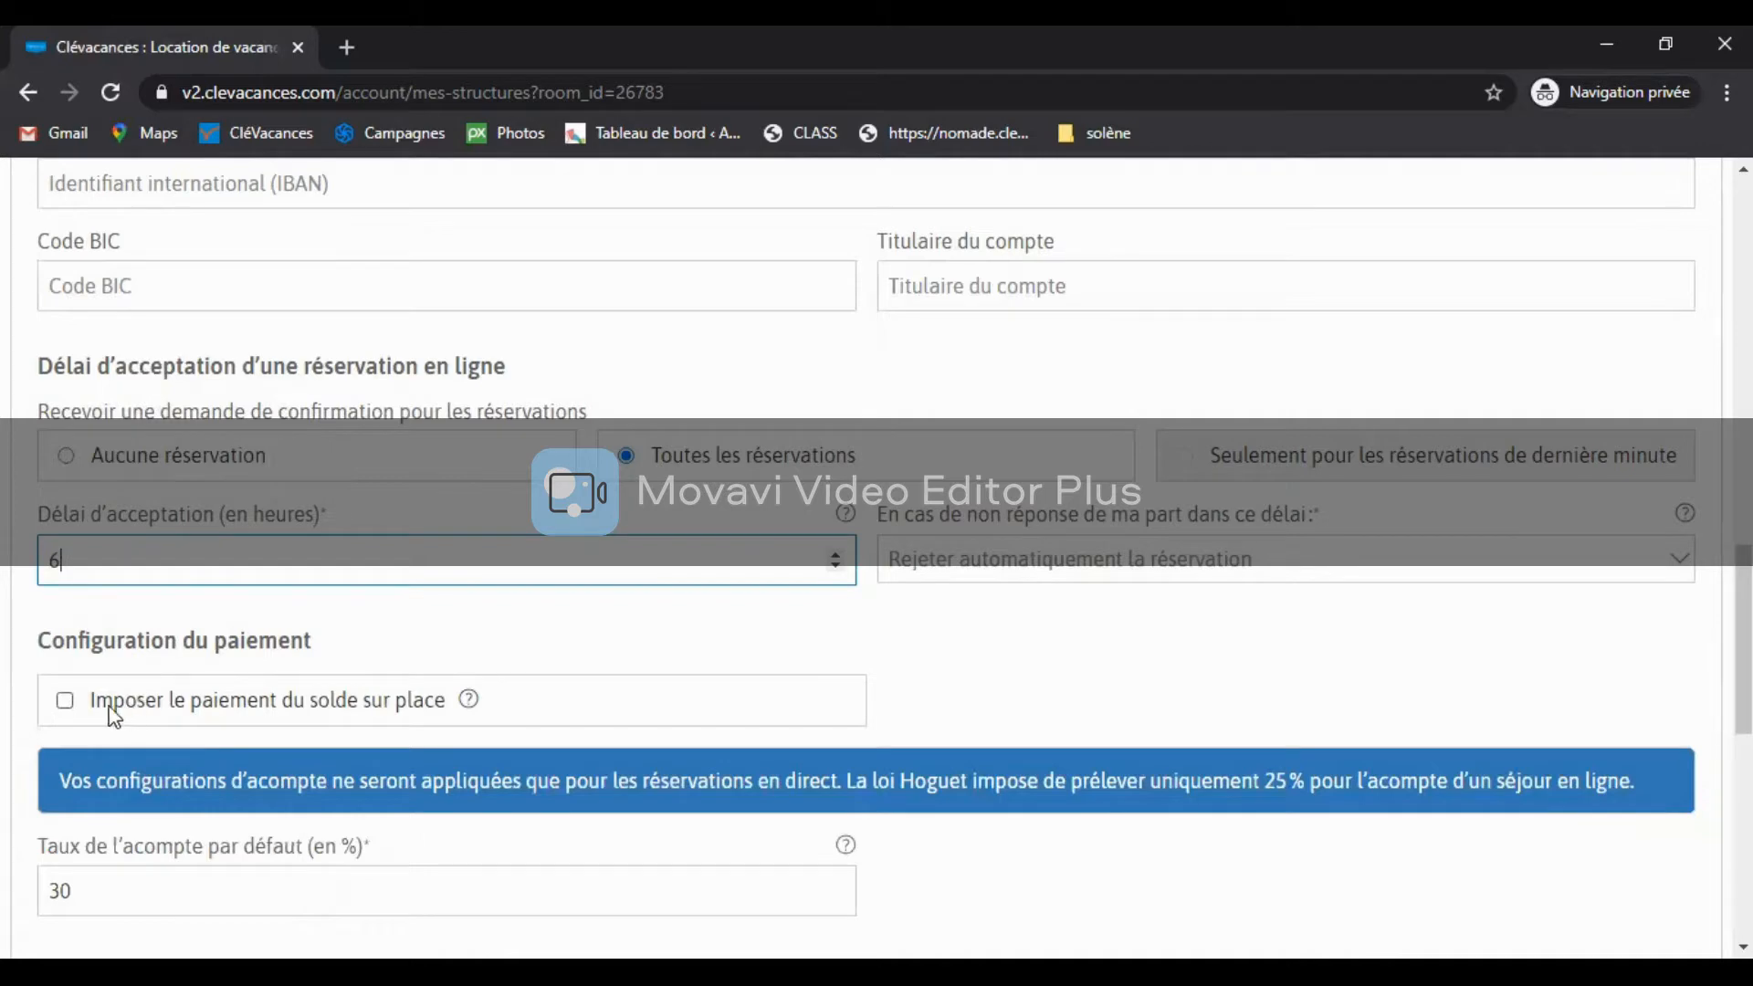
# Step: Require the balance to be paid on site in the payment configuration
pyautogui.click(64, 701)
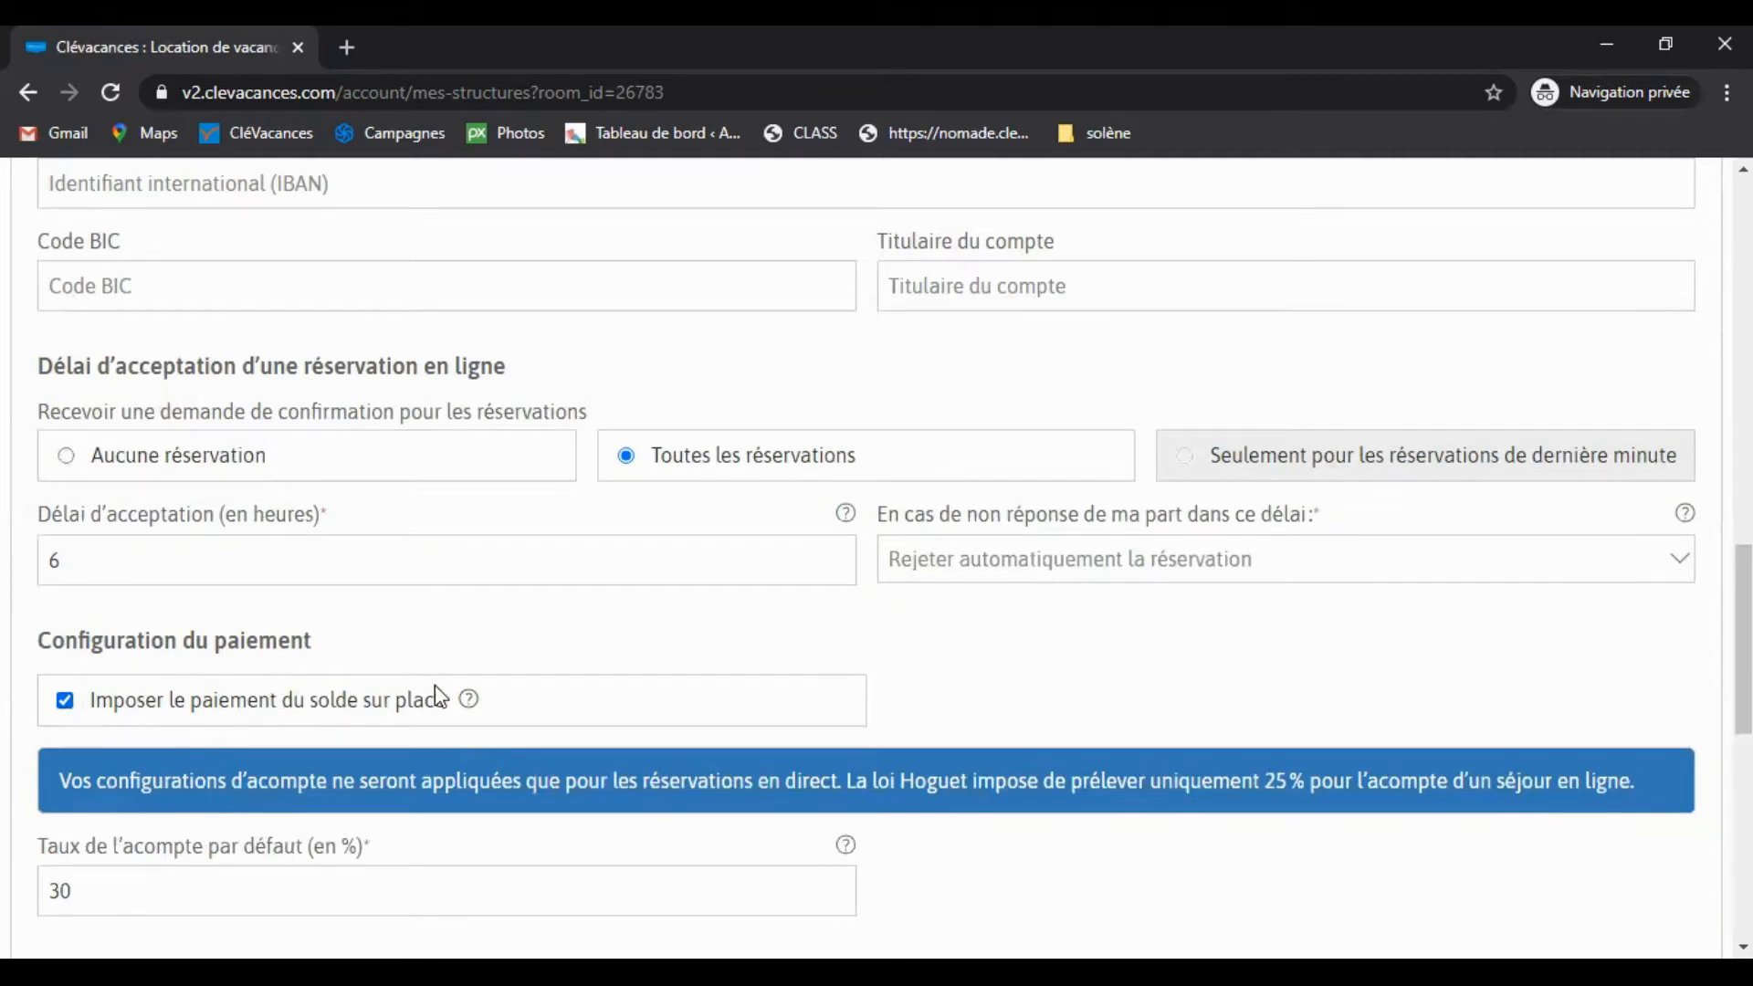
pyautogui.moveTo(472, 703)
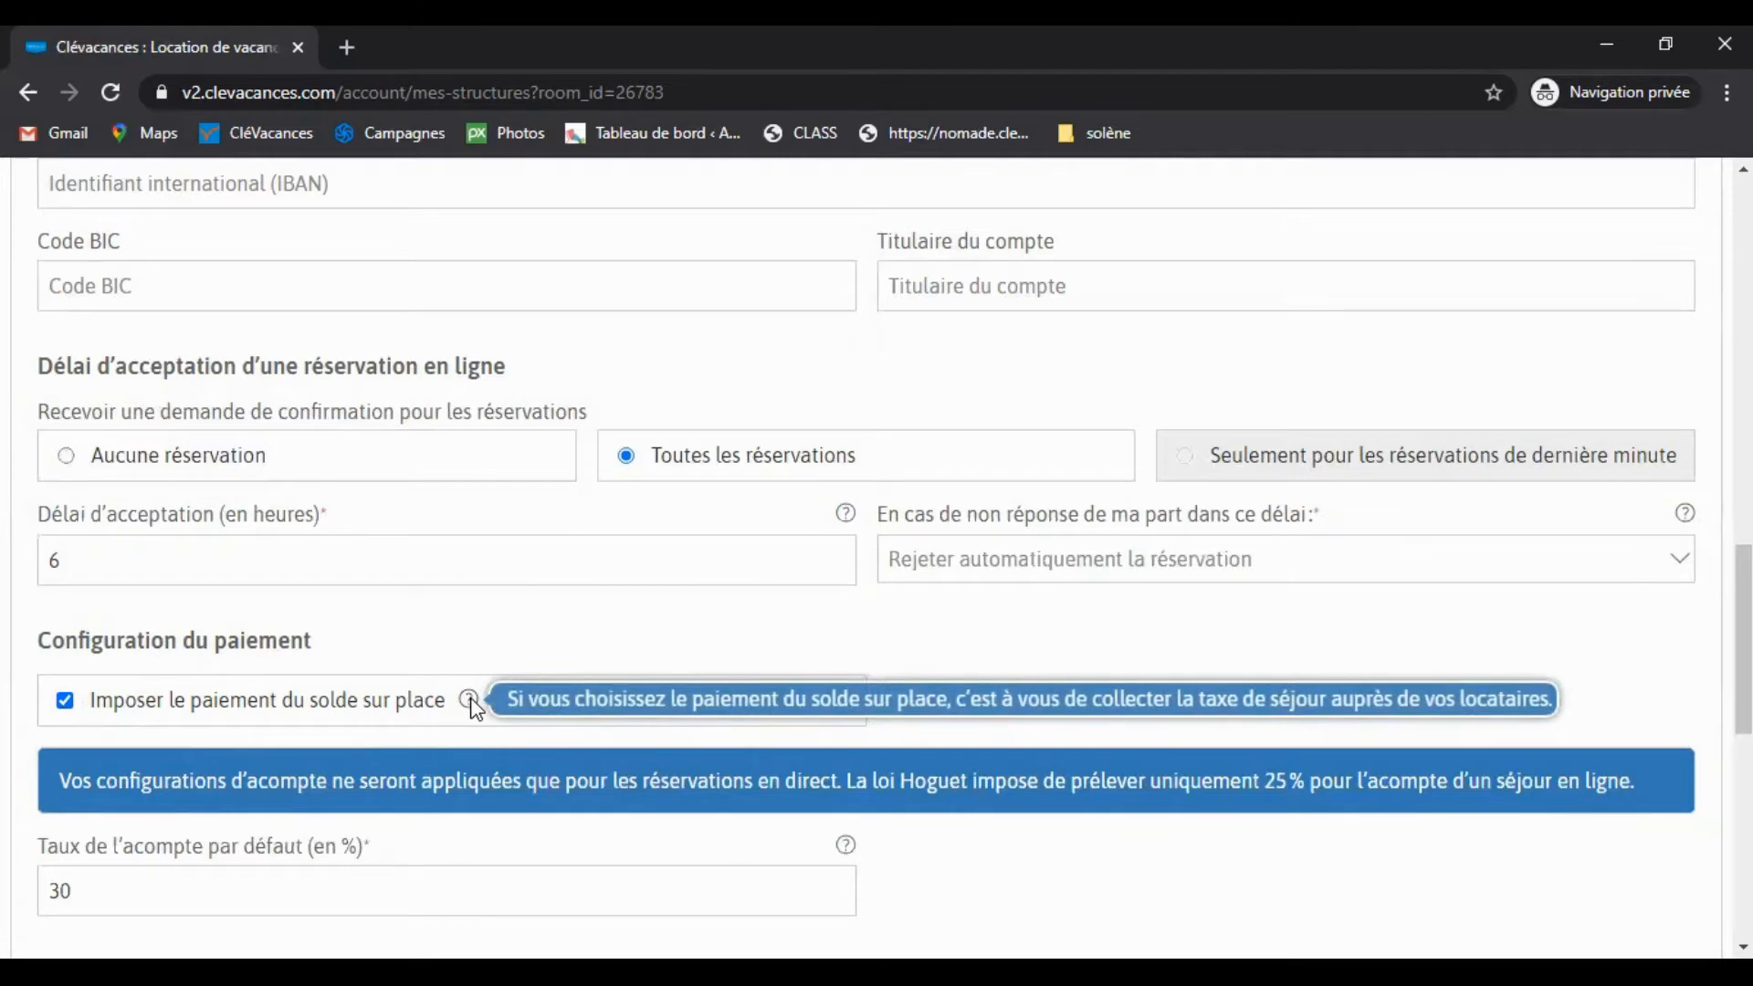
pyautogui.moveTo(1480, 472)
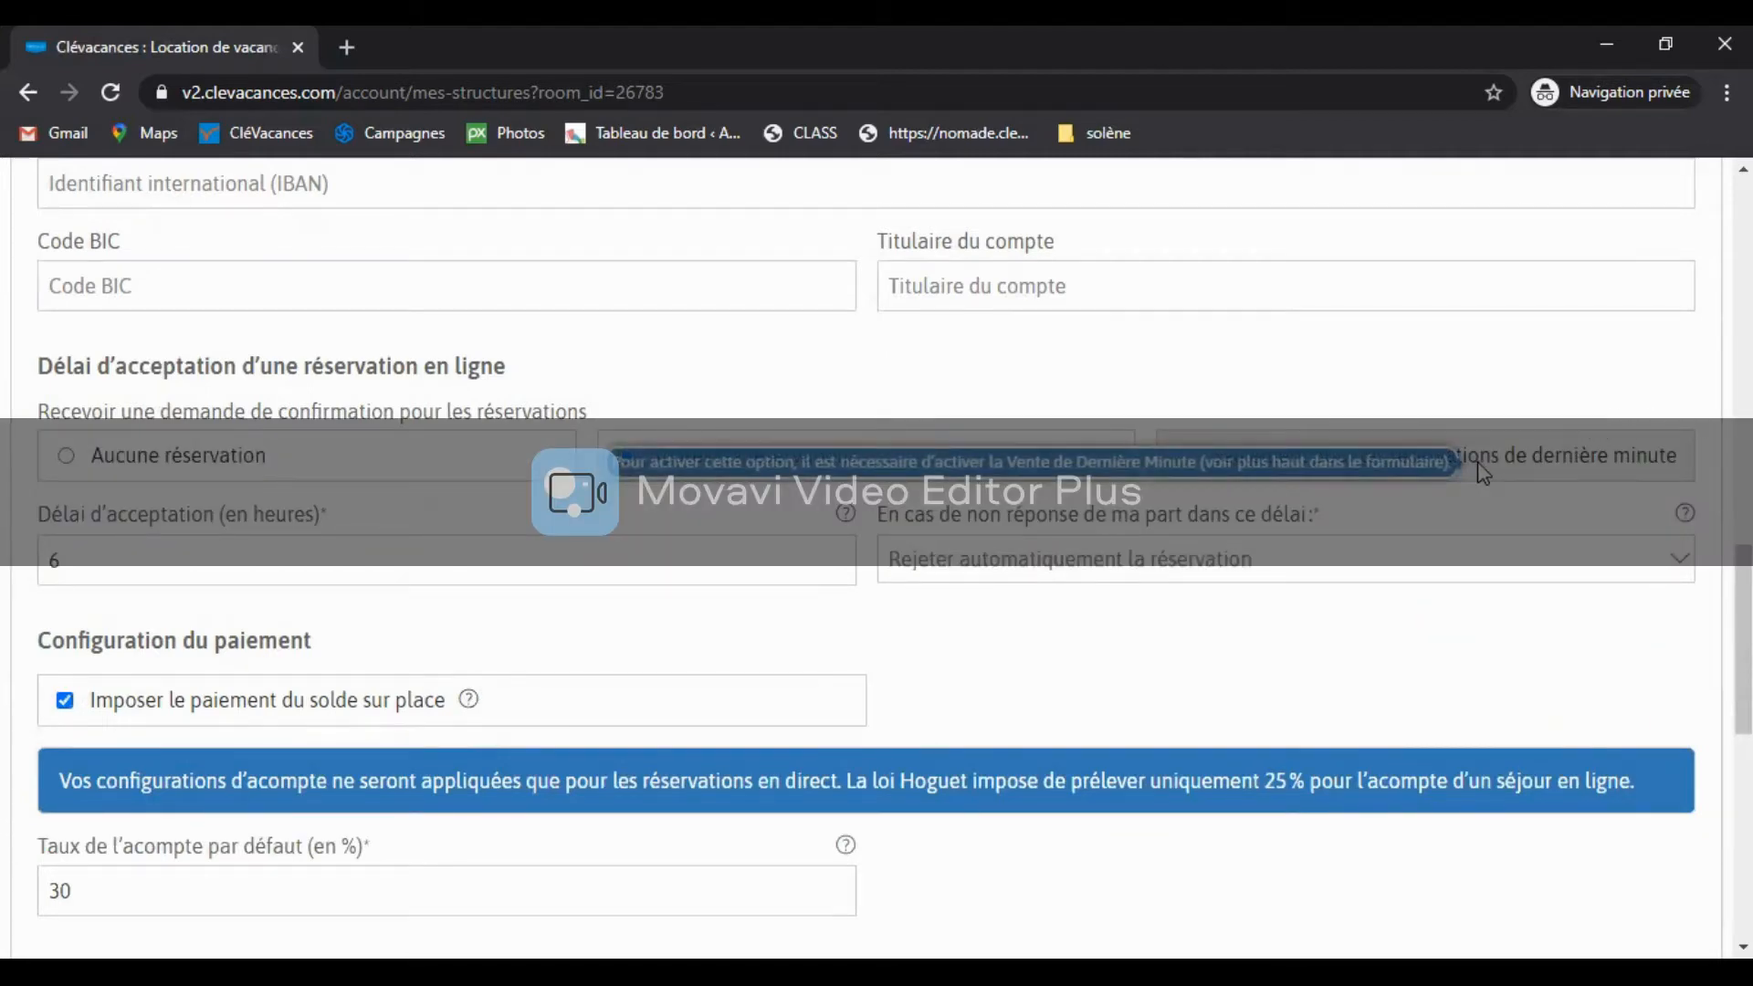
pyautogui.scroll(-2, 1366, 521)
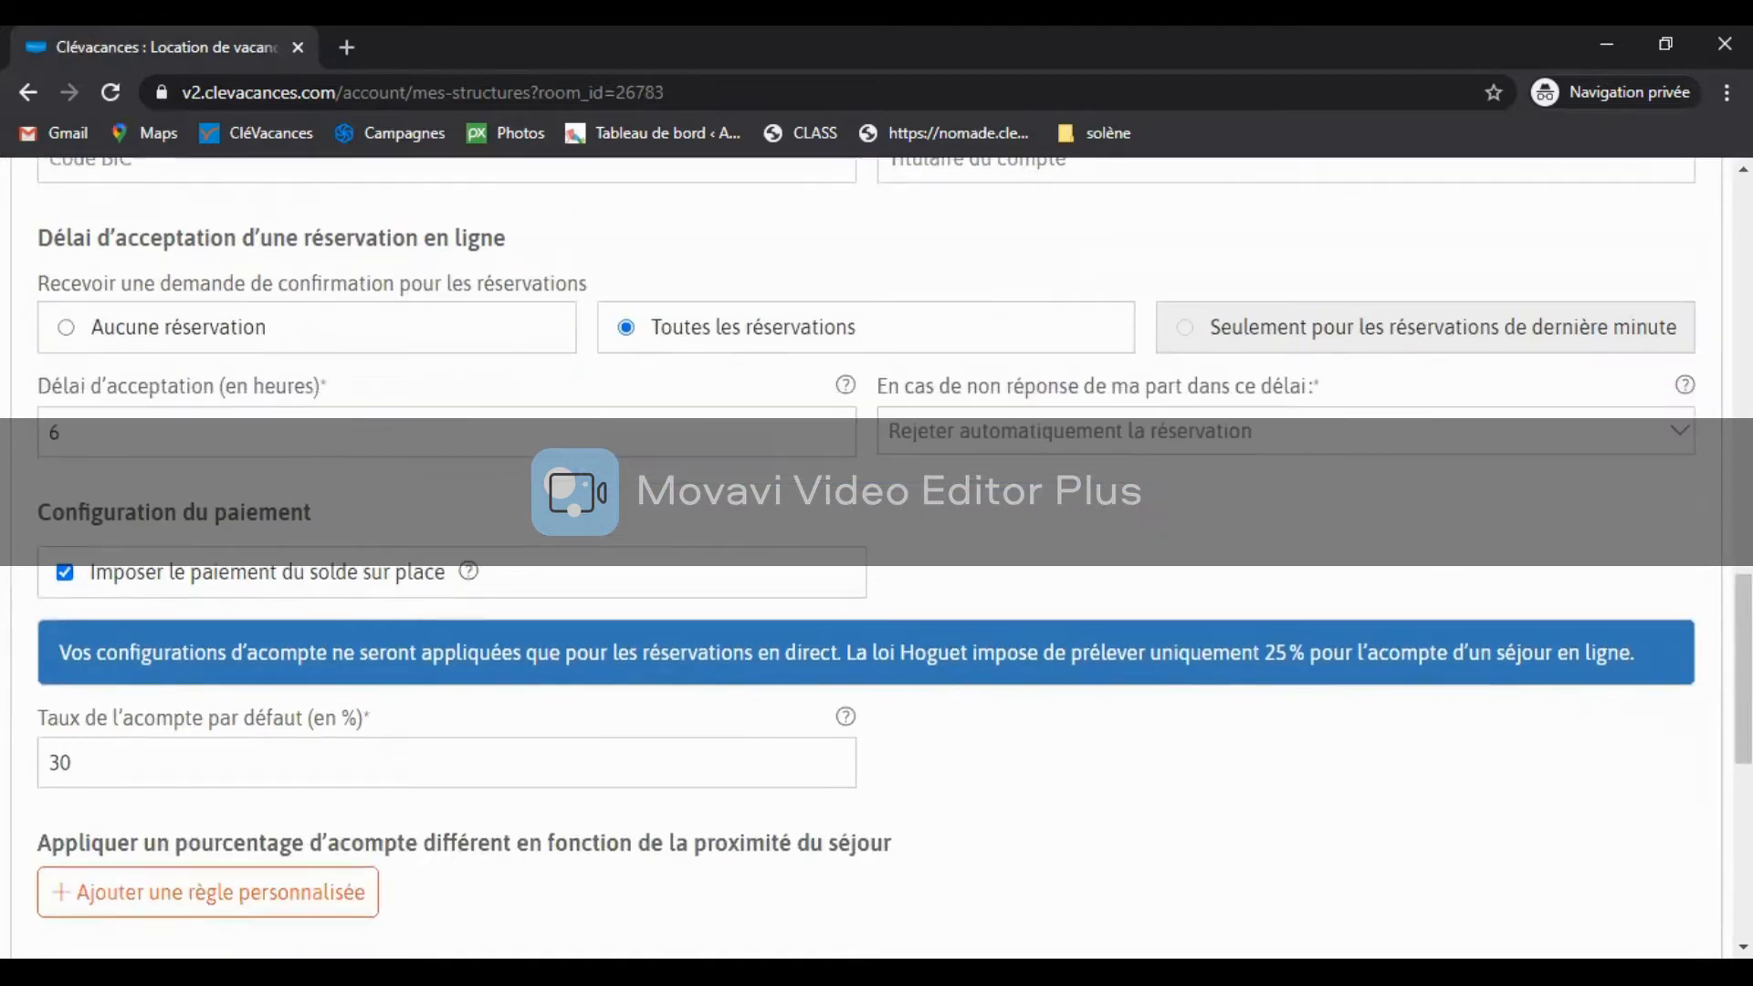
# Step: Add a custom deposit-rate rule based on stay proximity and delete it without filling it in
pyautogui.scroll(-4, 228, 640)
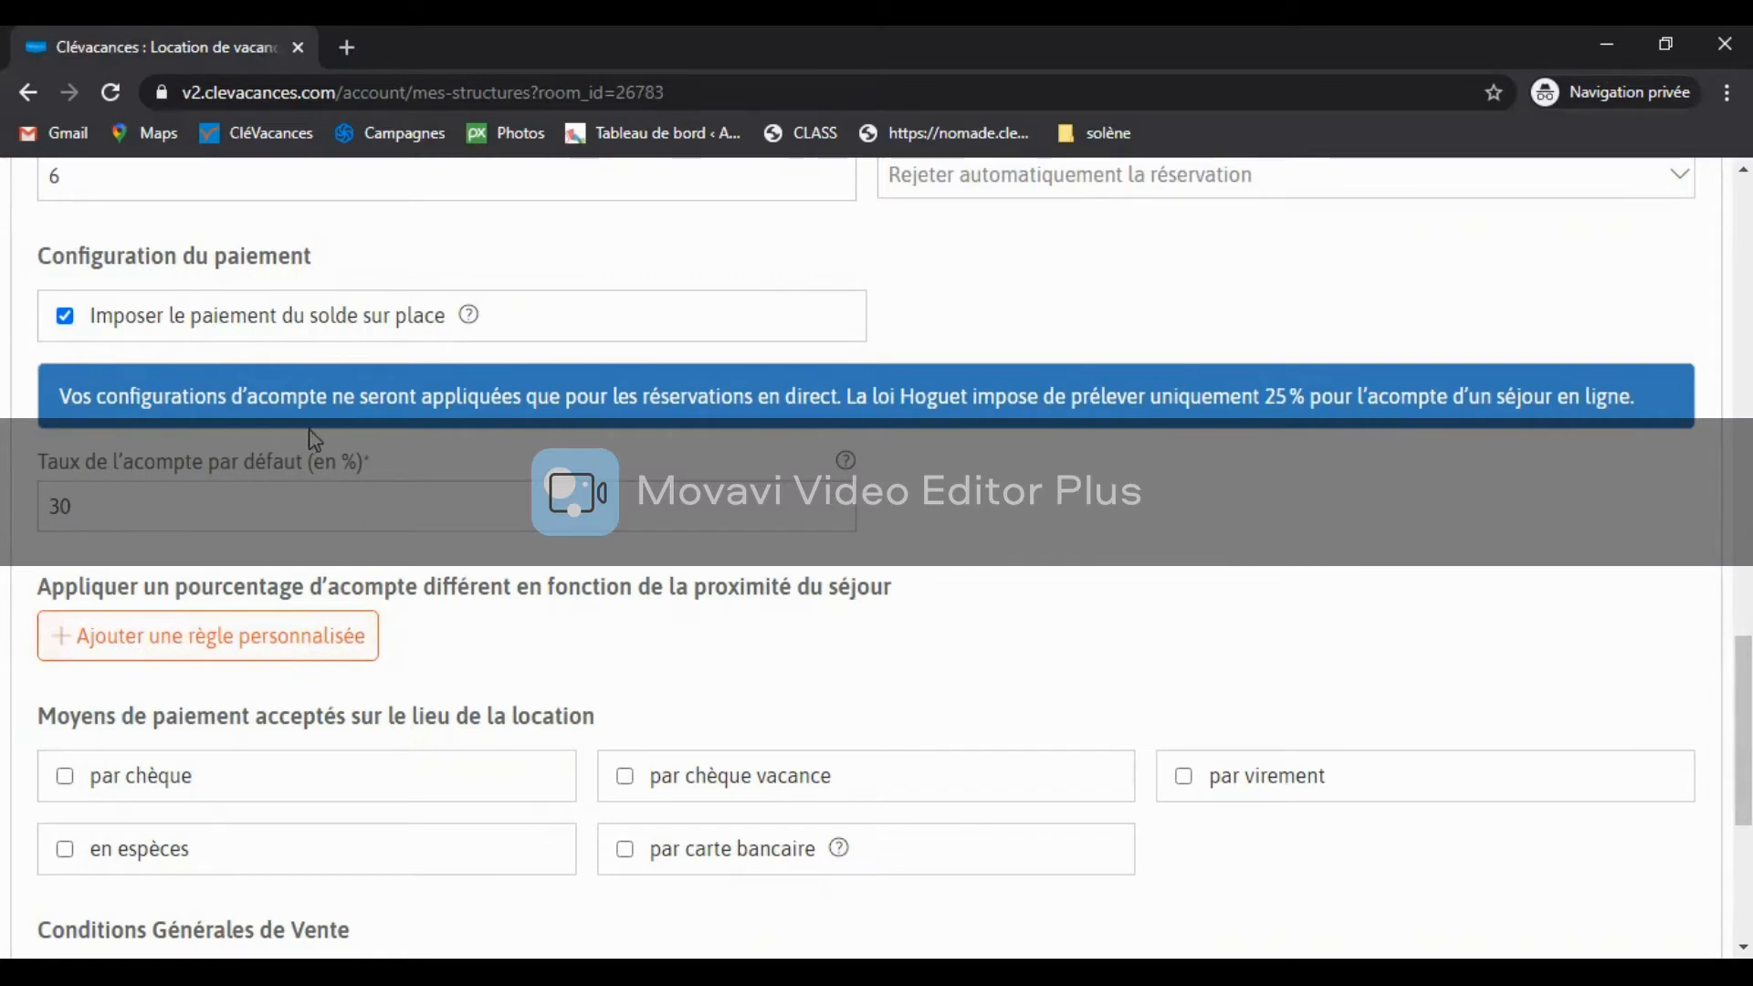
pyautogui.scroll(-1, 338, 452)
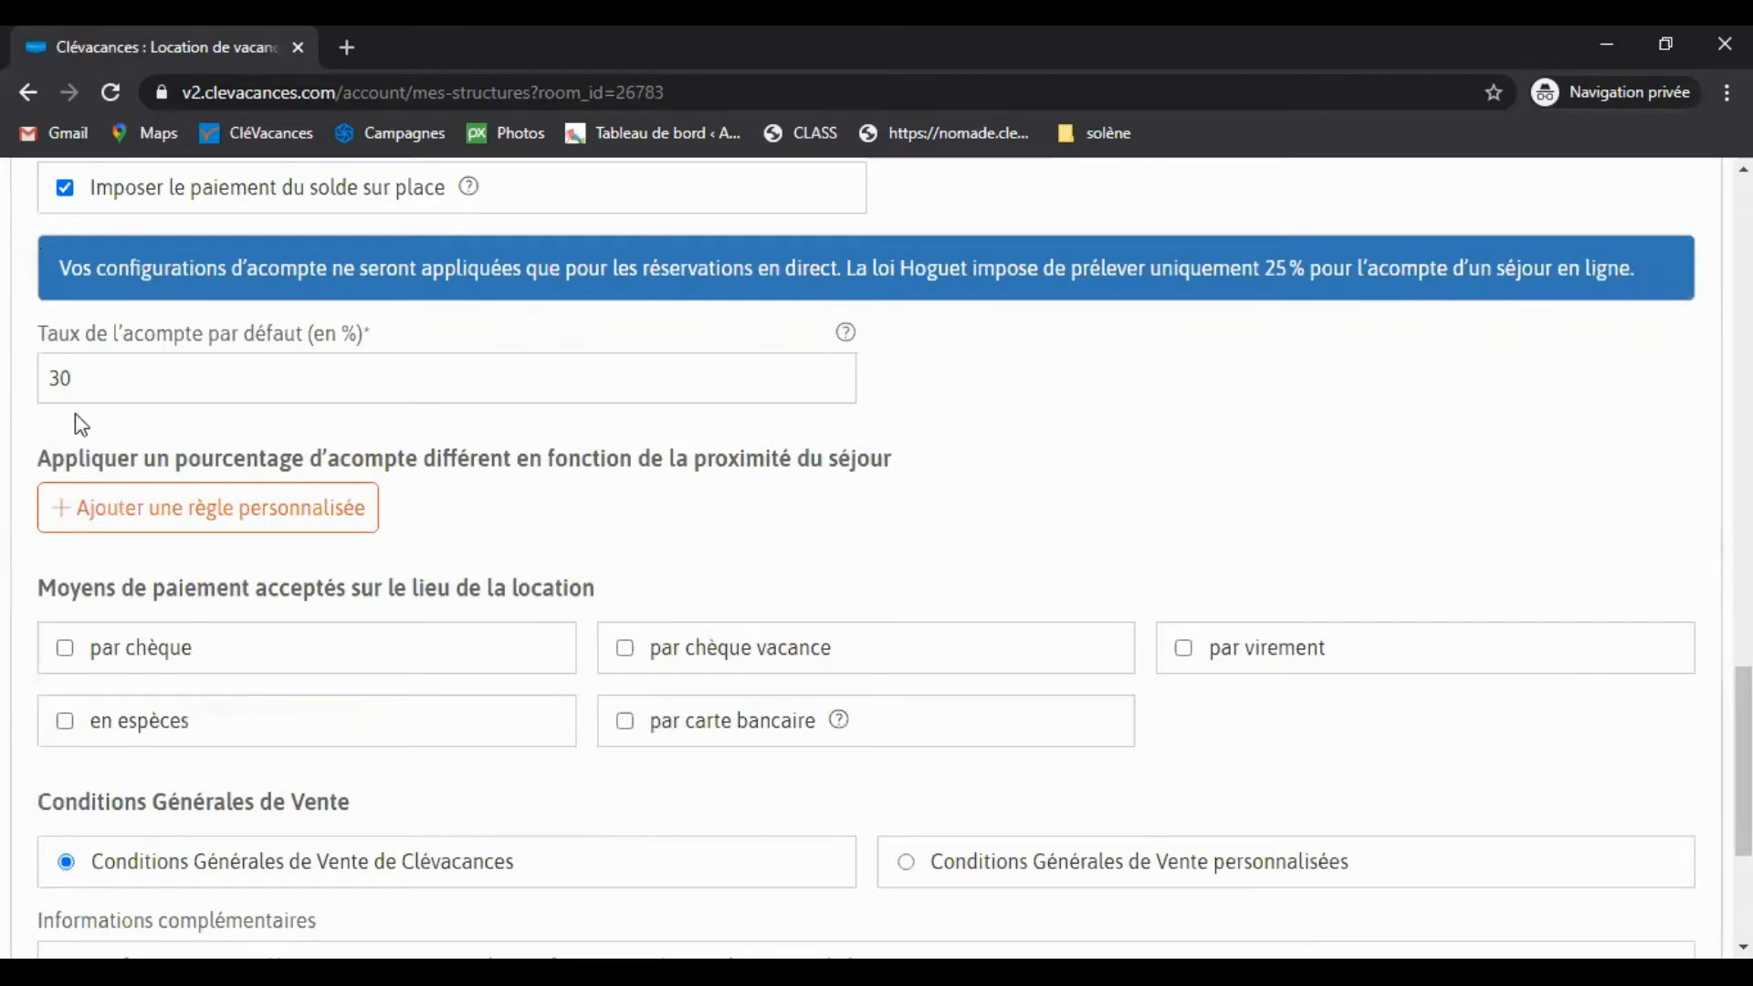
pyautogui.scroll(-1, 1374, 457)
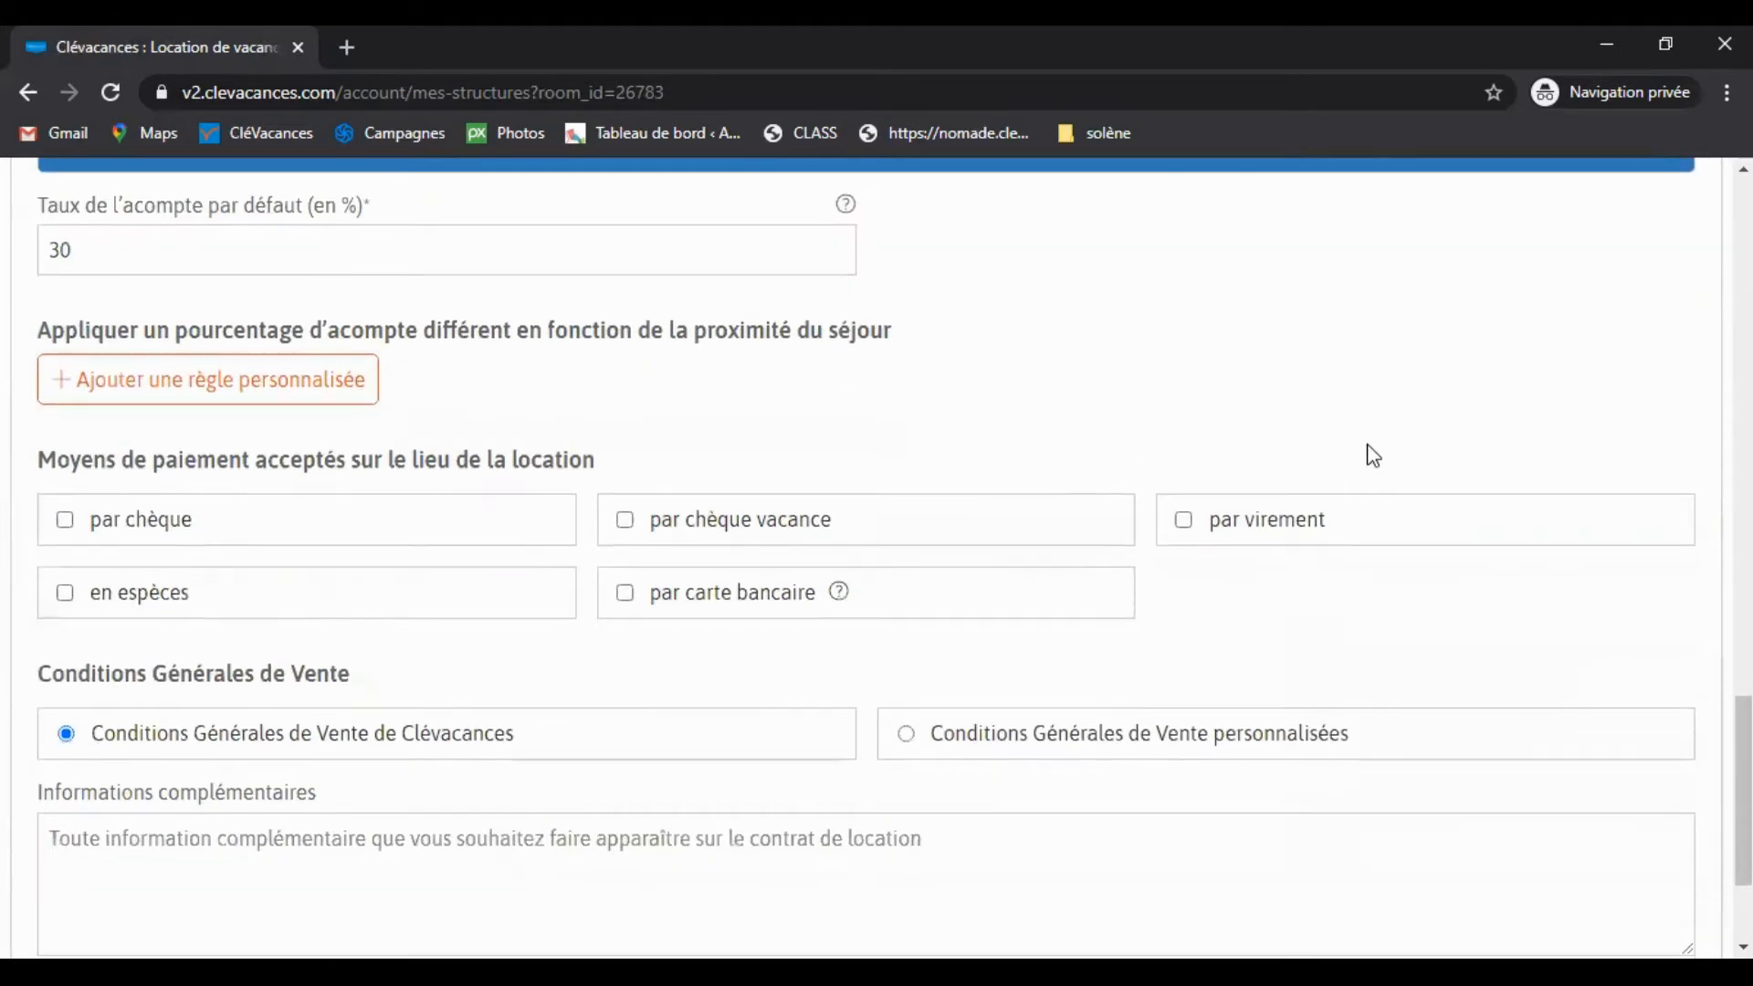
pyautogui.click(340, 400)
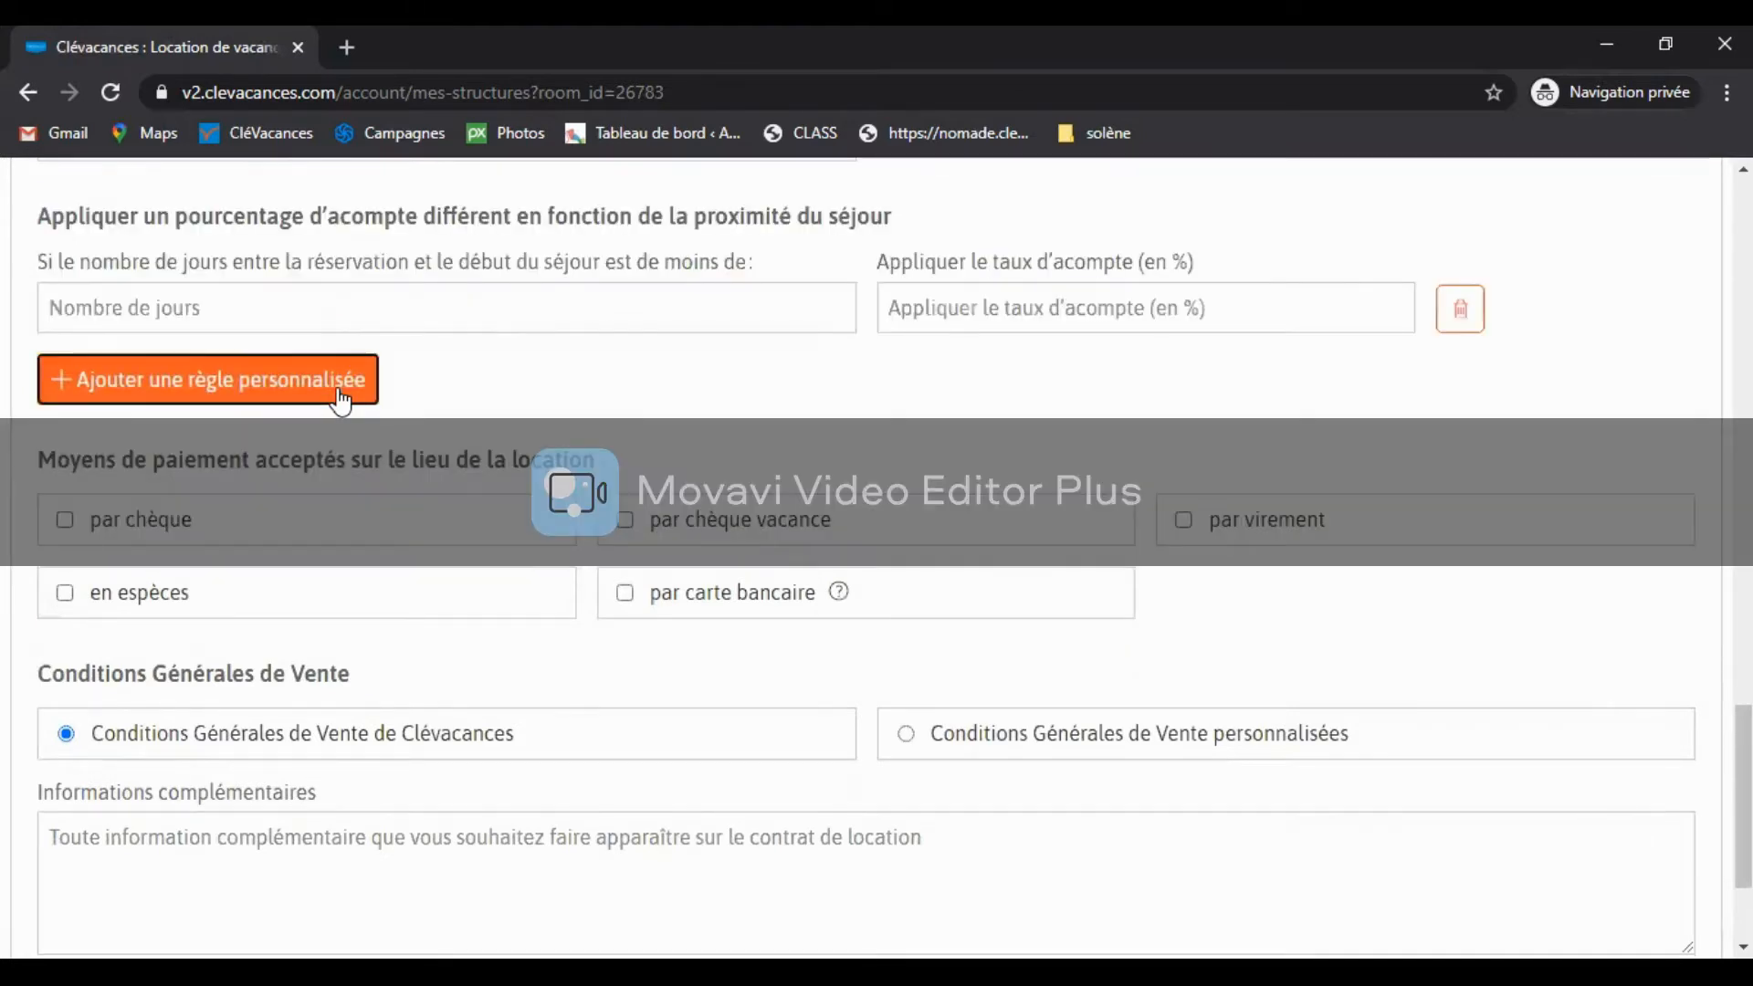
pyautogui.click(396, 309)
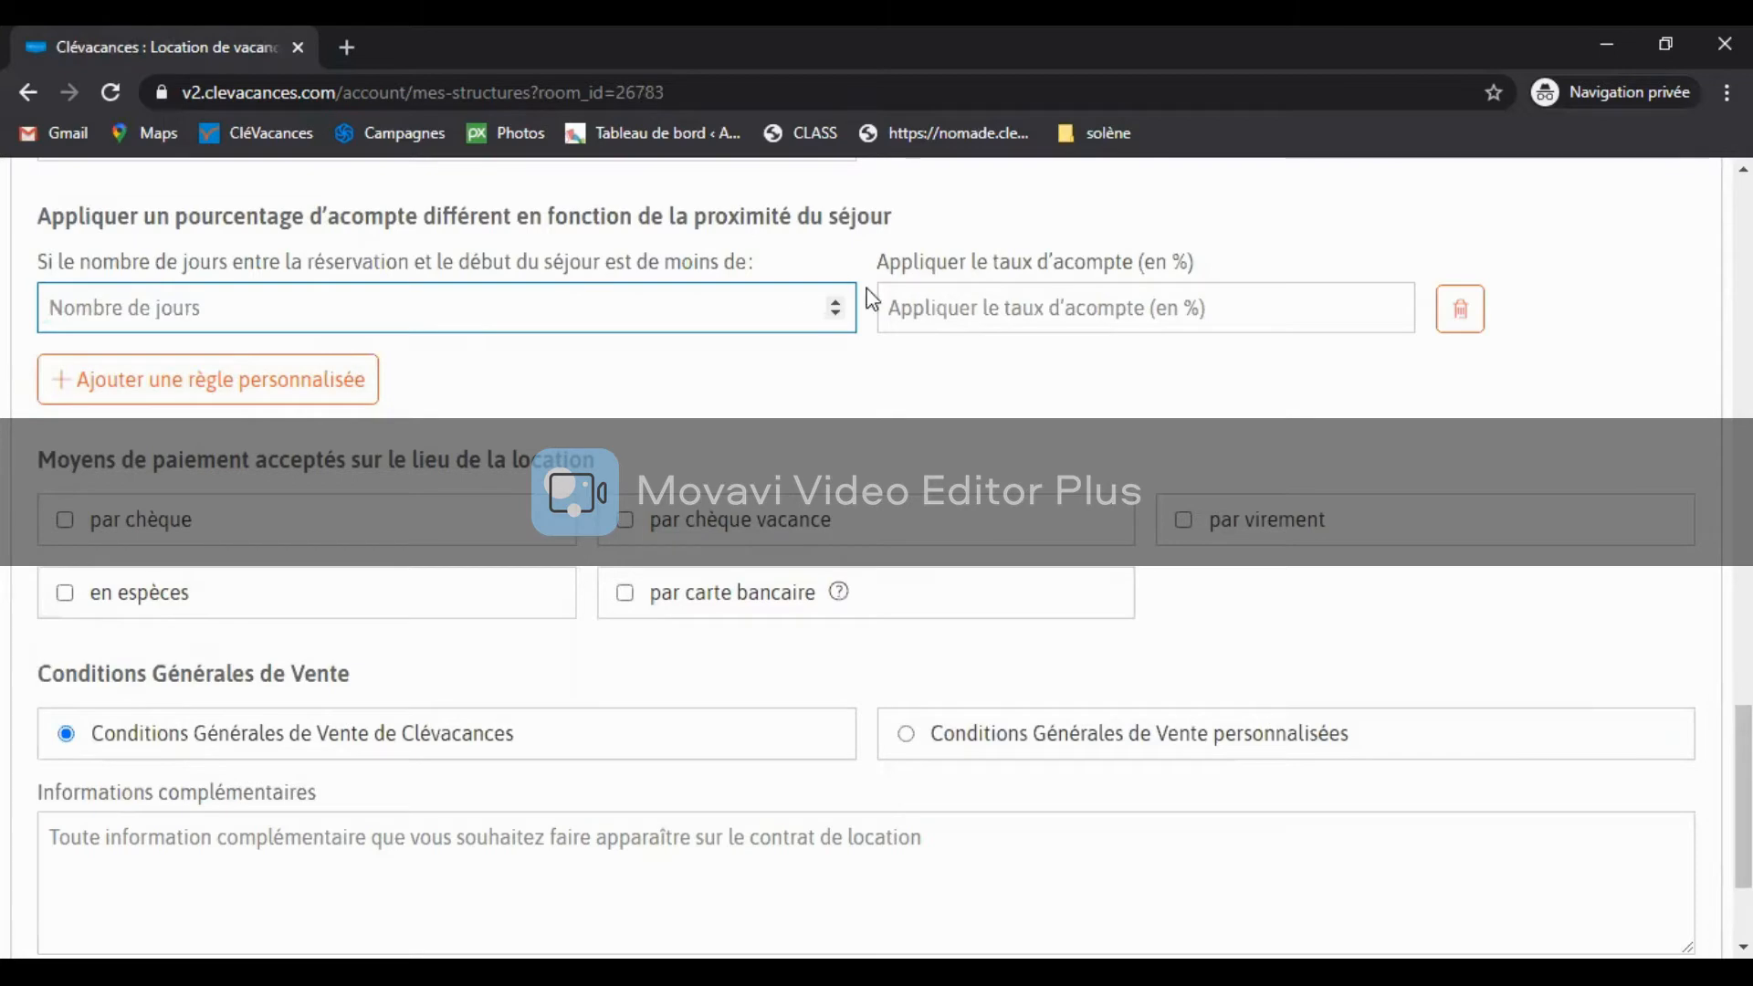
pyautogui.click(1027, 301)
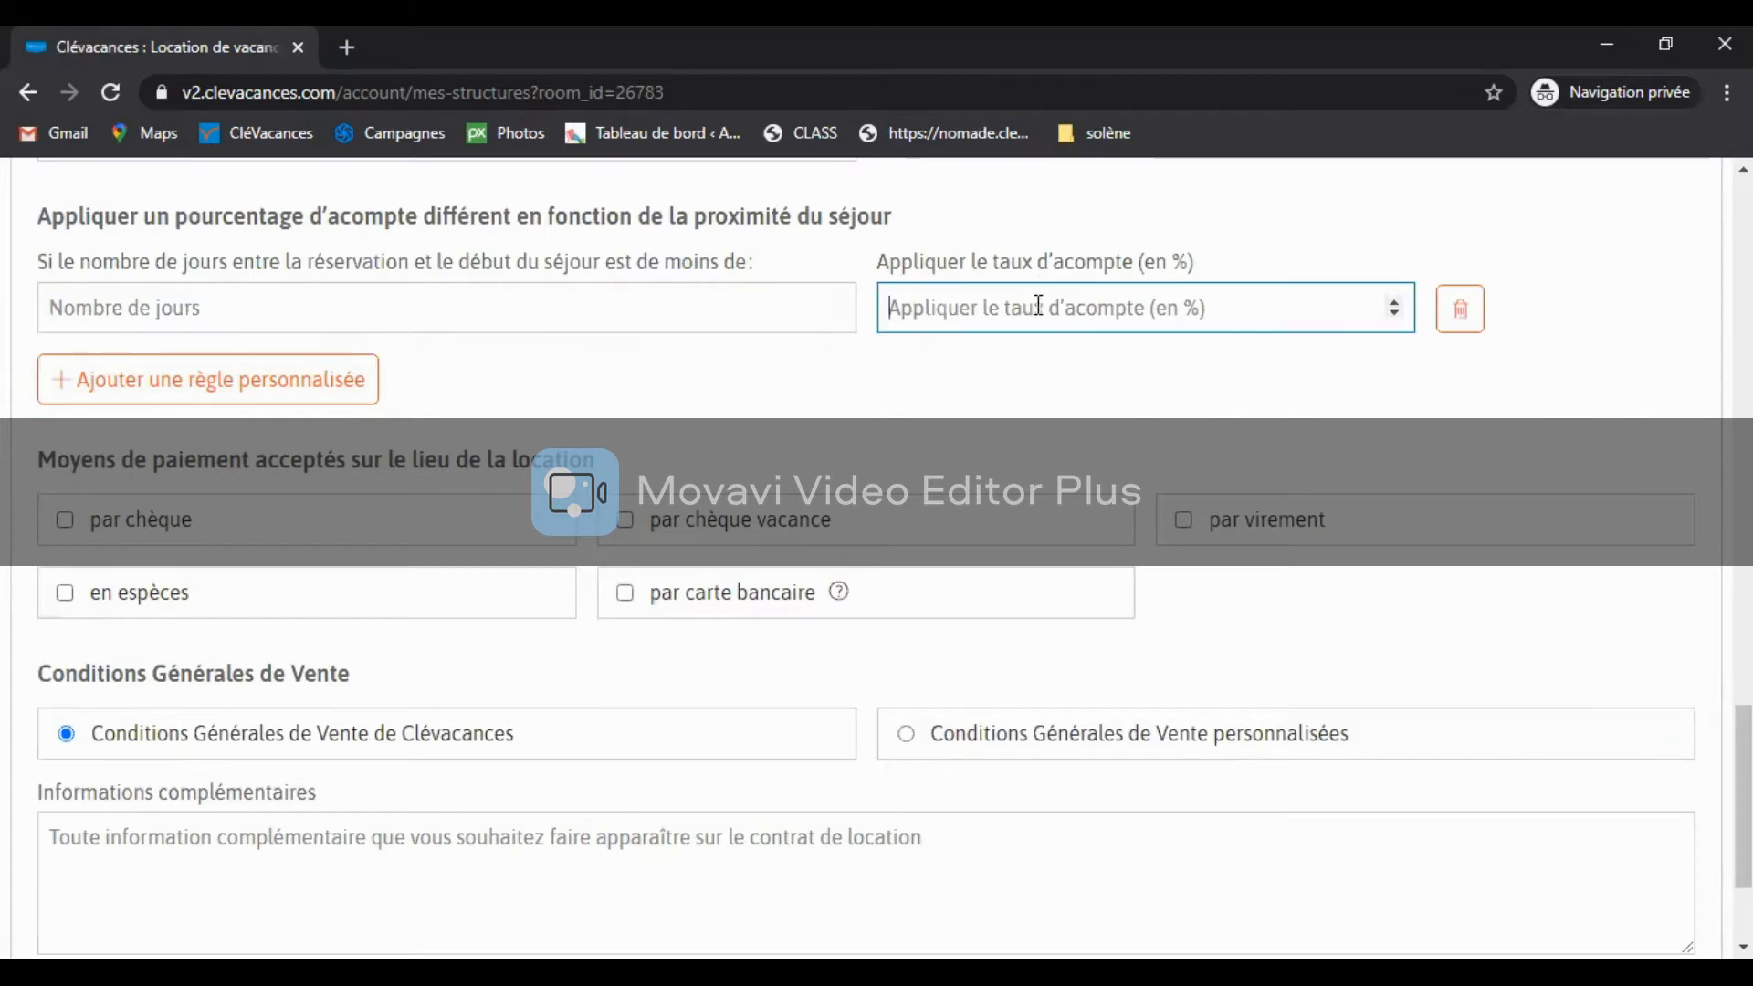
pyautogui.click(1477, 324)
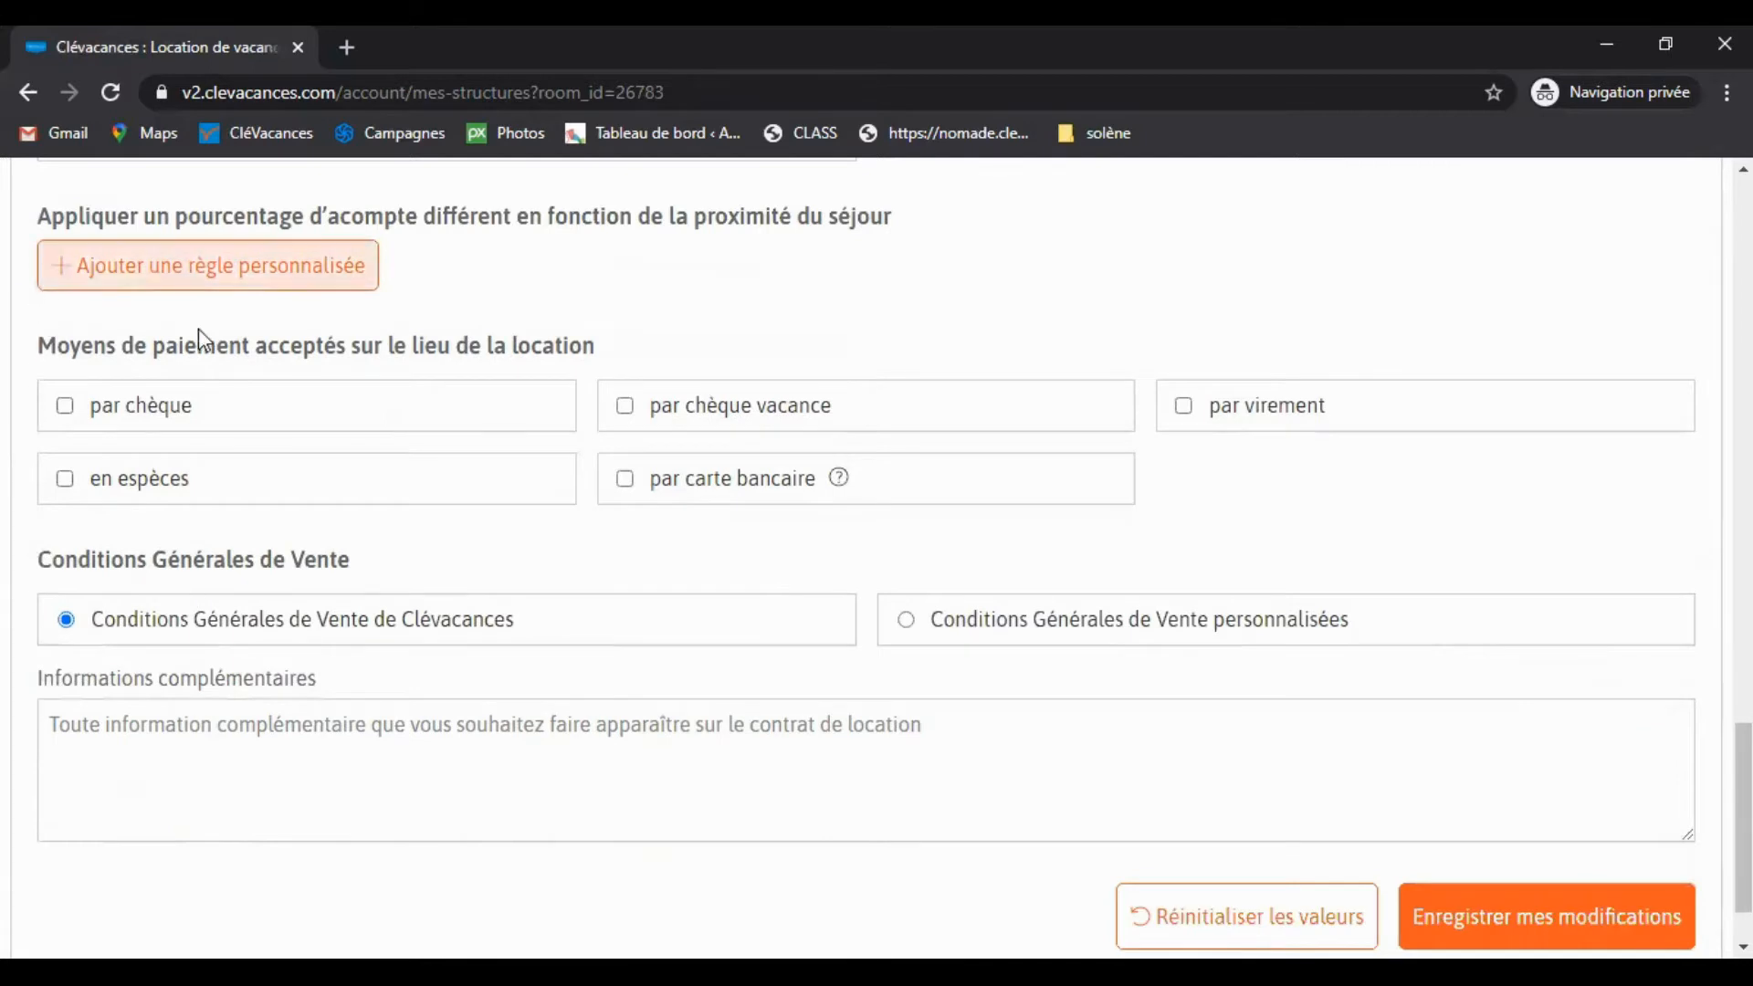
# Step: Switch to the Conditions Générales de Vente personnalisées, look over their text, and restore the Conditions Générales de Vente de Clévacances
pyautogui.scroll(-2, 331, 354)
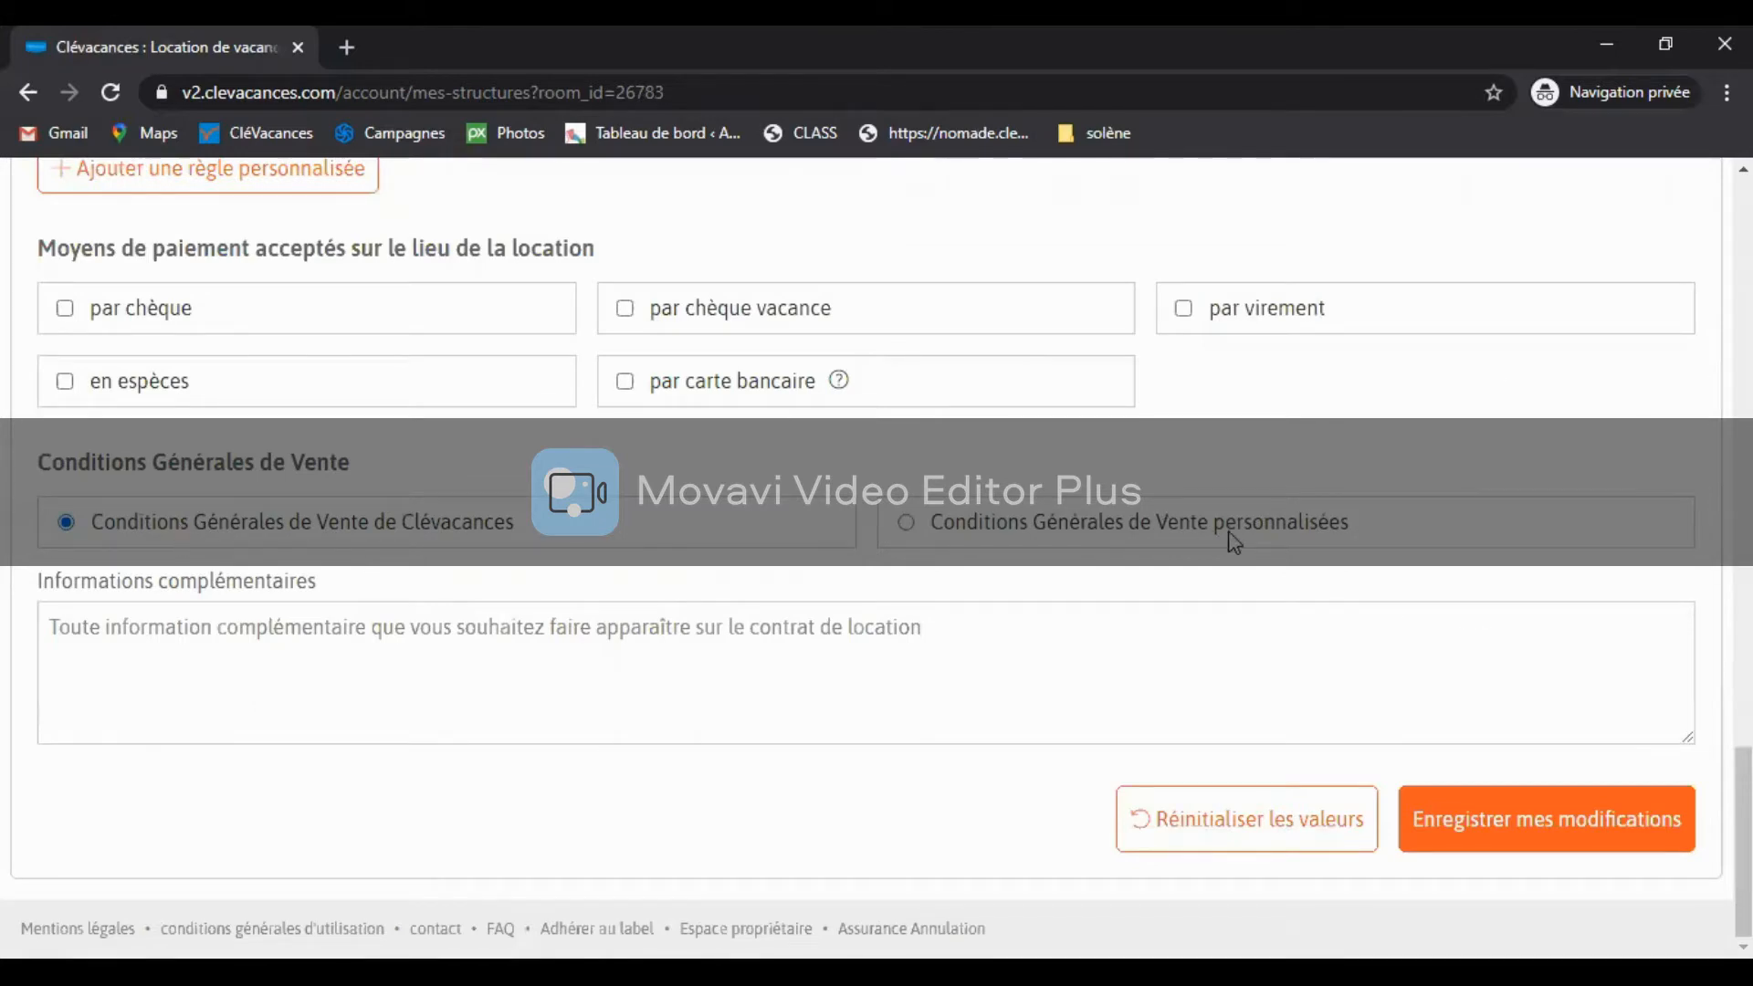
pyautogui.click(1059, 537)
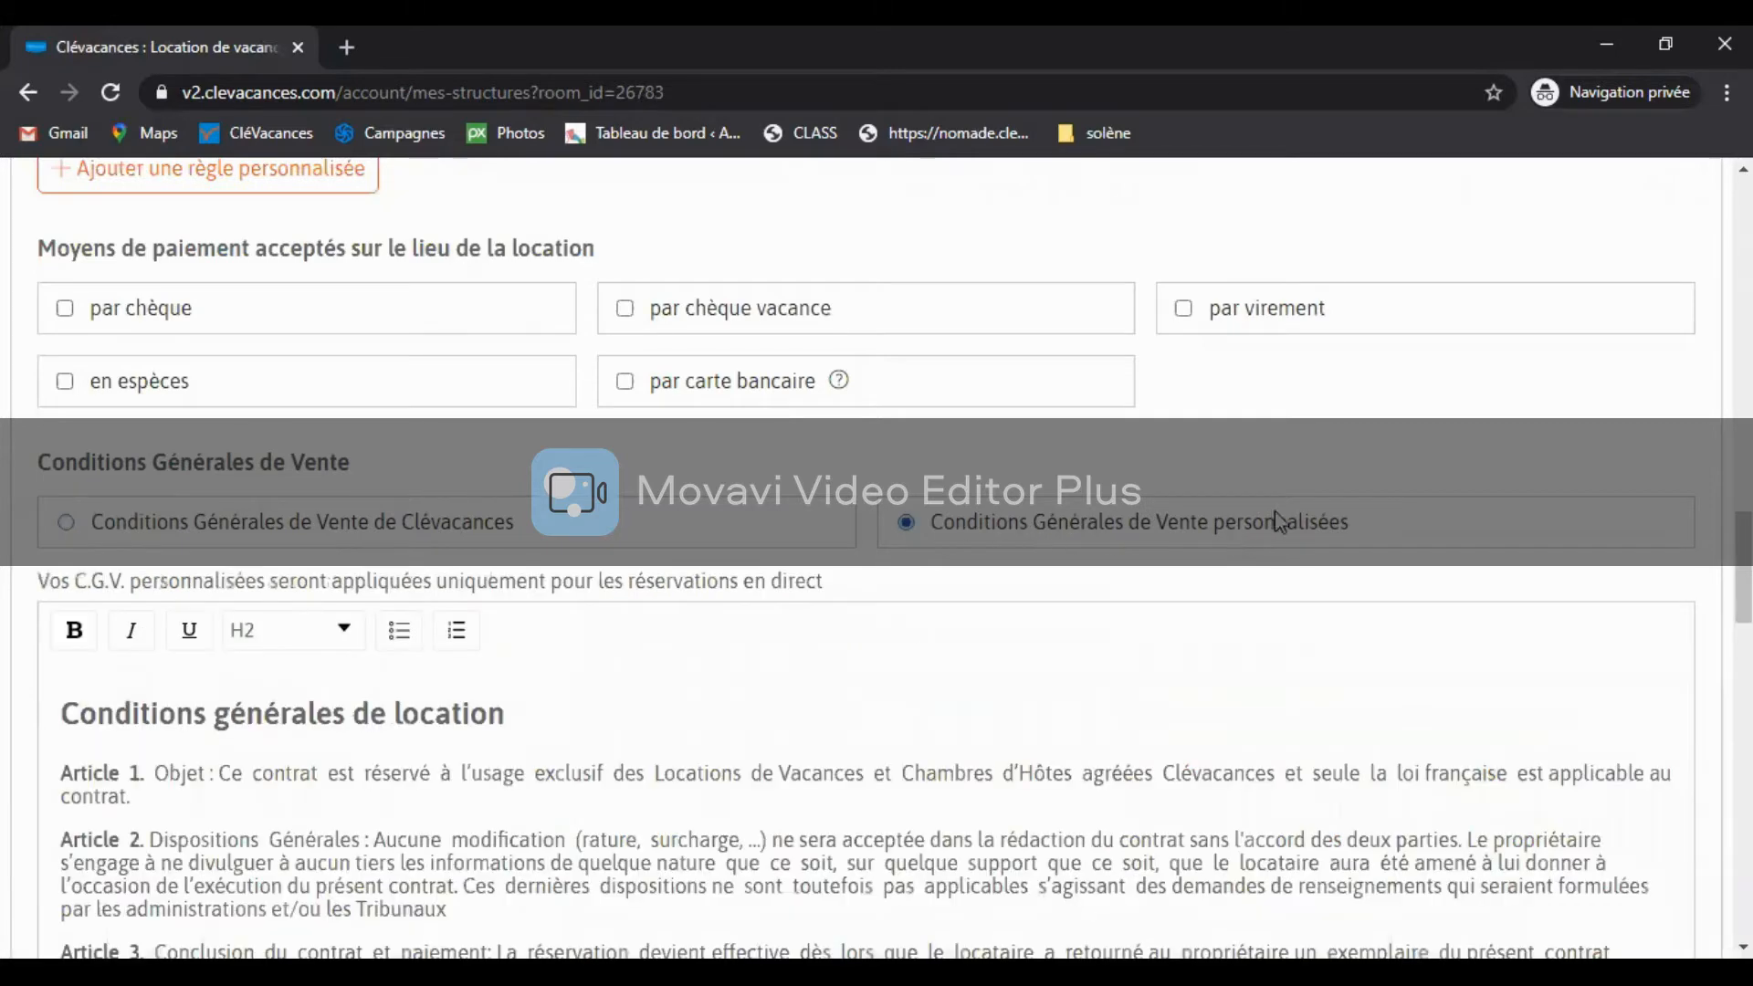
pyautogui.scroll(-3, 391, 659)
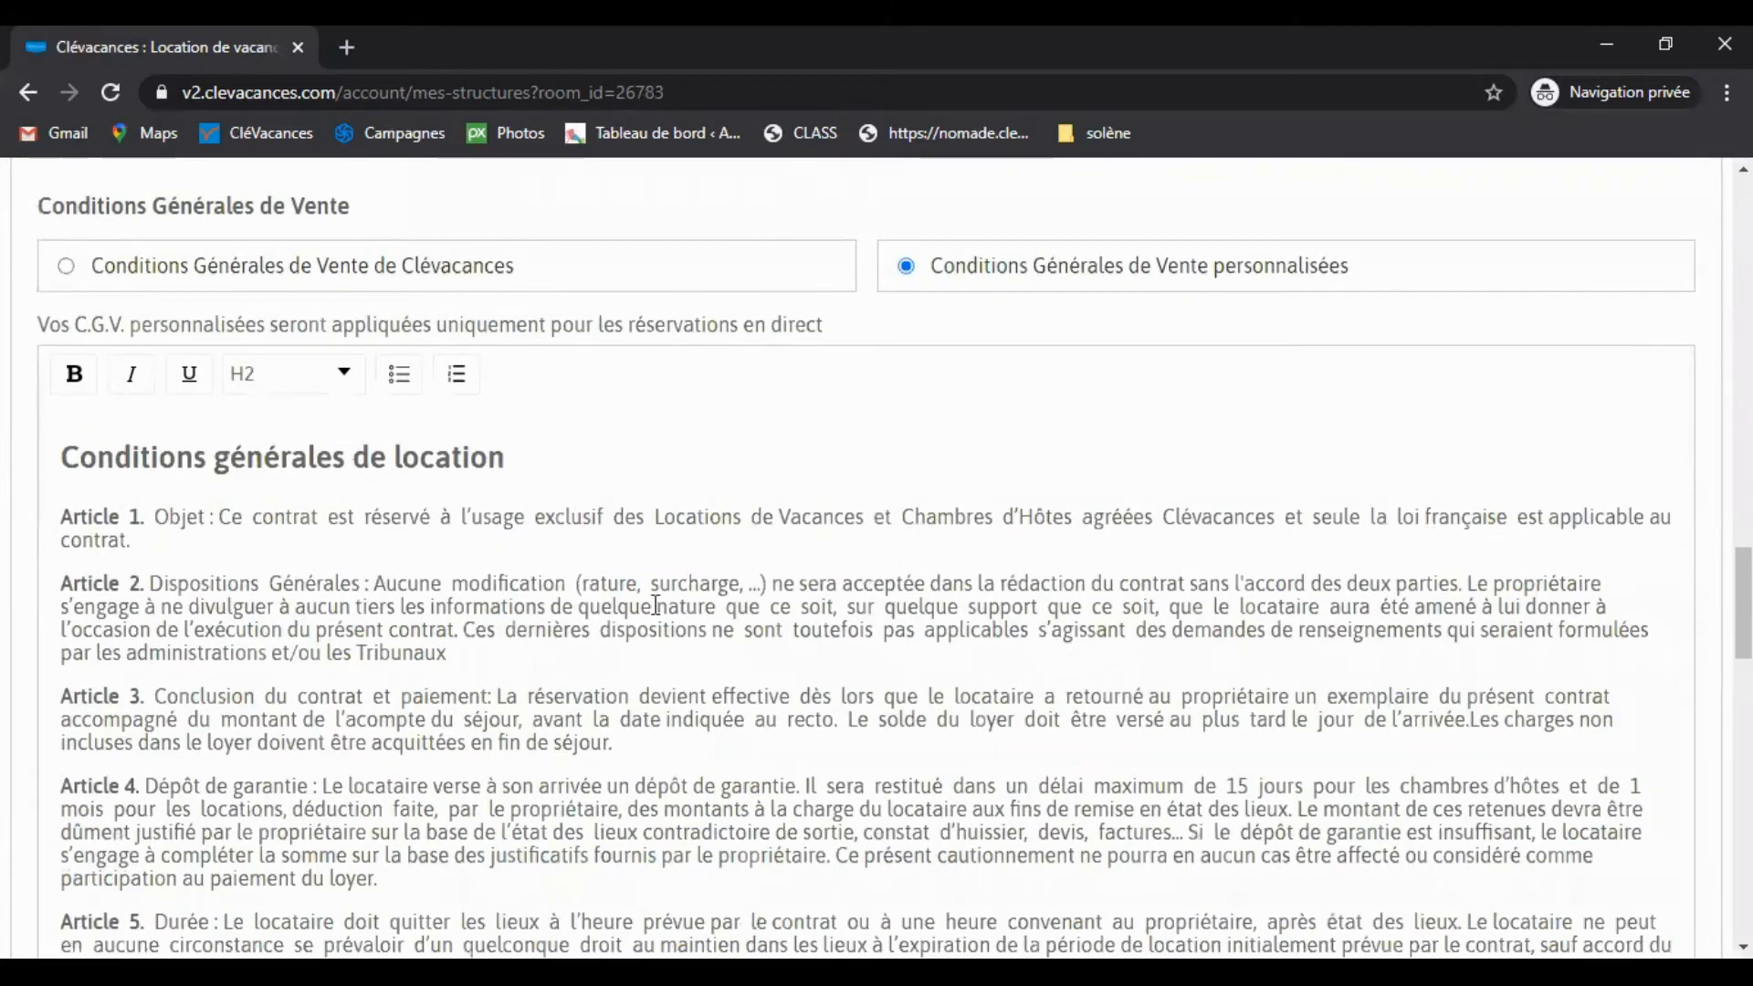
pyautogui.click(146, 270)
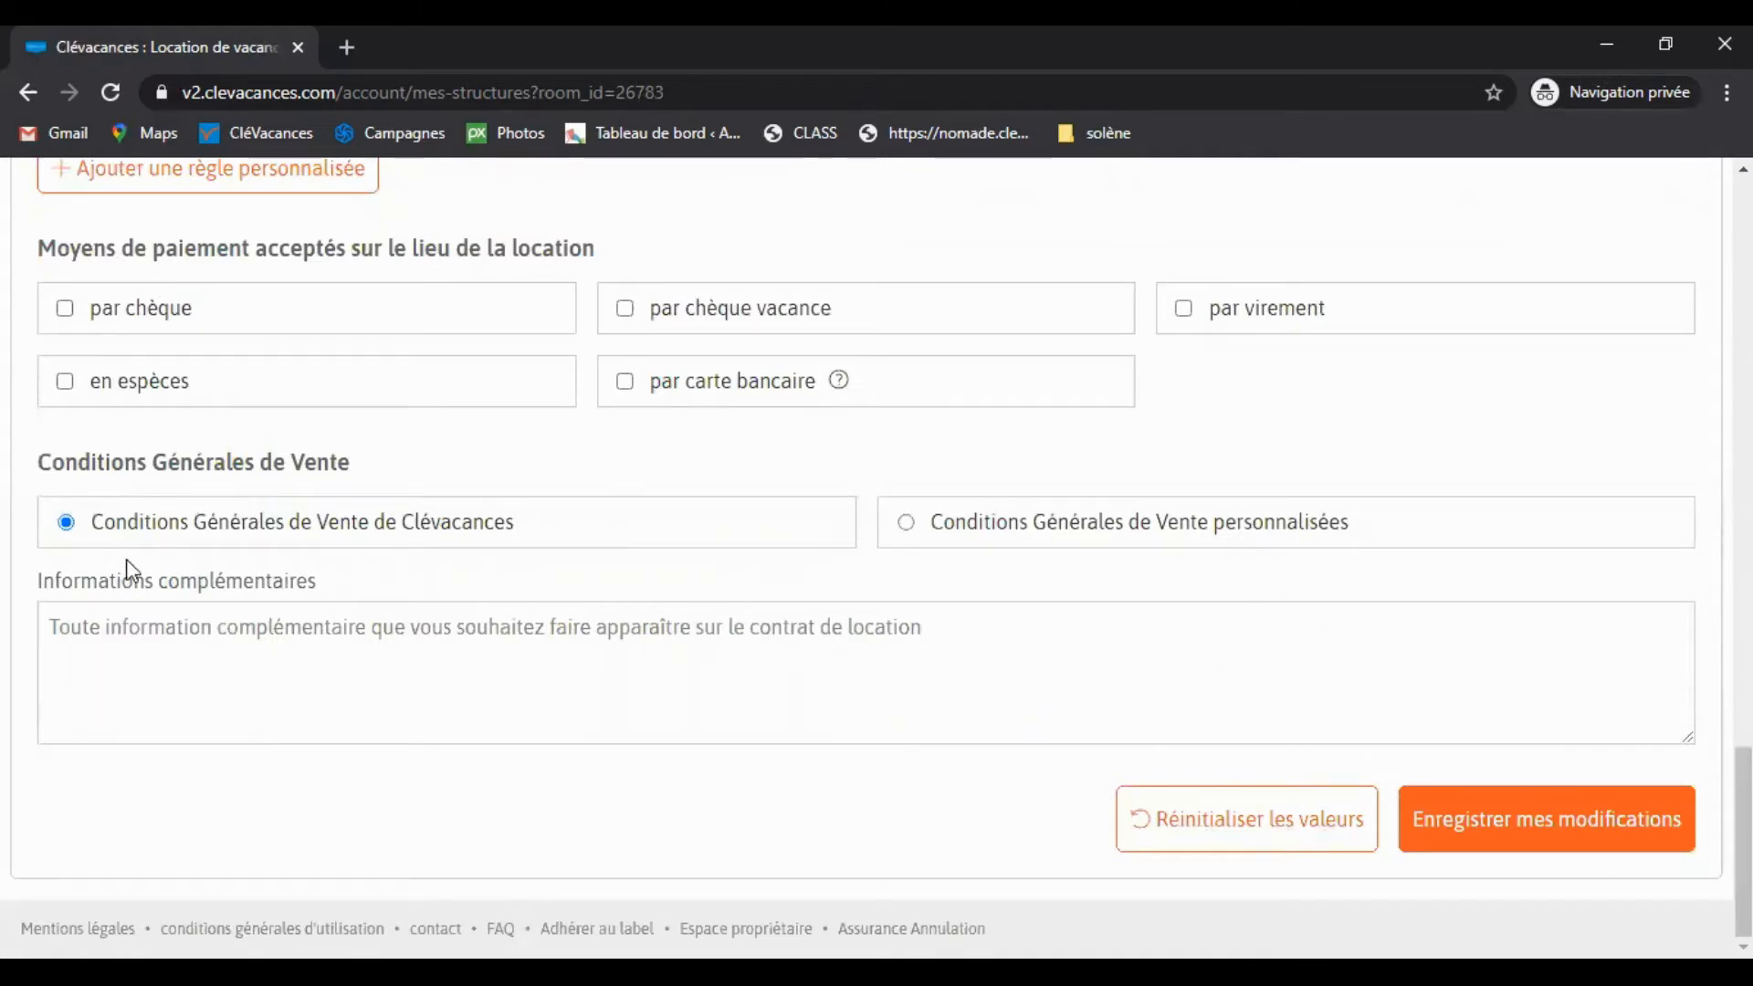
# Step: Leave the additional contract information empty and try to save the accommodation settings
pyautogui.click(390, 659)
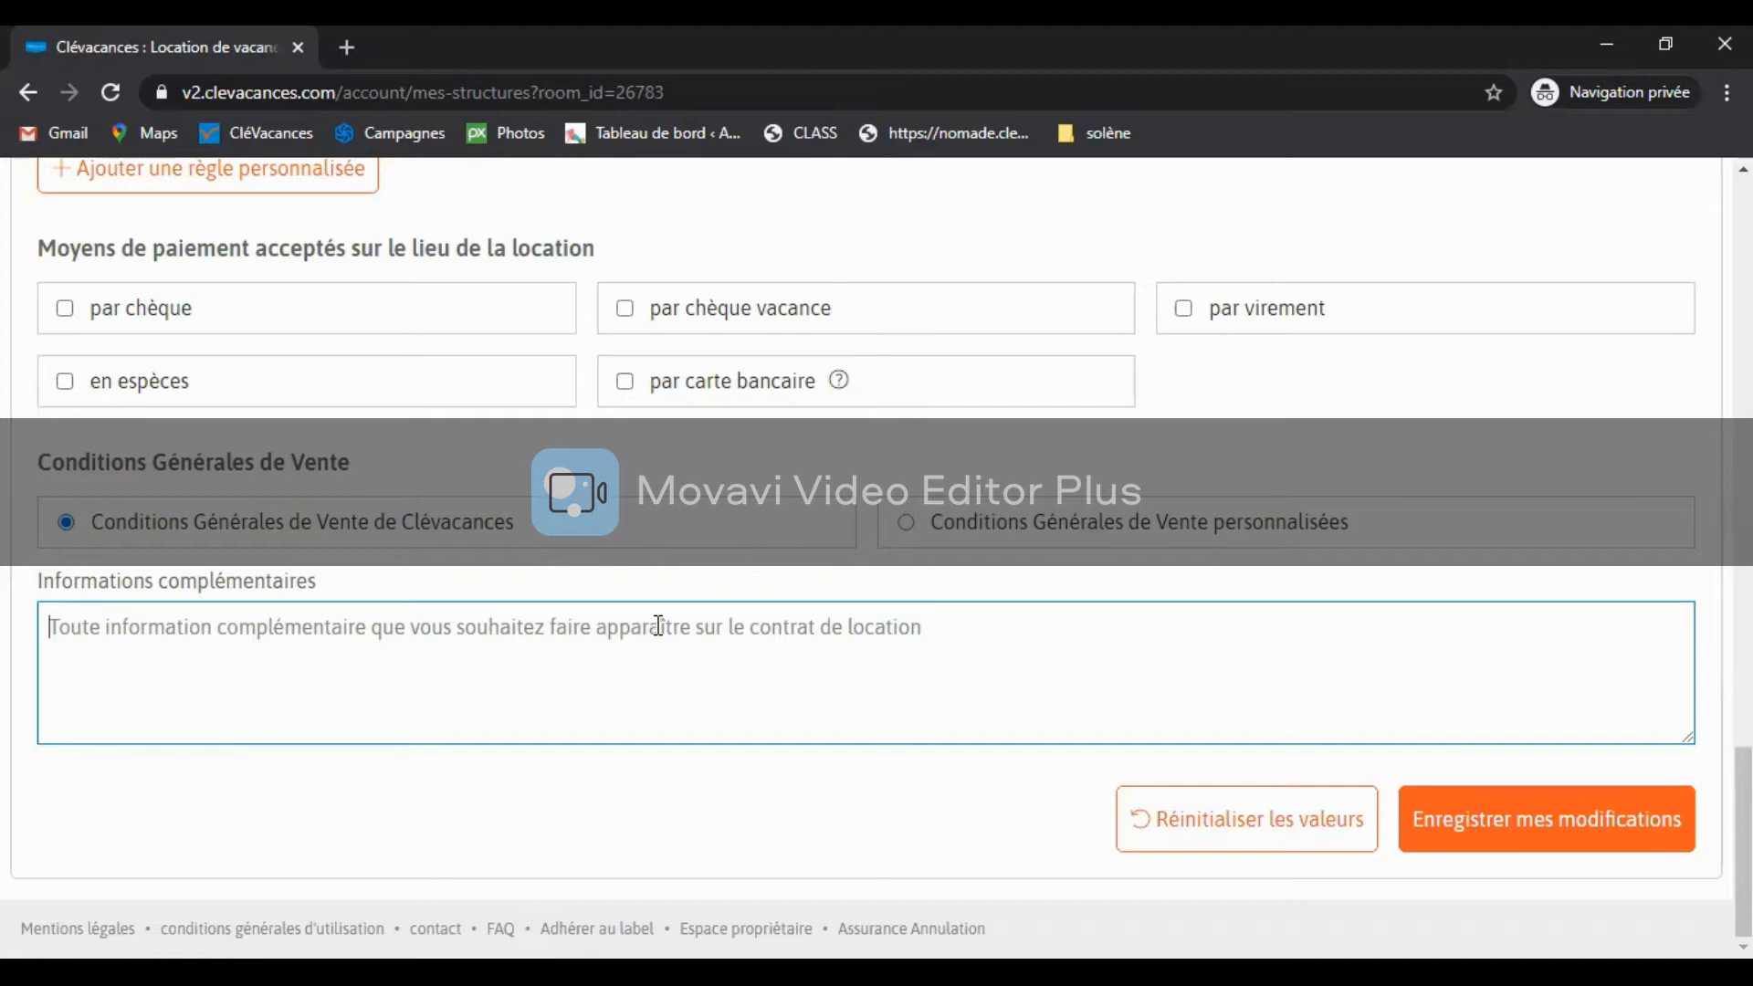
pyautogui.click(1607, 845)
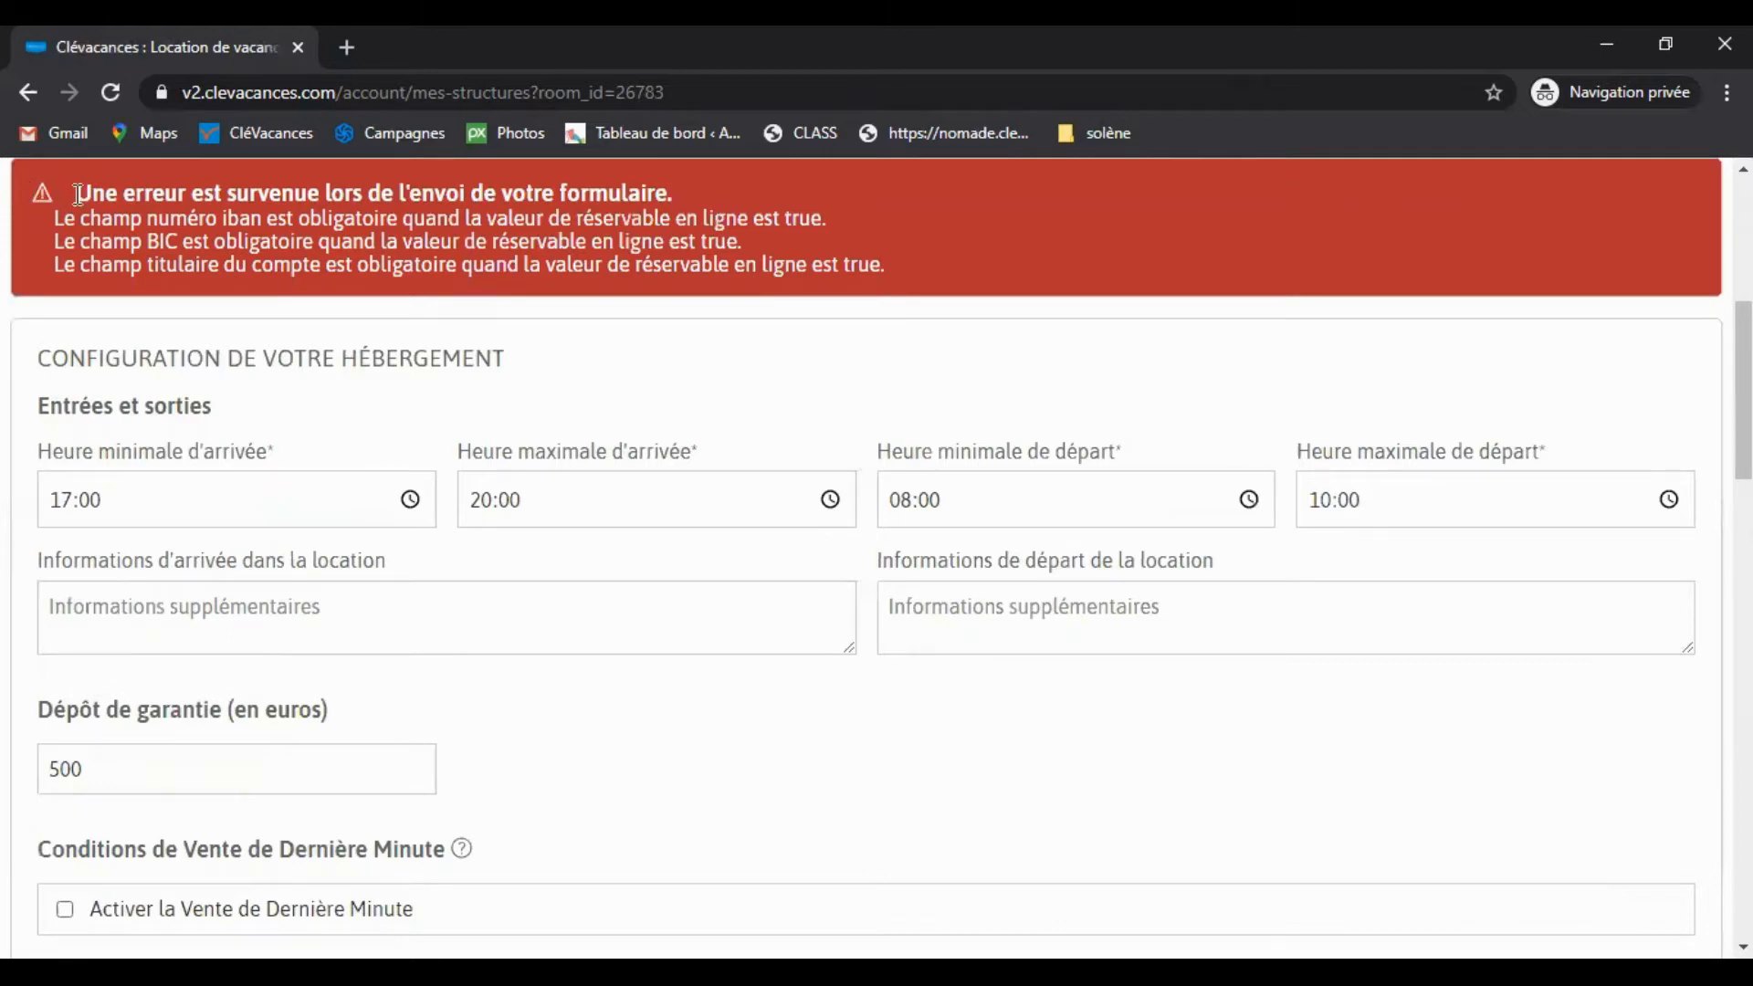
# Step: Check the fields flagged in the bank details section and review the remaining settings of the form
pyautogui.scroll(-1, 475, 667)
pyautogui.scroll(-6, 475, 669)
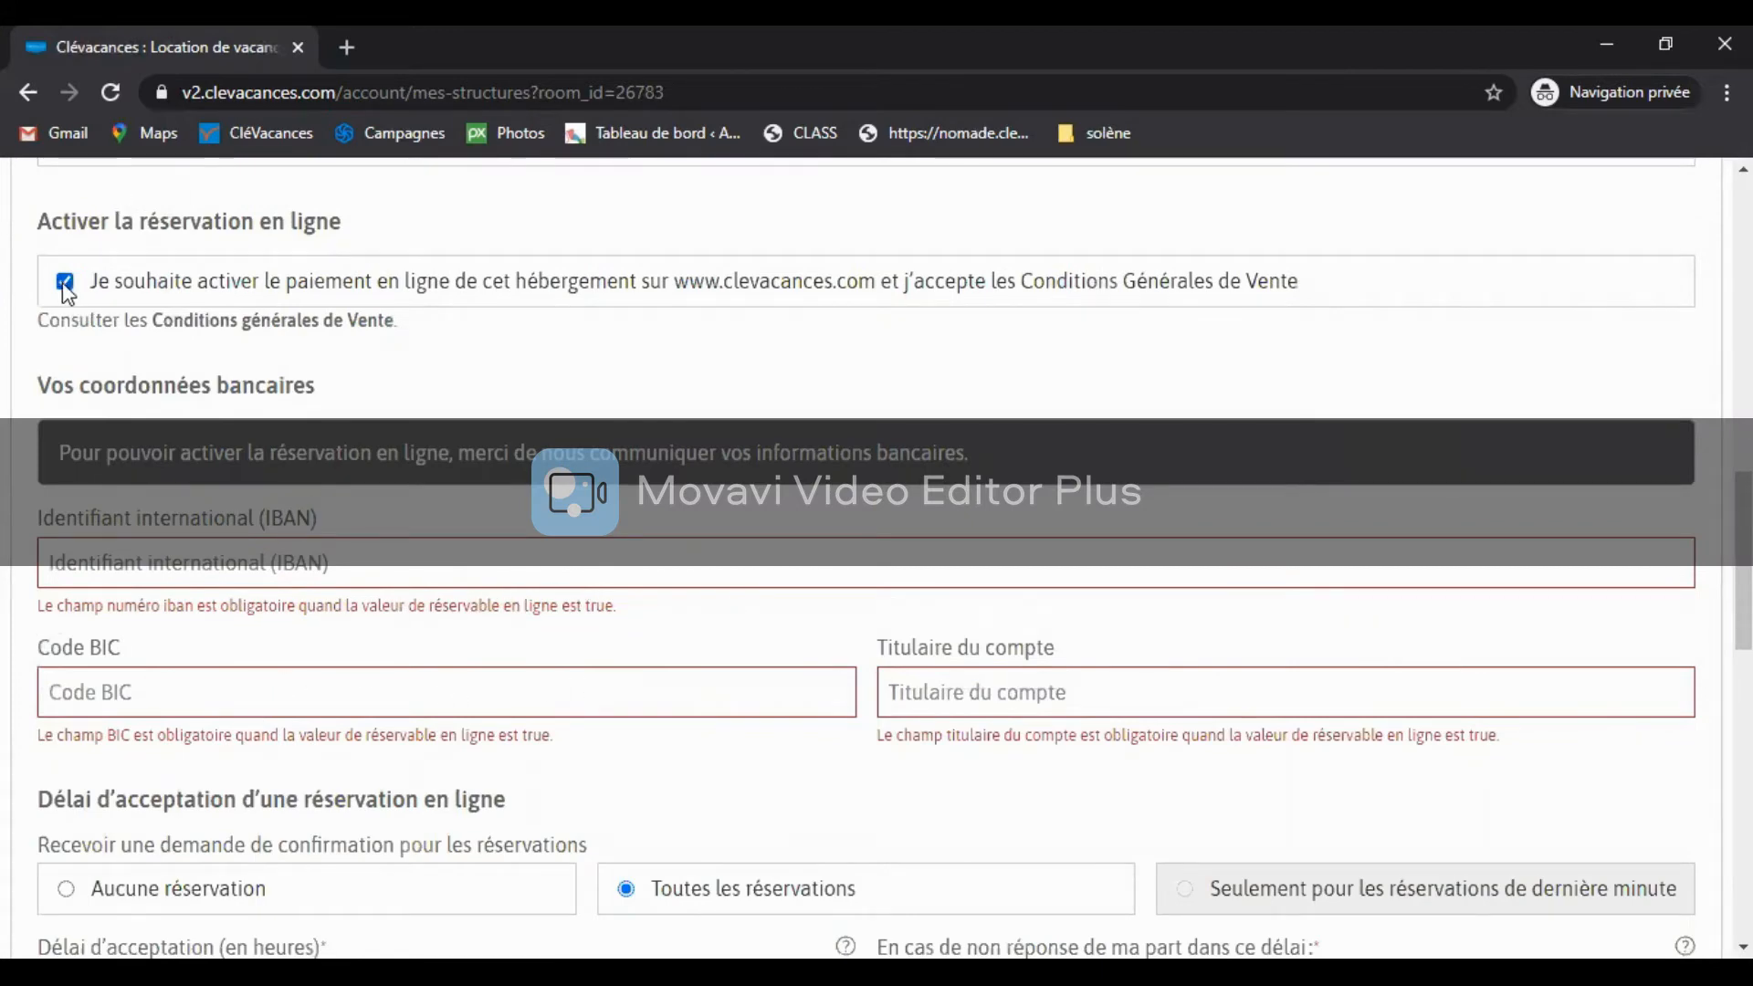
pyautogui.scroll(-1, 1004, 439)
pyautogui.scroll(-3, 1414, 603)
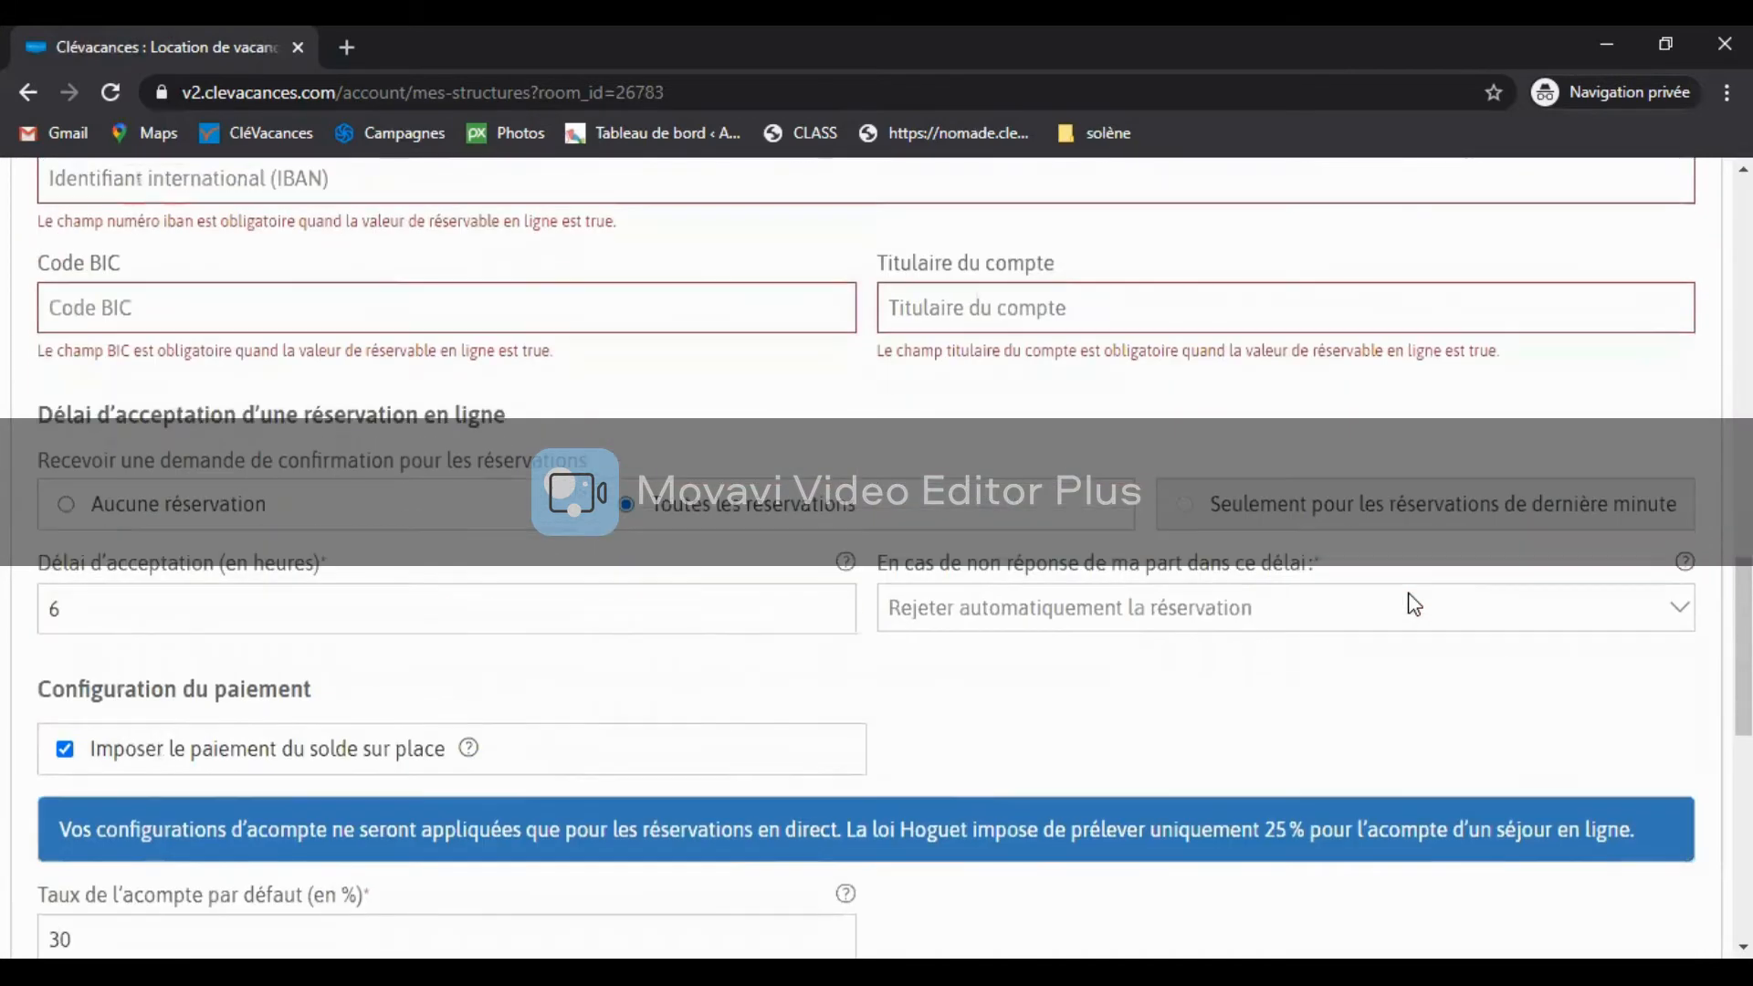
pyautogui.scroll(-6, 1362, 618)
pyautogui.scroll(-3, 1567, 676)
pyautogui.scroll(12, 1543, 657)
pyautogui.scroll(7, 1553, 691)
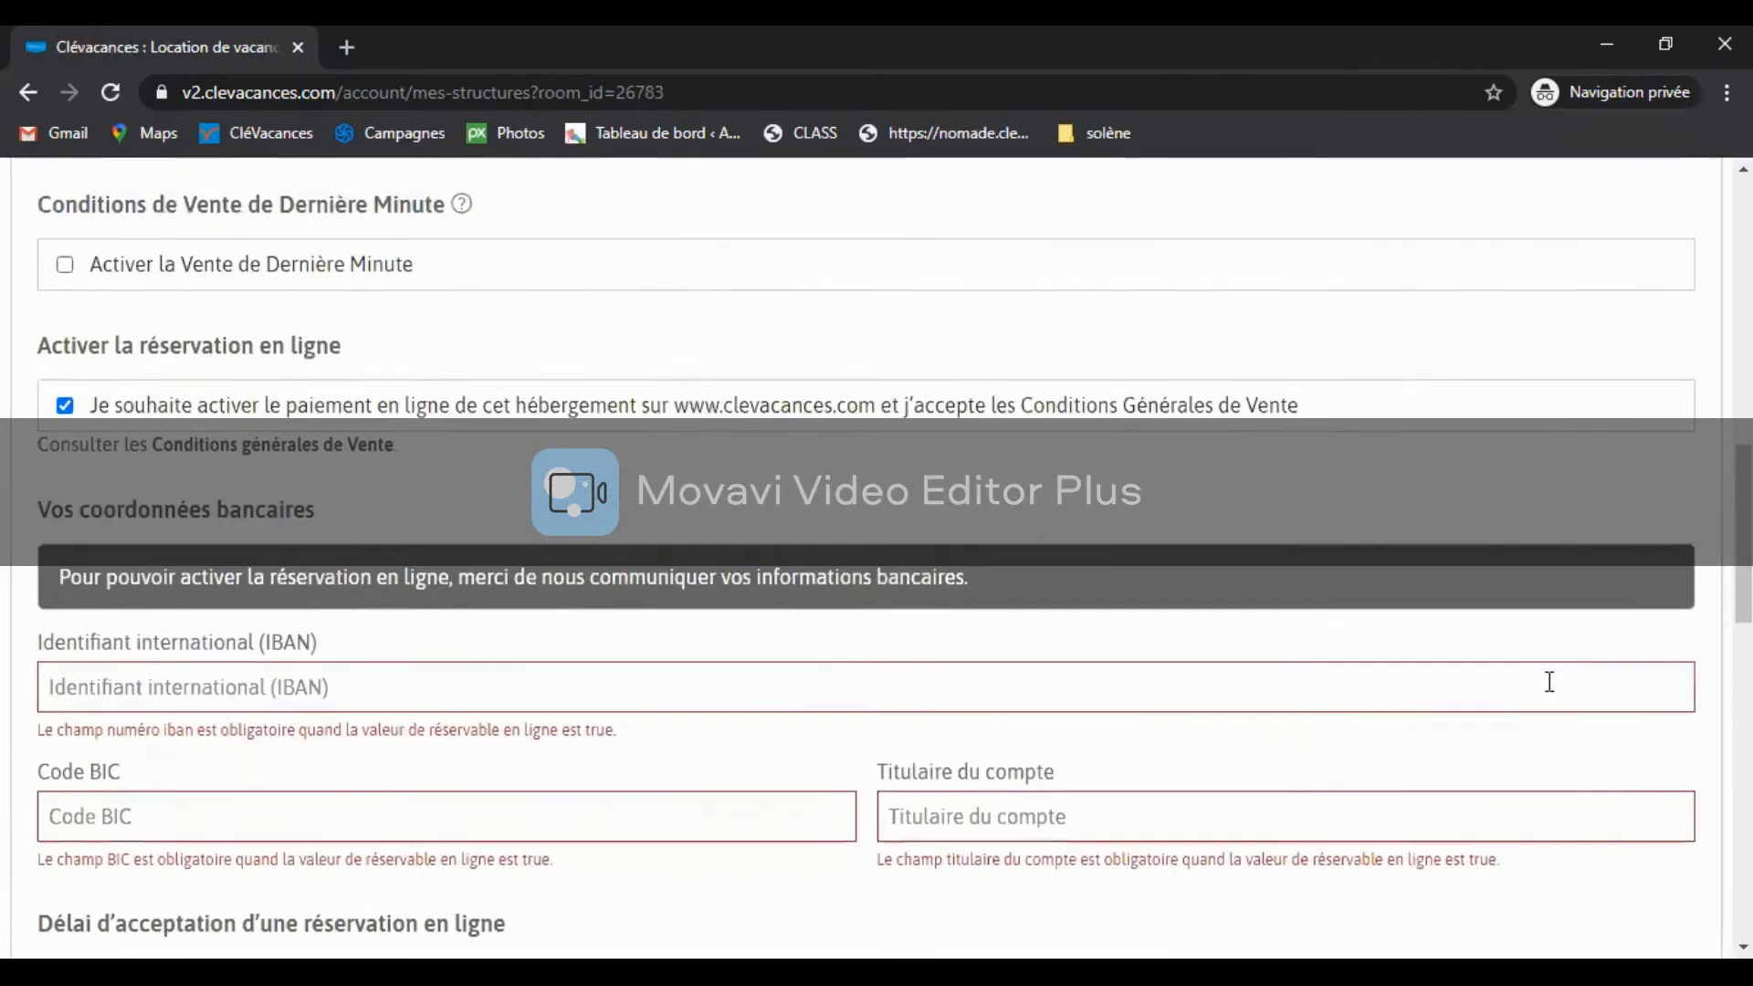
# Step: View the list of selectable accommodations and the list of accommodations from which settings can be imported
pyautogui.scroll(1, 629, 727)
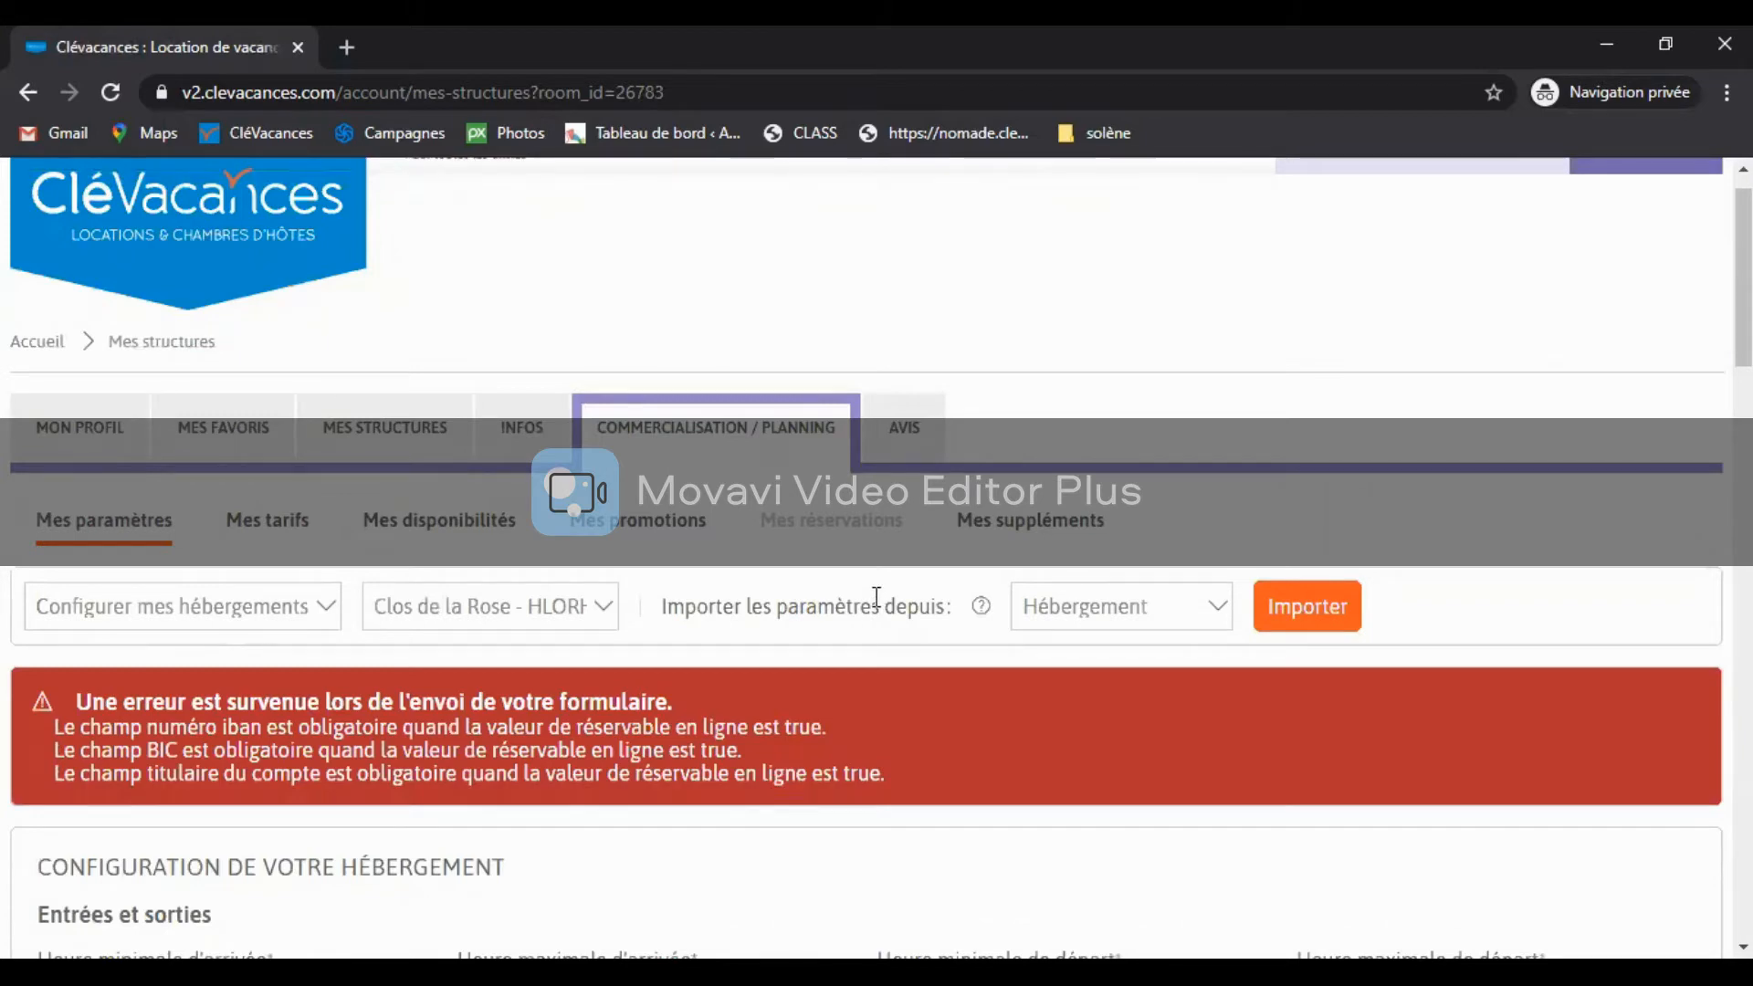
pyautogui.click(544, 610)
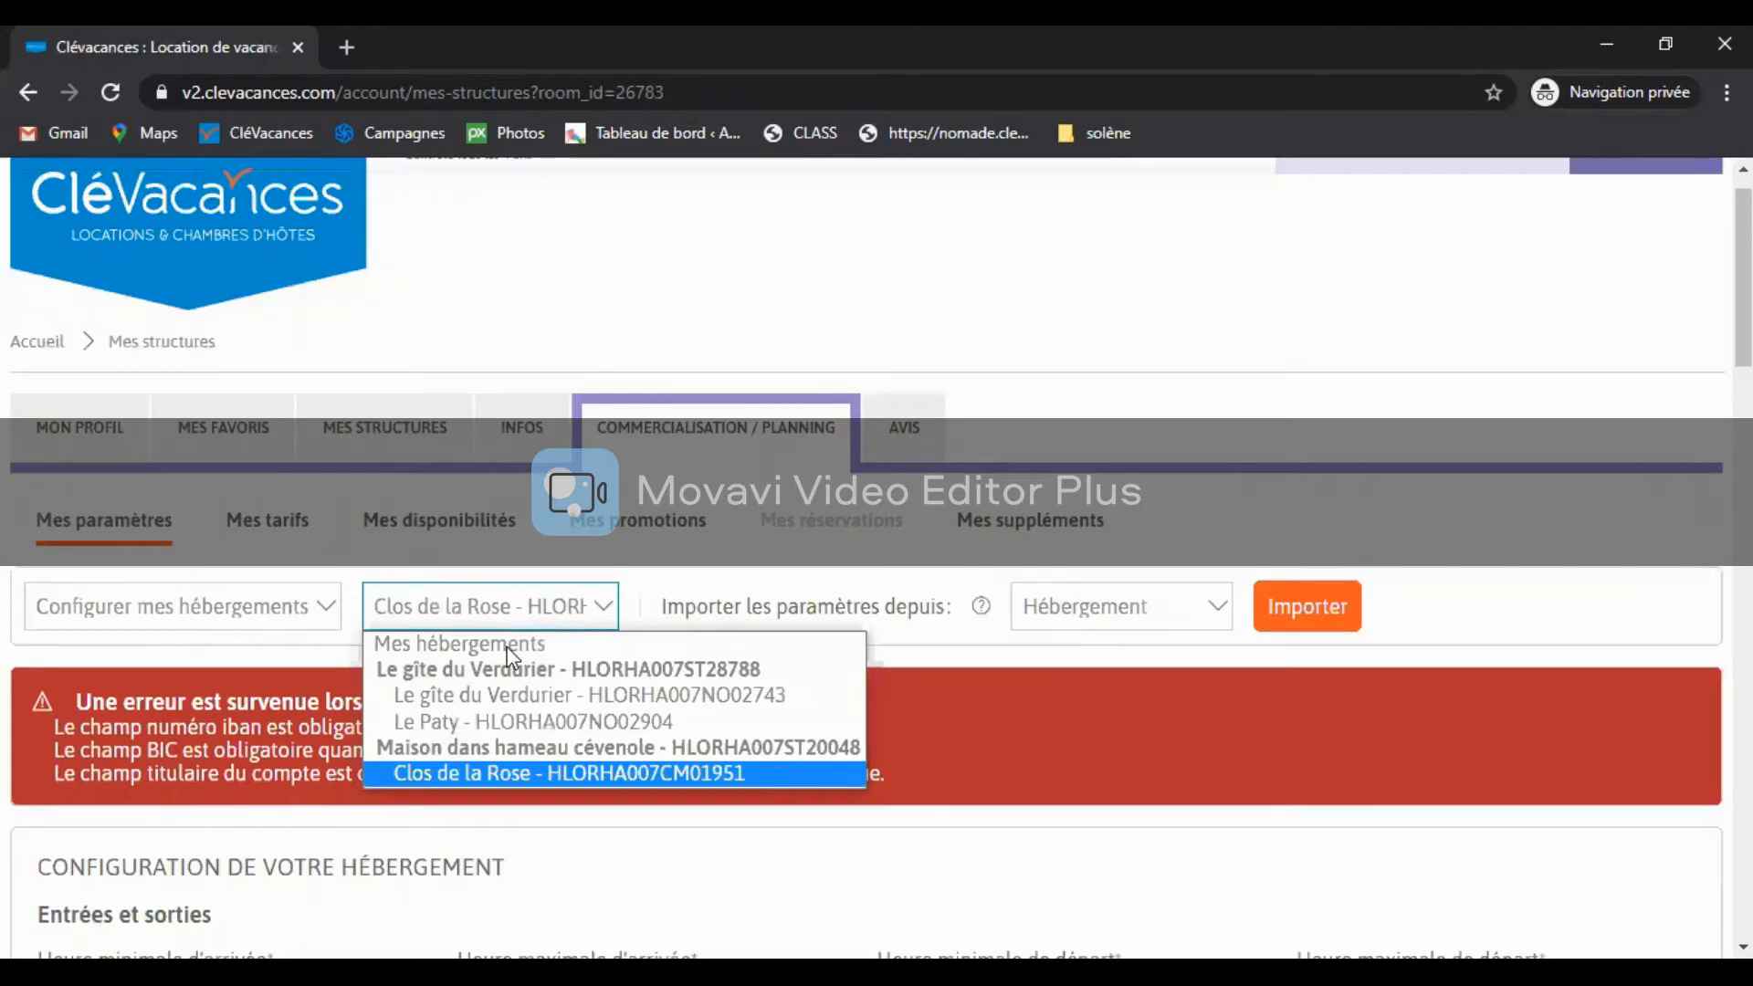
pyautogui.click(918, 601)
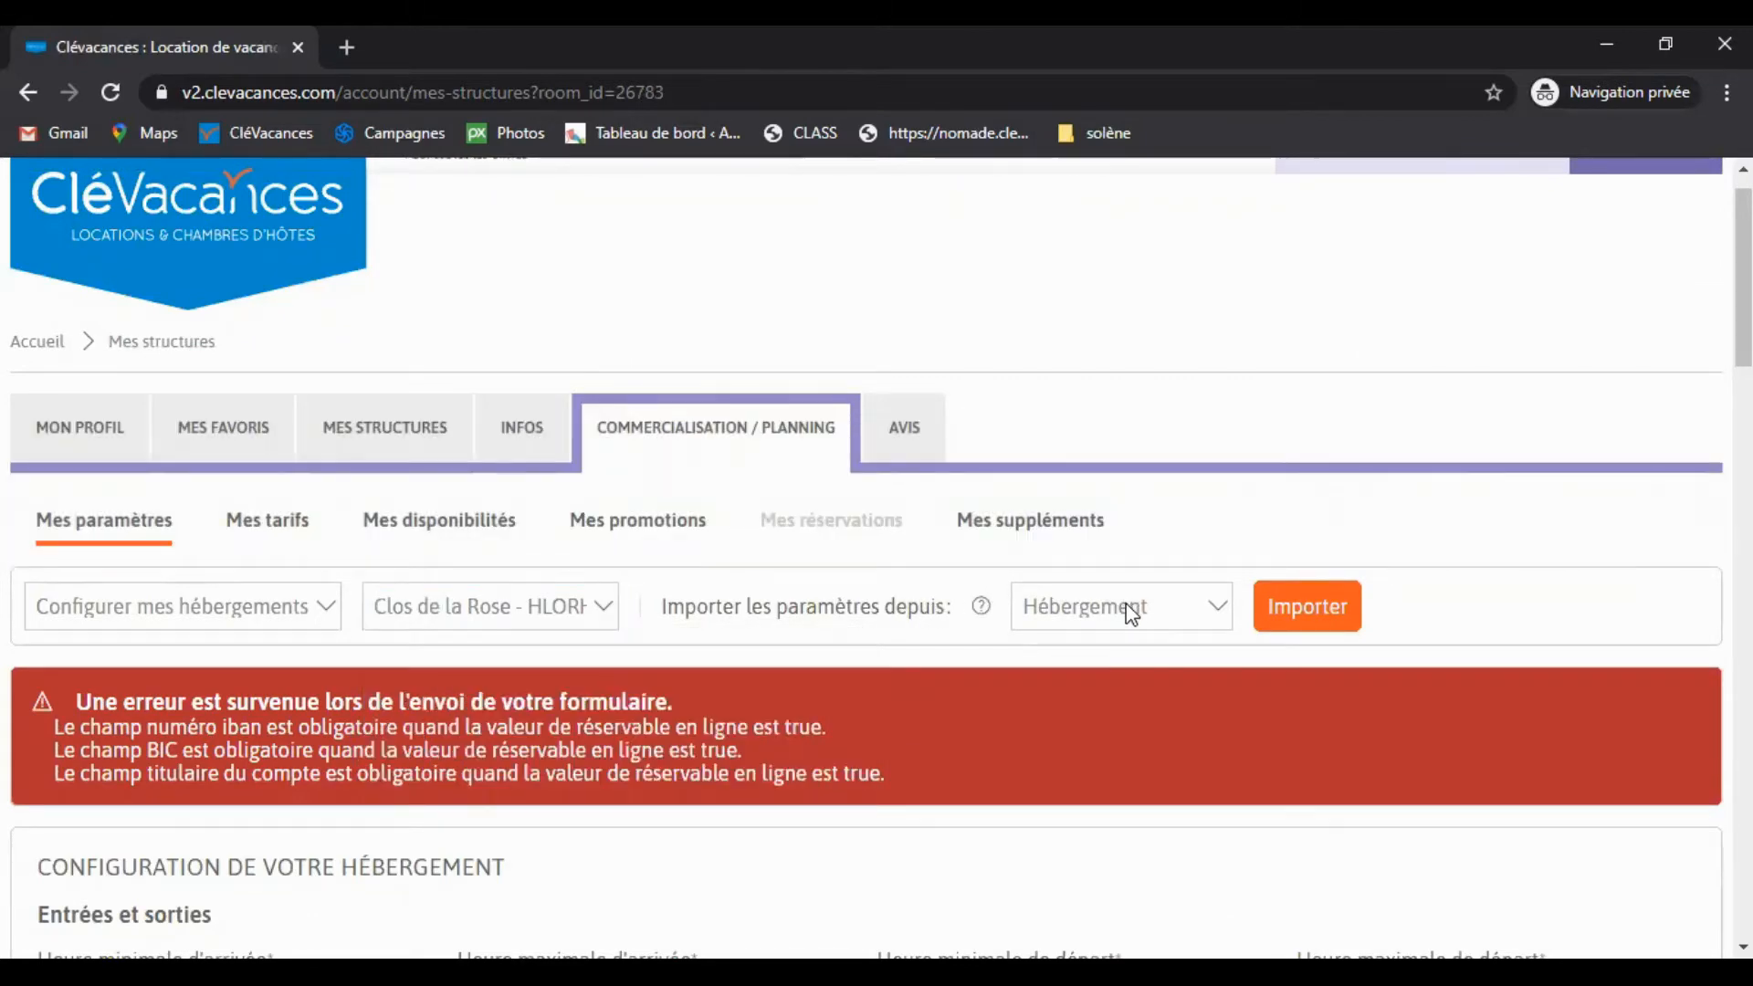
pyautogui.click(1132, 613)
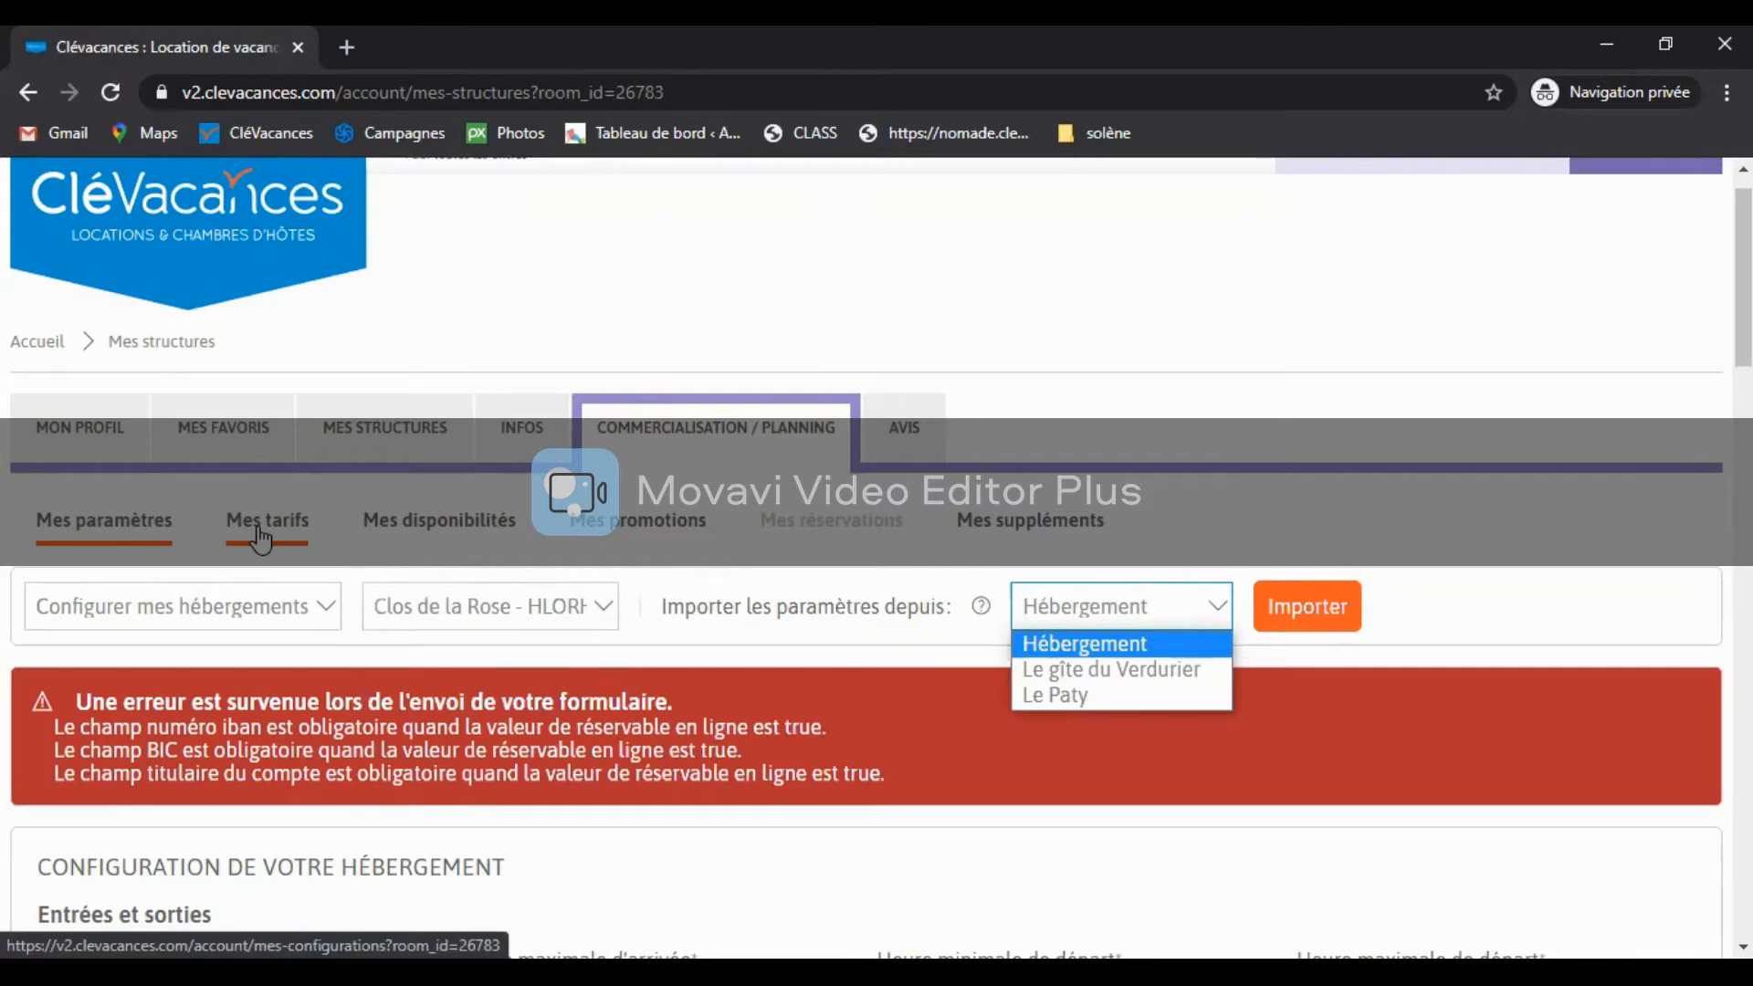
# Step: Open the rates configuration of Clos de la Rose and display the calendar for Année 2021
pyautogui.click(261, 539)
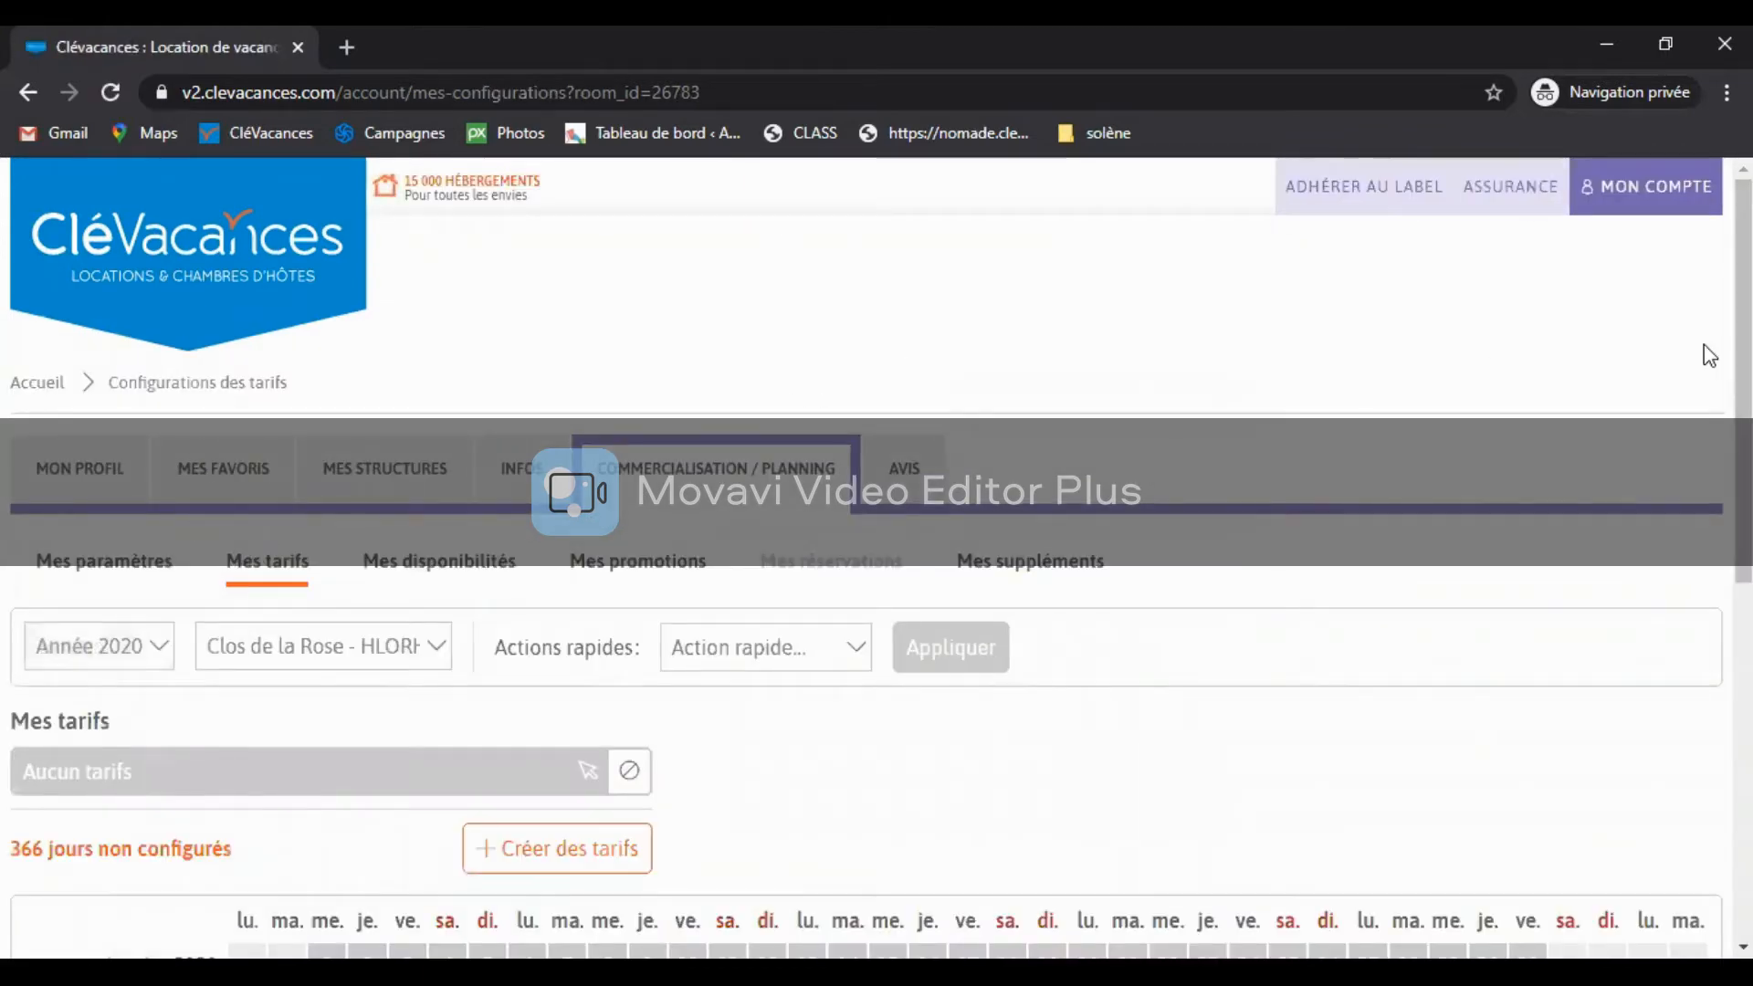
pyautogui.scroll(-2, 1707, 356)
pyautogui.scroll(-4, 1344, 552)
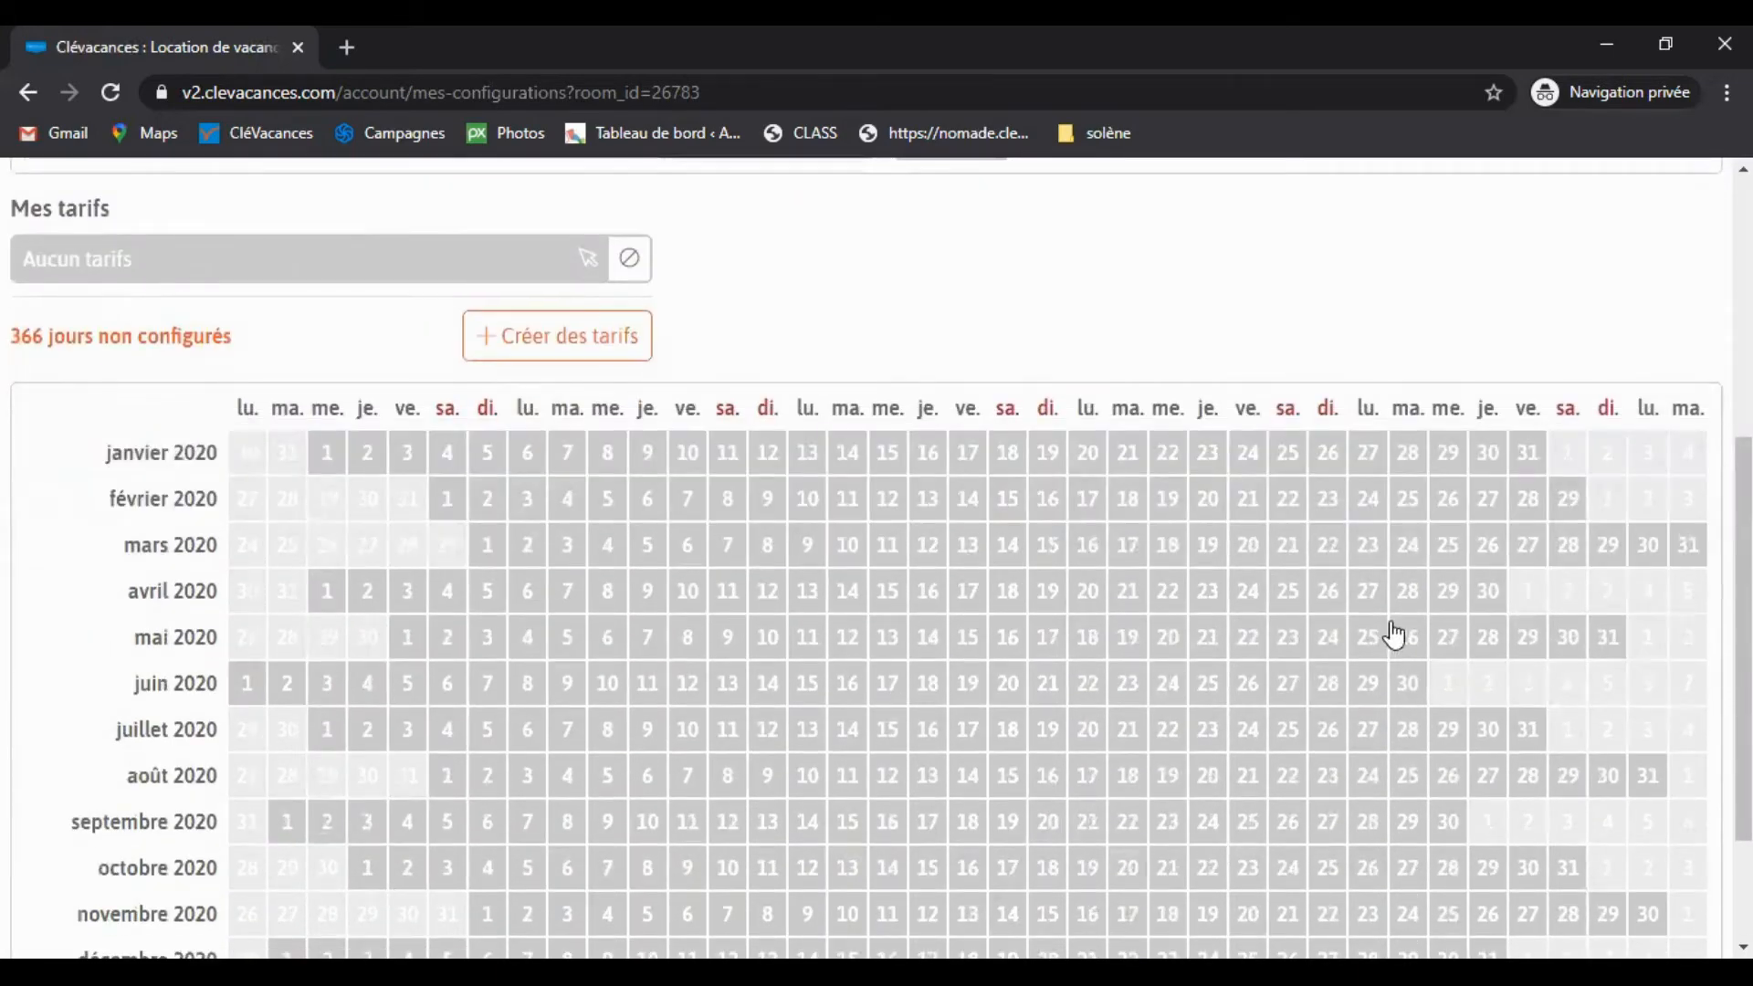
pyautogui.scroll(2, 1392, 632)
pyautogui.click(116, 264)
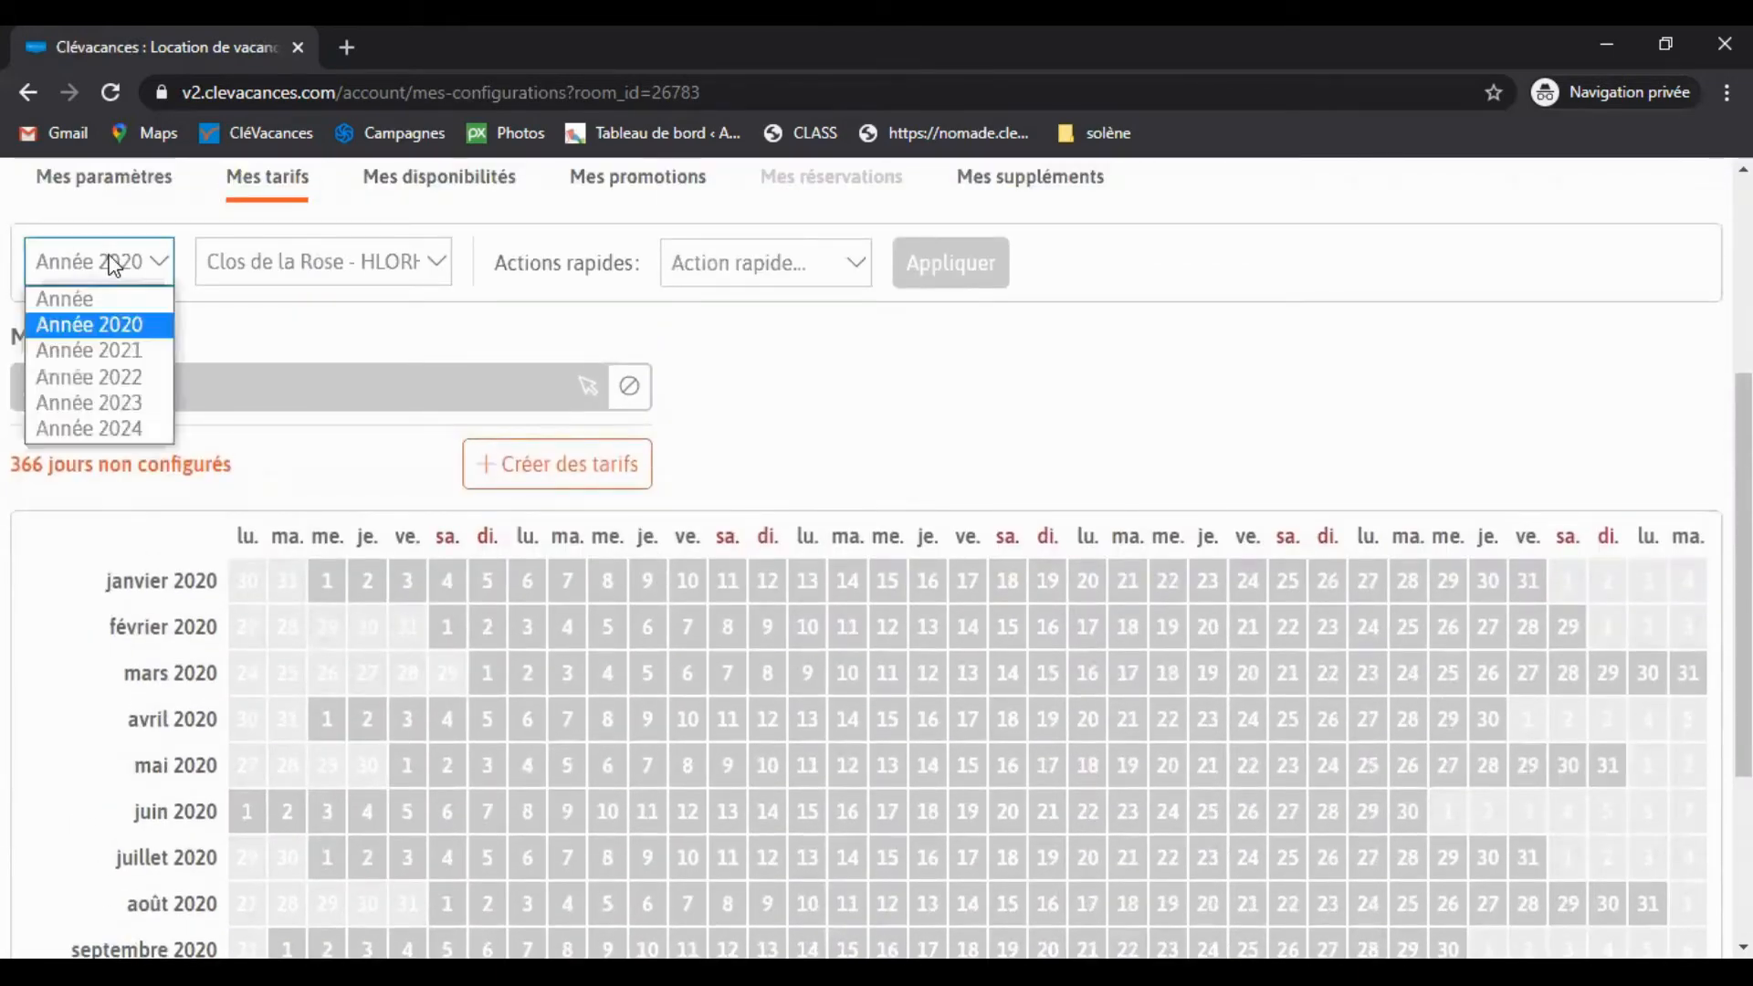
pyautogui.click(113, 356)
pyautogui.click(427, 264)
pyautogui.click(422, 263)
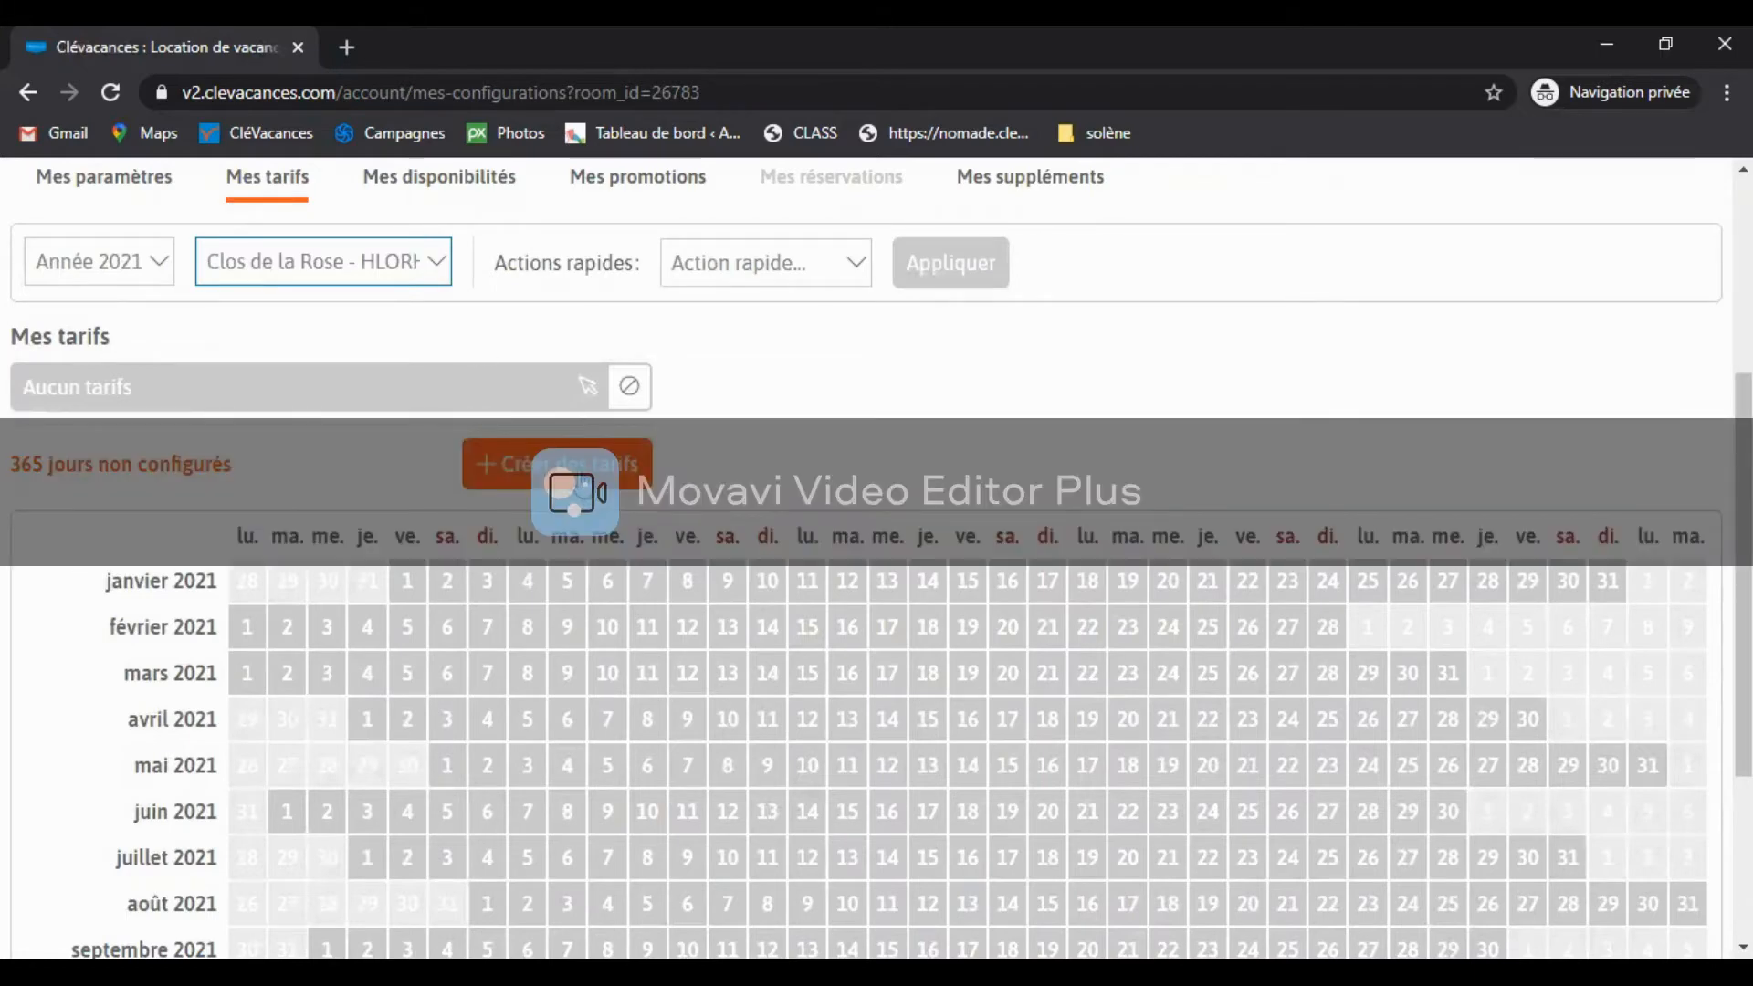
# Step: Start a new rate period named "Tarif semaine haute saison 700€" with the season type haute saison
pyautogui.click(557, 464)
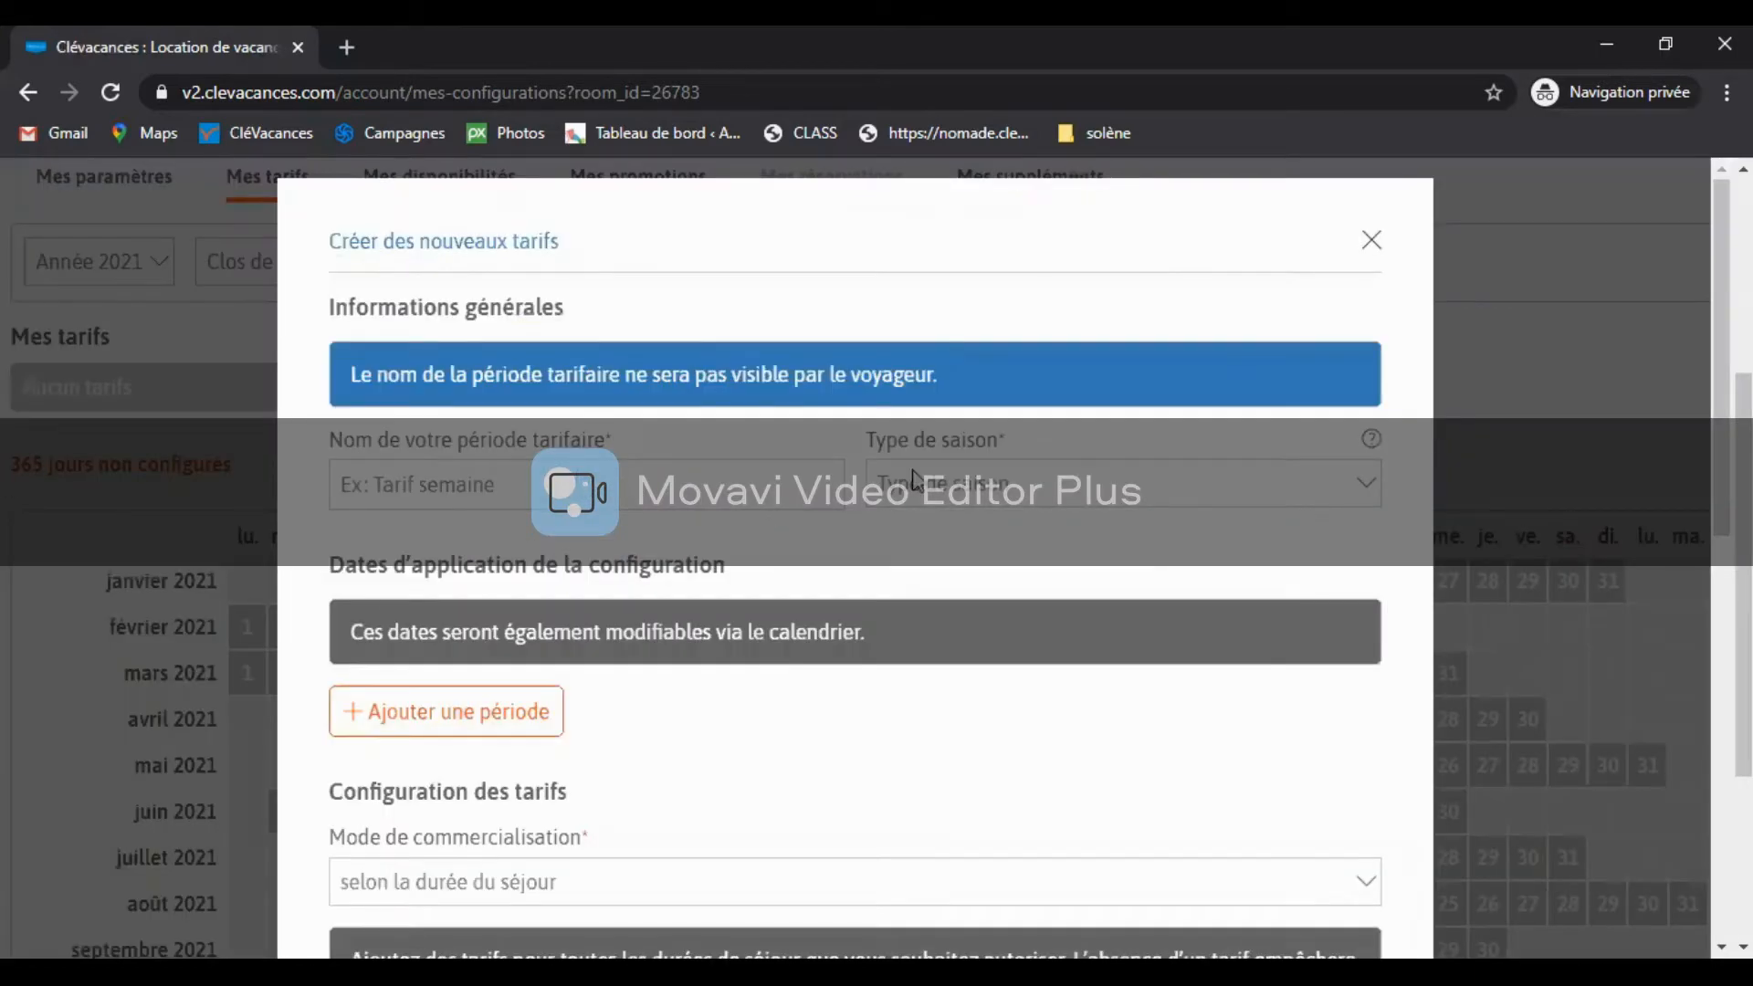
pyautogui.scroll(-1, 931, 473)
pyautogui.click(427, 356)
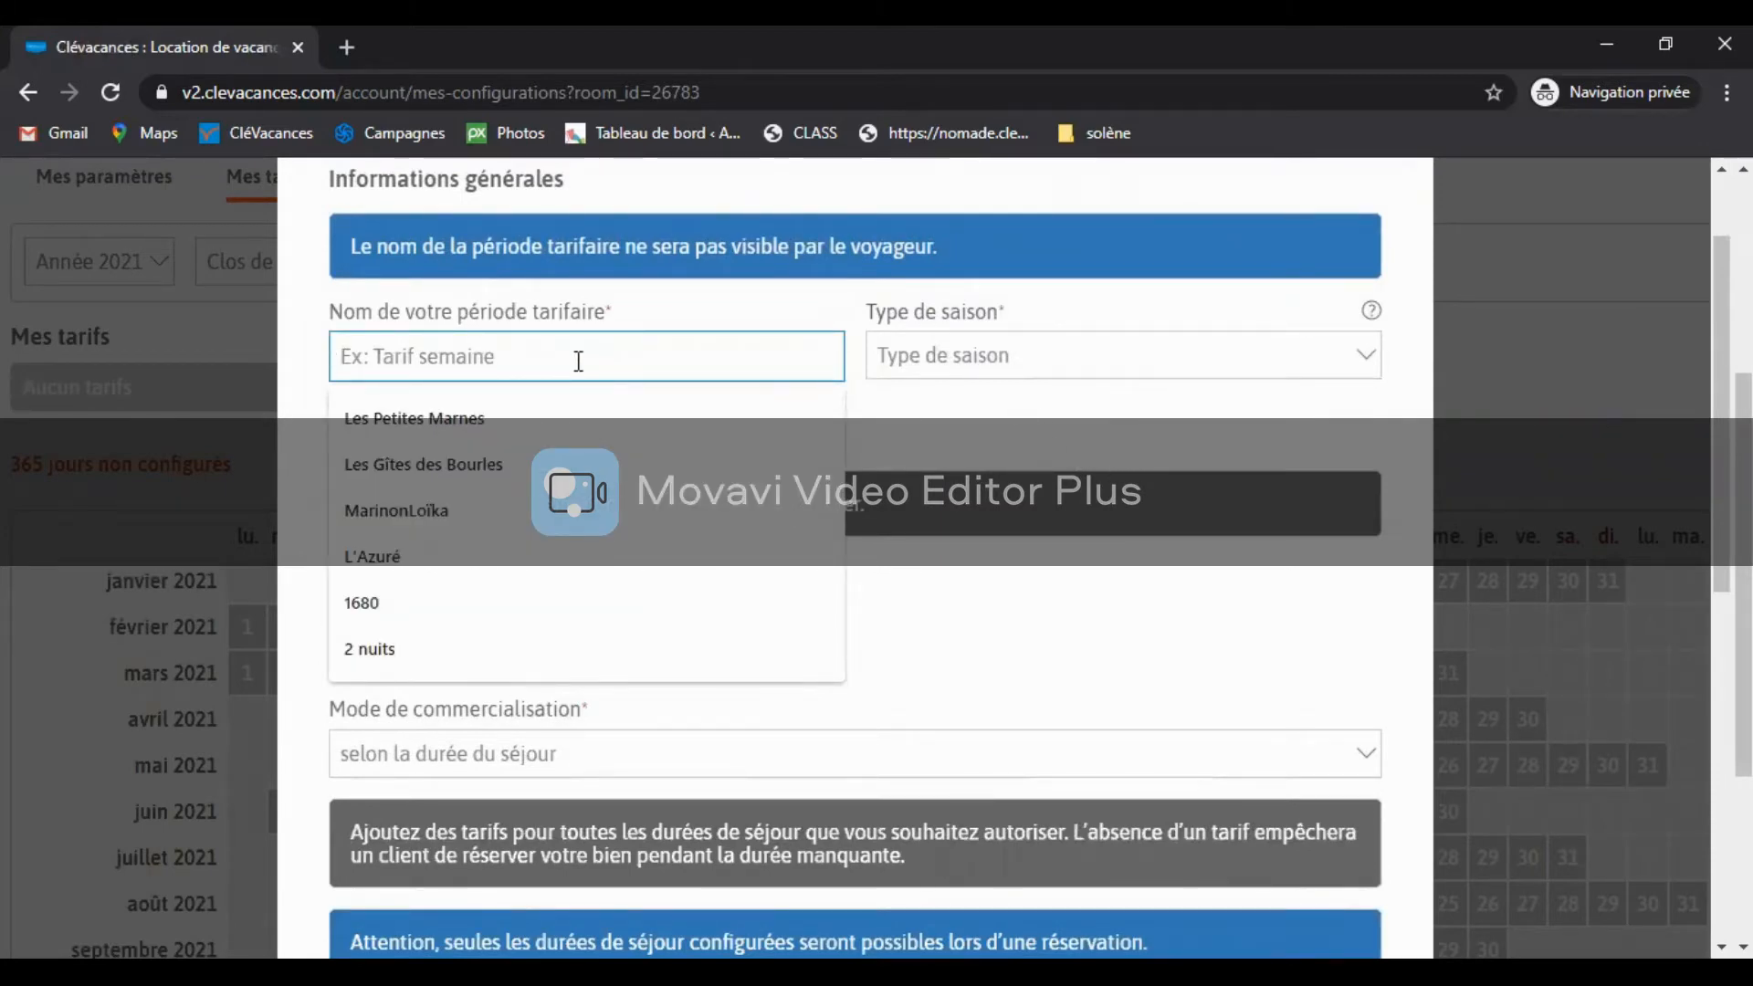
pyautogui.write('Tar')
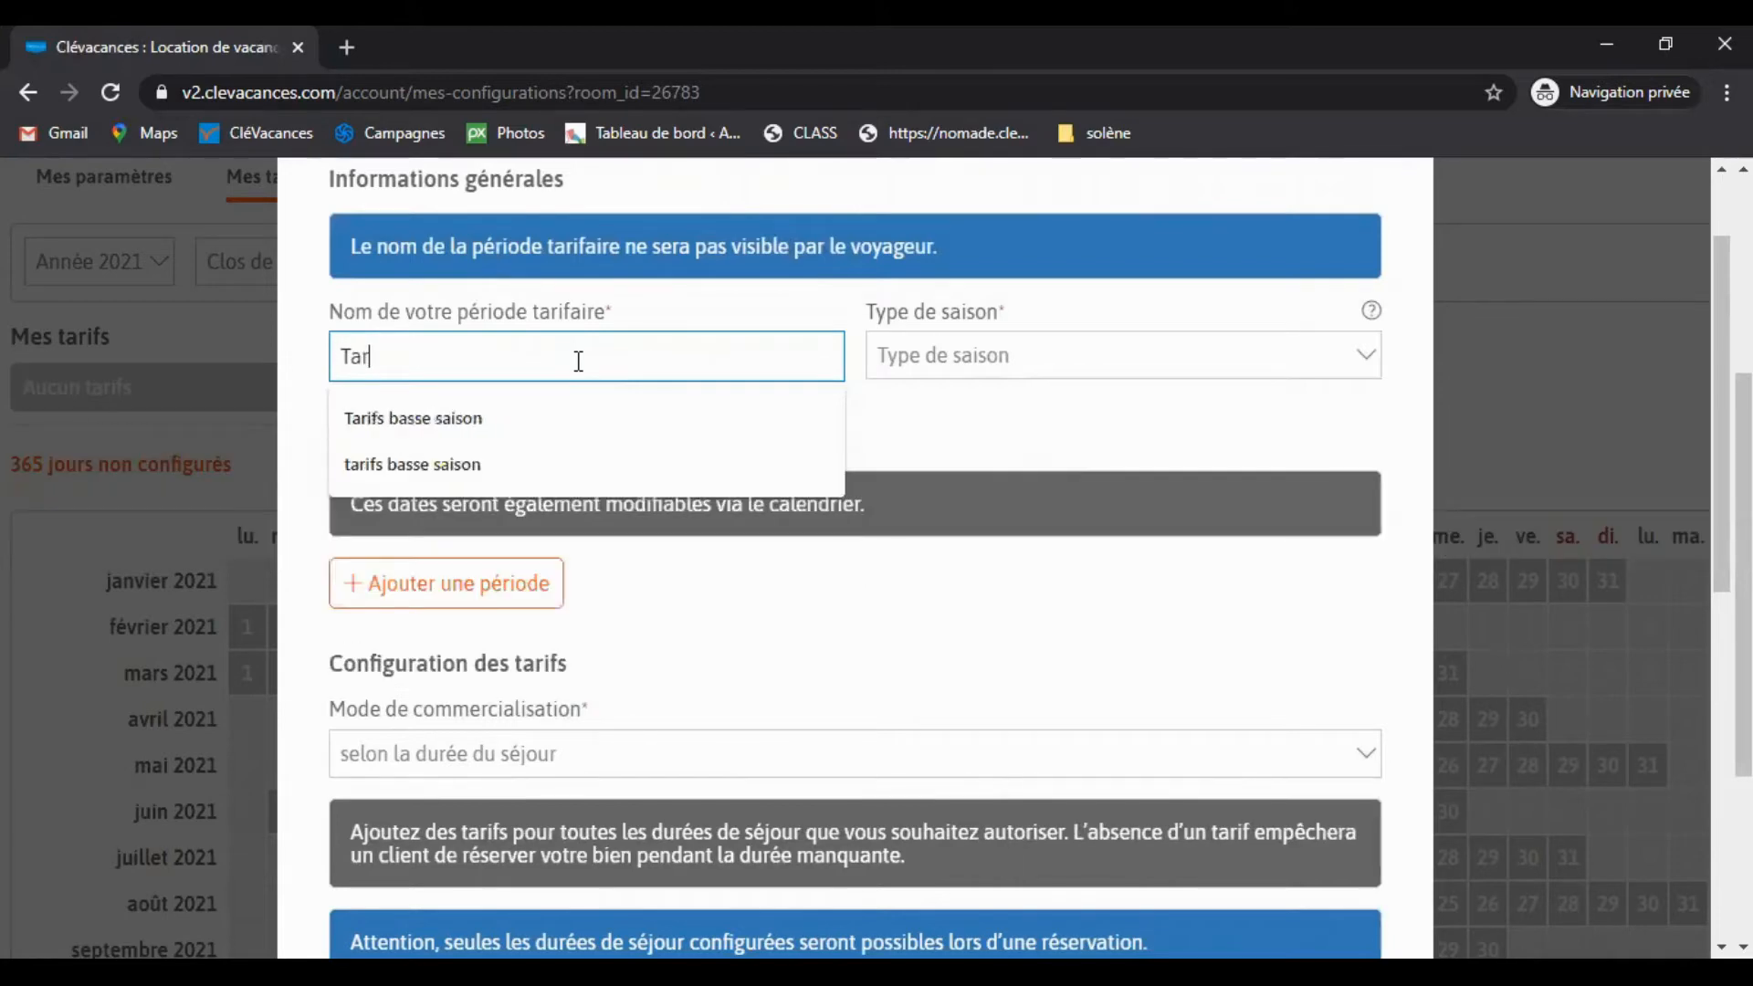
pyautogui.write('if semai')
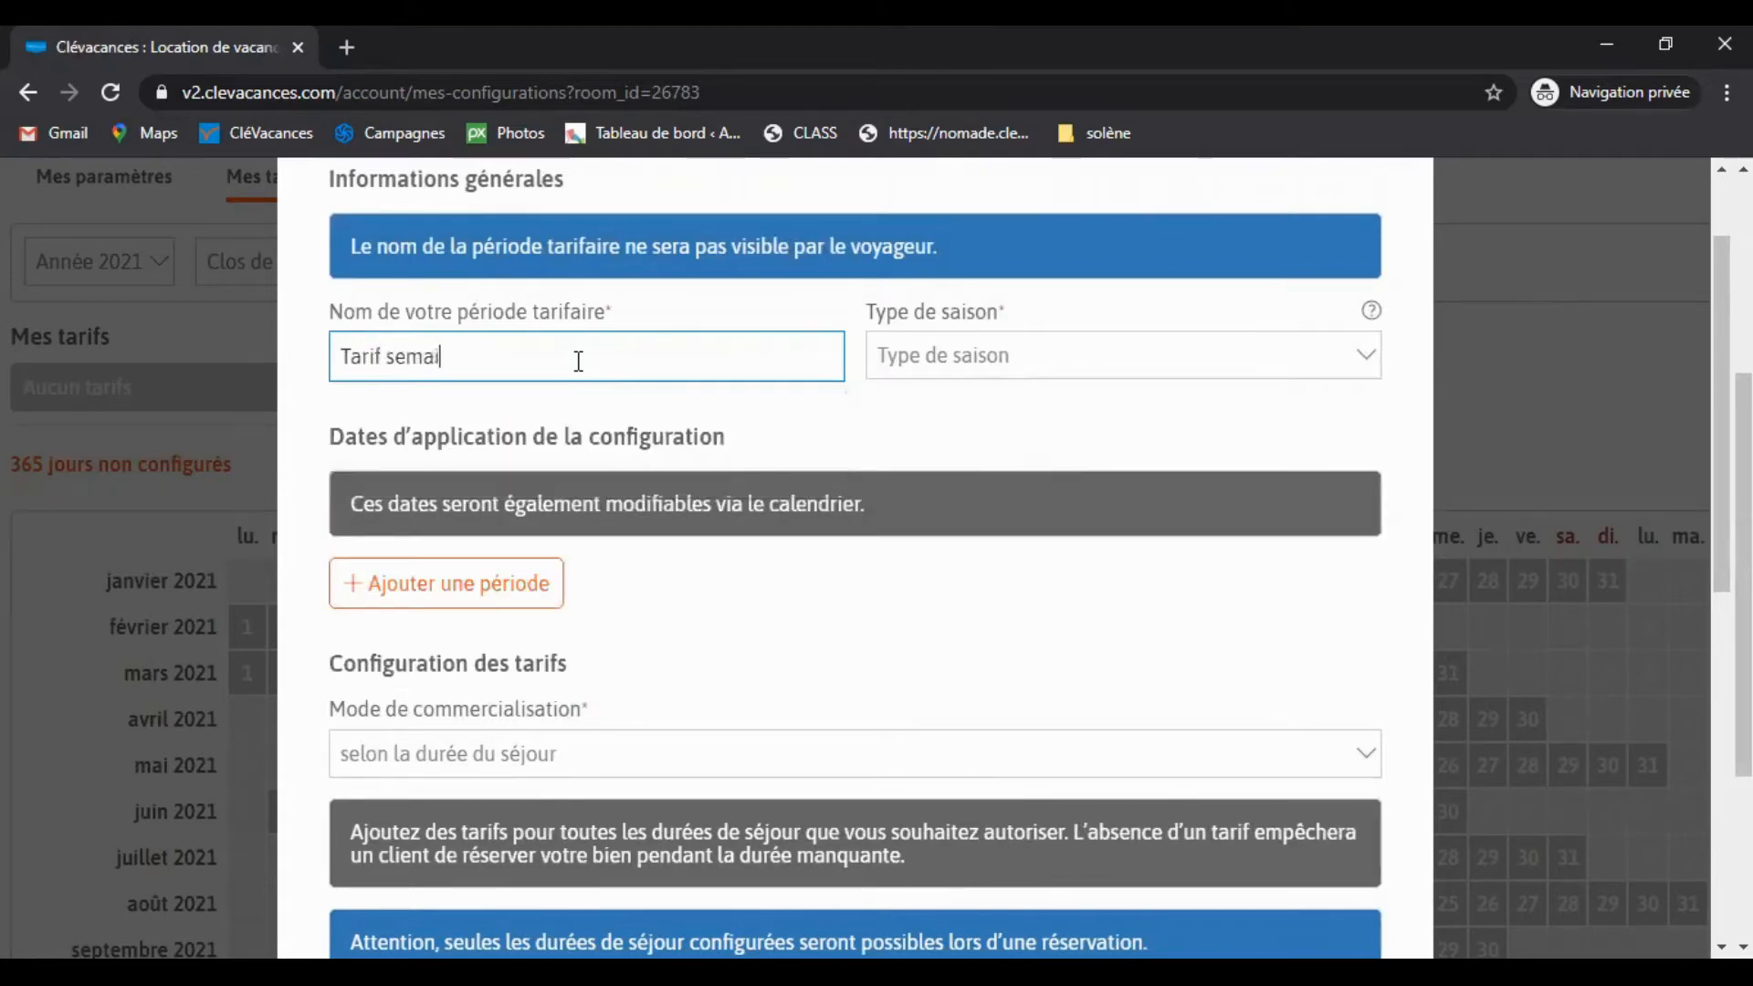
pyautogui.write('ne haute saison 700')
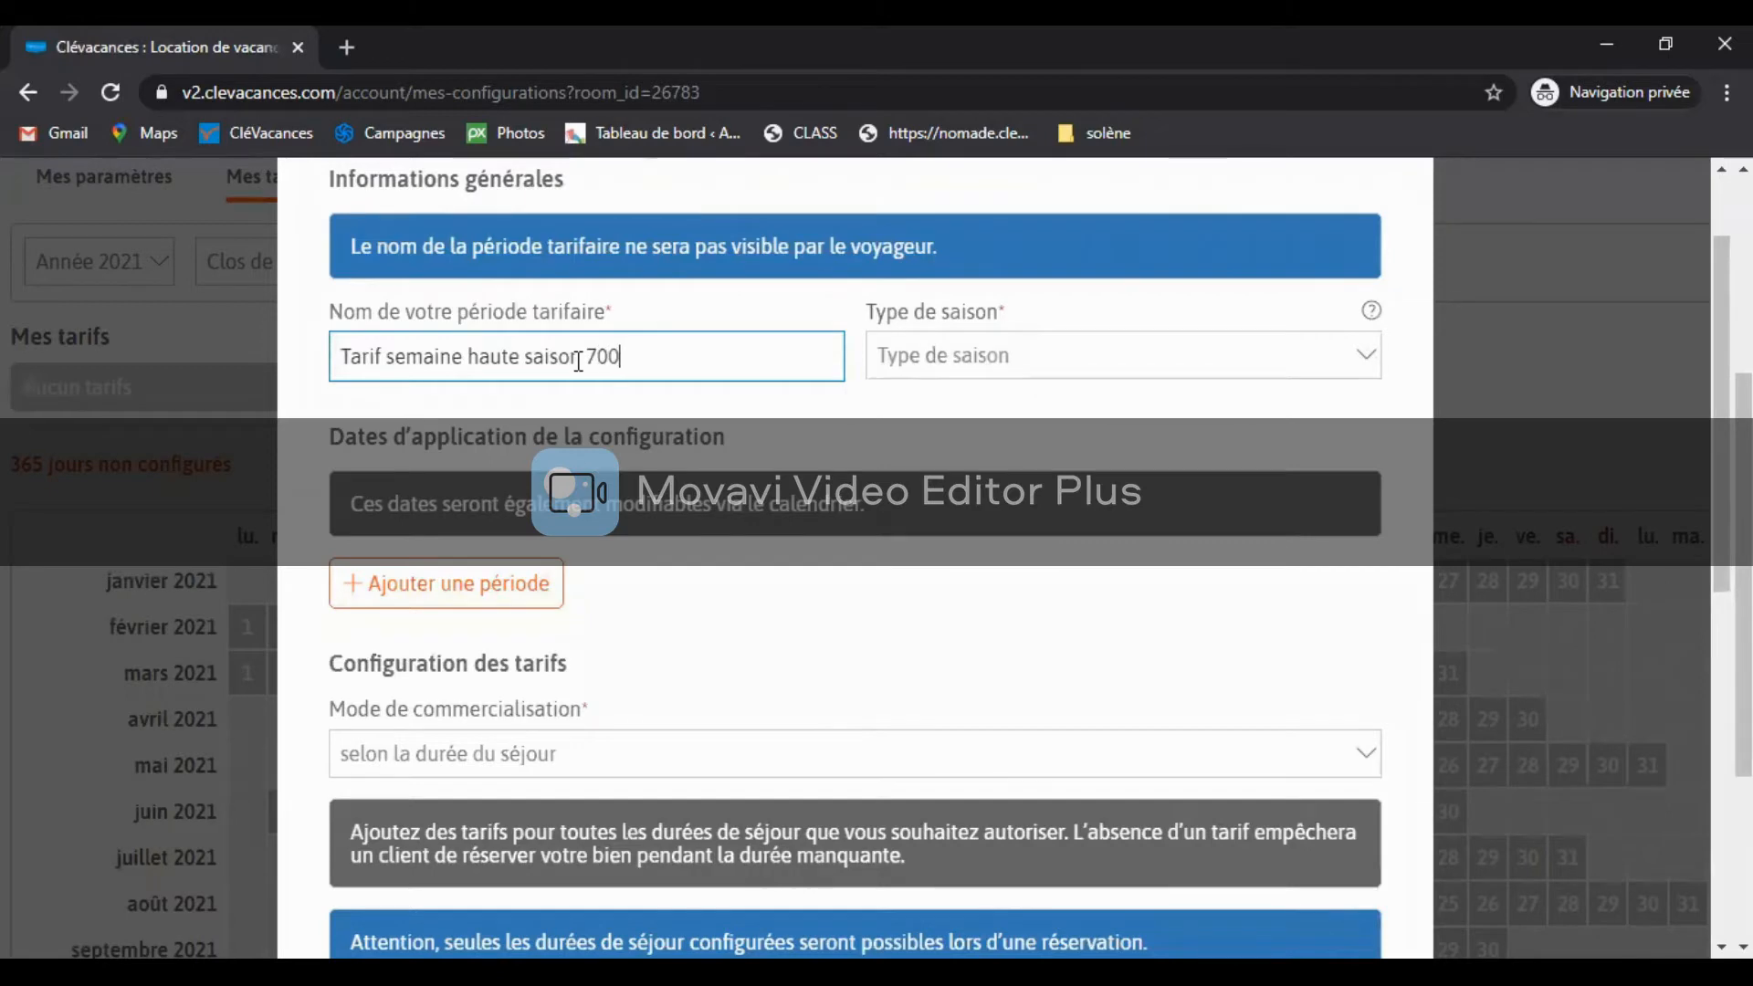
pyautogui.write('€')
pyautogui.click(1082, 369)
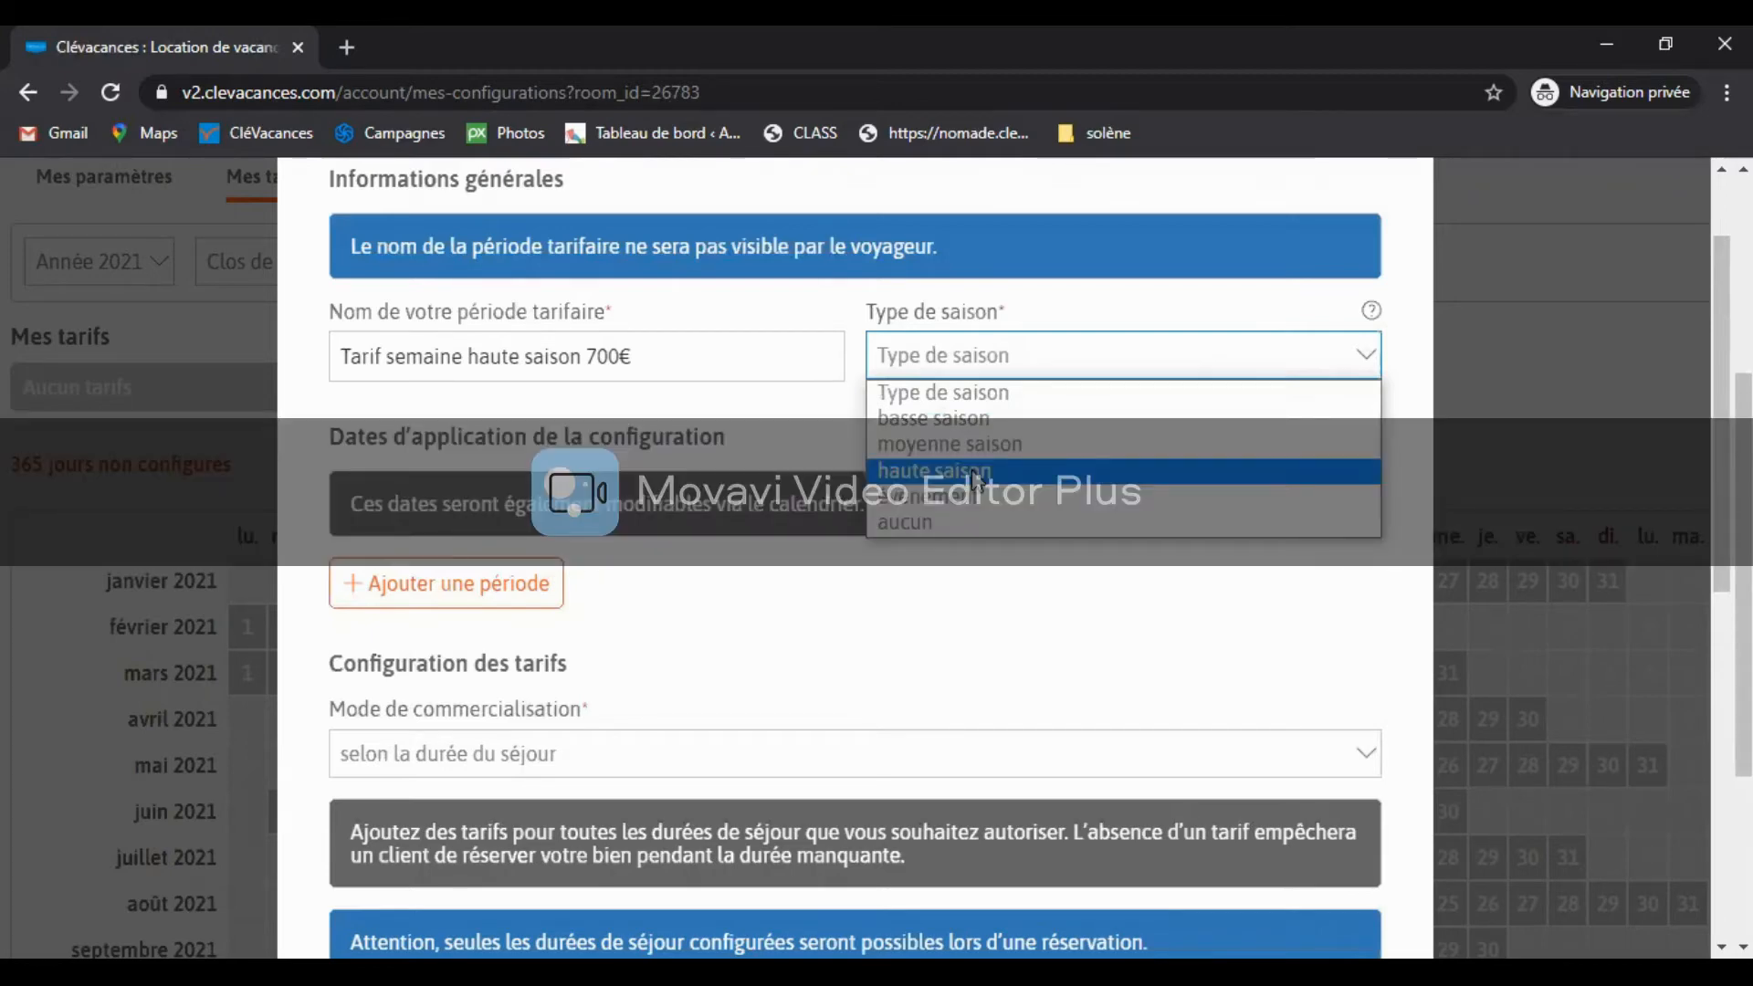
pyautogui.click(977, 482)
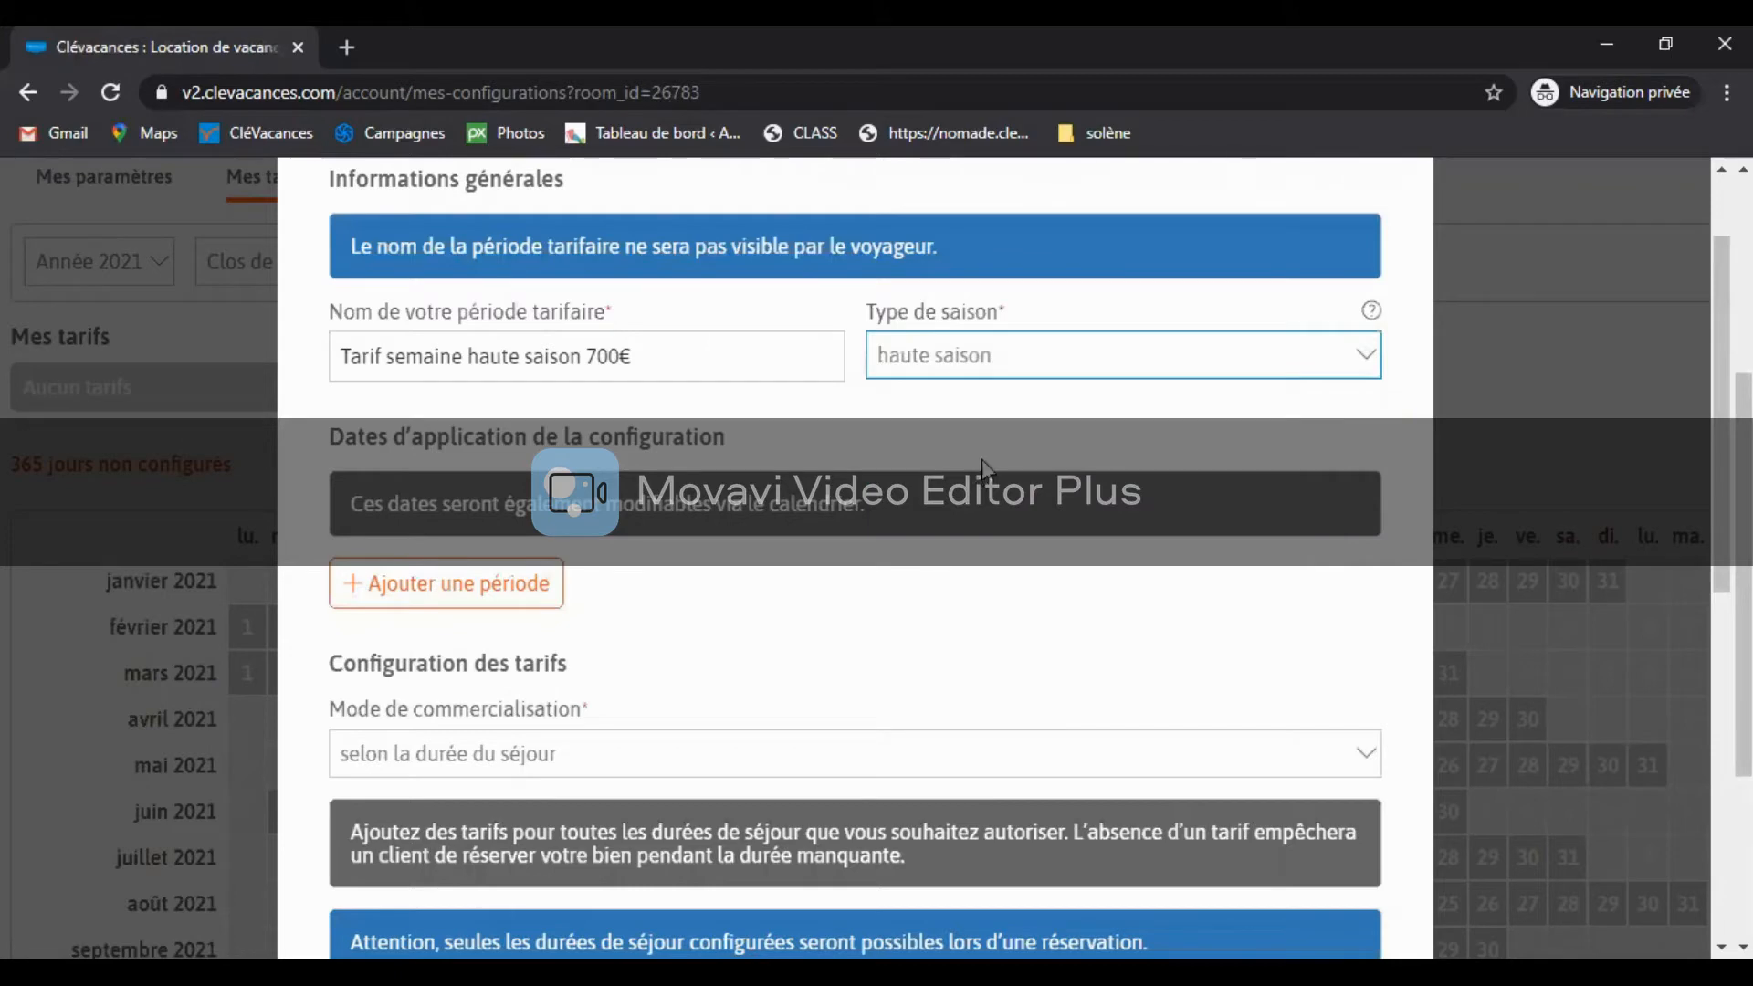
# Step: Add an application period to the high-season rate and set its start date to 03/07/2021
pyautogui.scroll(-2, 1185, 433)
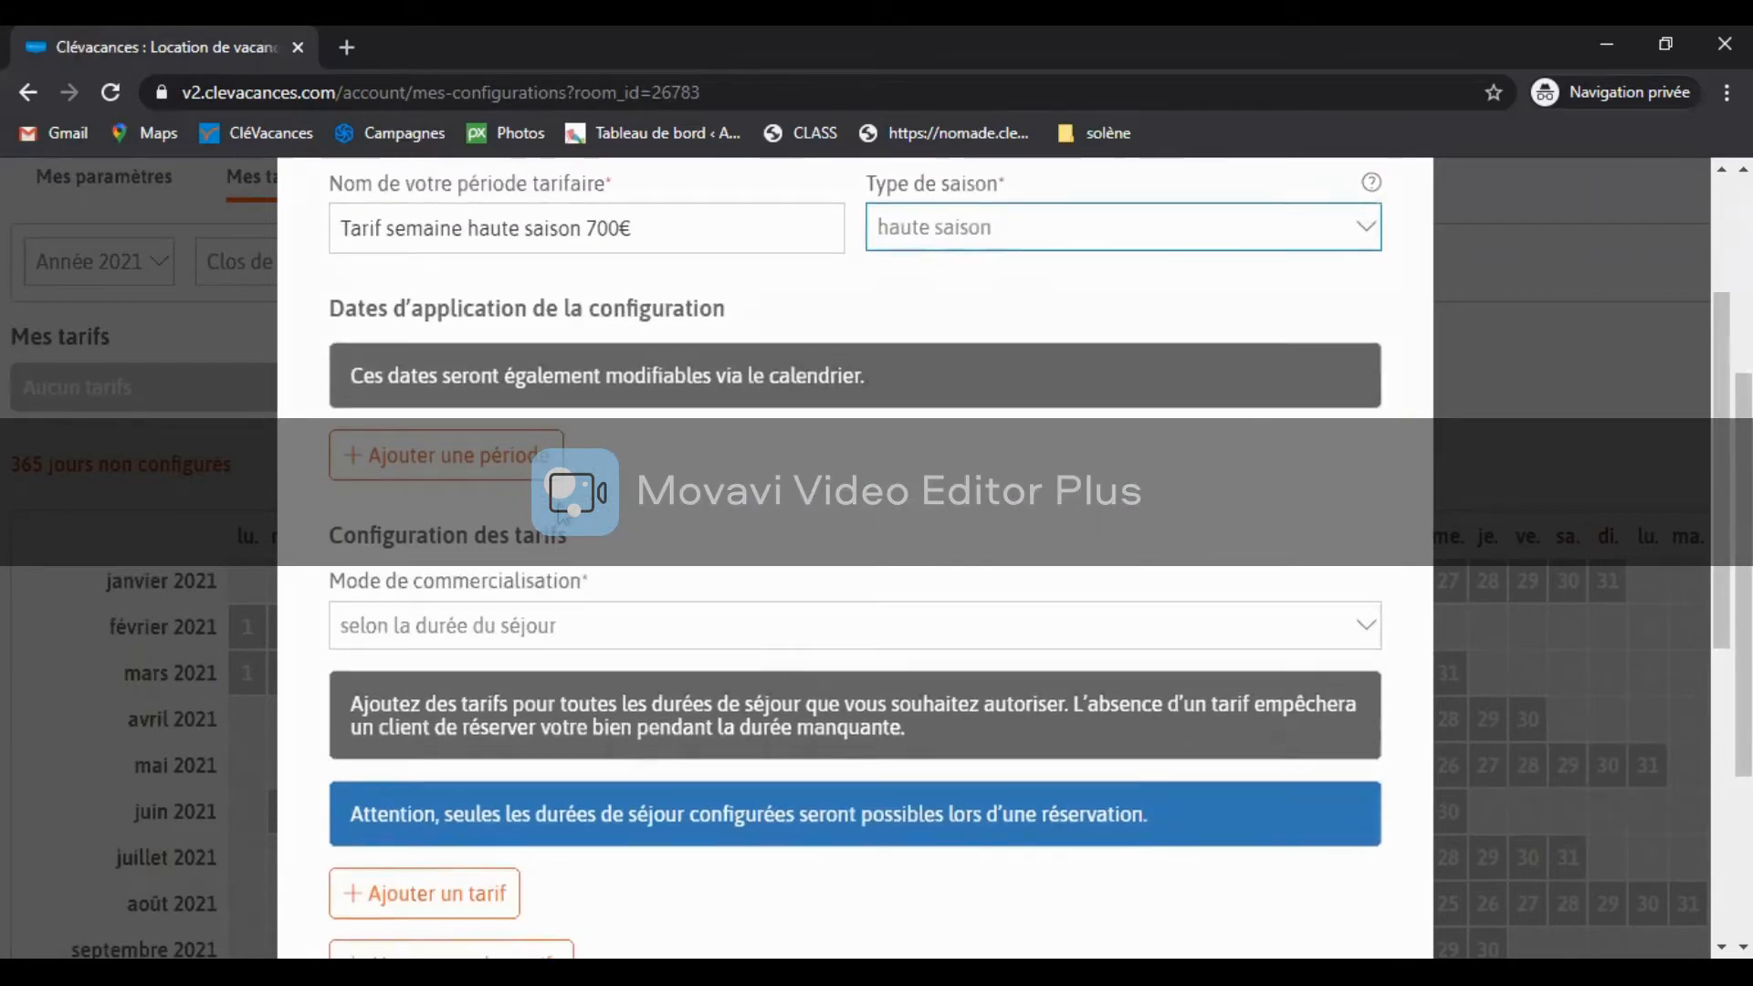
pyautogui.click(498, 470)
pyautogui.click(345, 395)
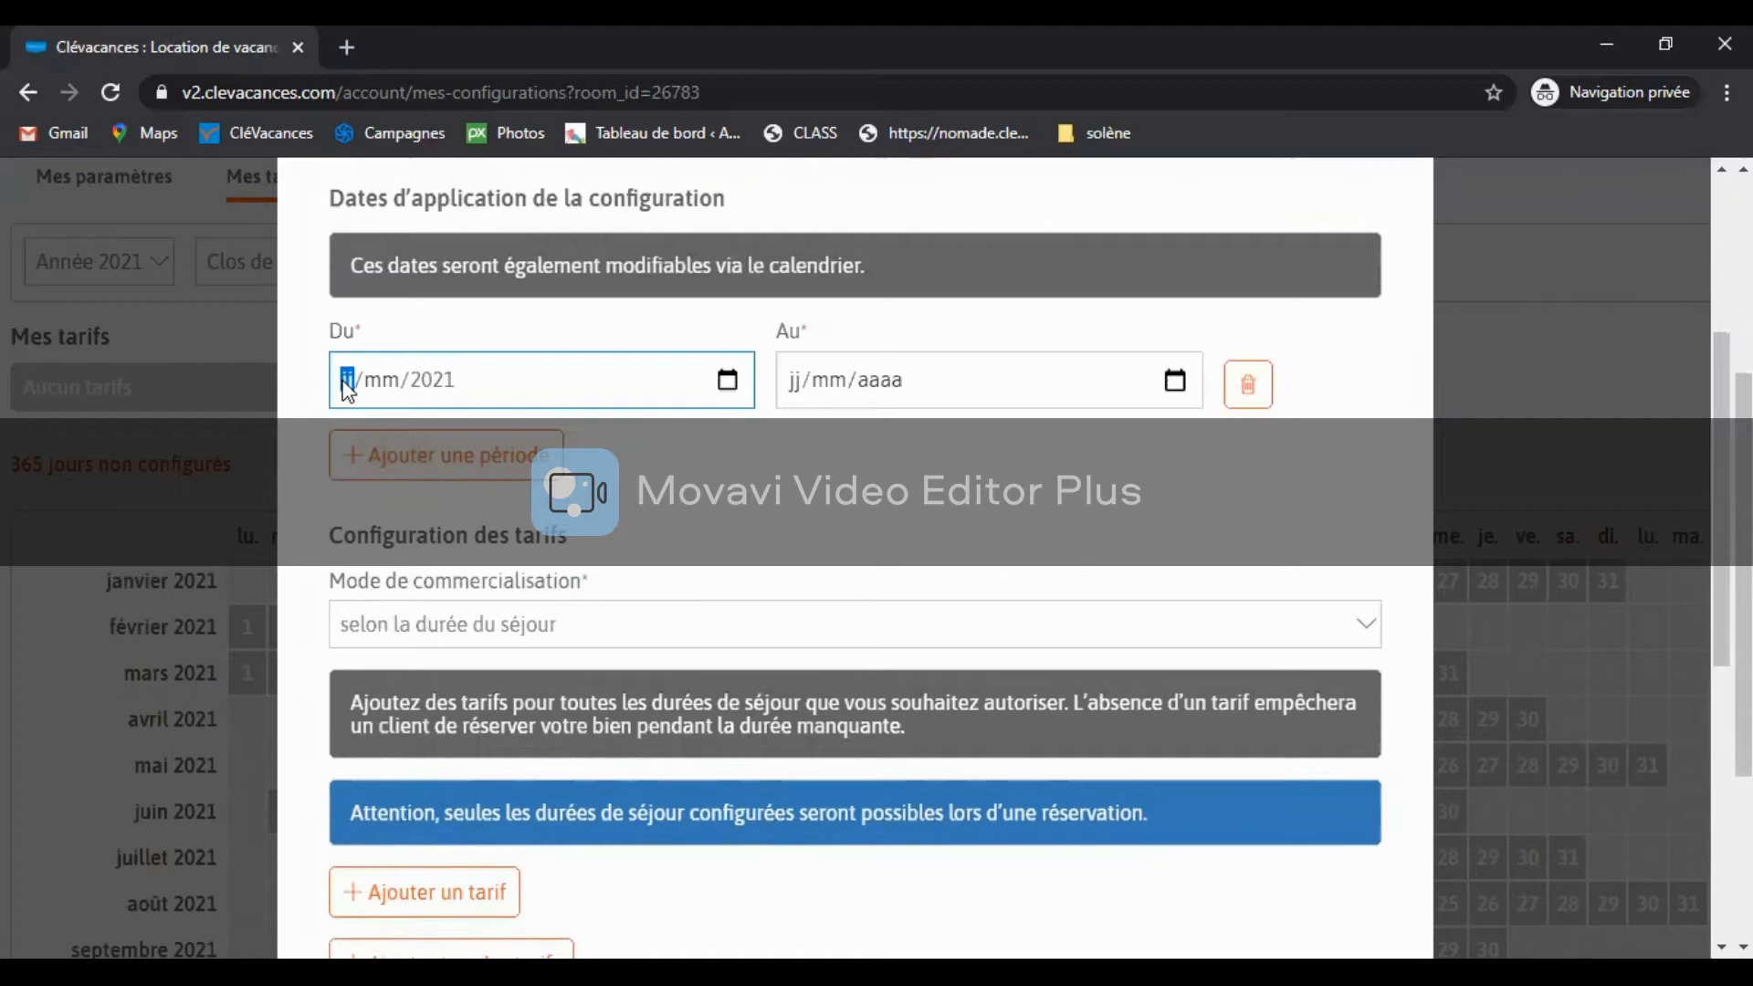
pyautogui.click(728, 381)
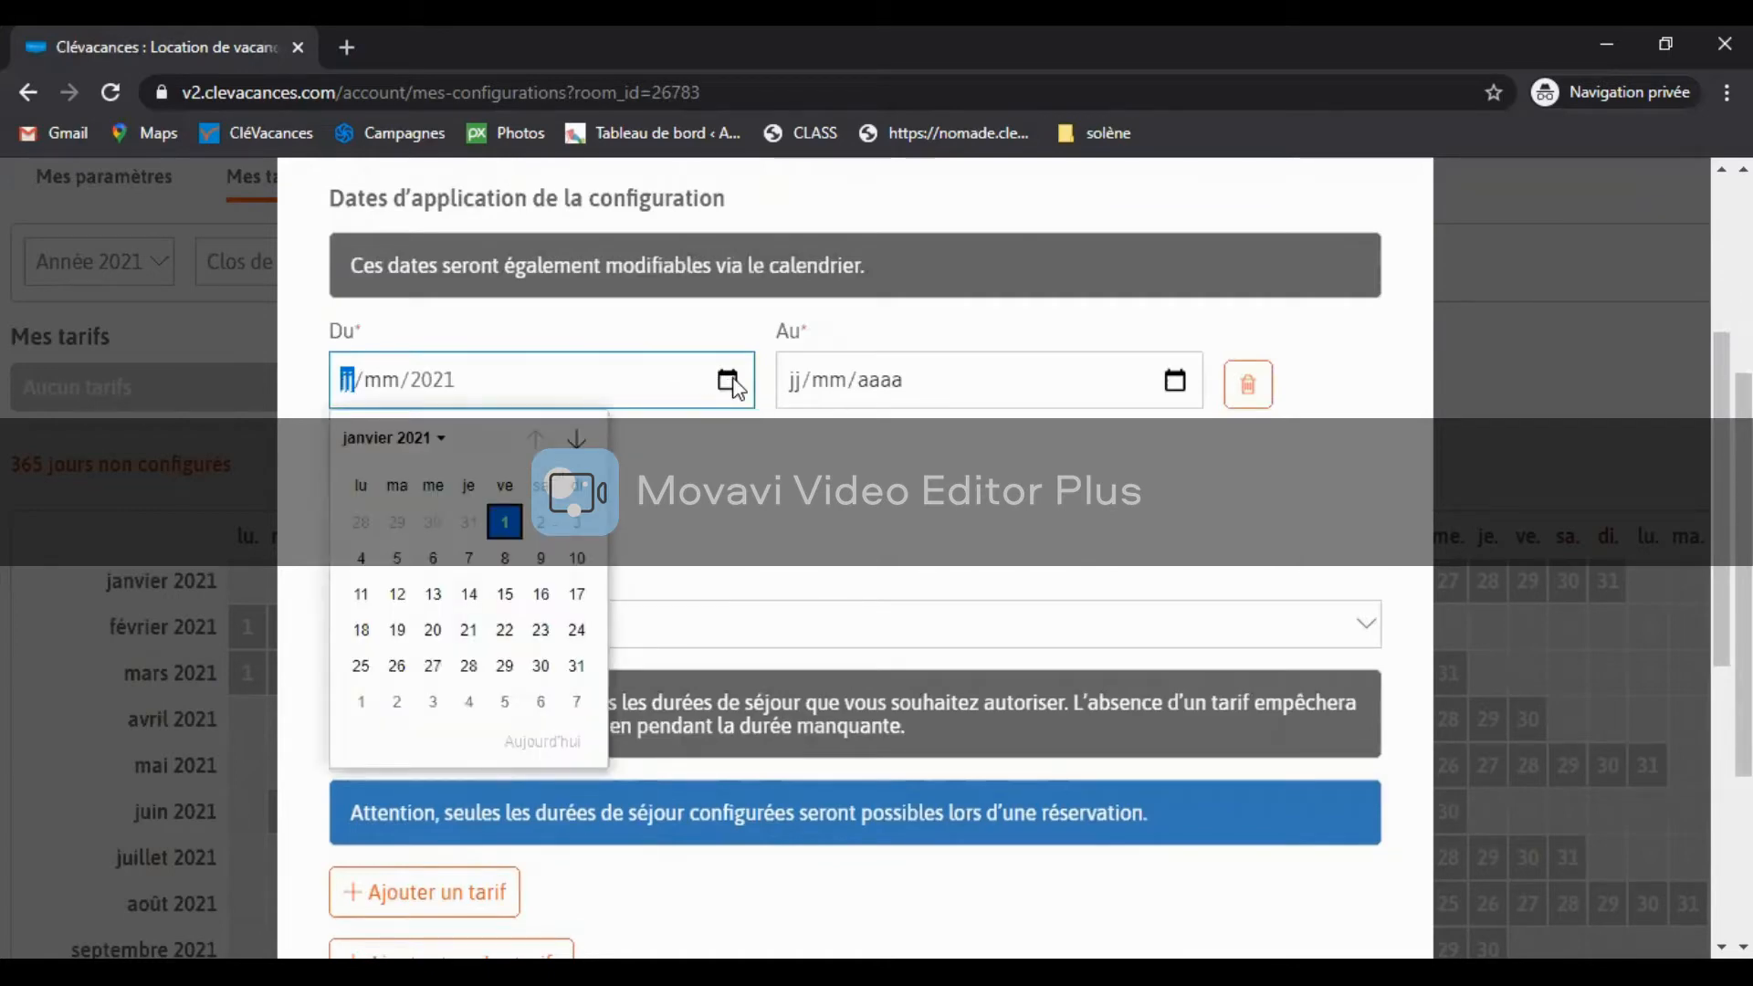
pyautogui.click(576, 439)
pyautogui.click(577, 439)
pyautogui.click(567, 439)
pyautogui.click(567, 439)
pyautogui.click(567, 439)
pyautogui.click(569, 442)
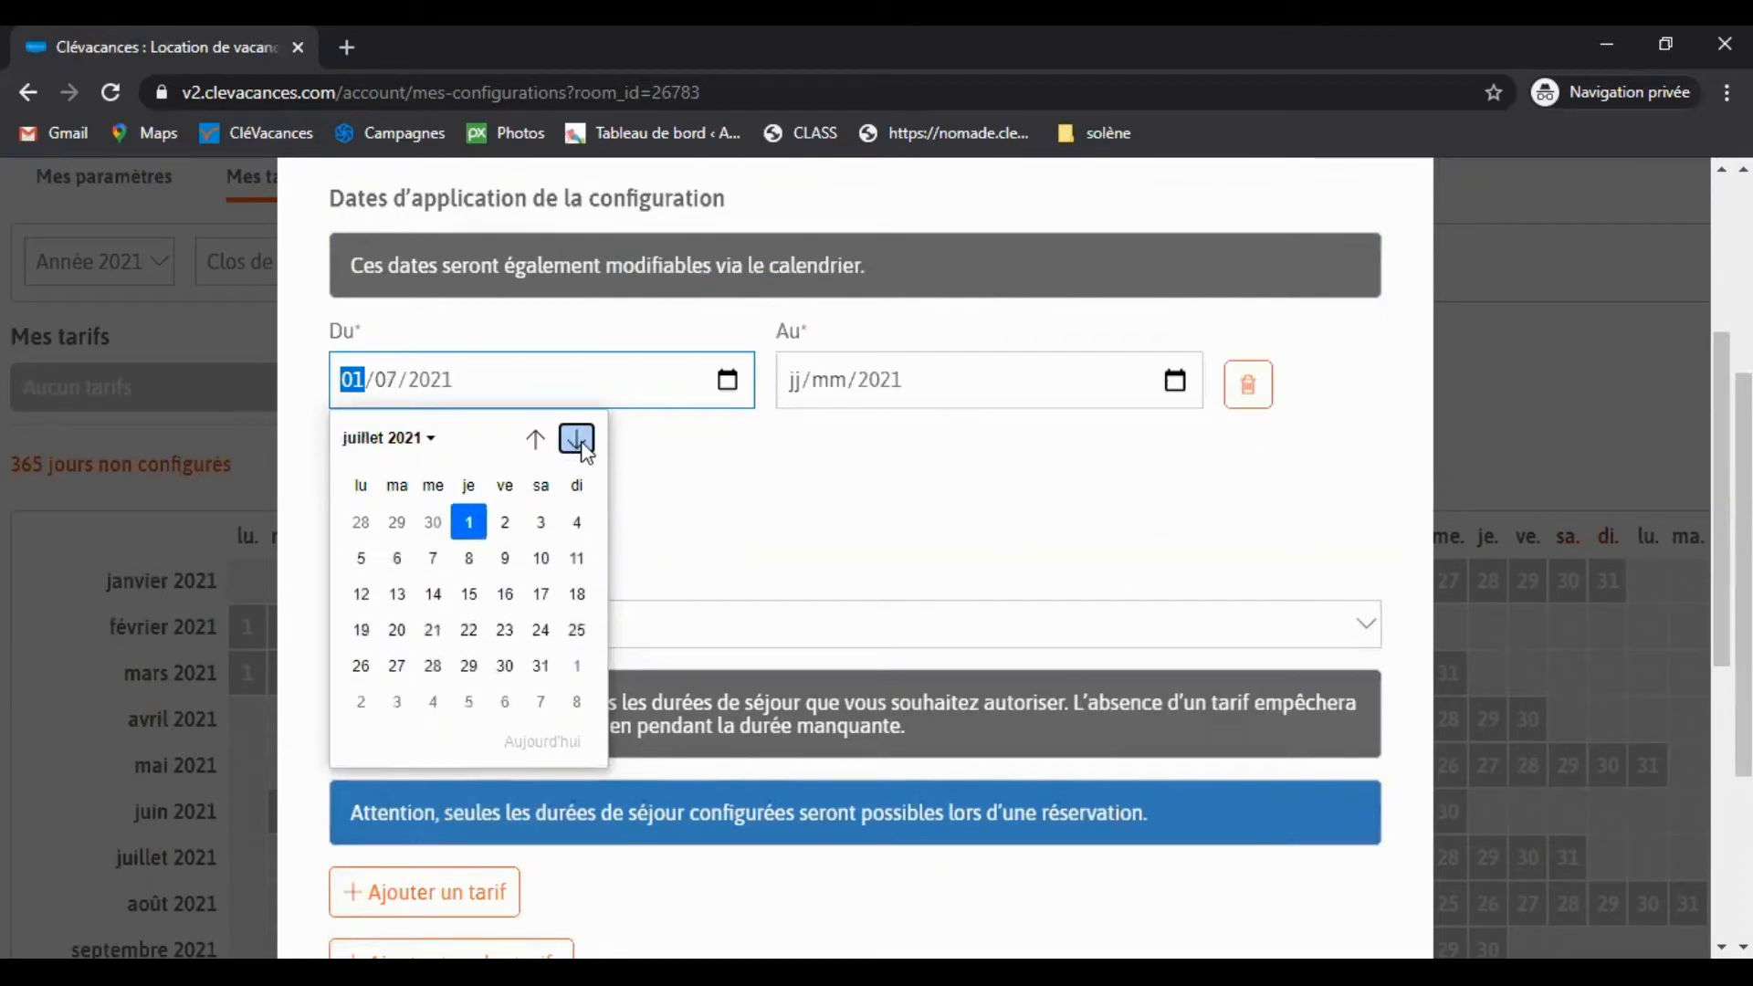
pyautogui.click(542, 523)
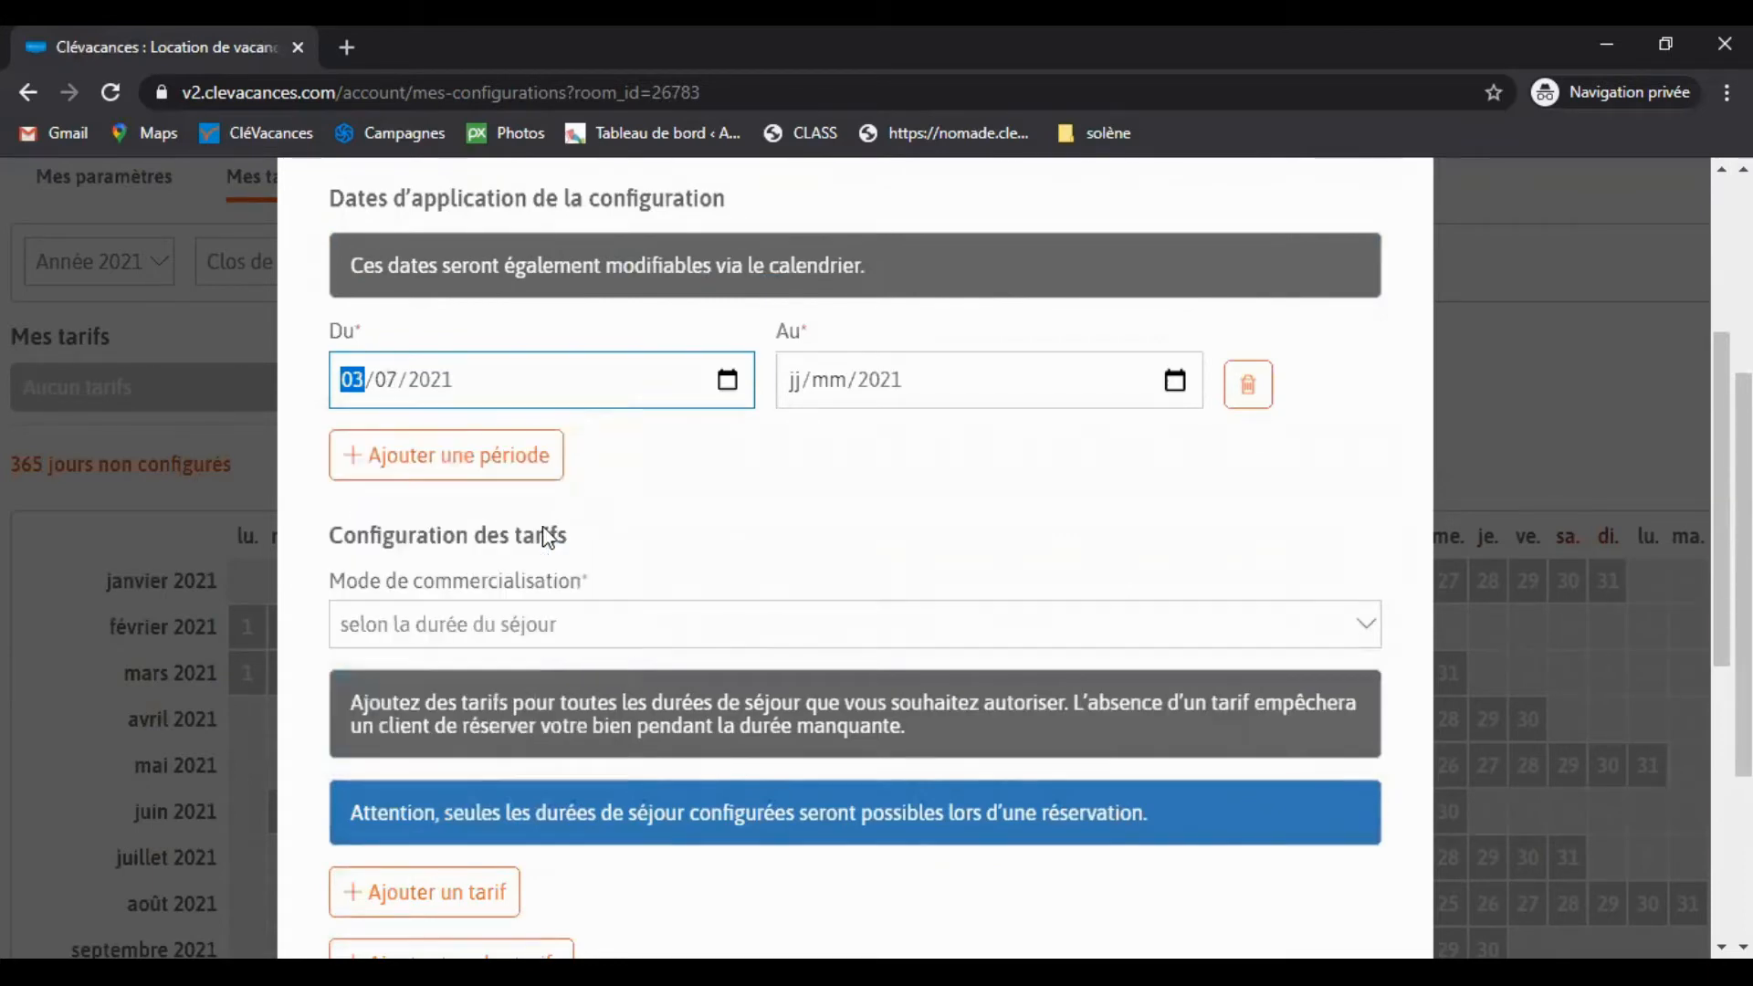
# Step: Set the end date of the high-season application period to 27/08/2021
pyautogui.click(1169, 382)
pyautogui.click(1023, 438)
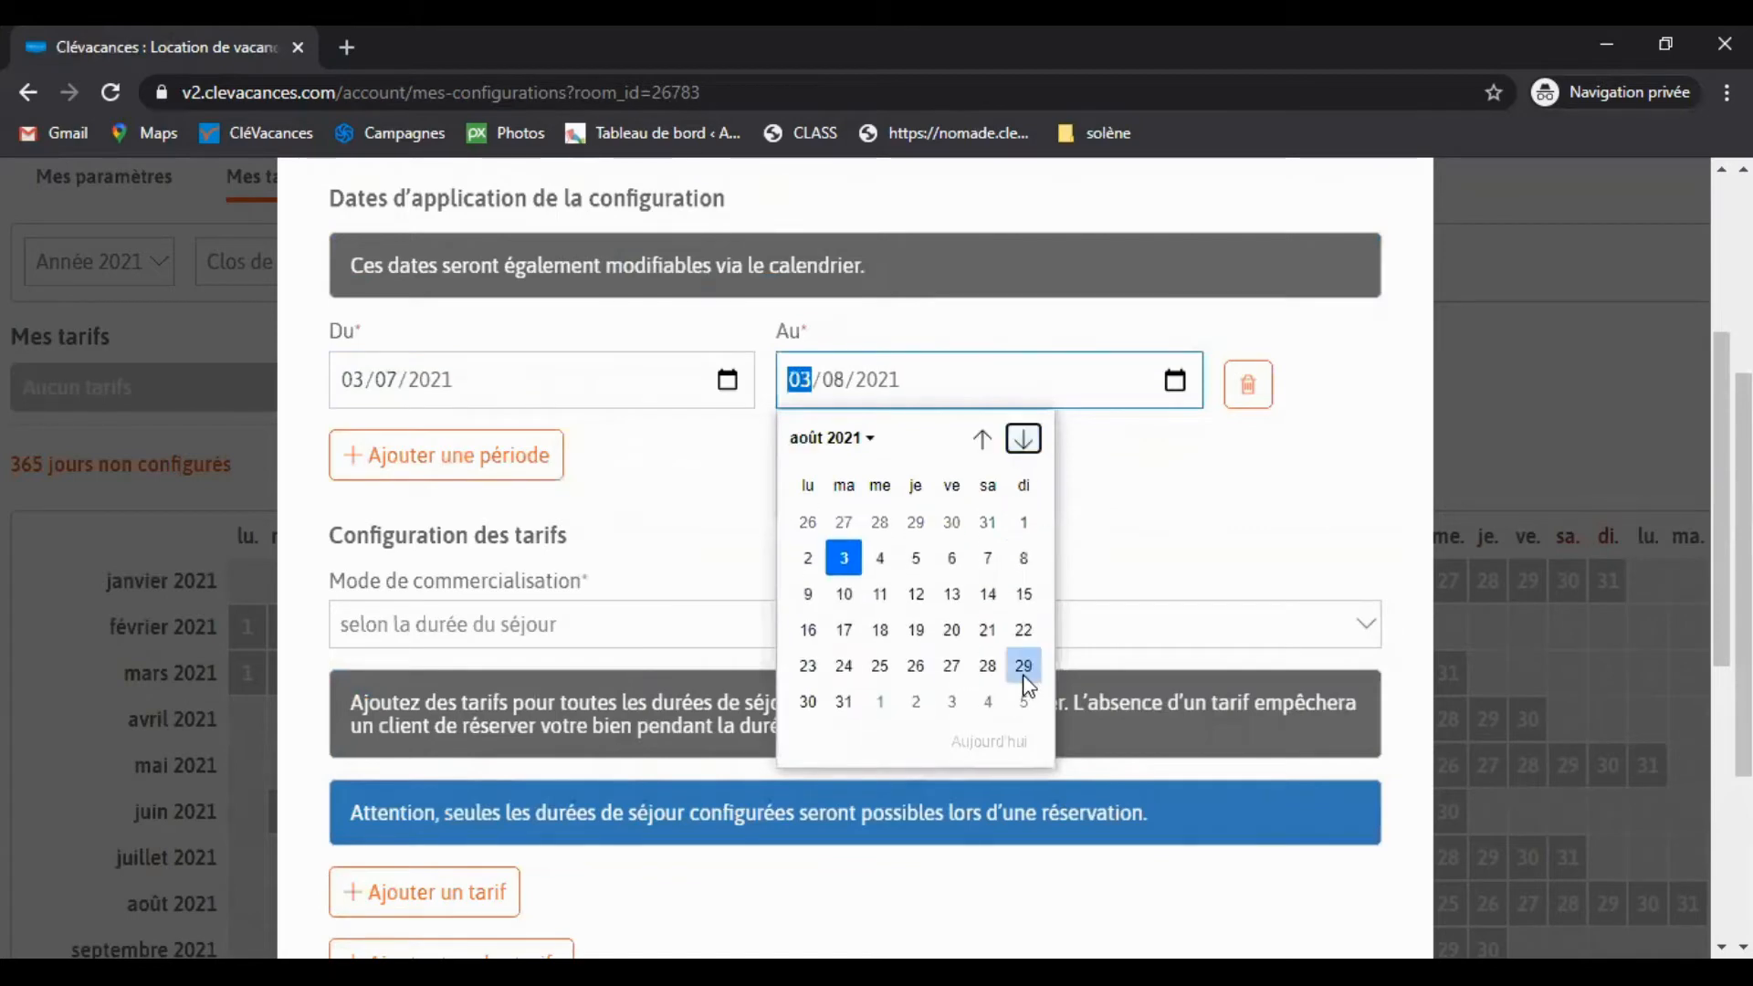
pyautogui.click(952, 668)
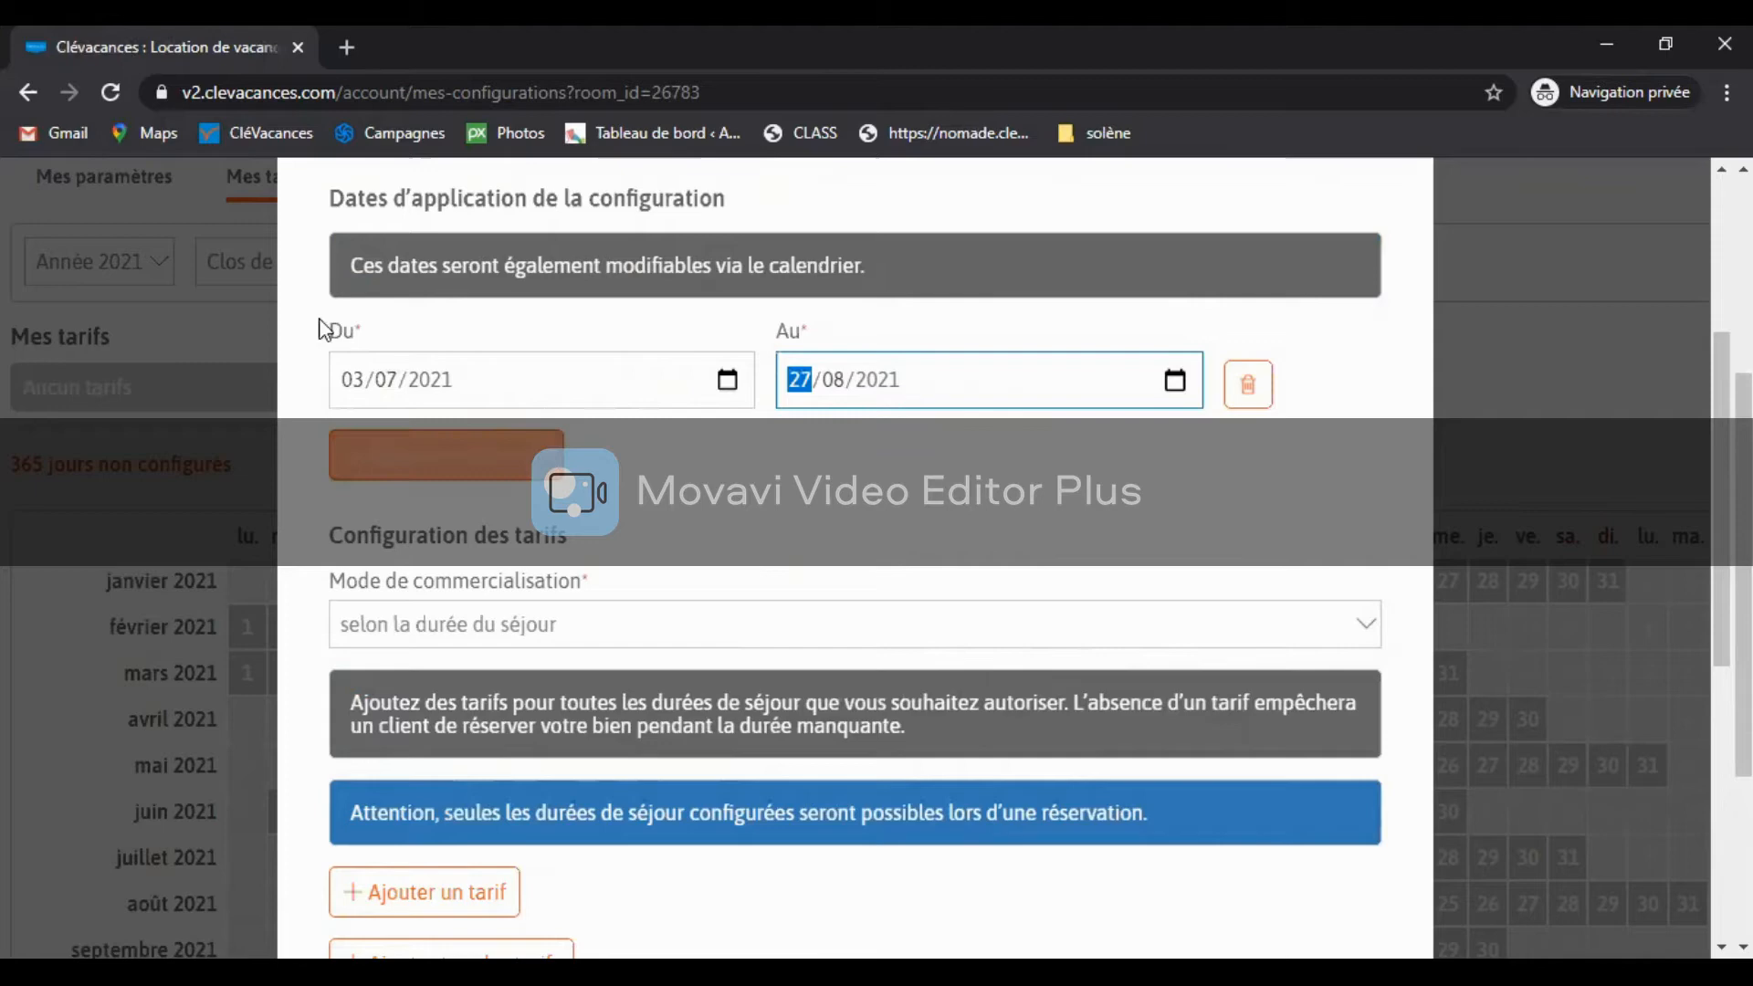
pyautogui.scroll(-1, 1041, 395)
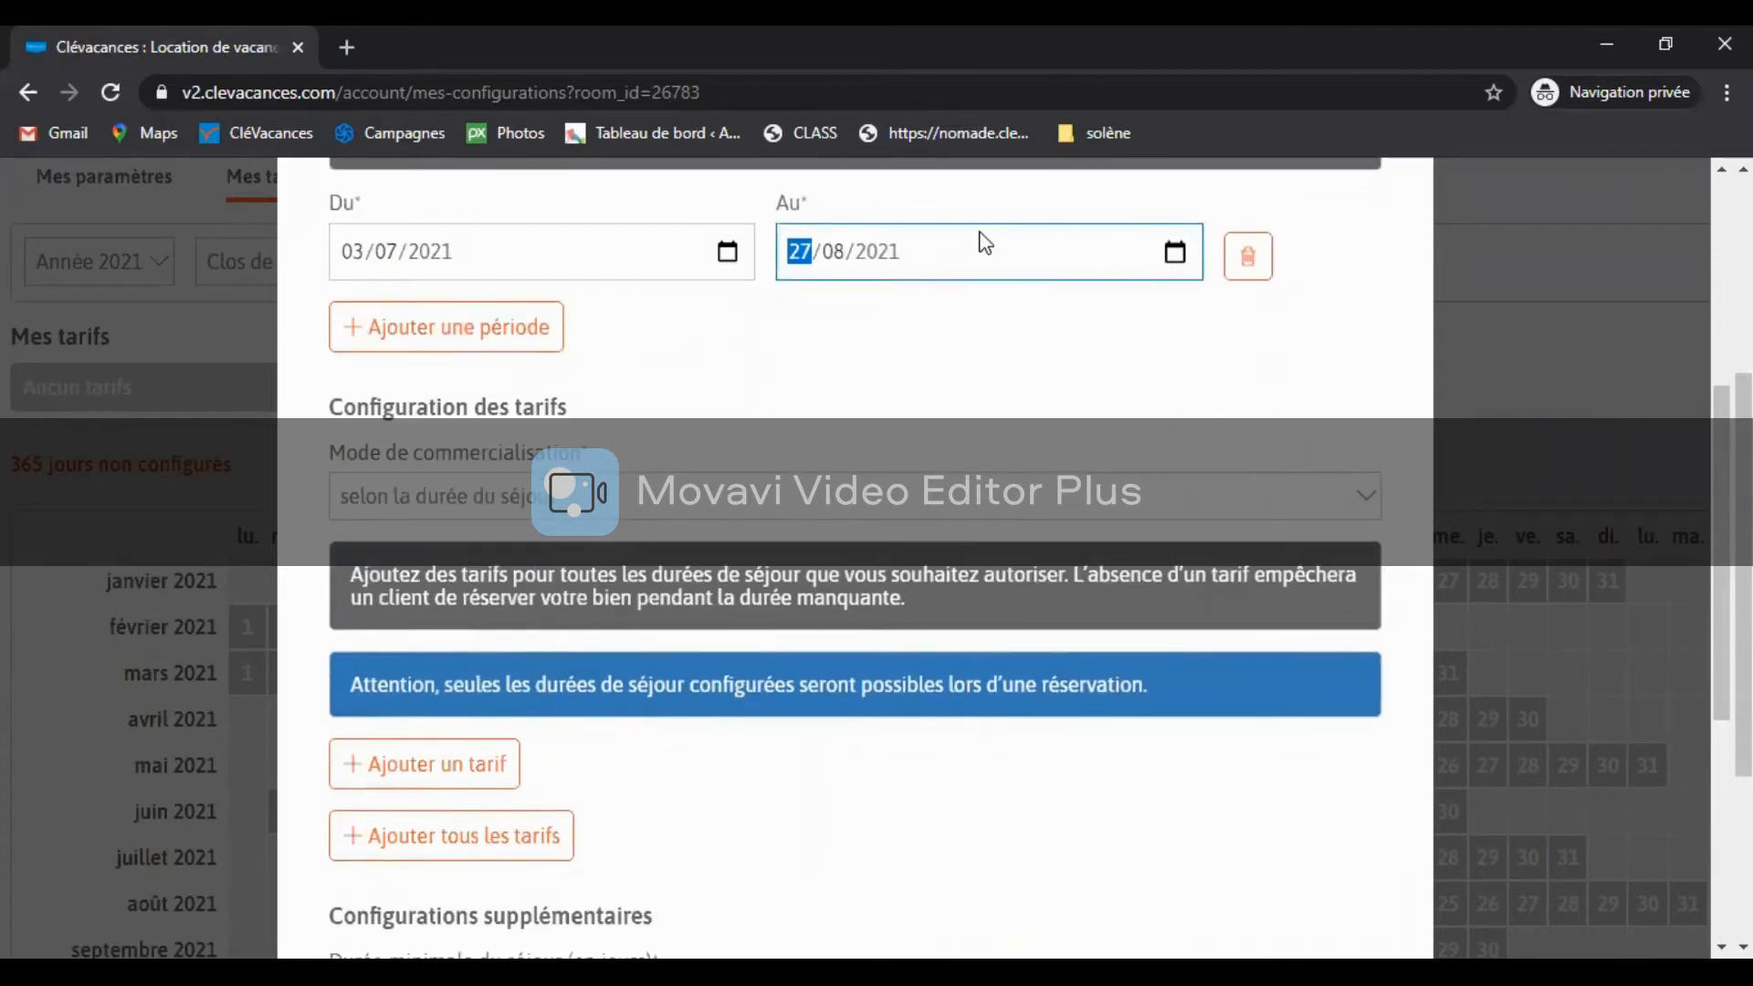
pyautogui.scroll(1, 1090, 356)
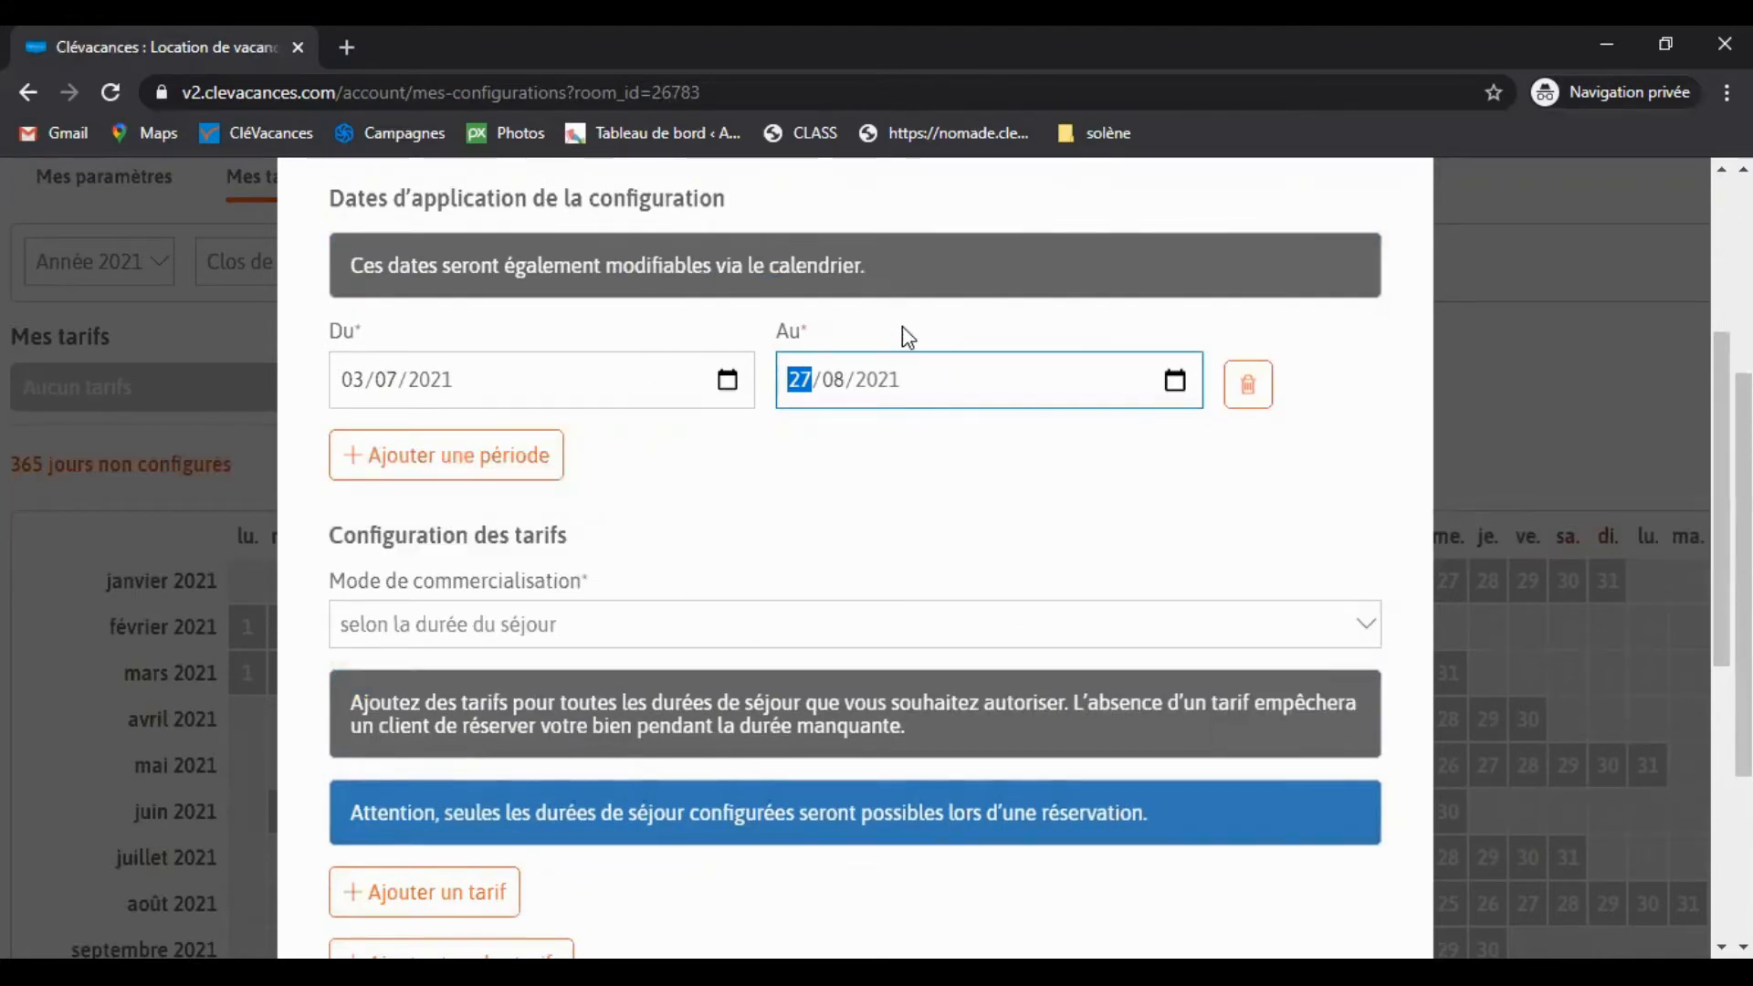
pyautogui.scroll(-1, 955, 452)
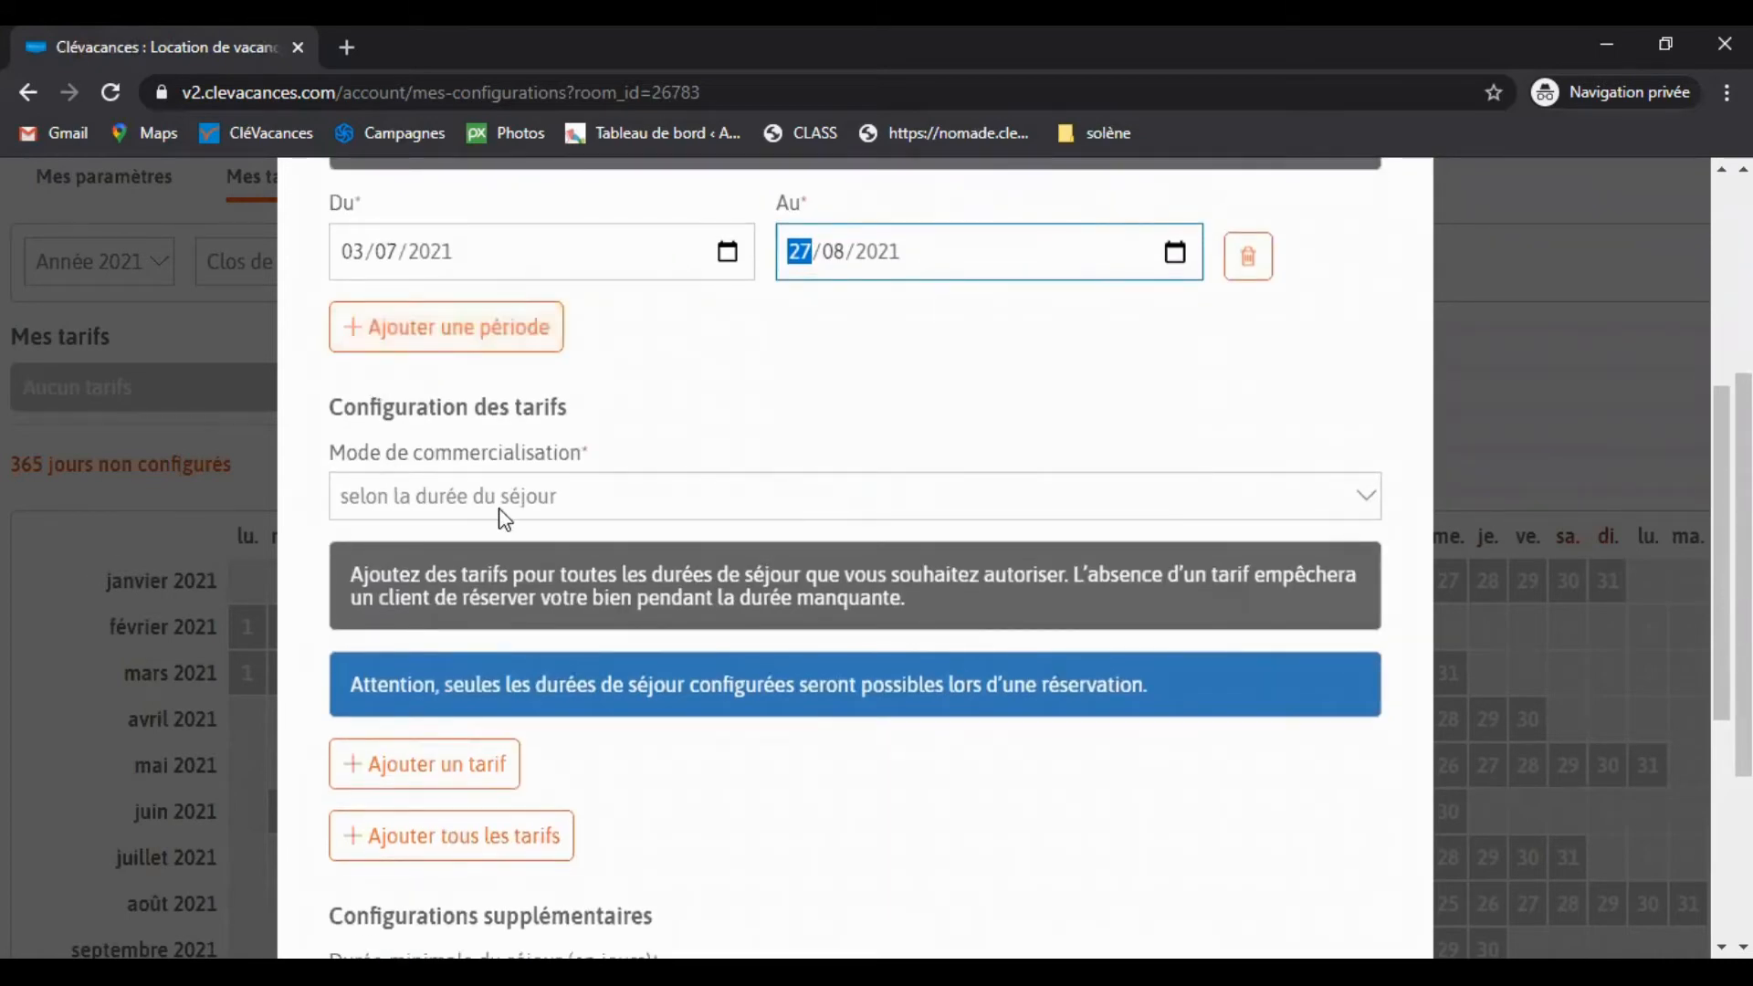
# Step: Choose "selon la durée du séjour" as the commercialisation mode and add a rate of 700 euros for 7 nuits
pyautogui.scroll(-1, 782, 462)
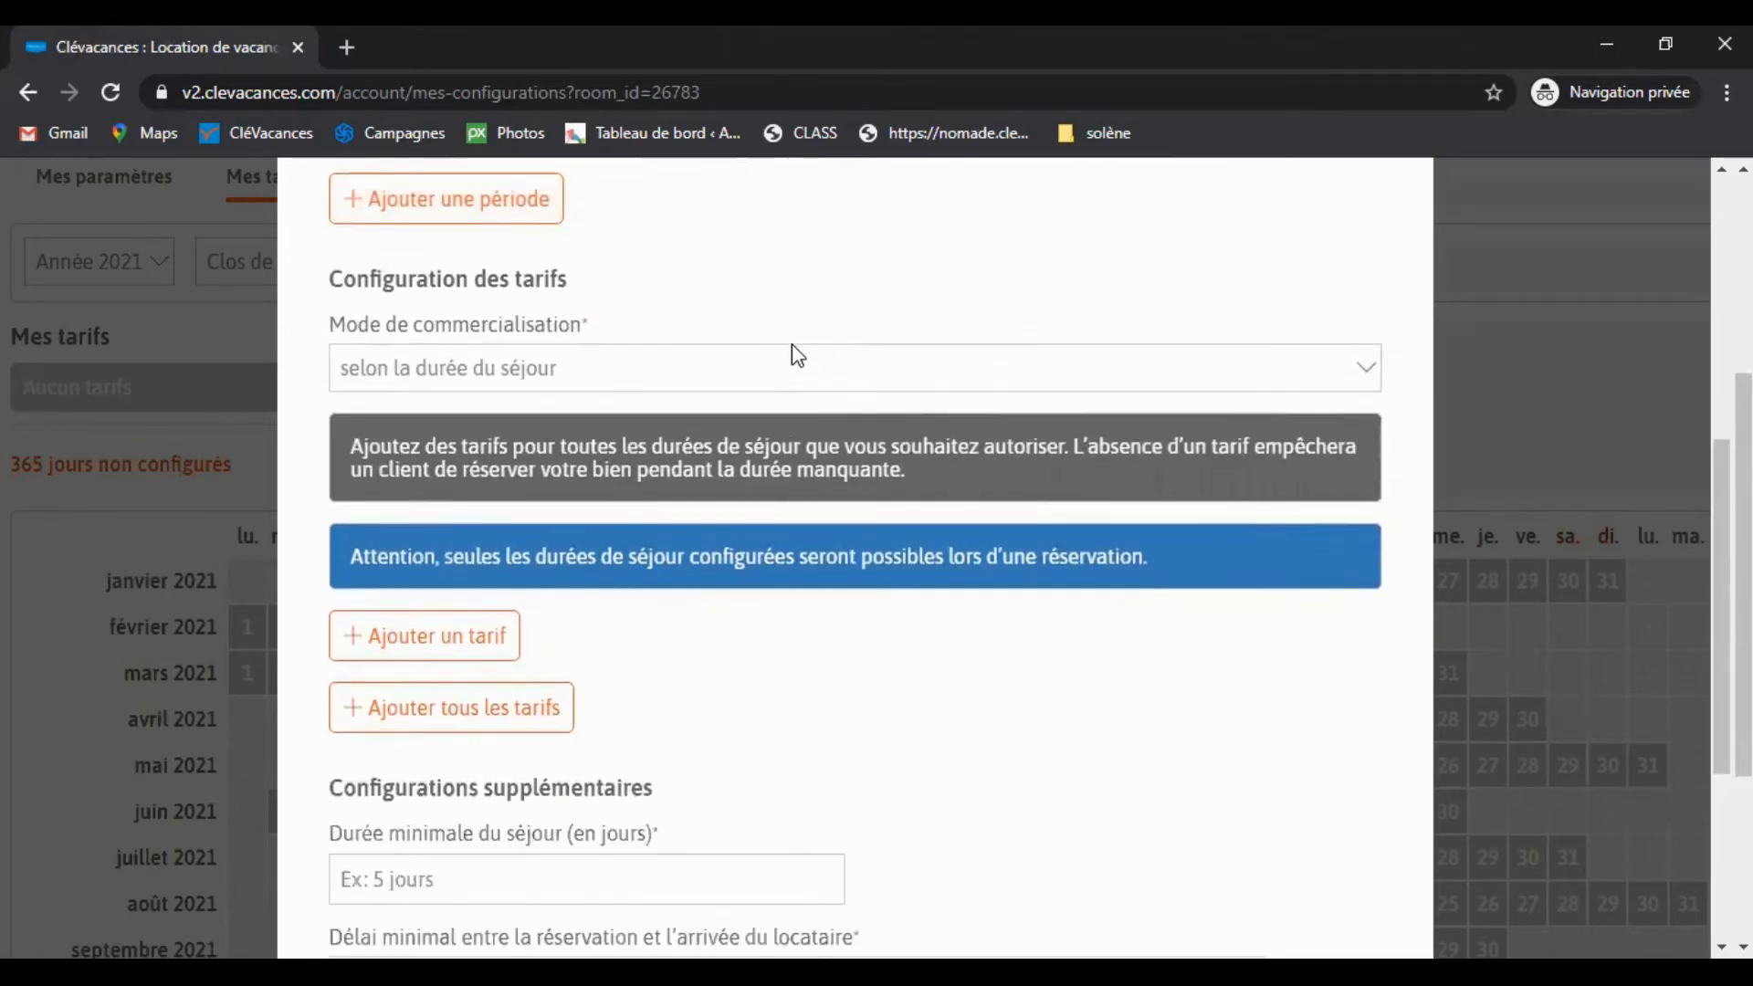
pyautogui.click(764, 382)
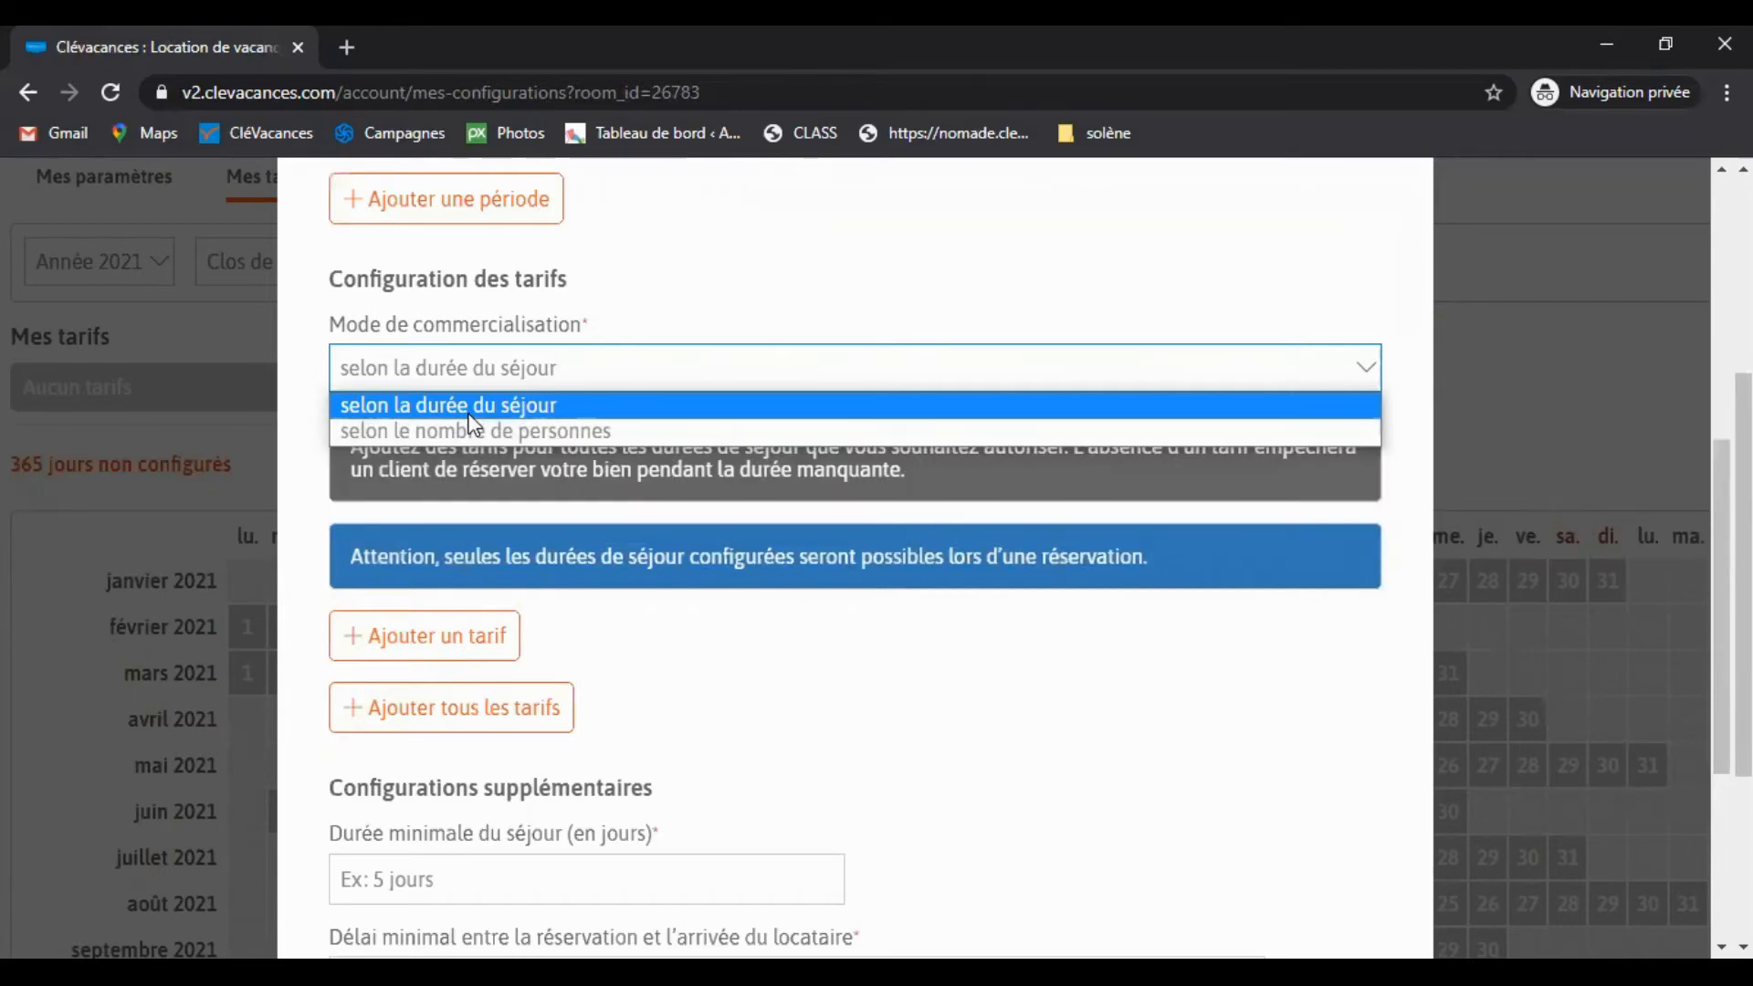
pyautogui.click(468, 412)
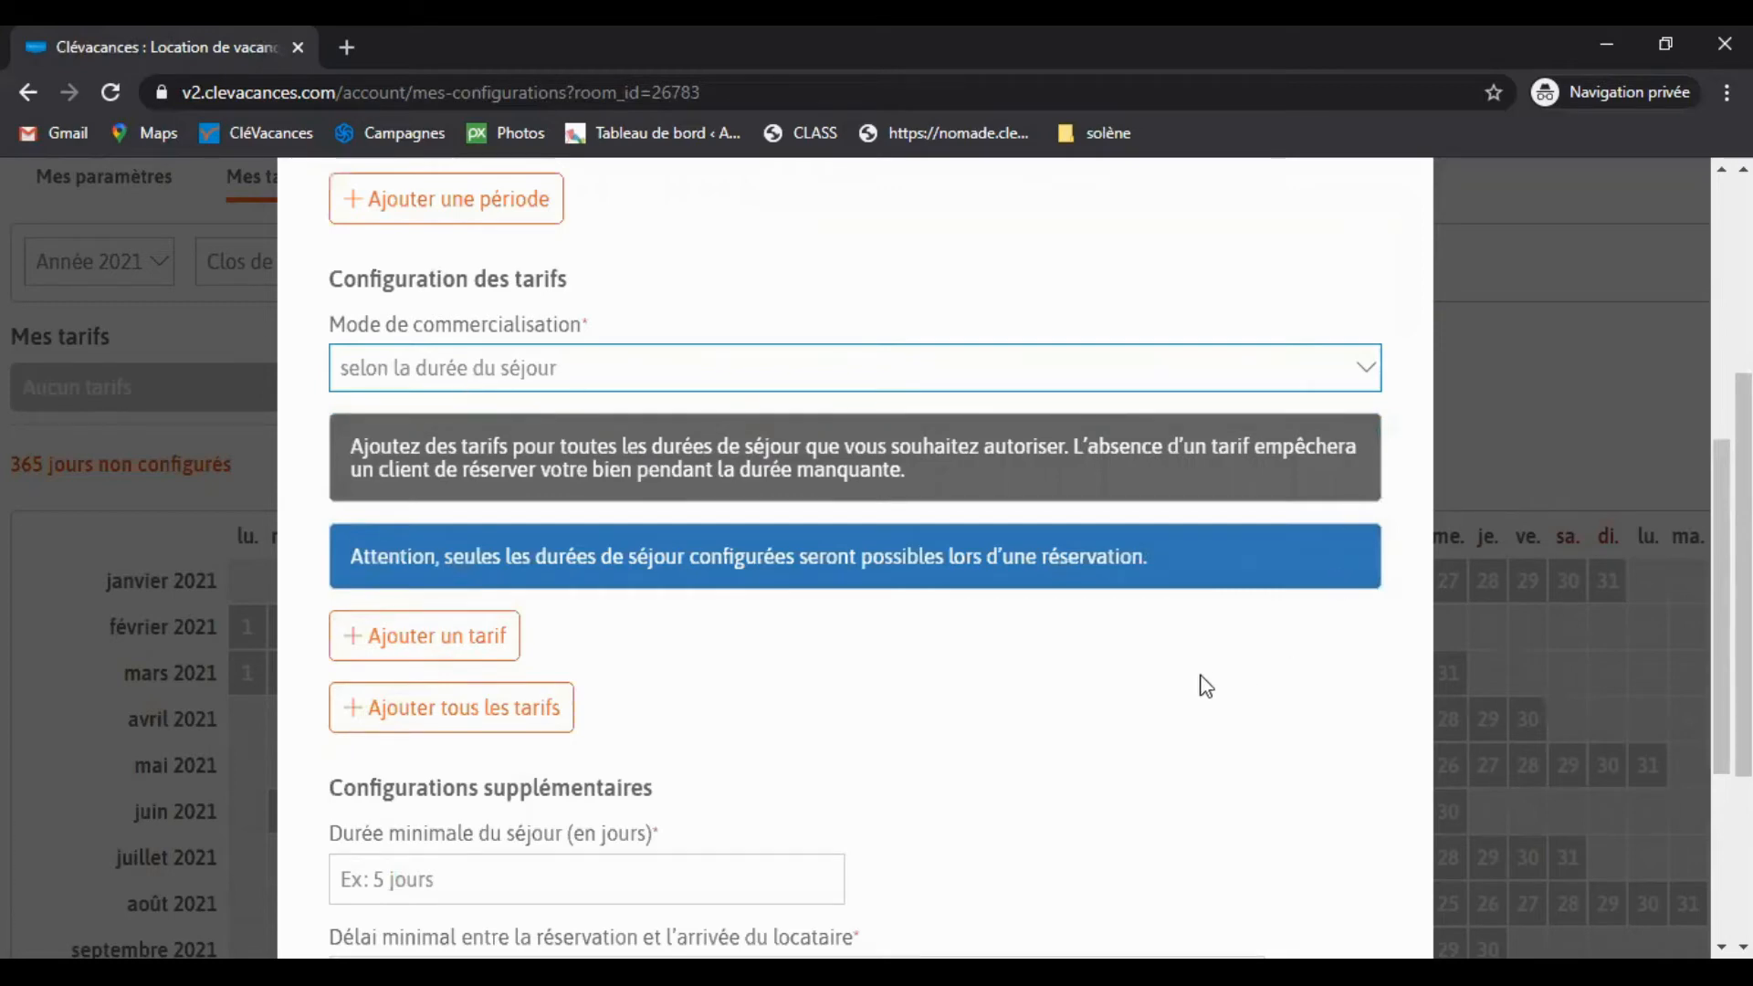
pyautogui.scroll(-2, 1214, 639)
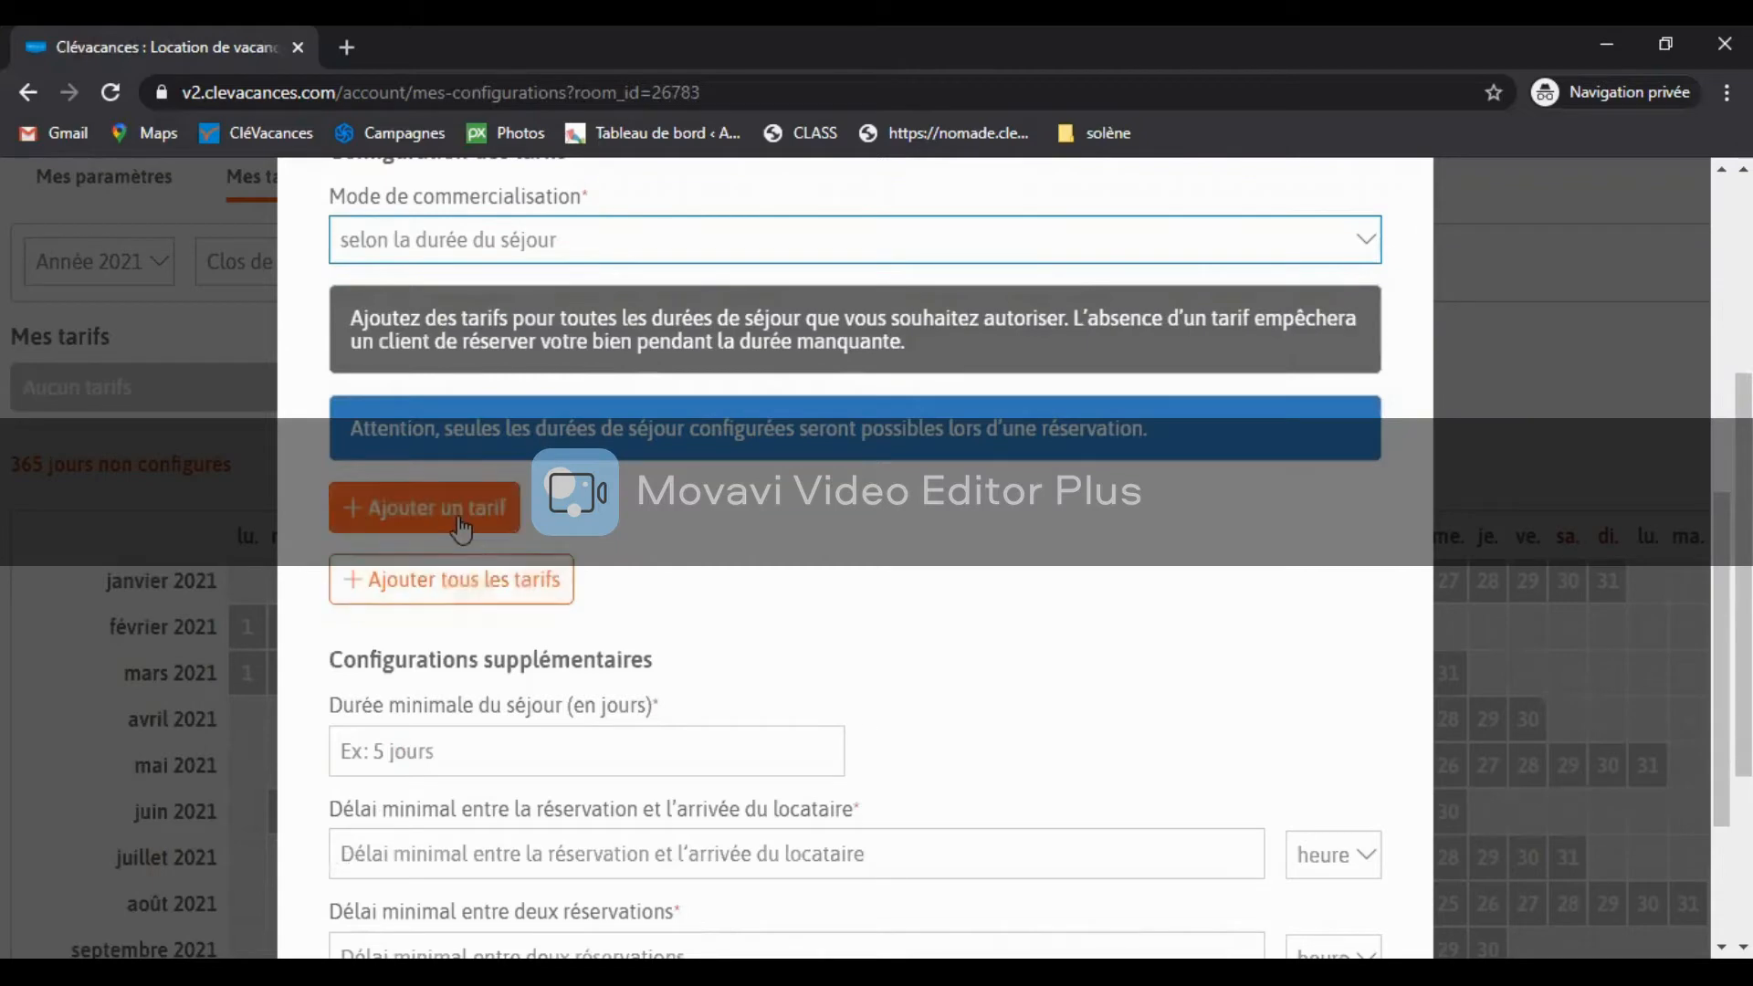
pyautogui.click(460, 528)
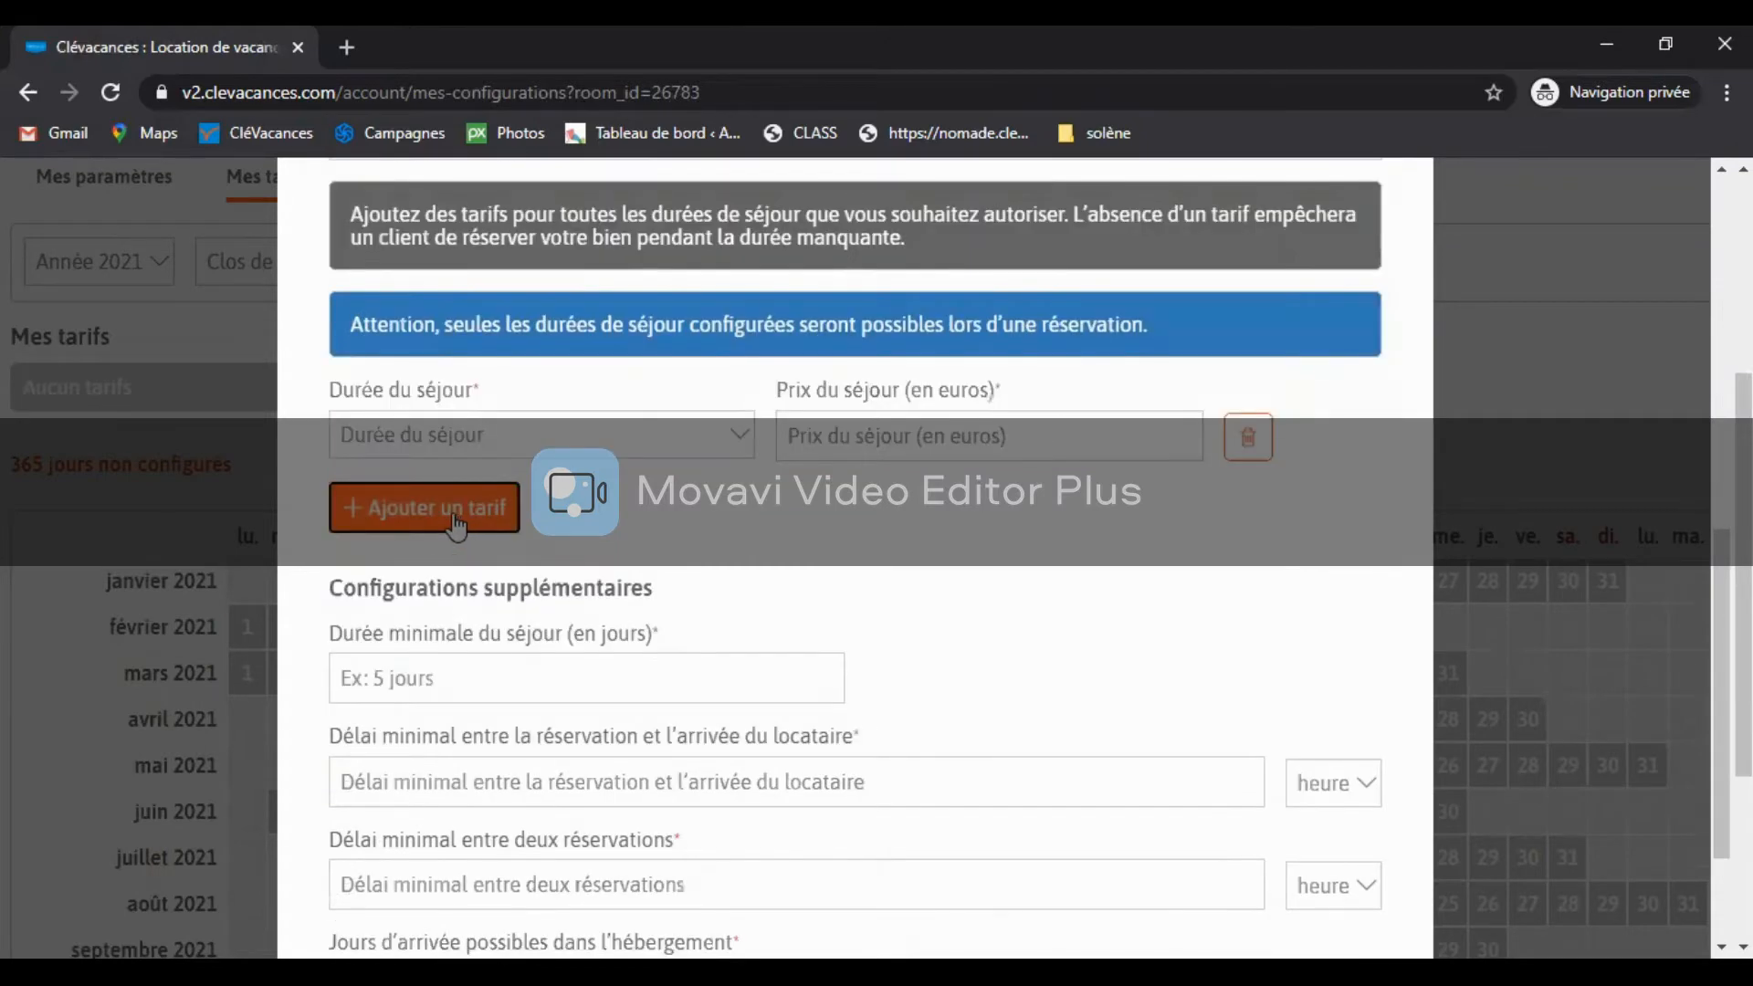
pyautogui.click(439, 436)
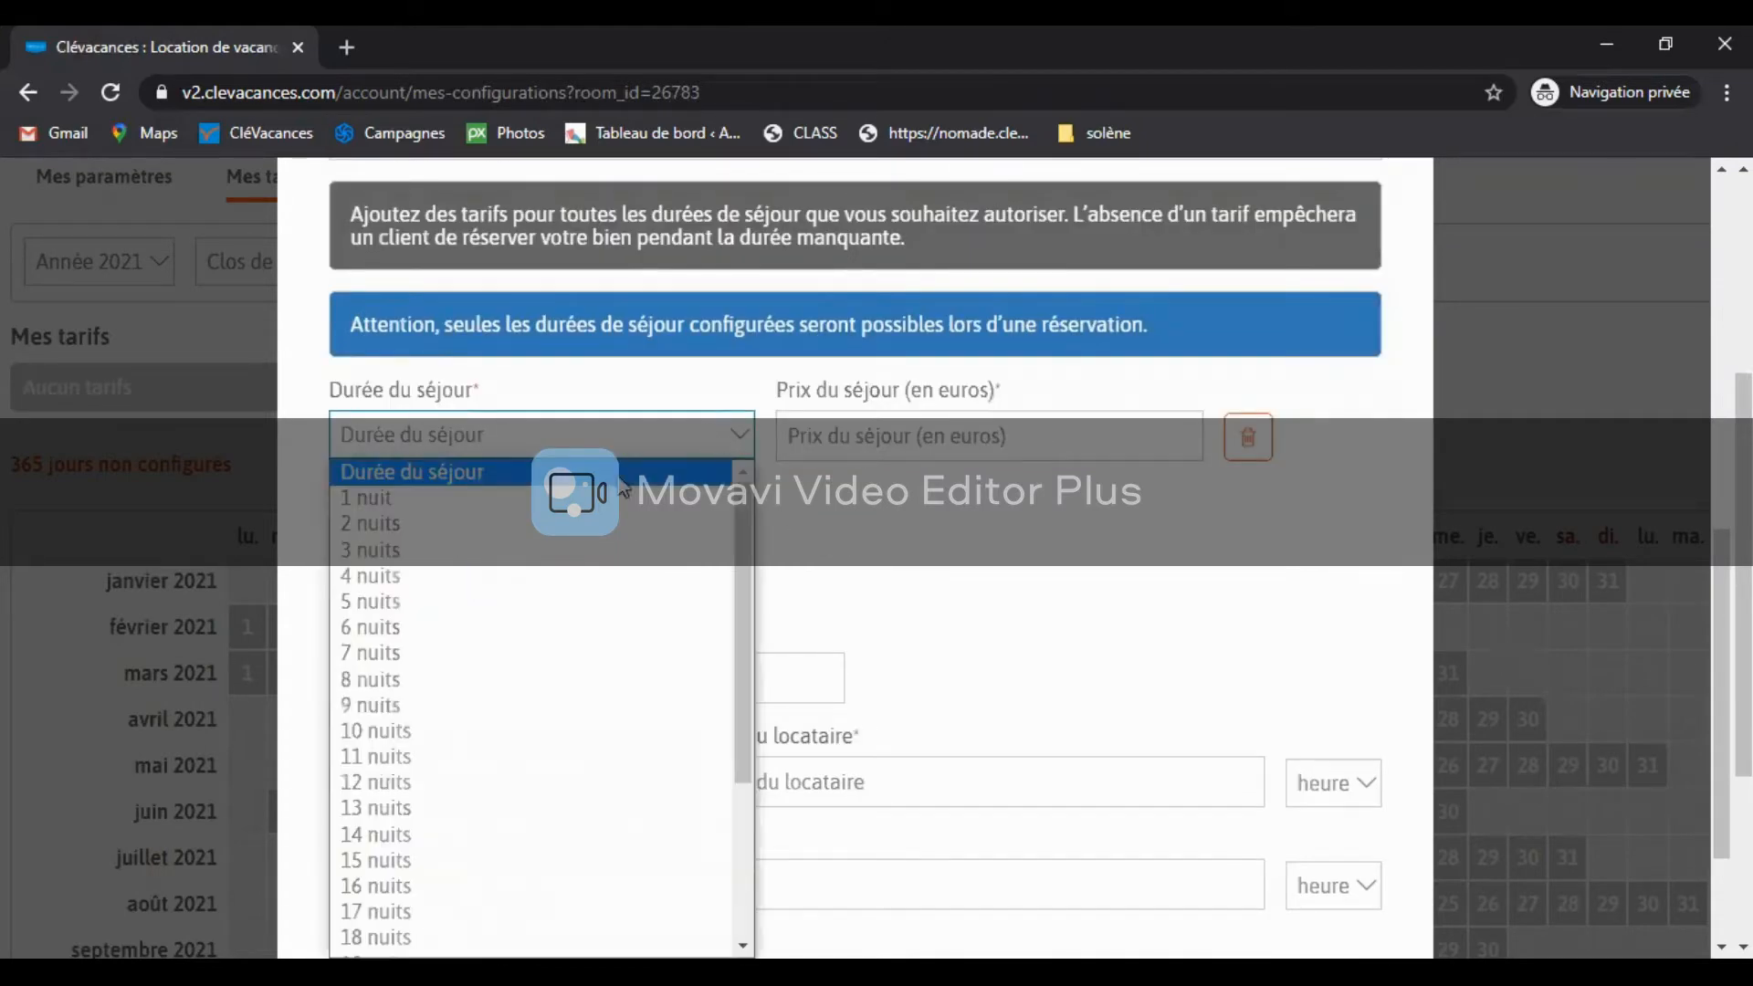
pyautogui.click(366, 645)
pyautogui.click(1014, 436)
pyautogui.write('700')
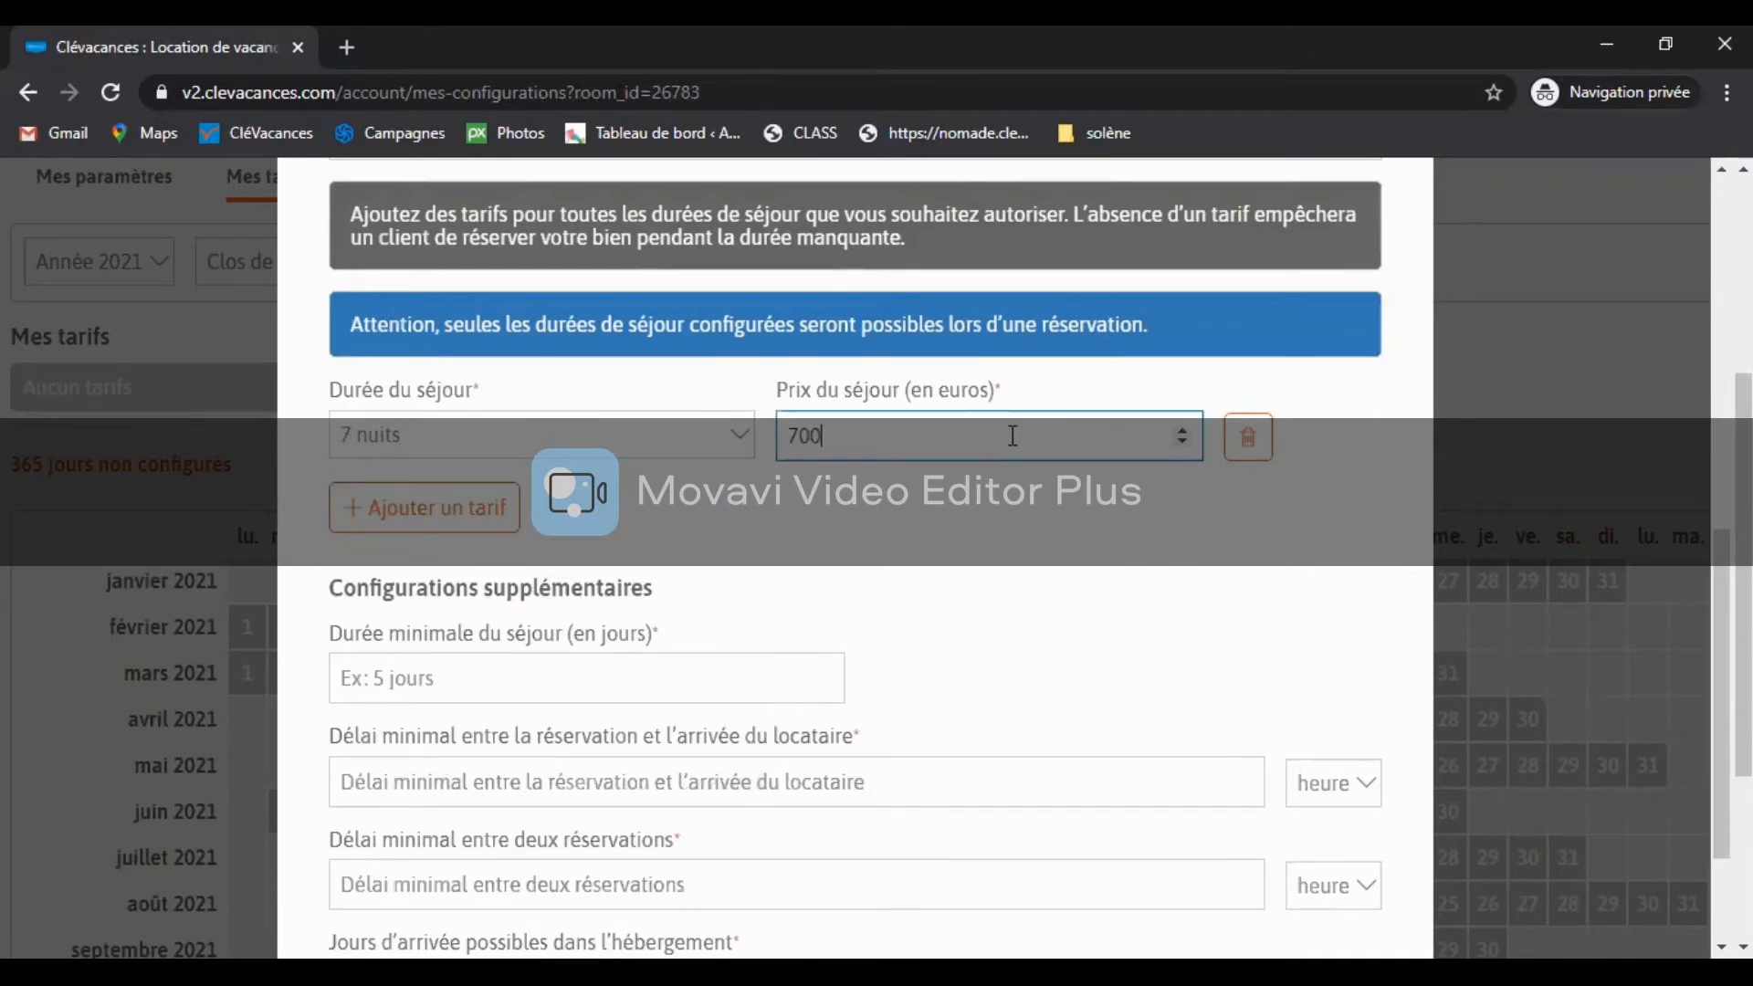
# Step: Set the minimum length of stay for the high-season rate to 7 days
pyautogui.click(381, 688)
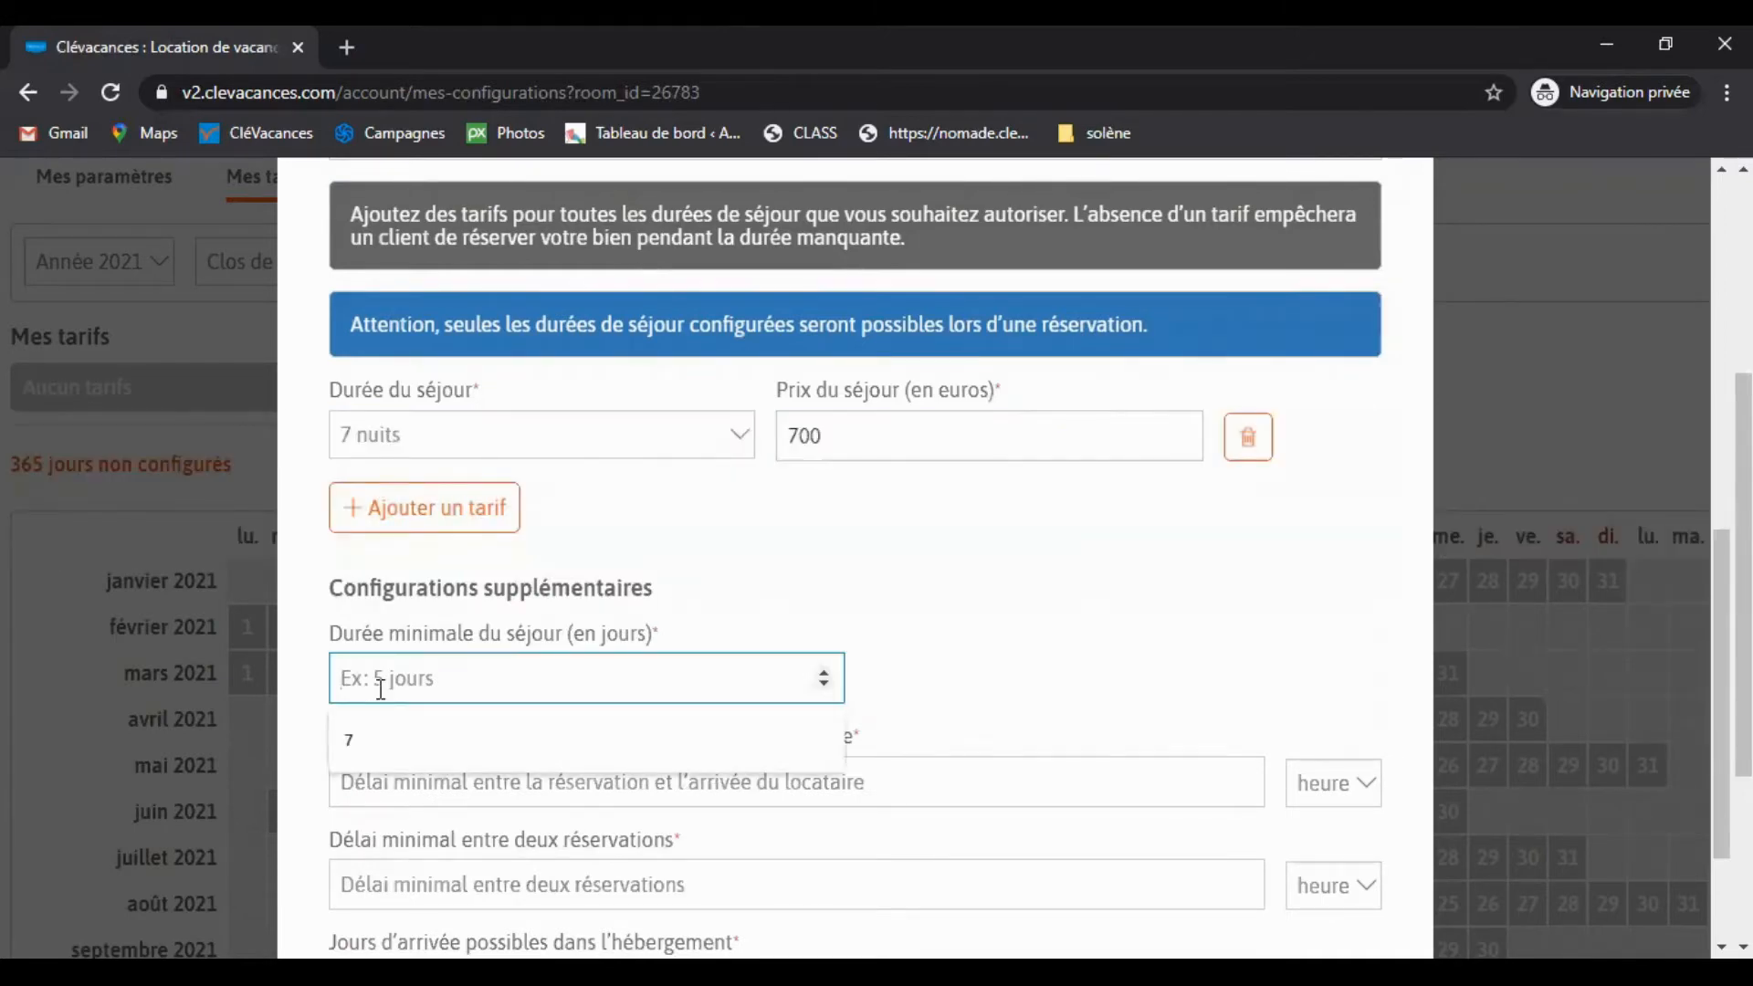
pyautogui.write('7')
pyautogui.scroll(-2, 982, 607)
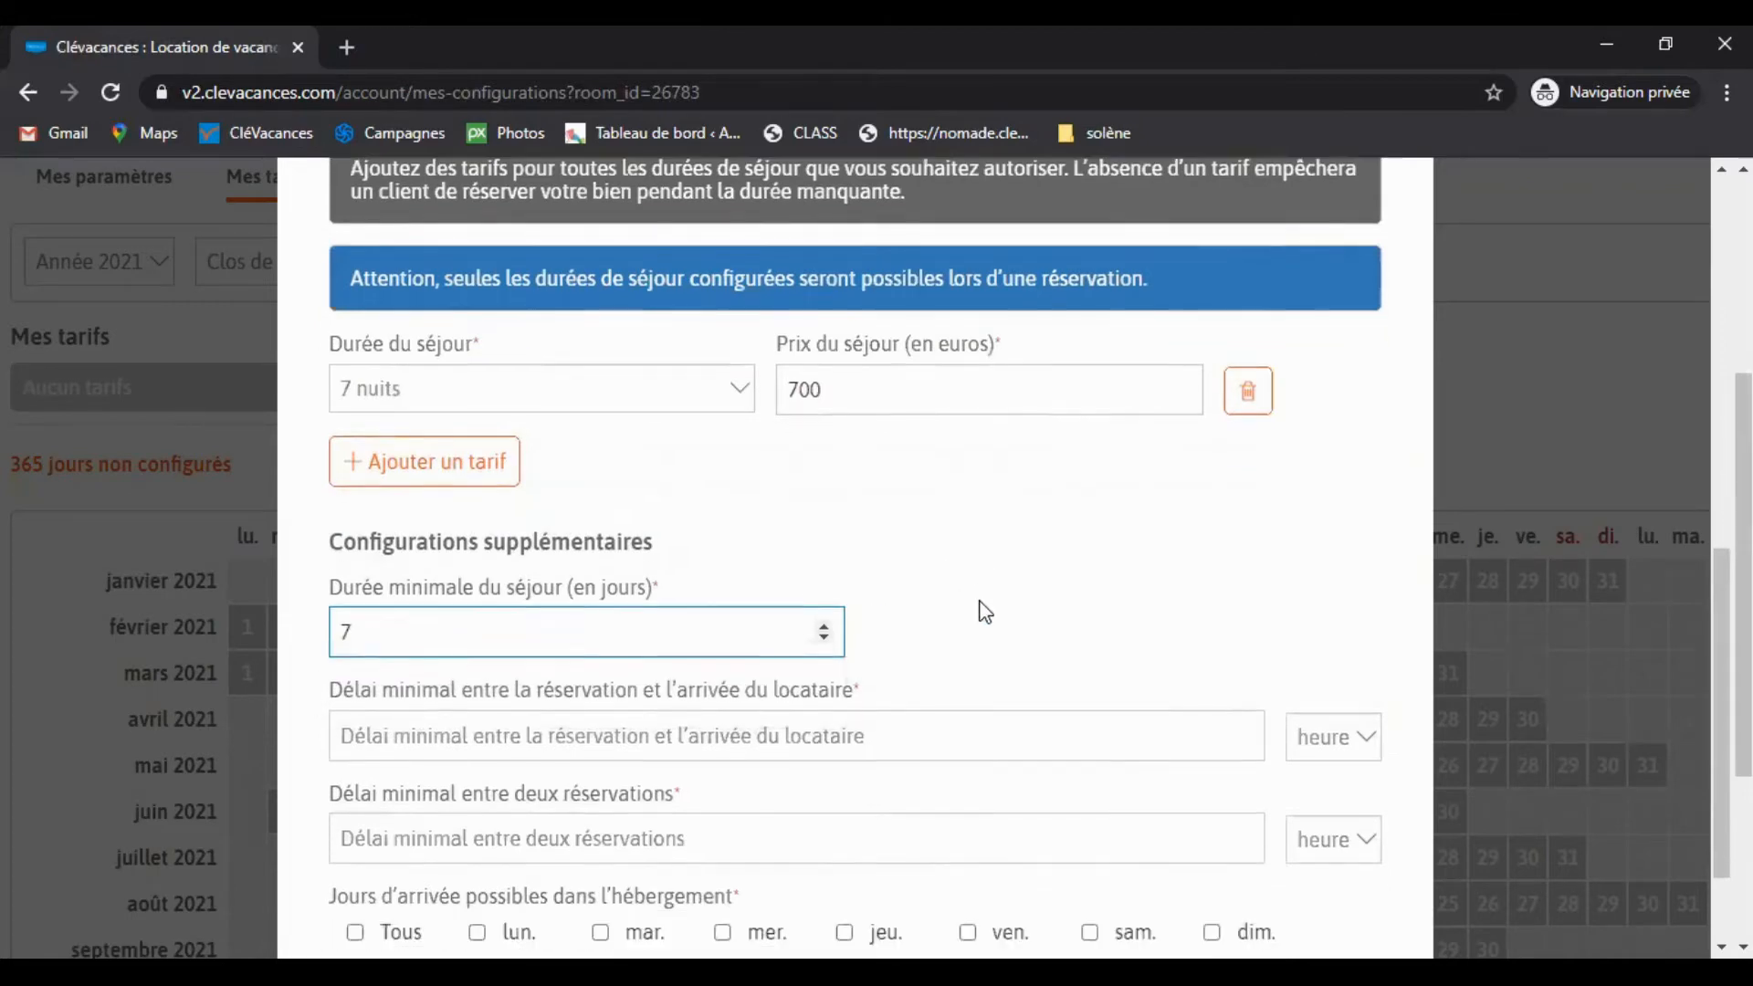
pyautogui.scroll(-1, 993, 605)
# Step: Set the minimum delay to 3 heures between booking and arrival, and to 8 heures between two bookings
pyautogui.click(476, 603)
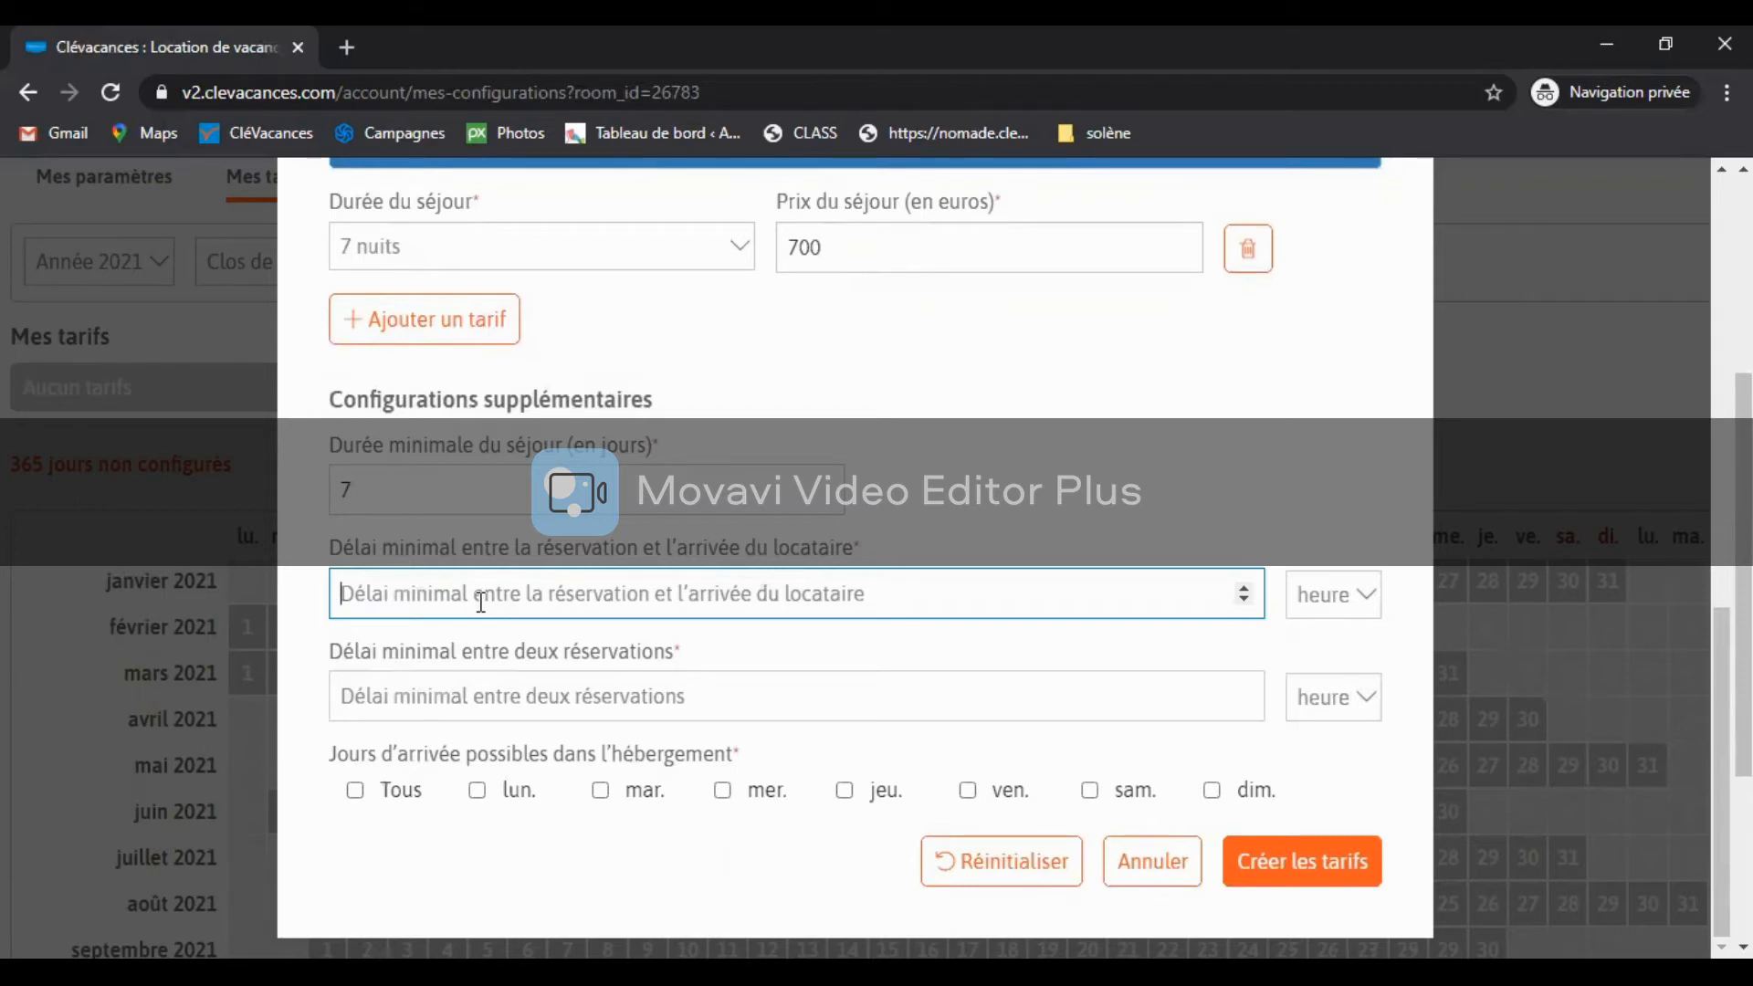
pyautogui.write('3')
pyautogui.click(1355, 595)
pyautogui.click(1336, 661)
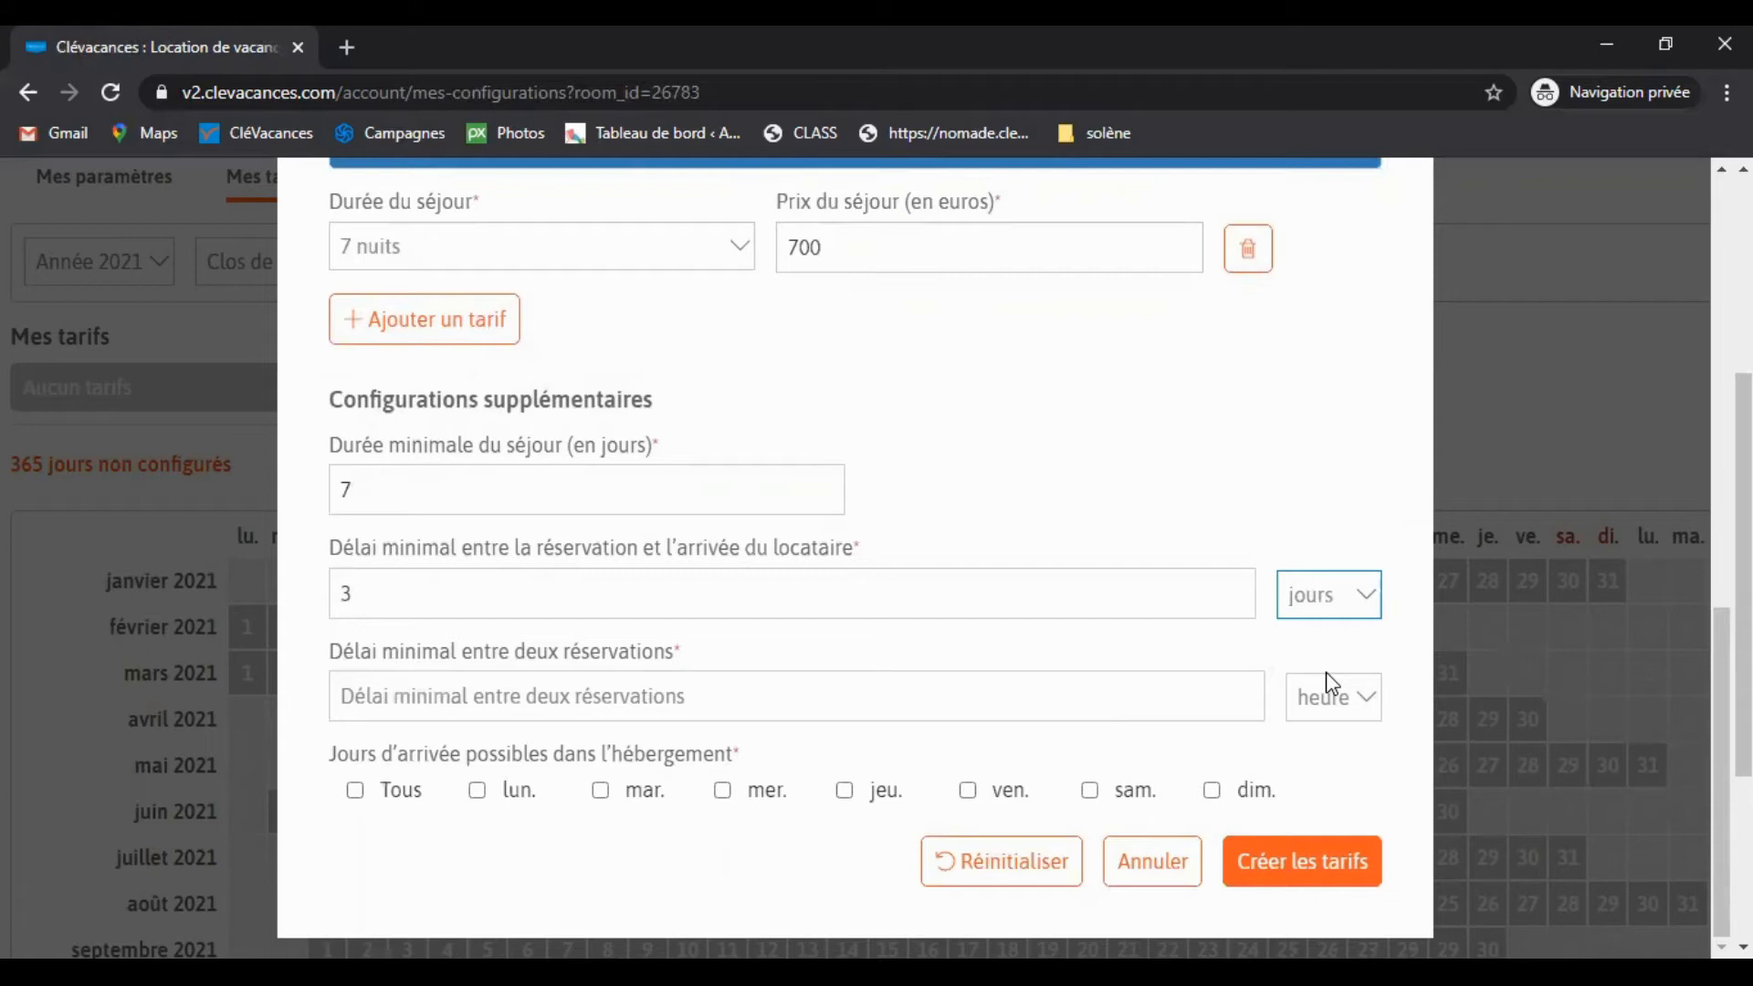
pyautogui.click(1365, 594)
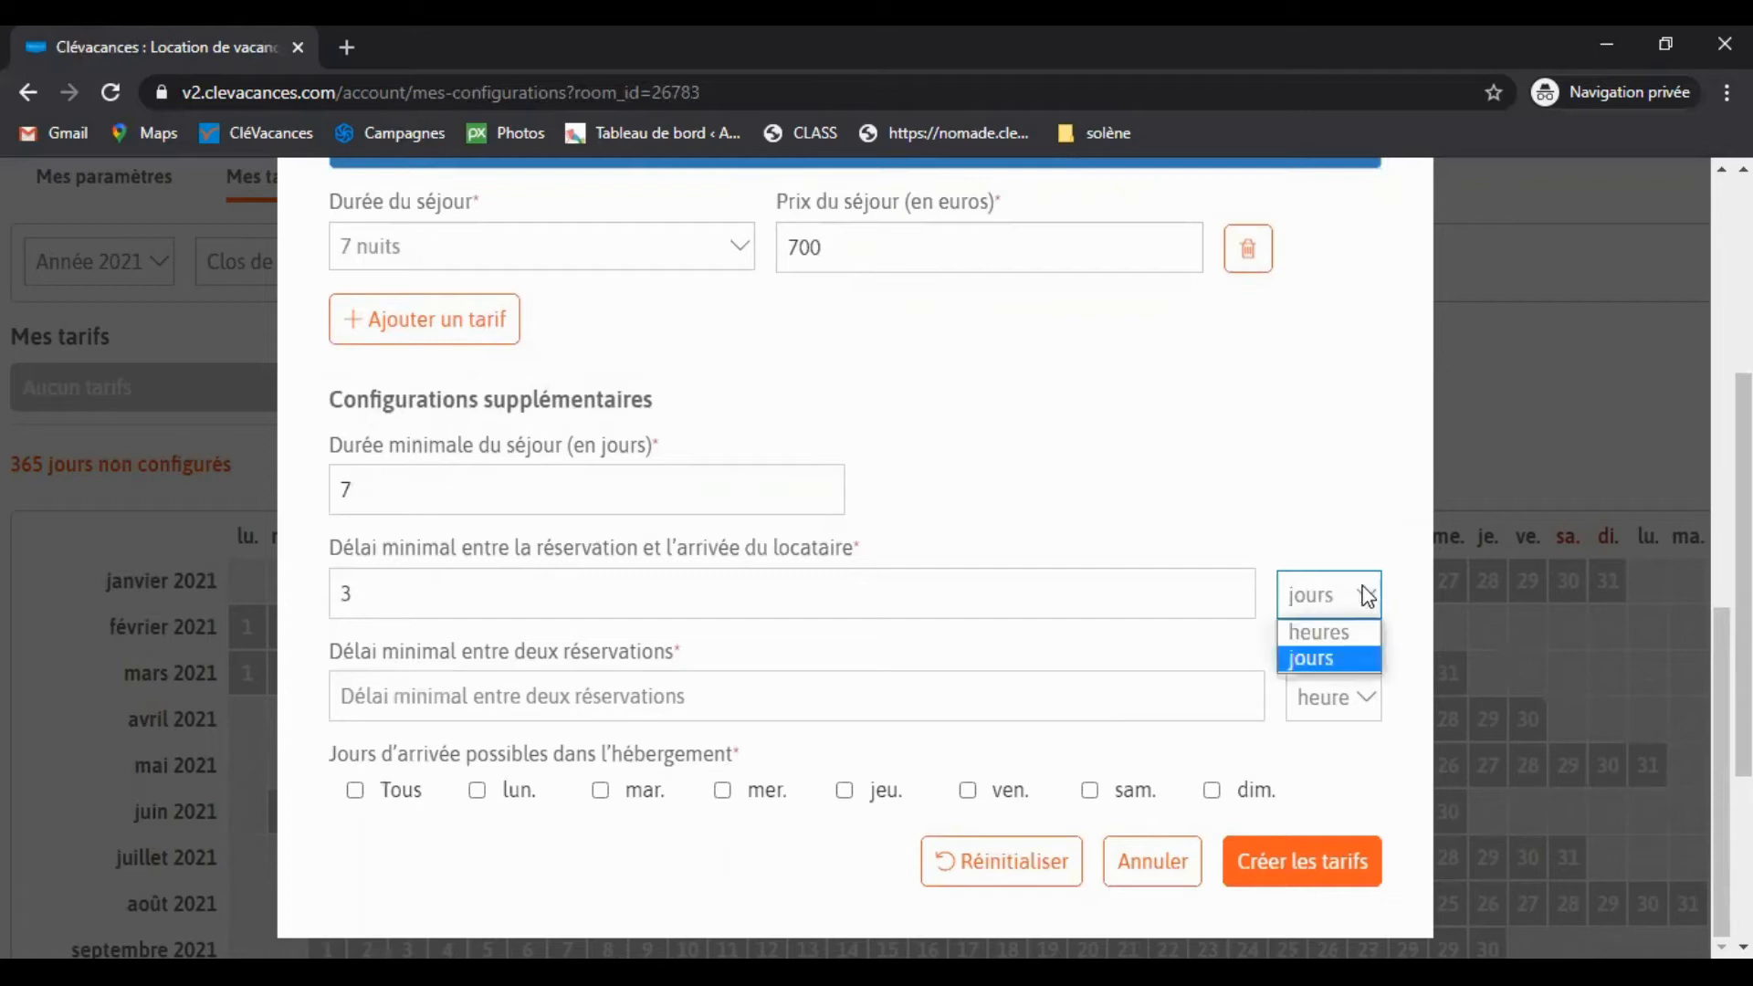
pyautogui.click(1354, 630)
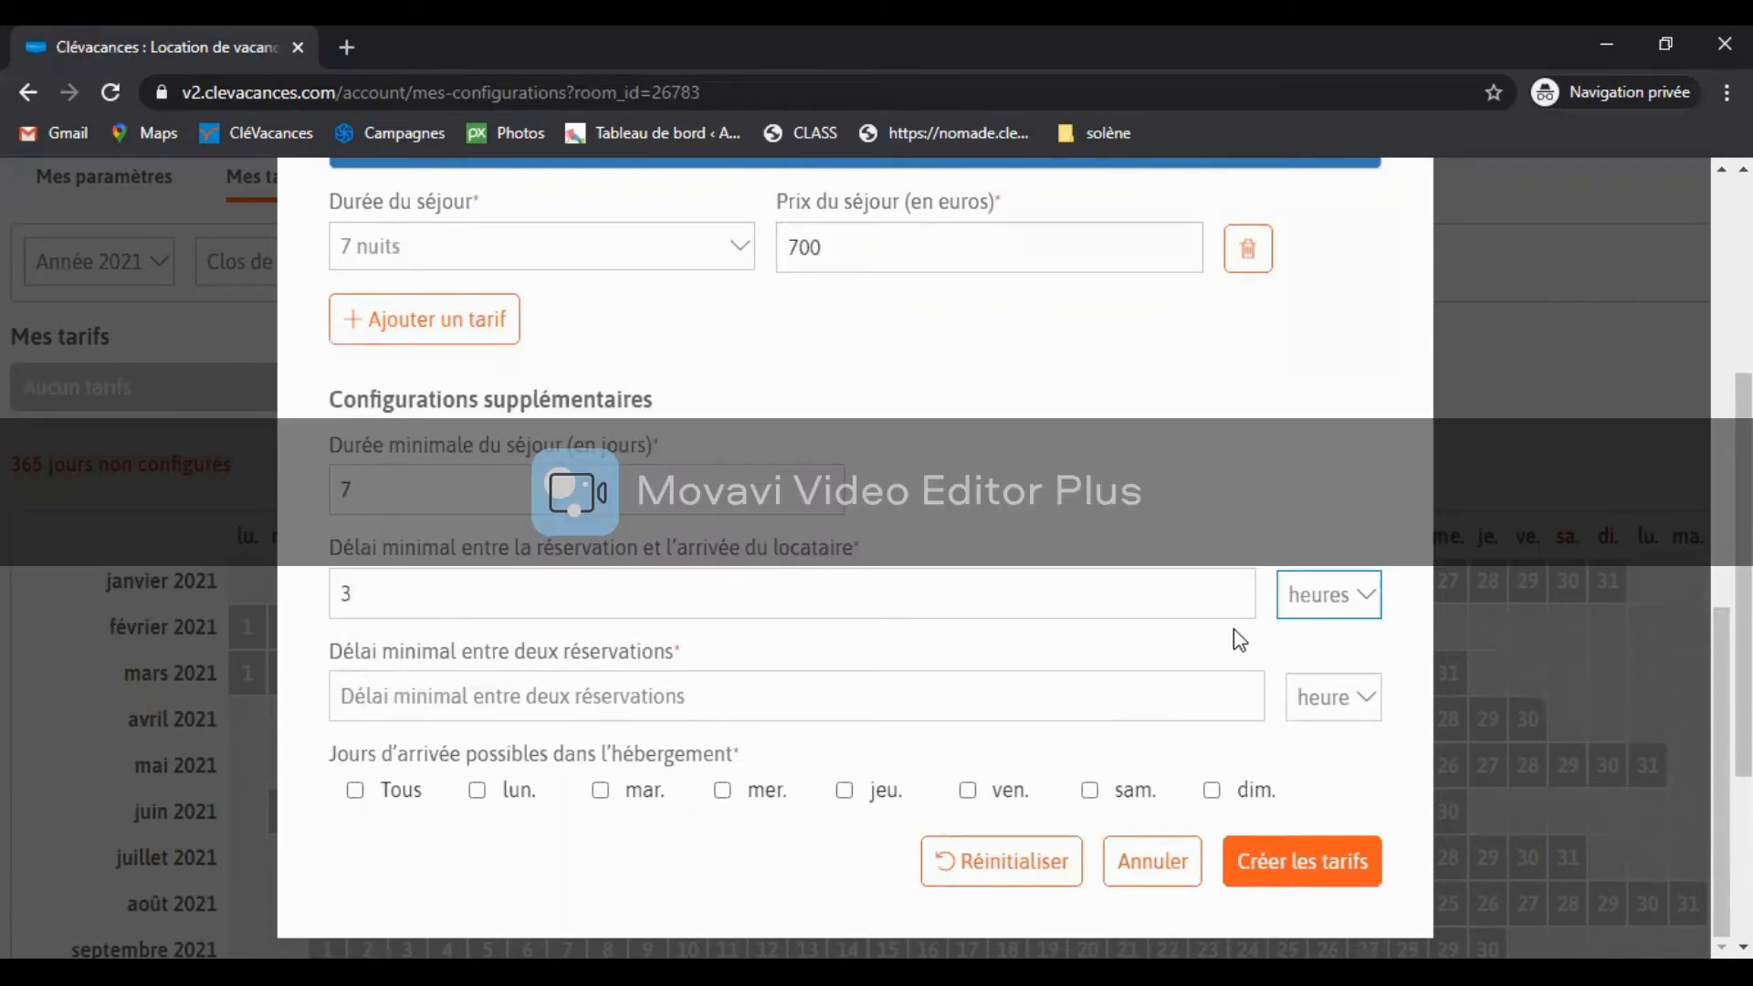
pyautogui.click(399, 707)
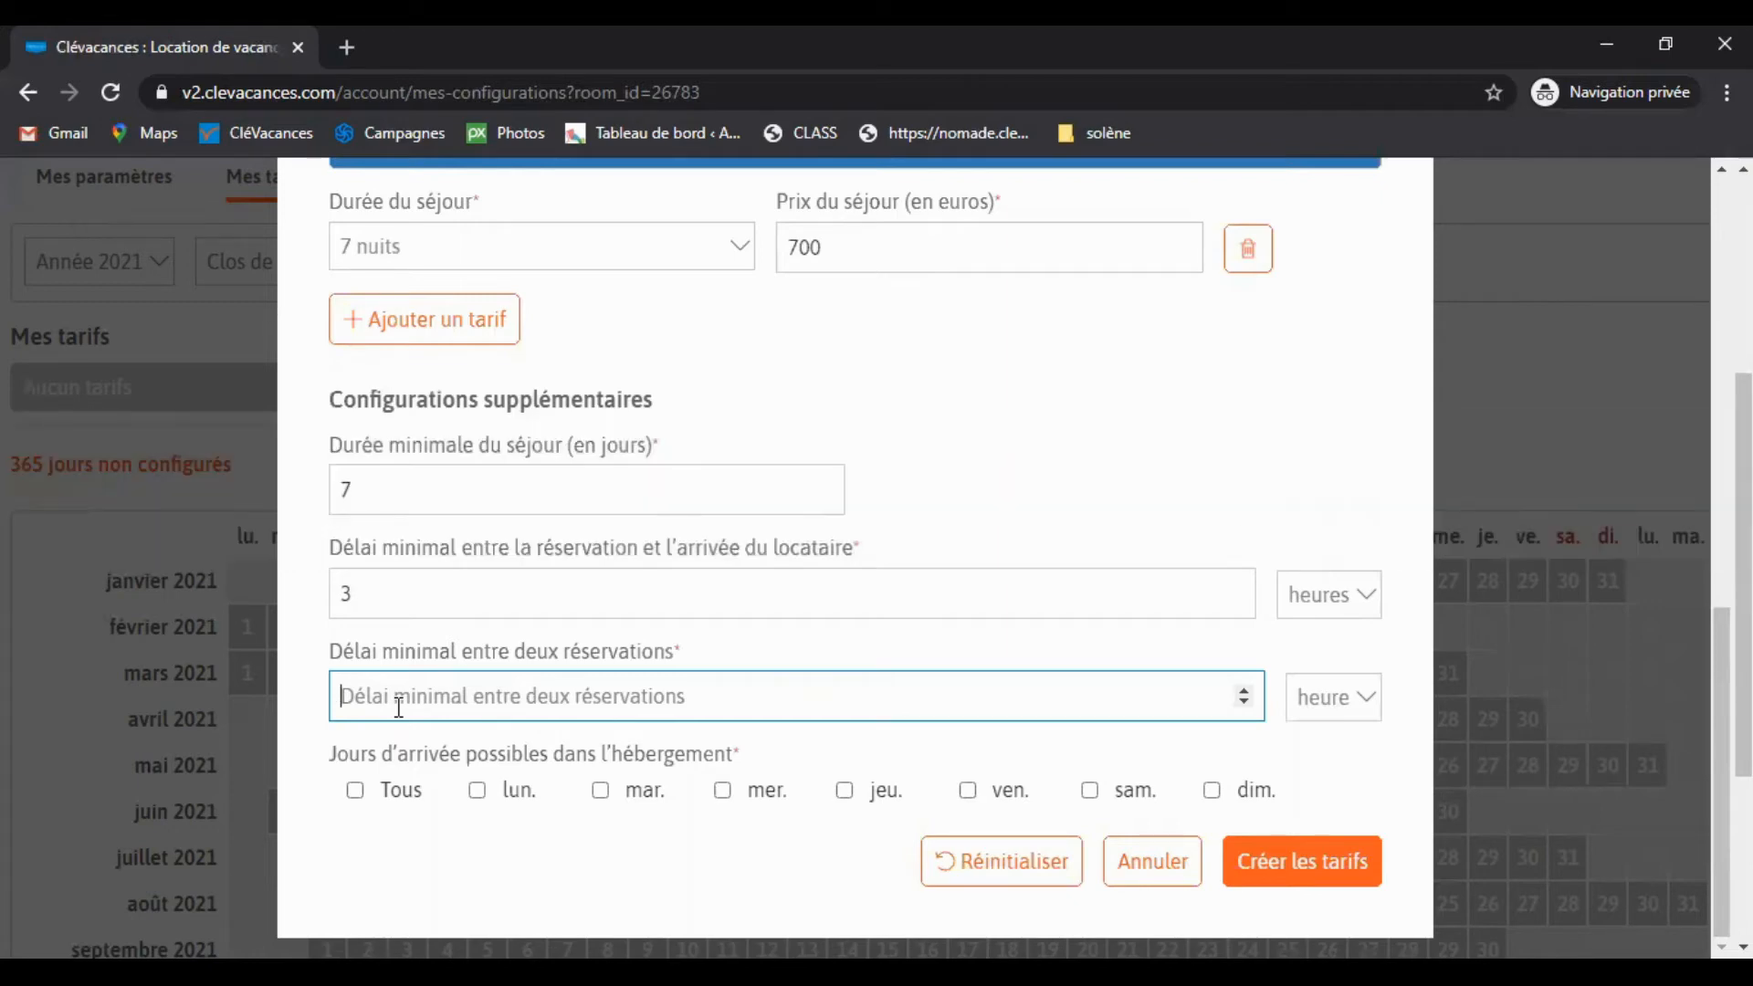
pyautogui.write('8')
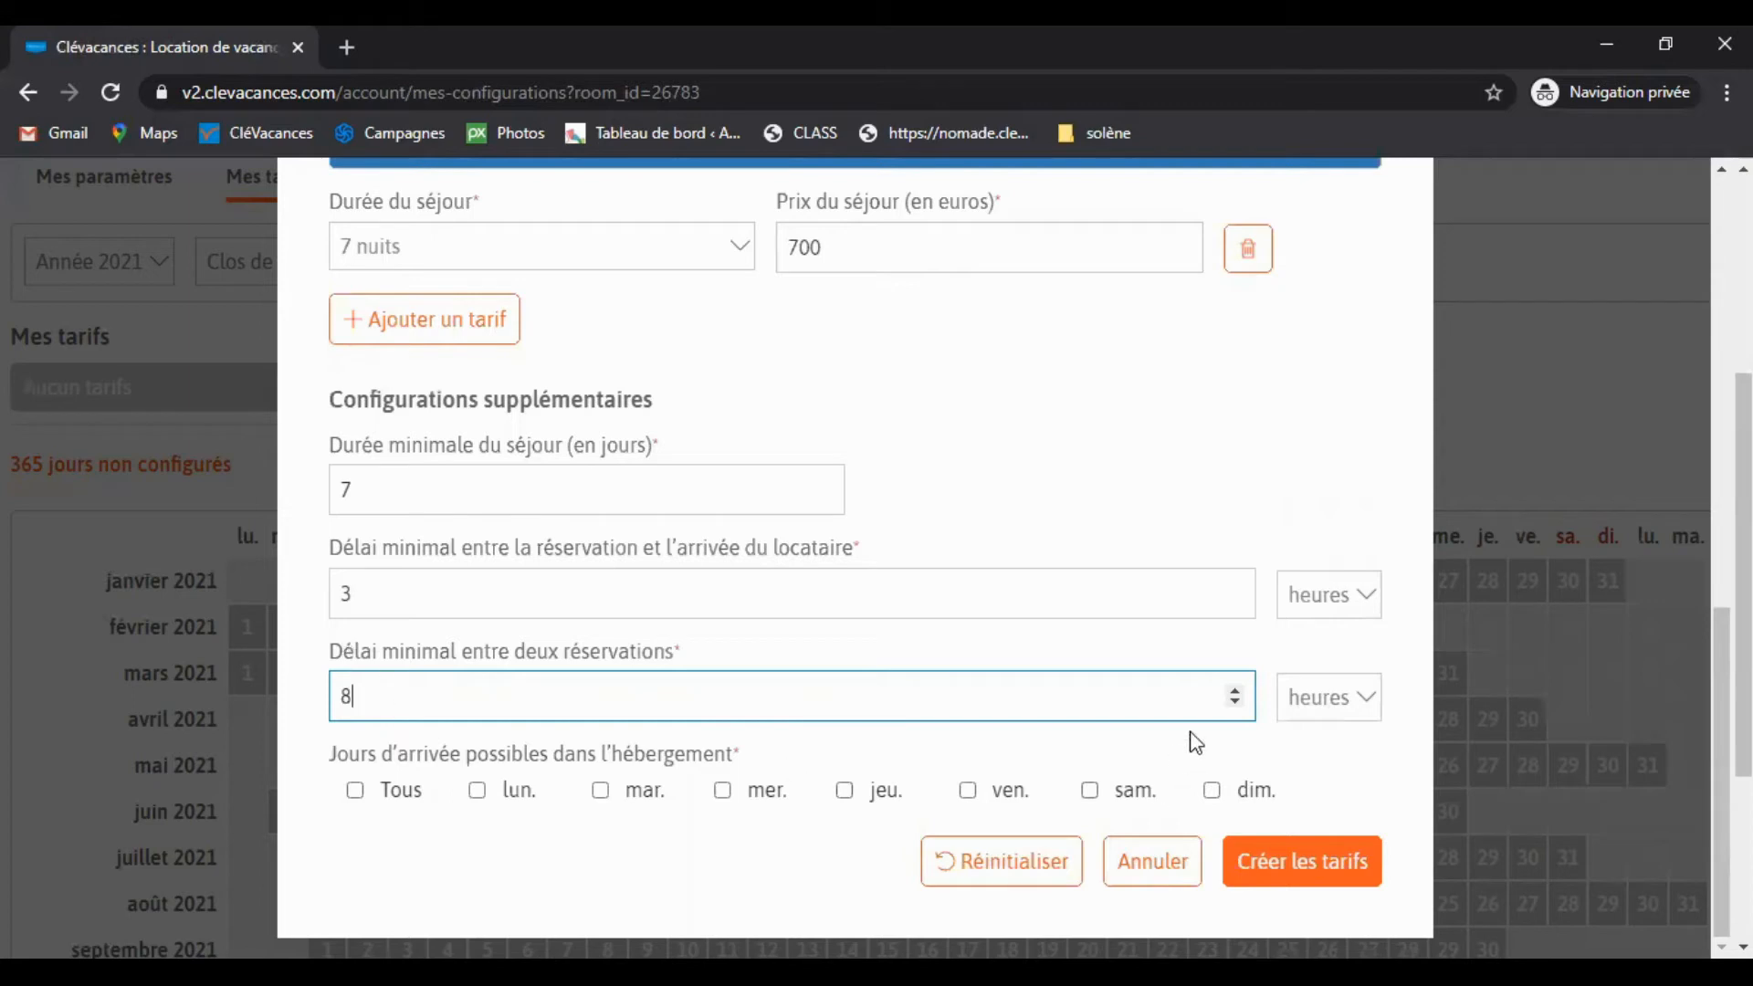
# Step: Allow arrivals on Saturday (sam.) and create the high-season rates
pyautogui.click(1091, 792)
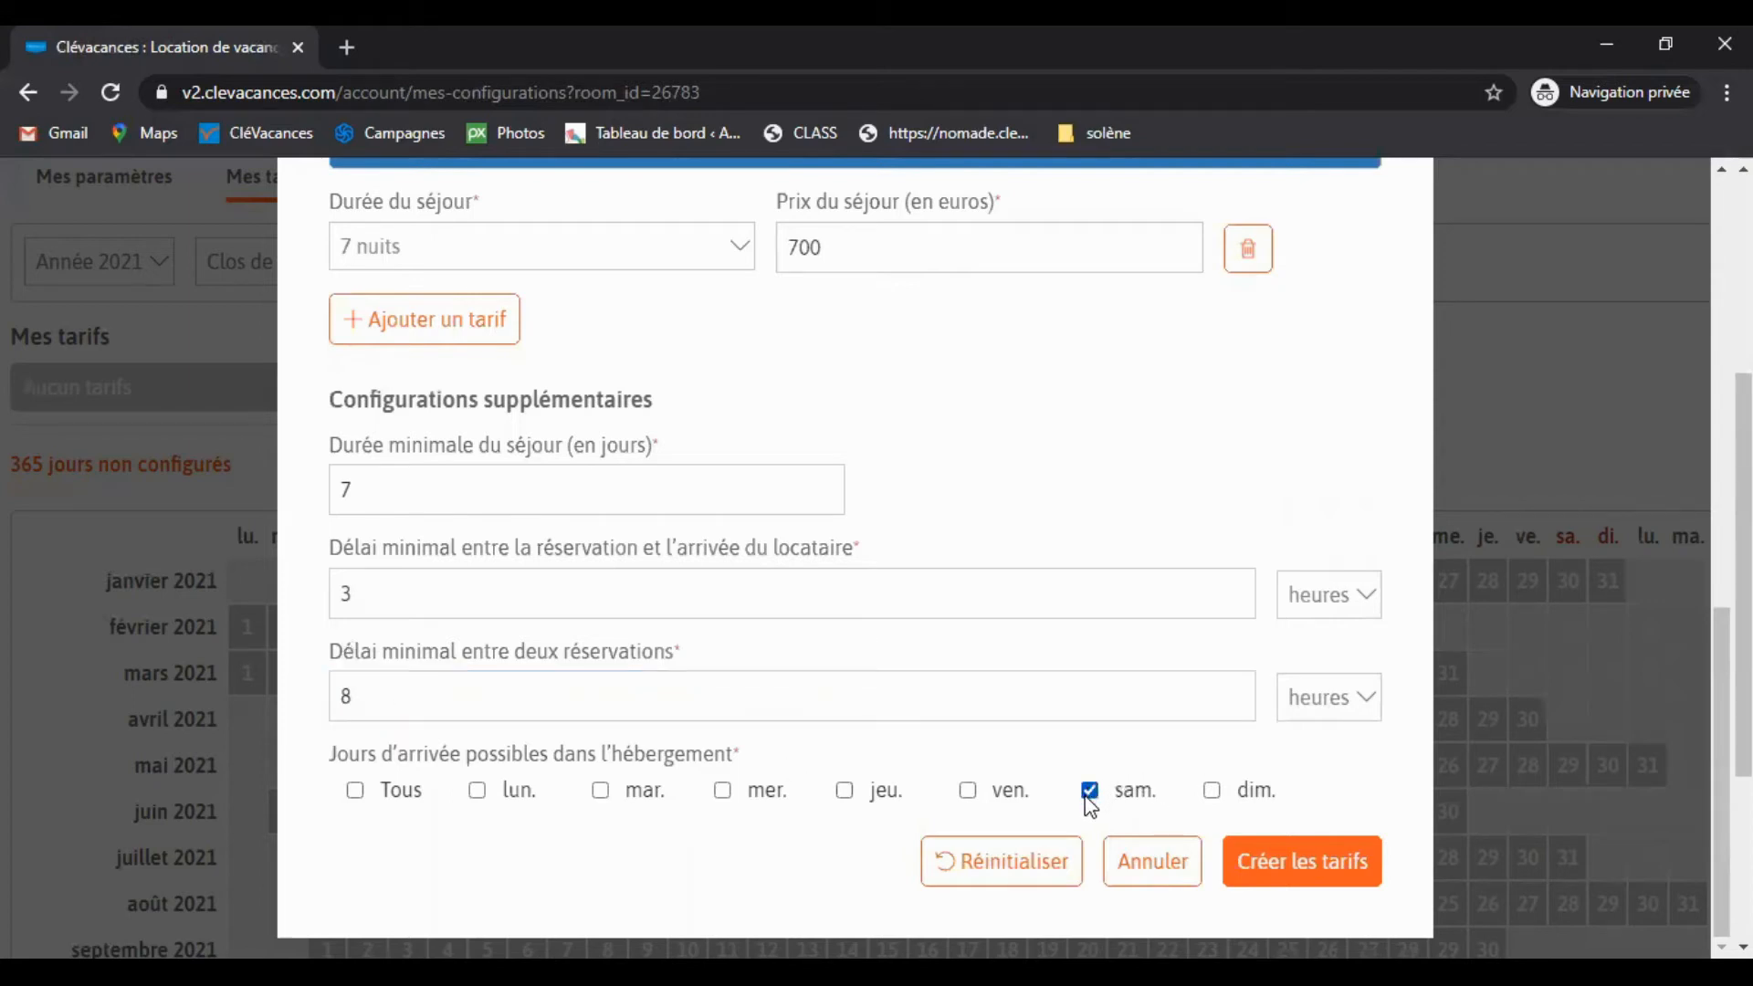
pyautogui.click(1312, 879)
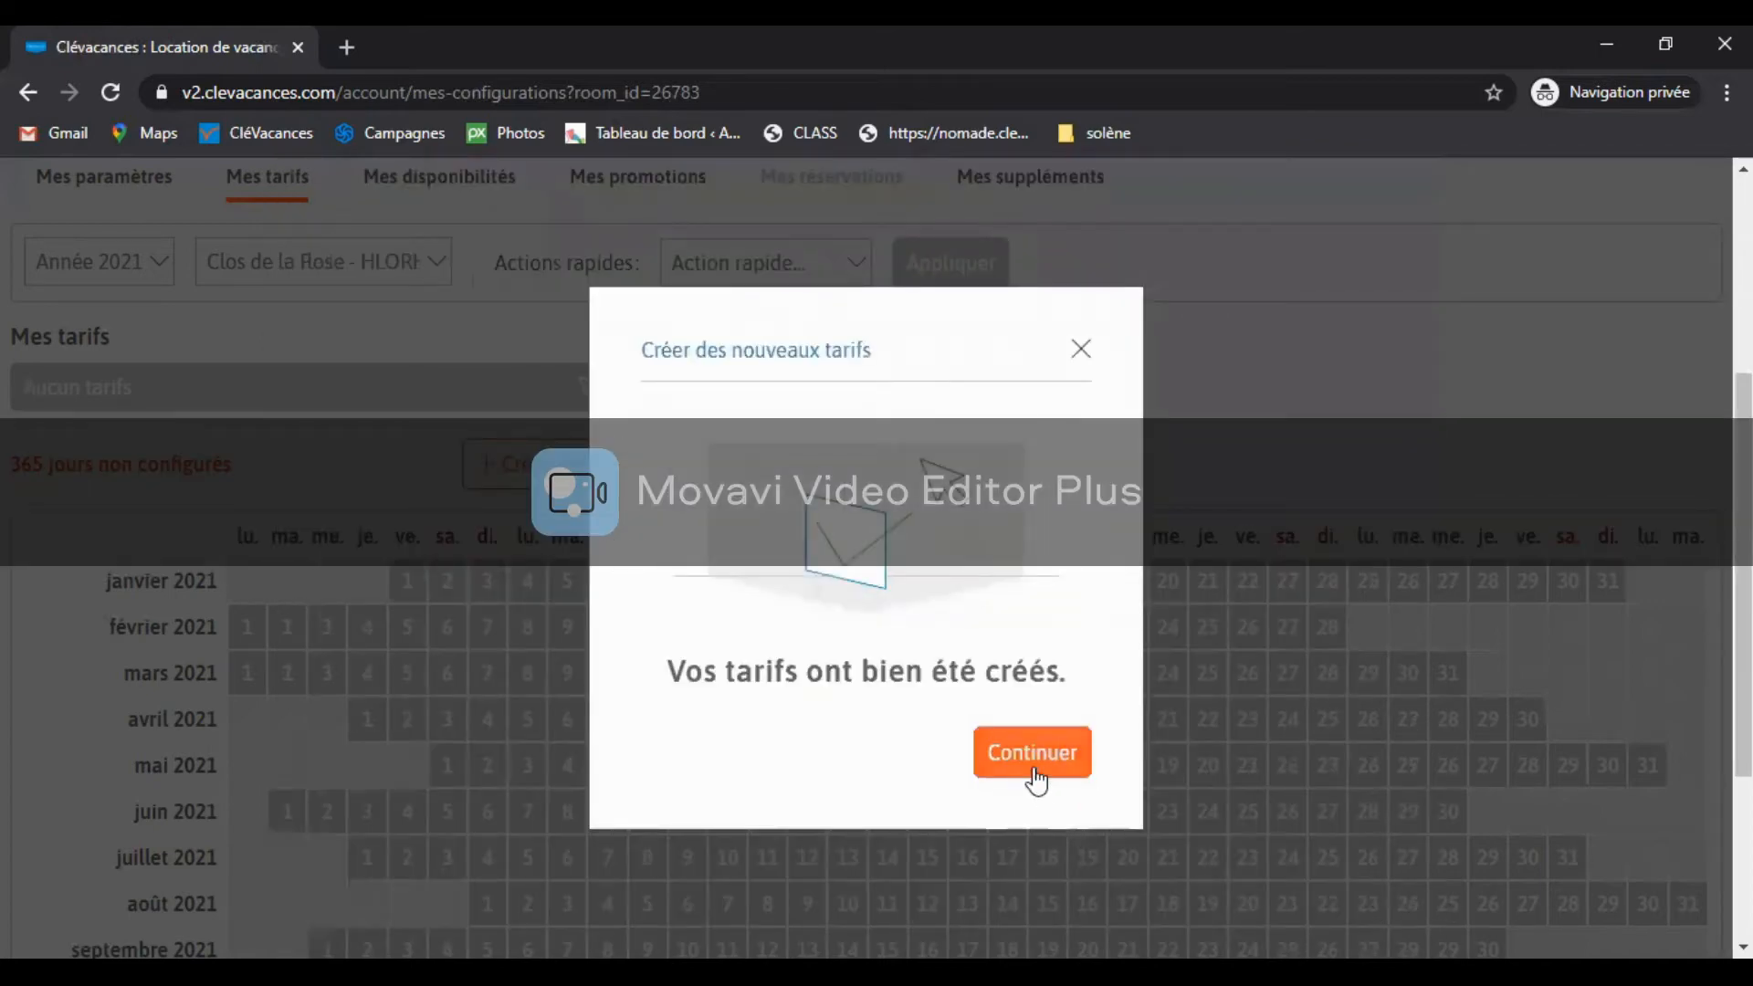
pyautogui.click(1035, 776)
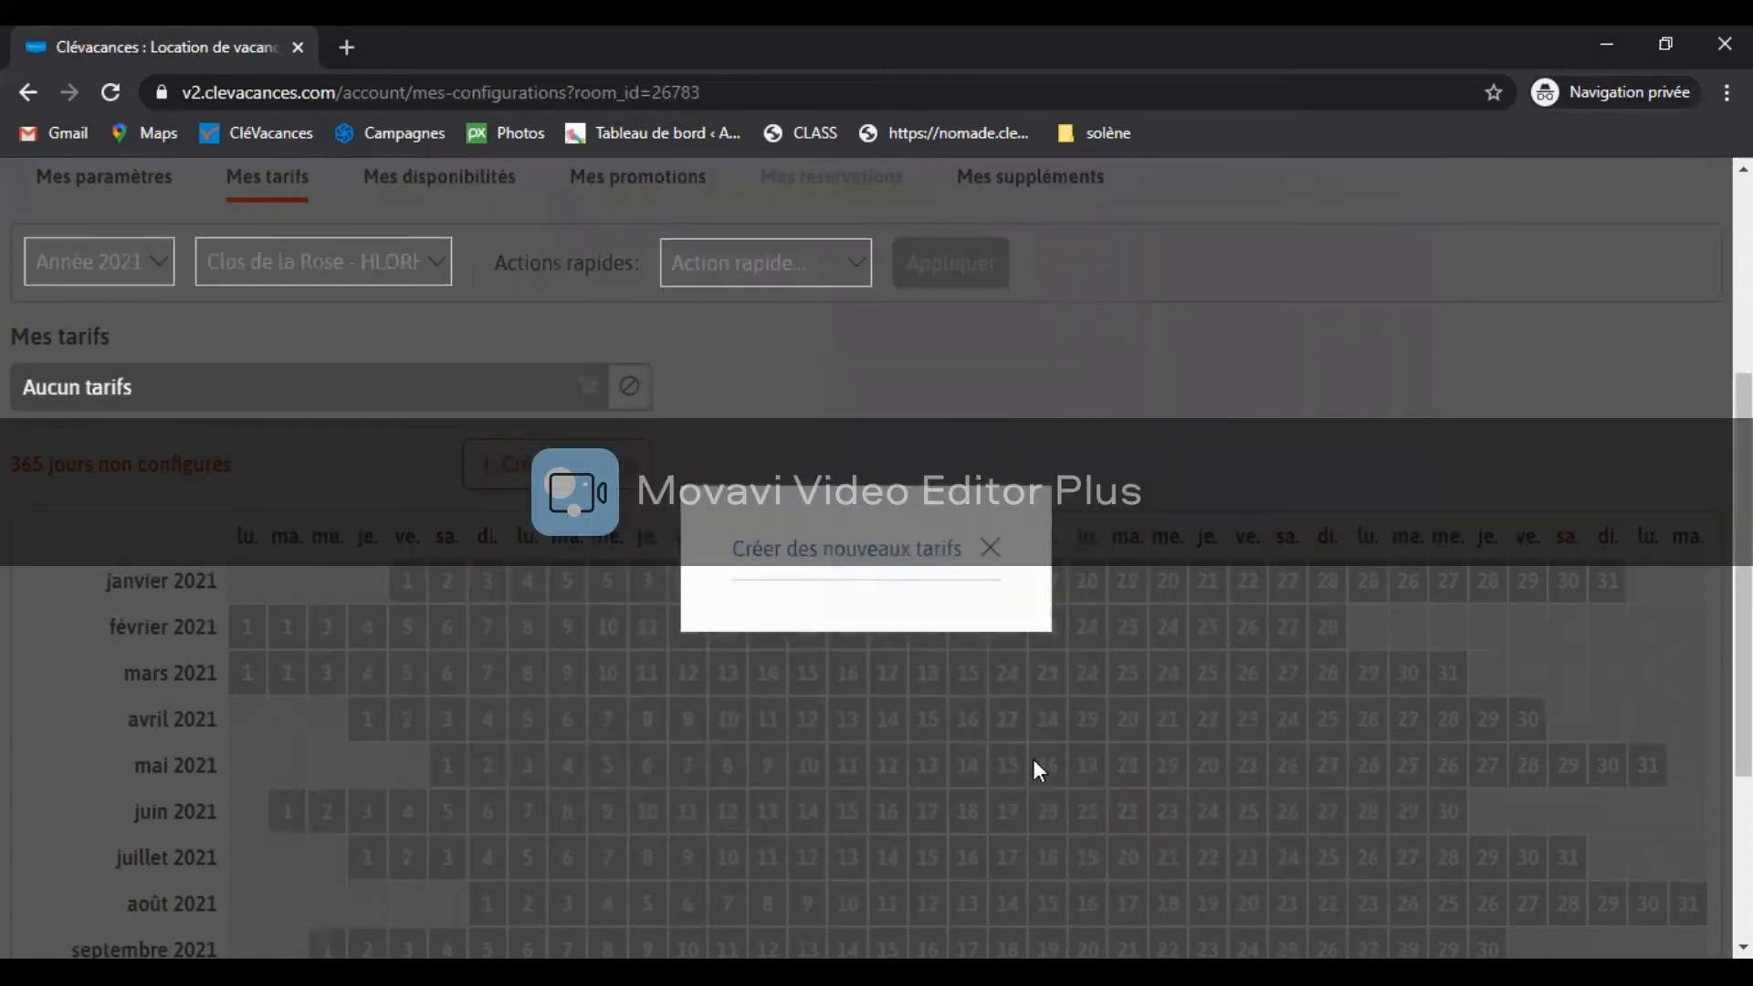
pyautogui.scroll(-1, 1671, 671)
pyautogui.scroll(-1, 1671, 671)
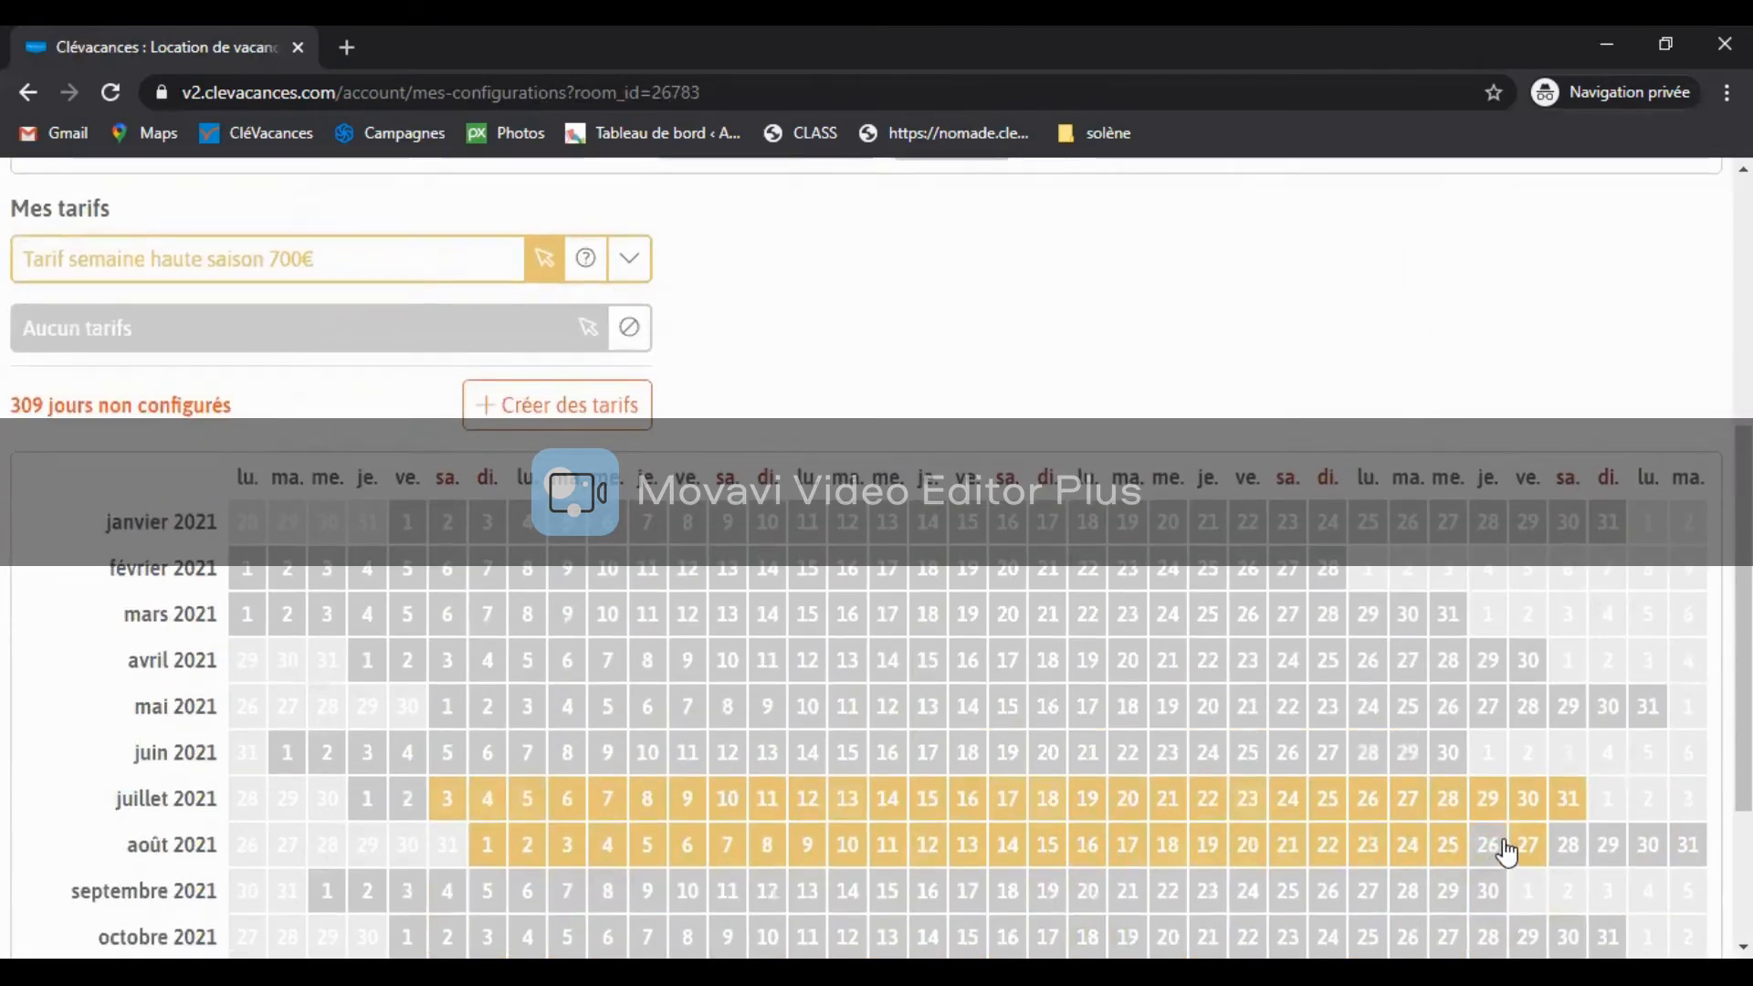
pyautogui.moveTo(587, 265)
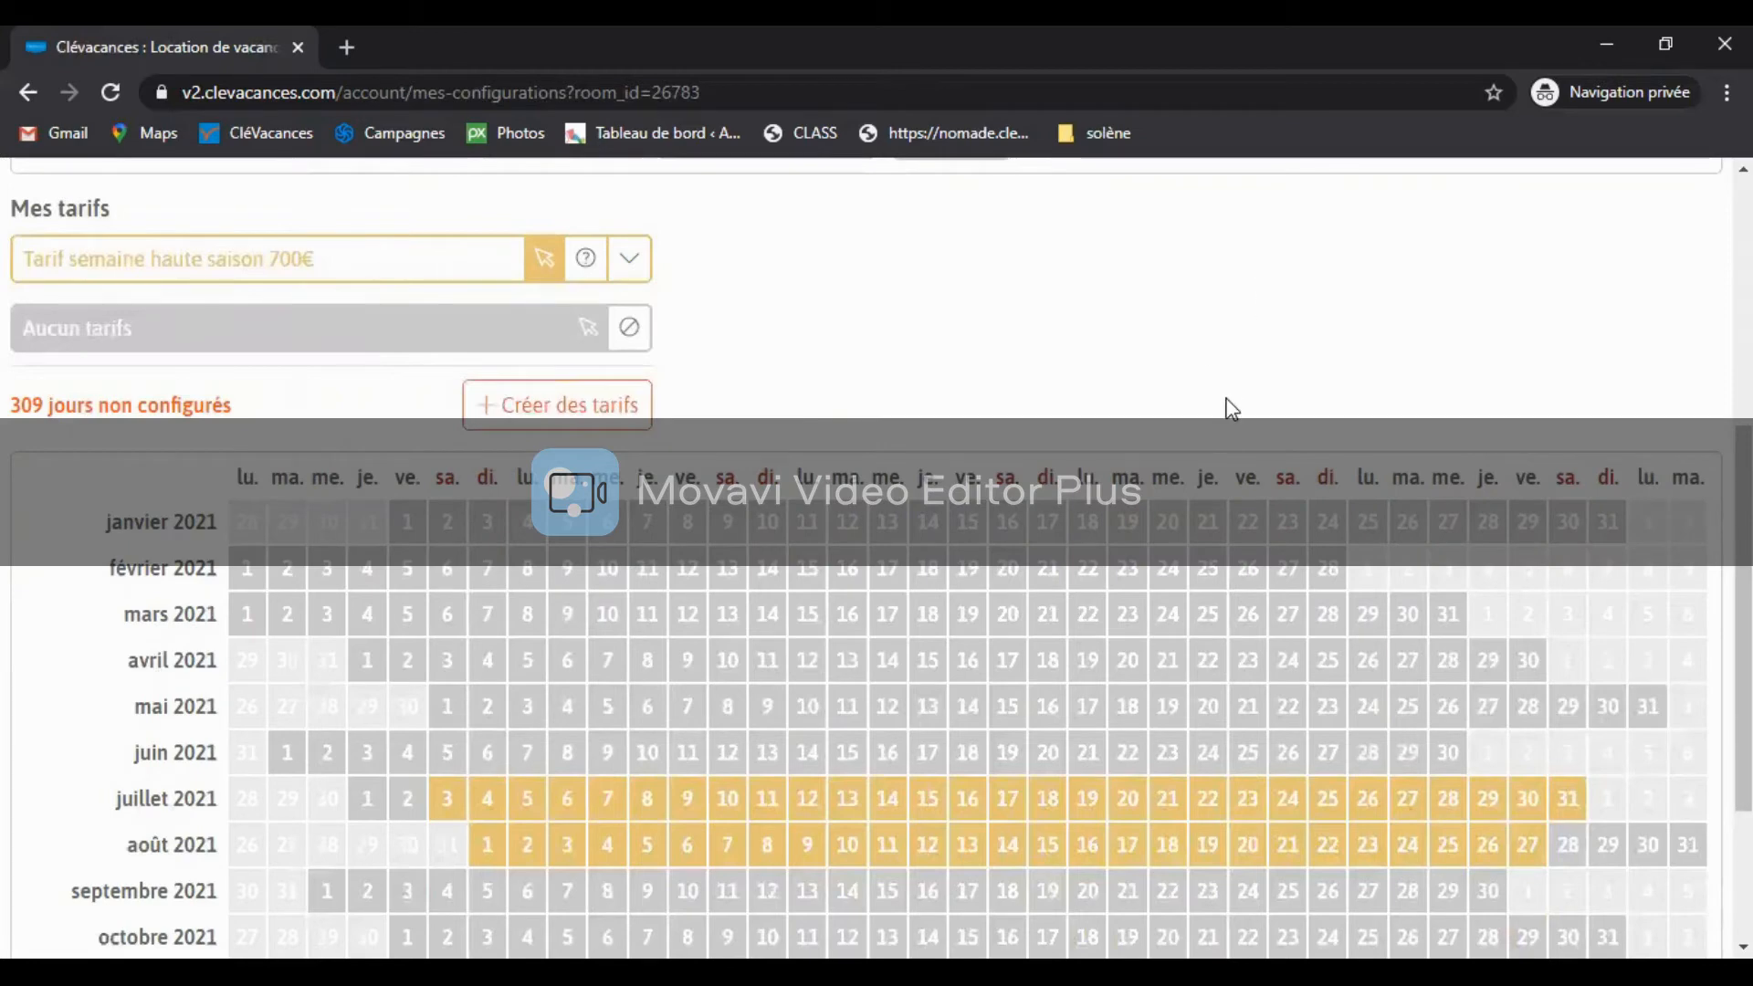
pyautogui.scroll(-1, 1235, 404)
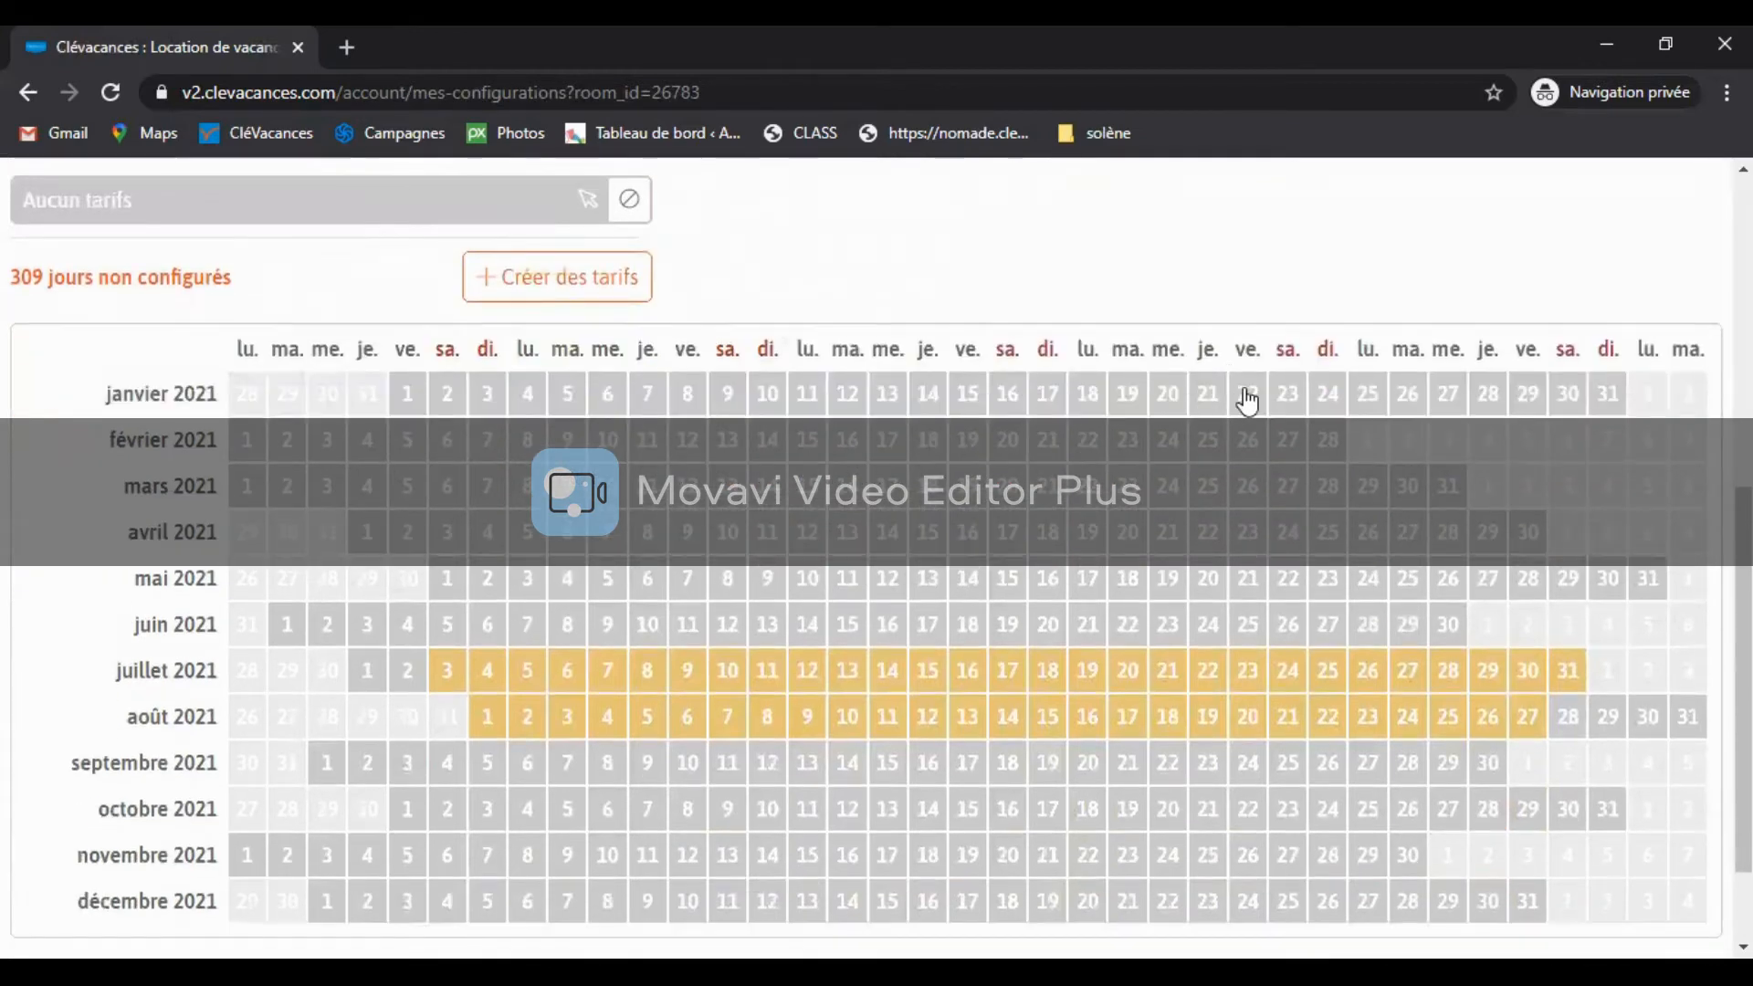
# Step: Start a new rate period named "Moyenne saison" with the season type "moyenne saison"
pyautogui.scroll(2, 959, 270)
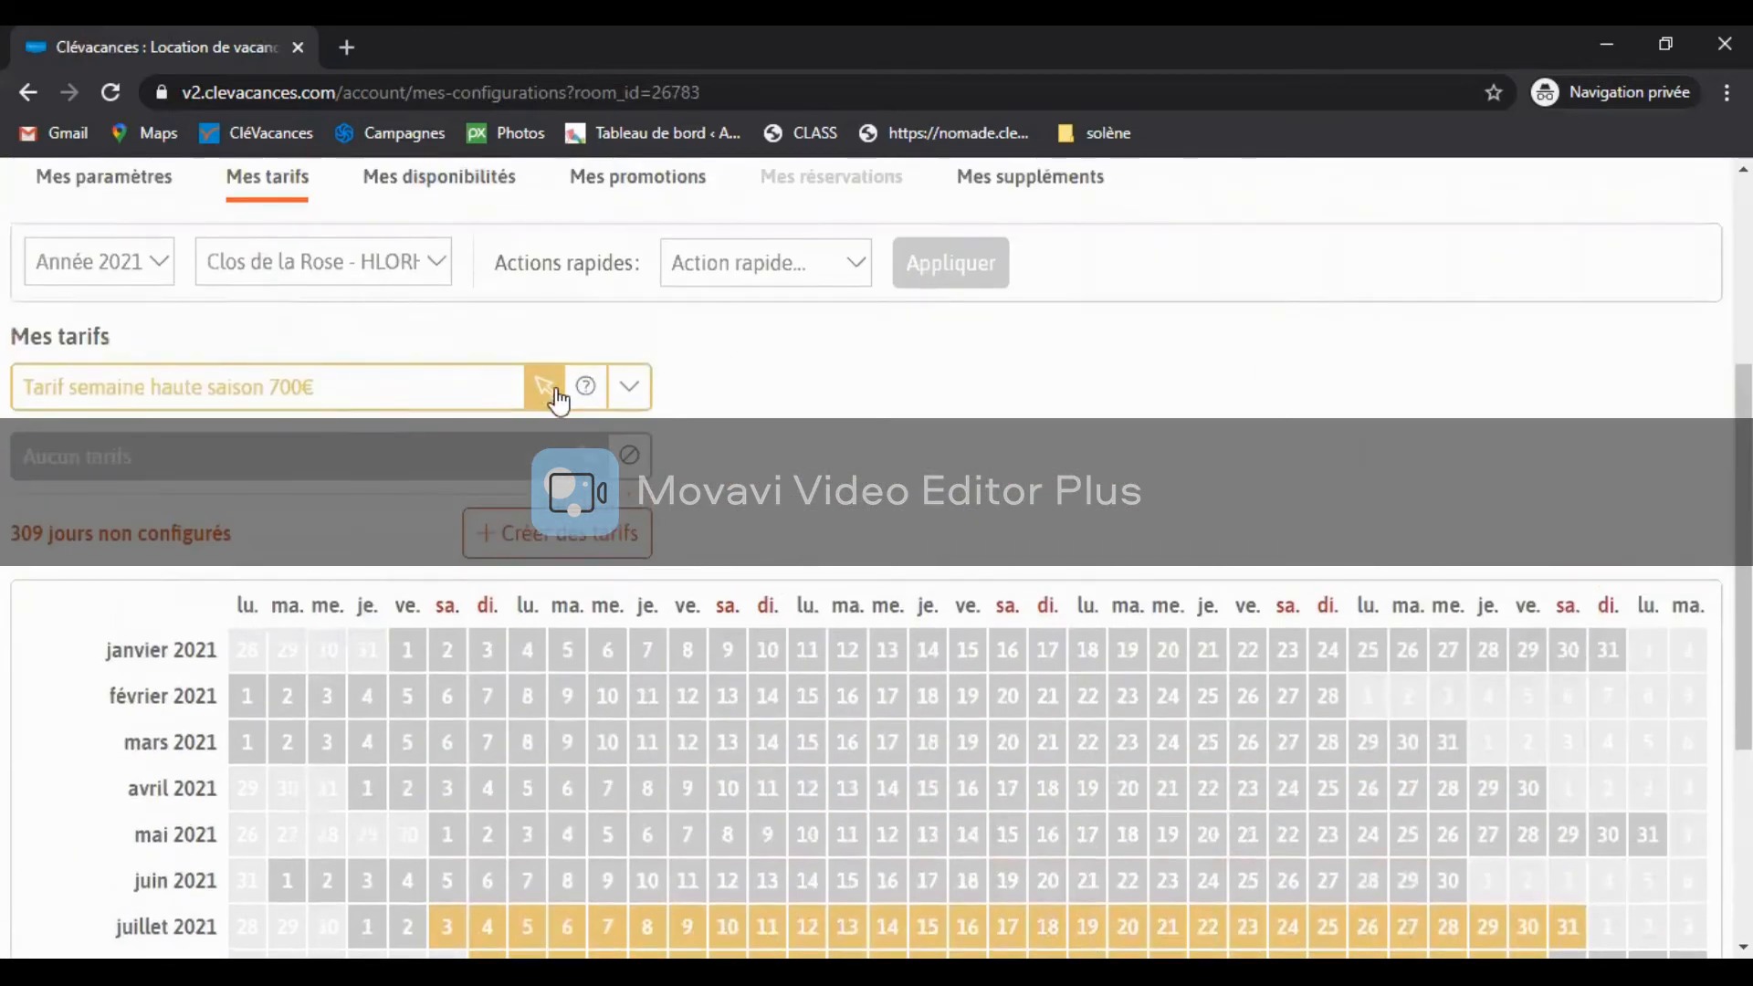
pyautogui.click(536, 540)
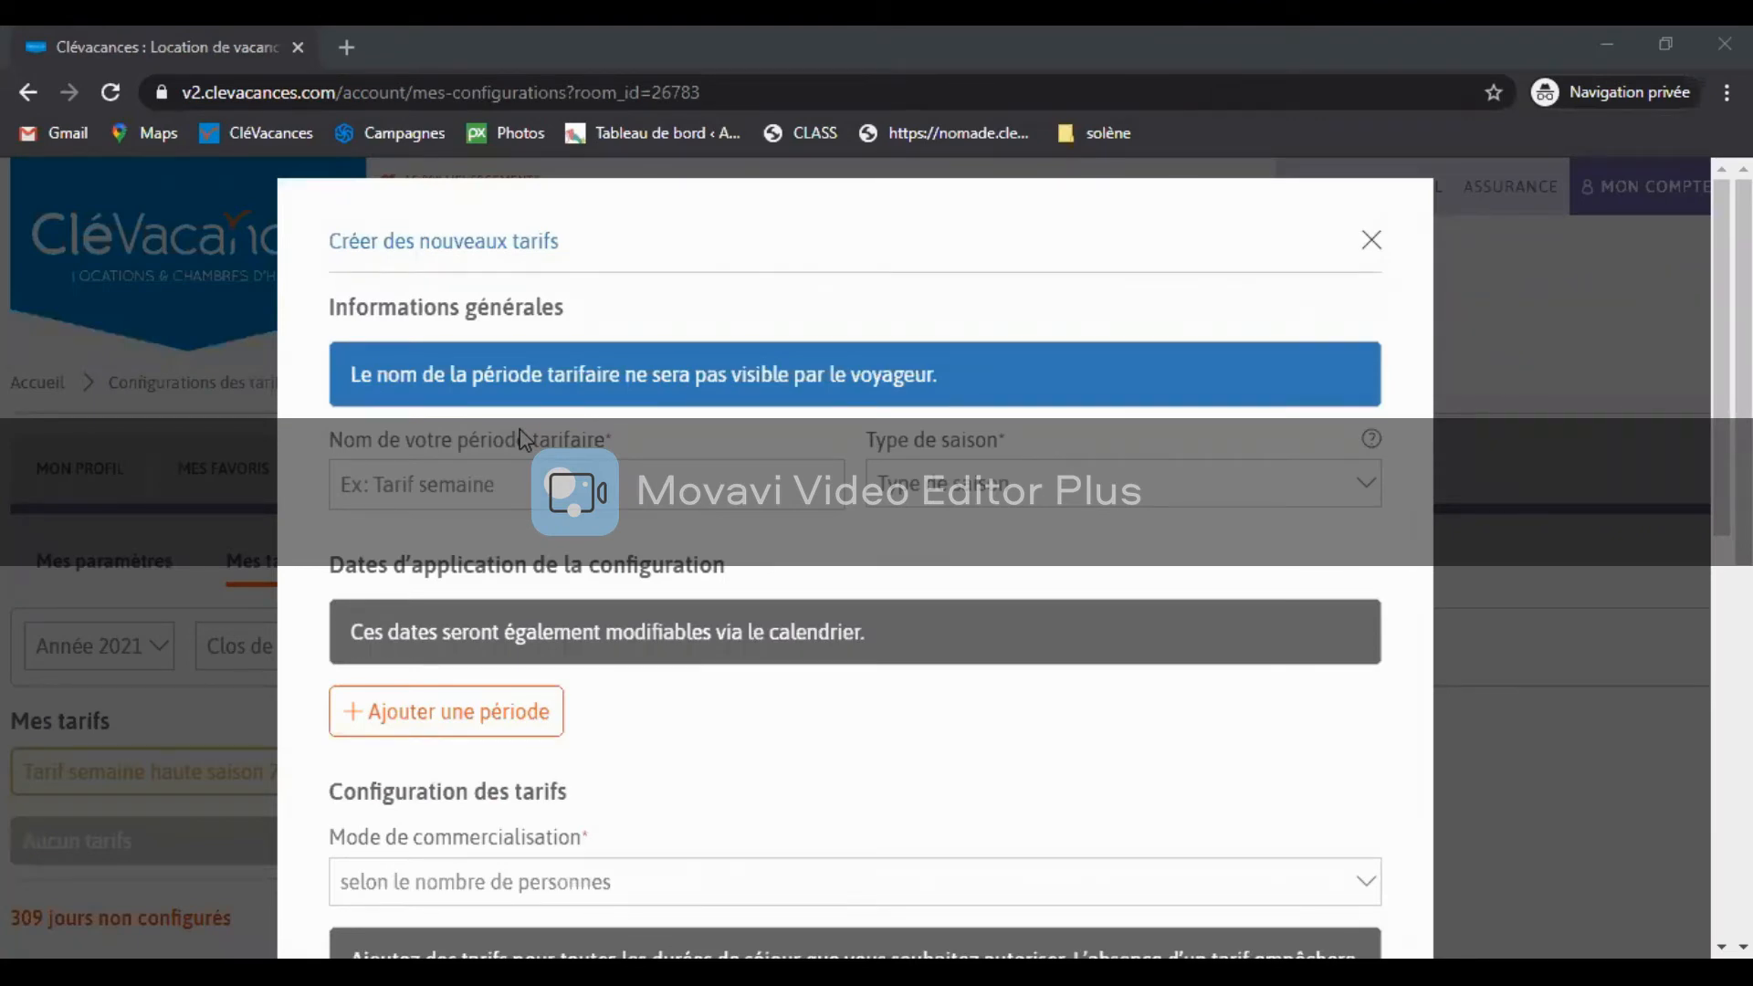
pyautogui.click(487, 471)
pyautogui.write('mo')
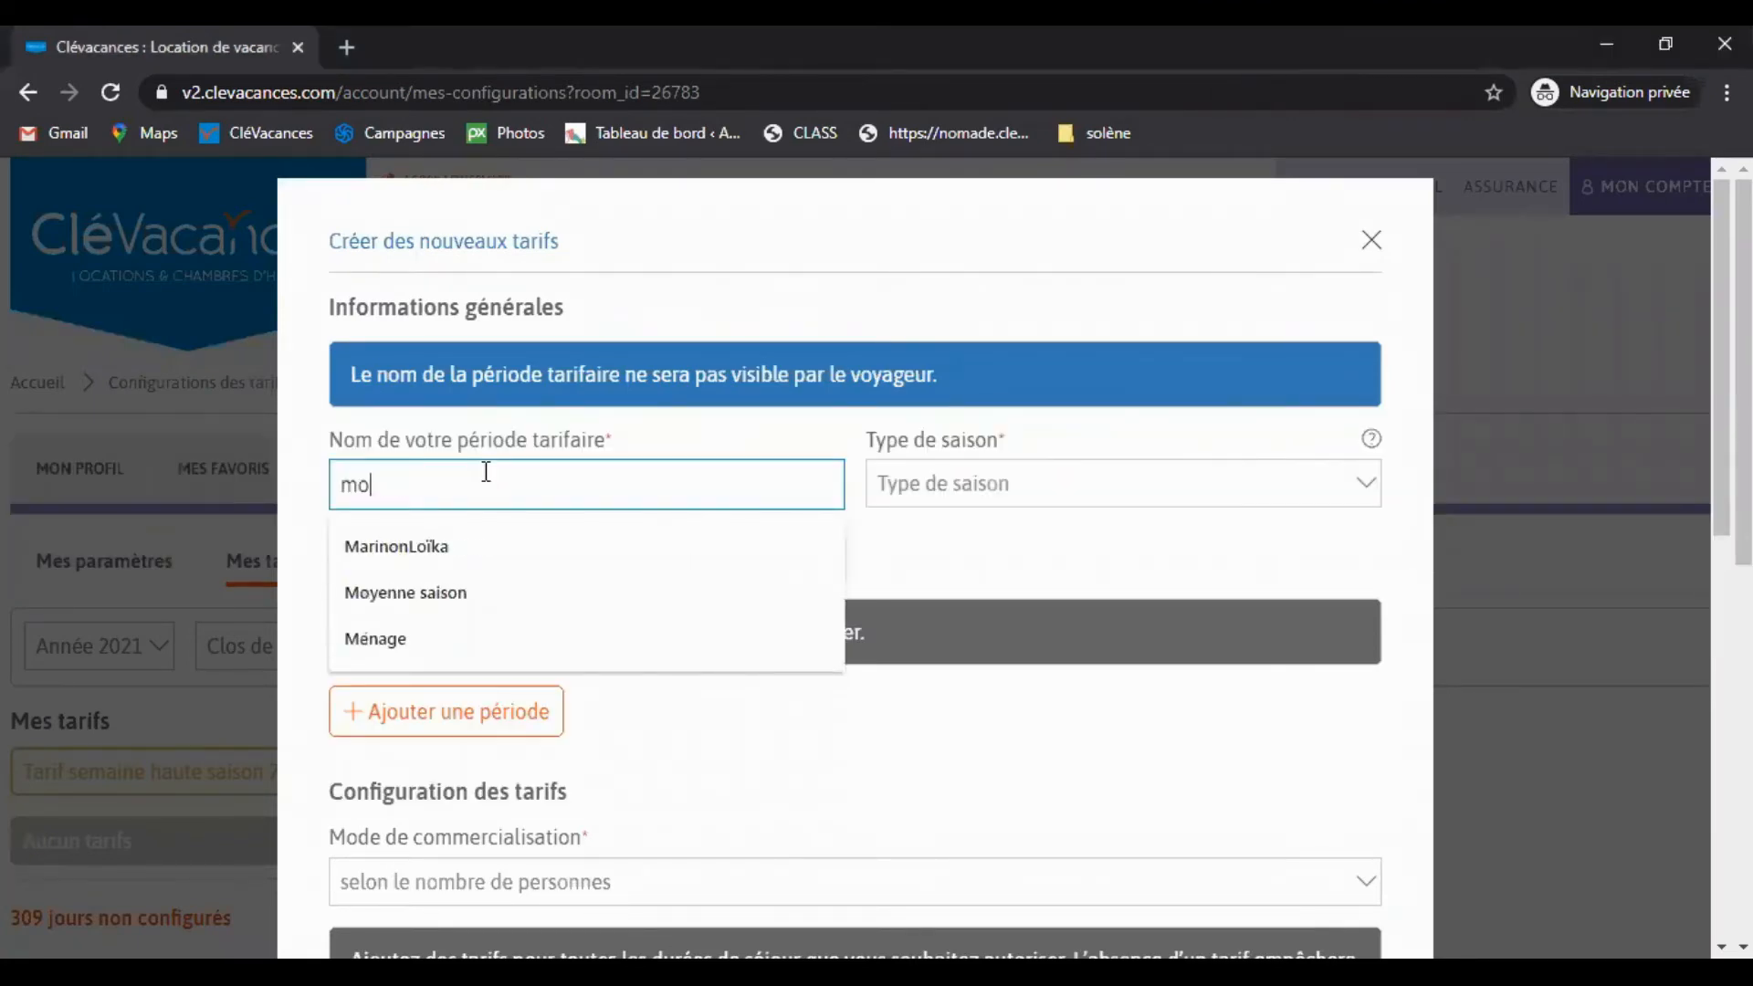
pyautogui.write('yenne')
pyautogui.click(409, 548)
pyautogui.click(1003, 503)
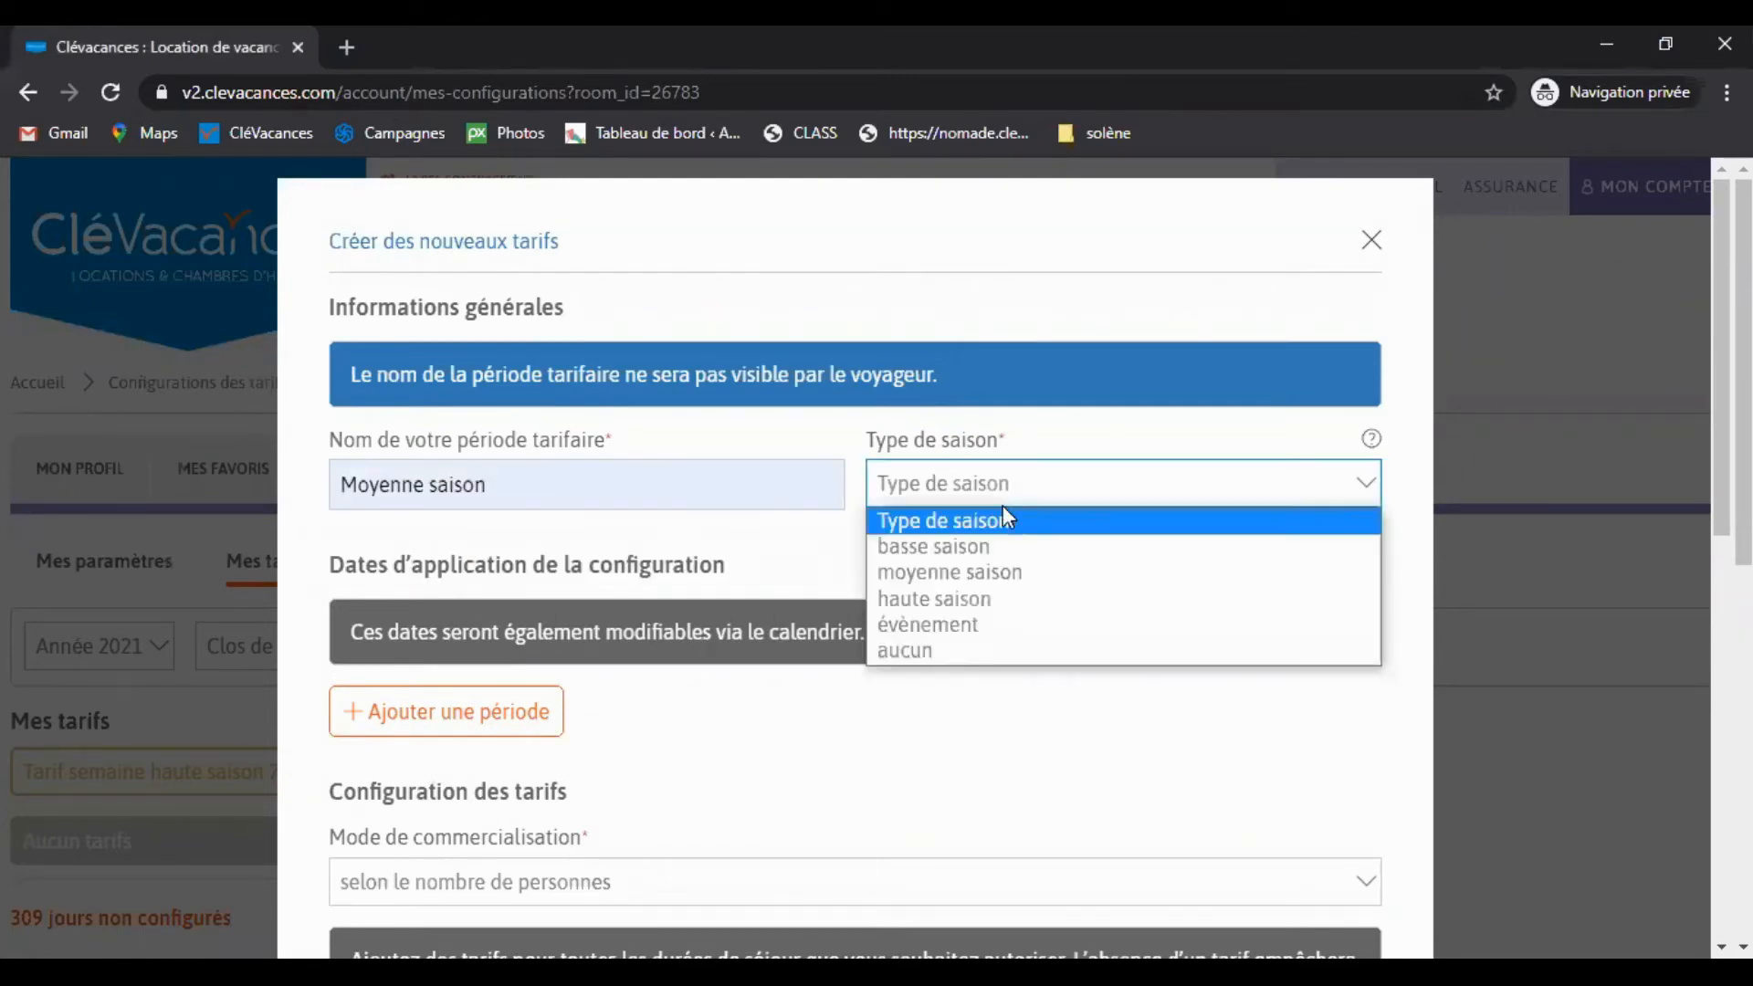
pyautogui.click(959, 573)
# Step: Choose "selon le nombre de personnes" as the commercialisation mode, leaving the rate period's application dates empty
pyautogui.scroll(-2, 1322, 536)
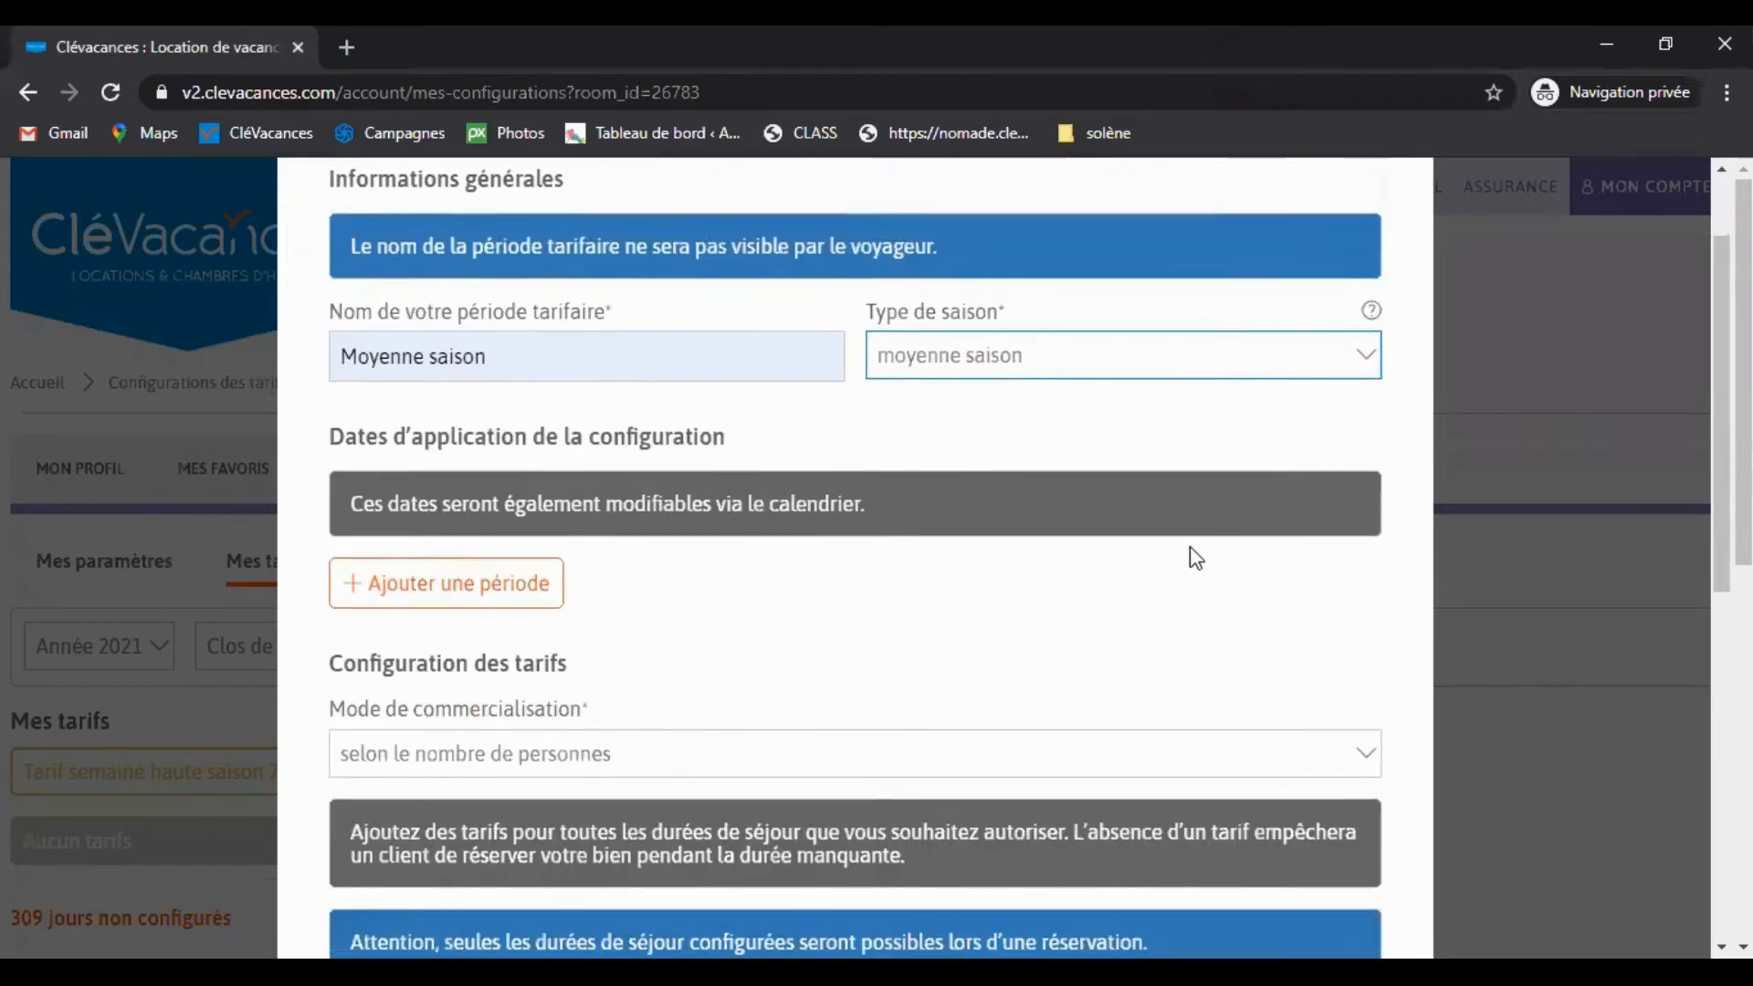
pyautogui.click(482, 597)
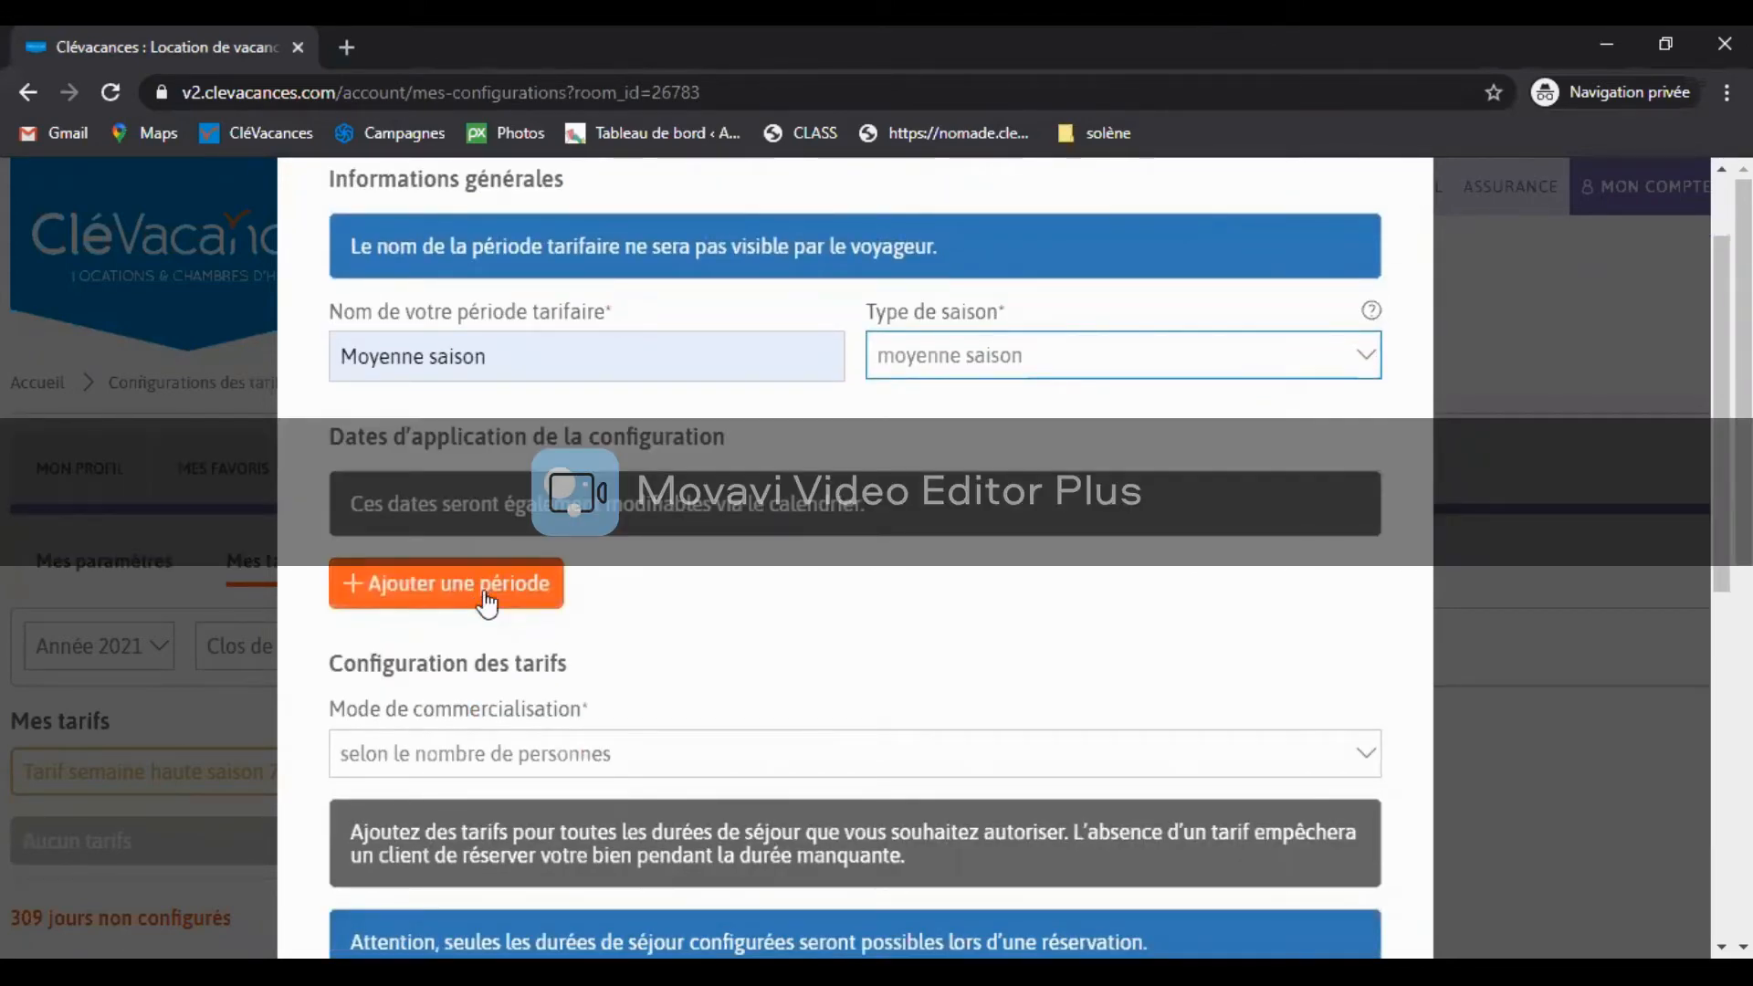
pyautogui.scroll(-1, 1255, 563)
pyautogui.scroll(-1, 1255, 562)
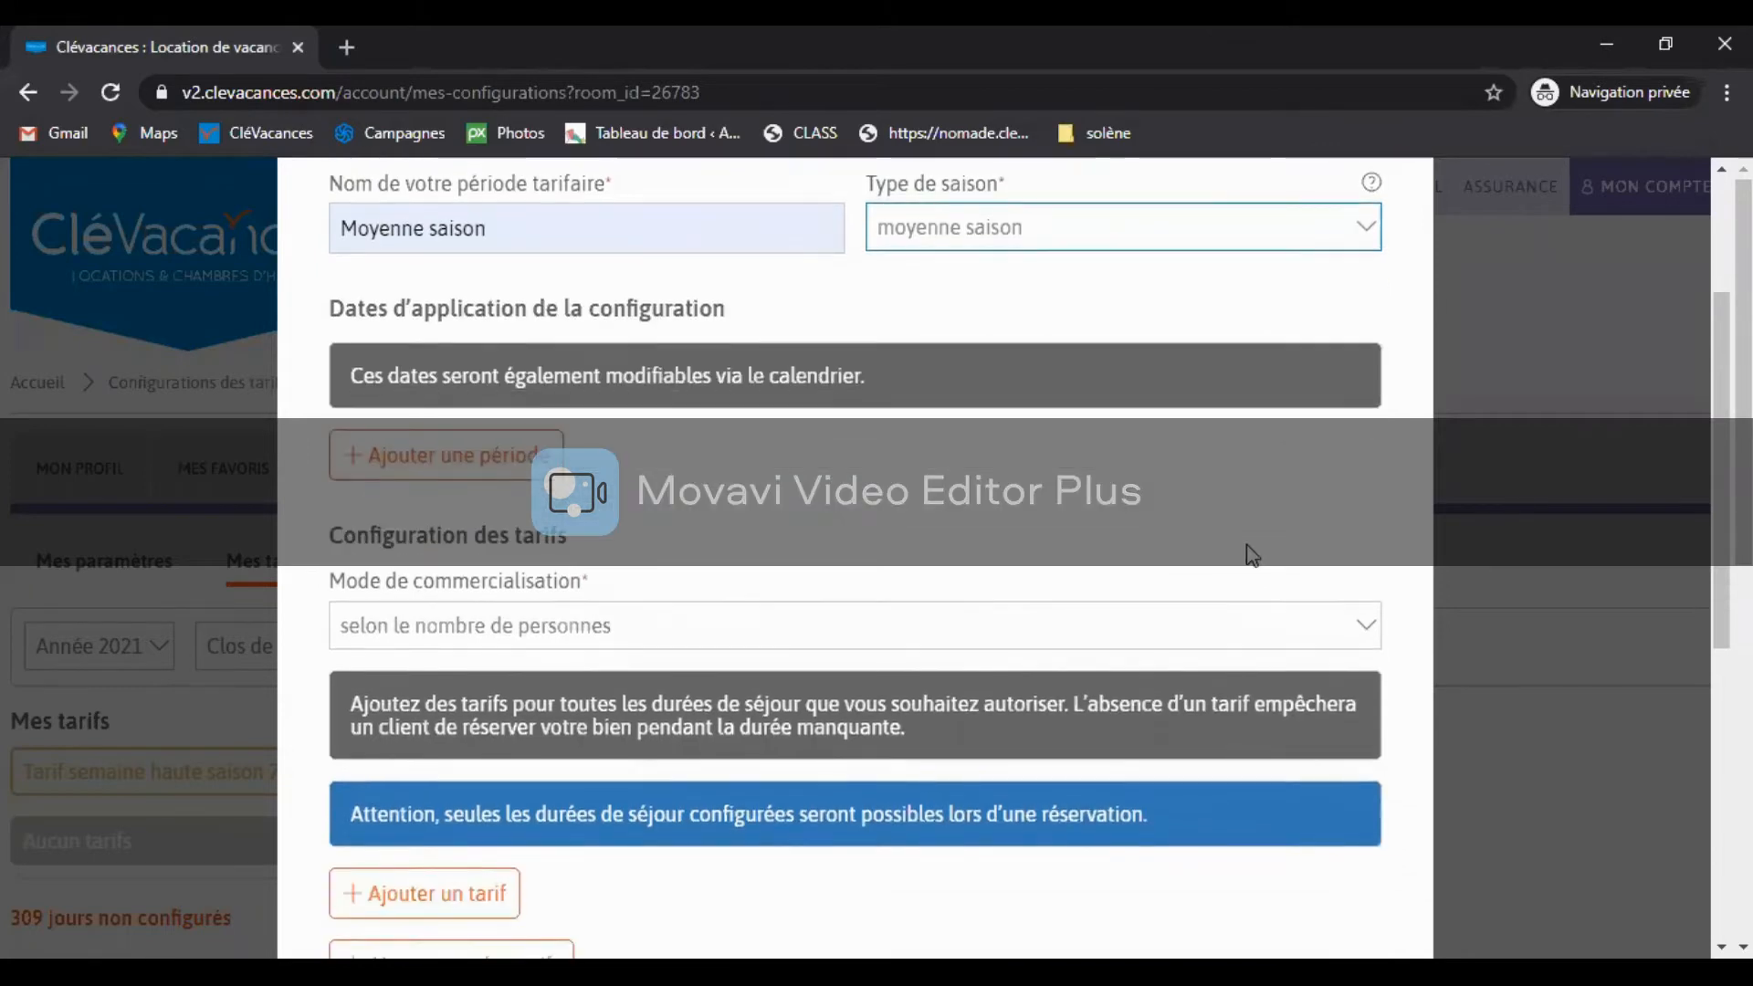
pyautogui.click(447, 633)
pyautogui.click(429, 689)
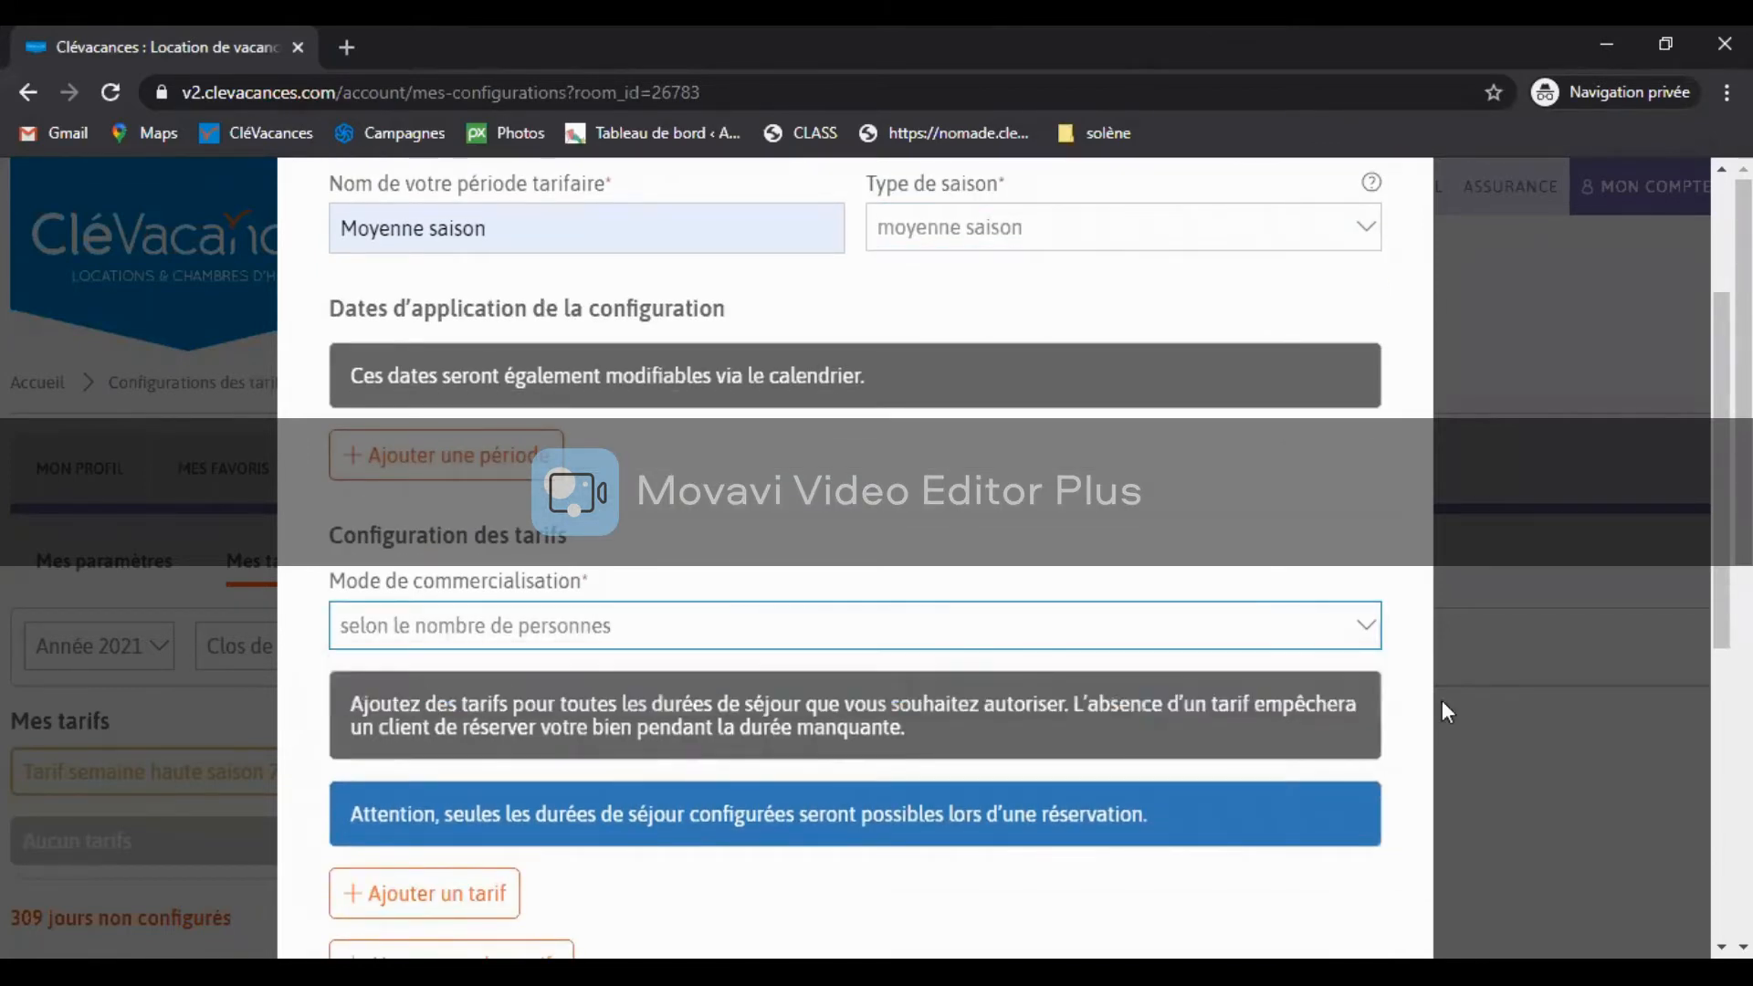
# Step: Add a rate of 100 euros per night for 6 personnes
pyautogui.scroll(-2, 731, 688)
pyautogui.scroll(-2, 730, 687)
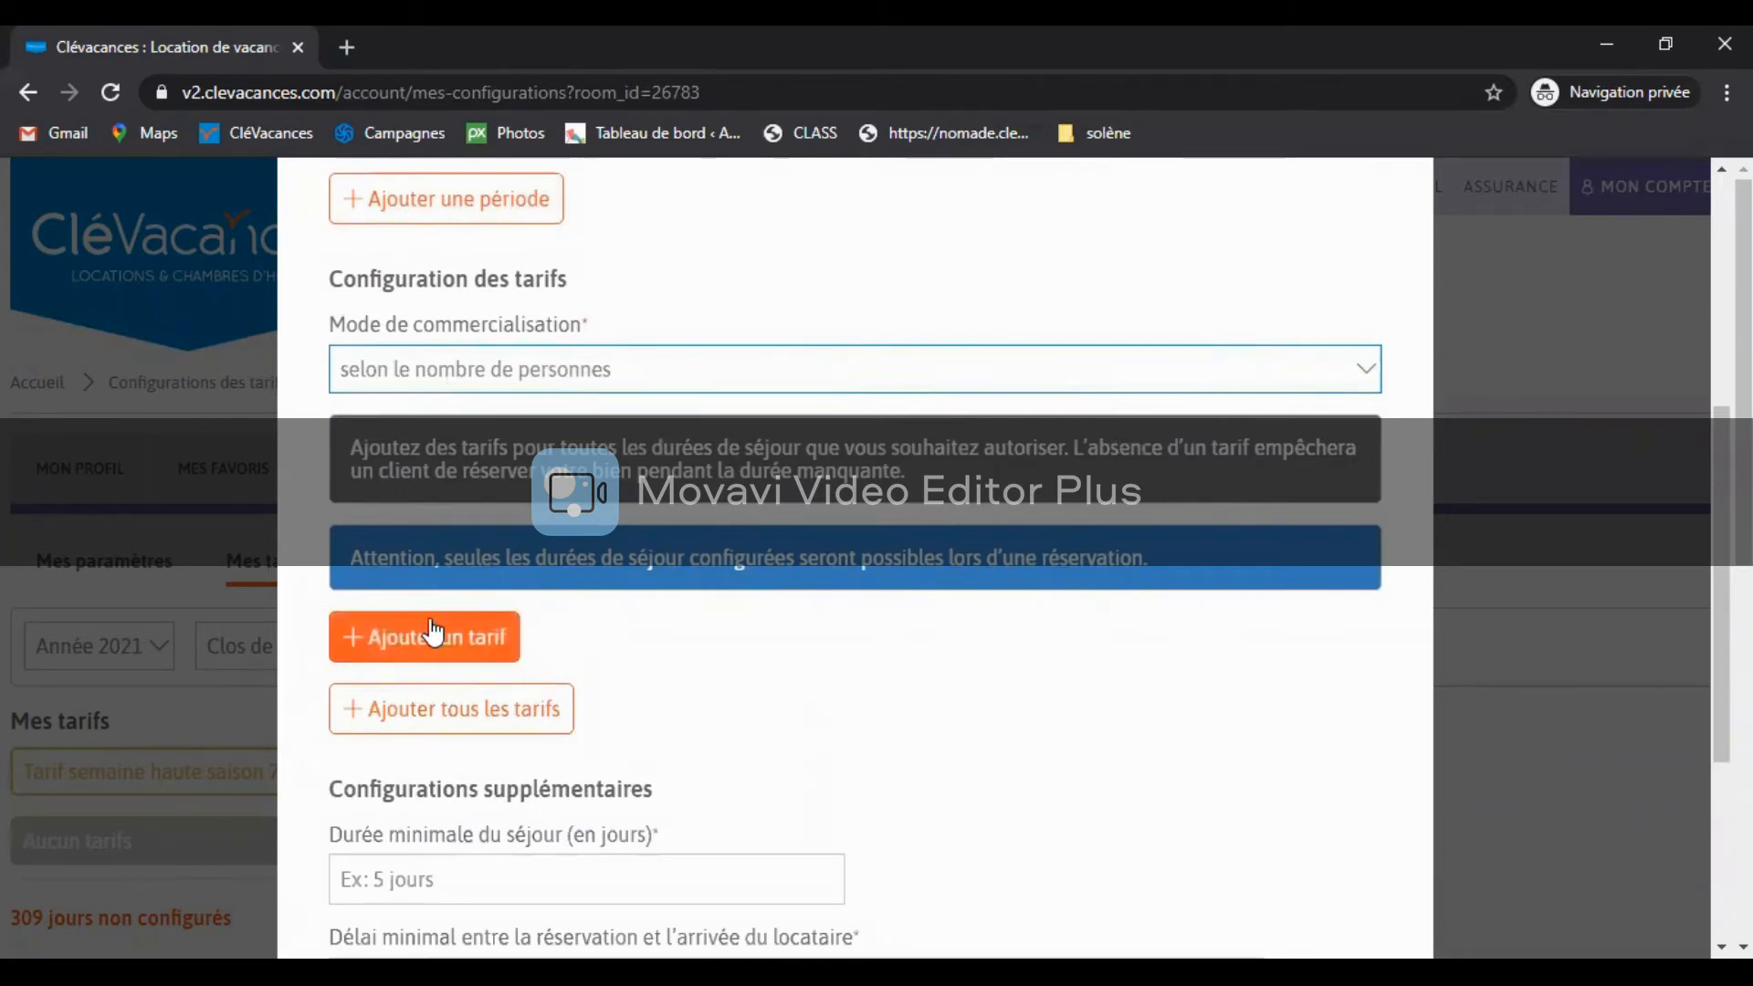
pyautogui.click(421, 645)
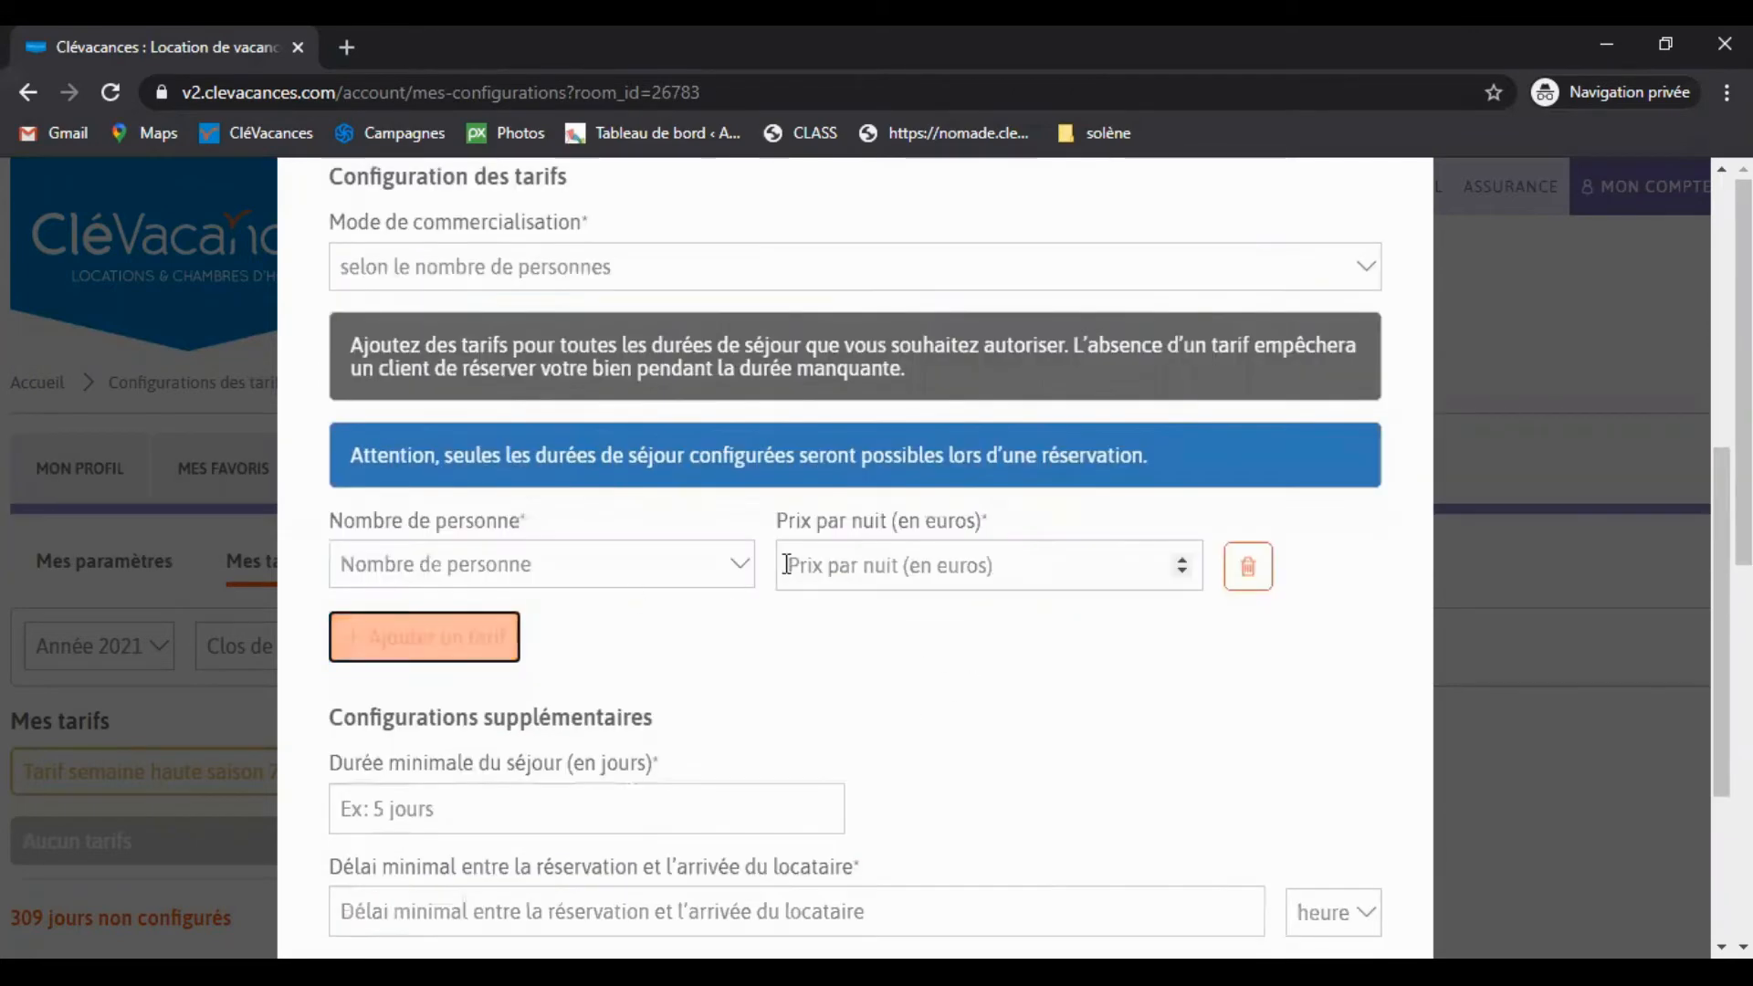
pyautogui.click(704, 566)
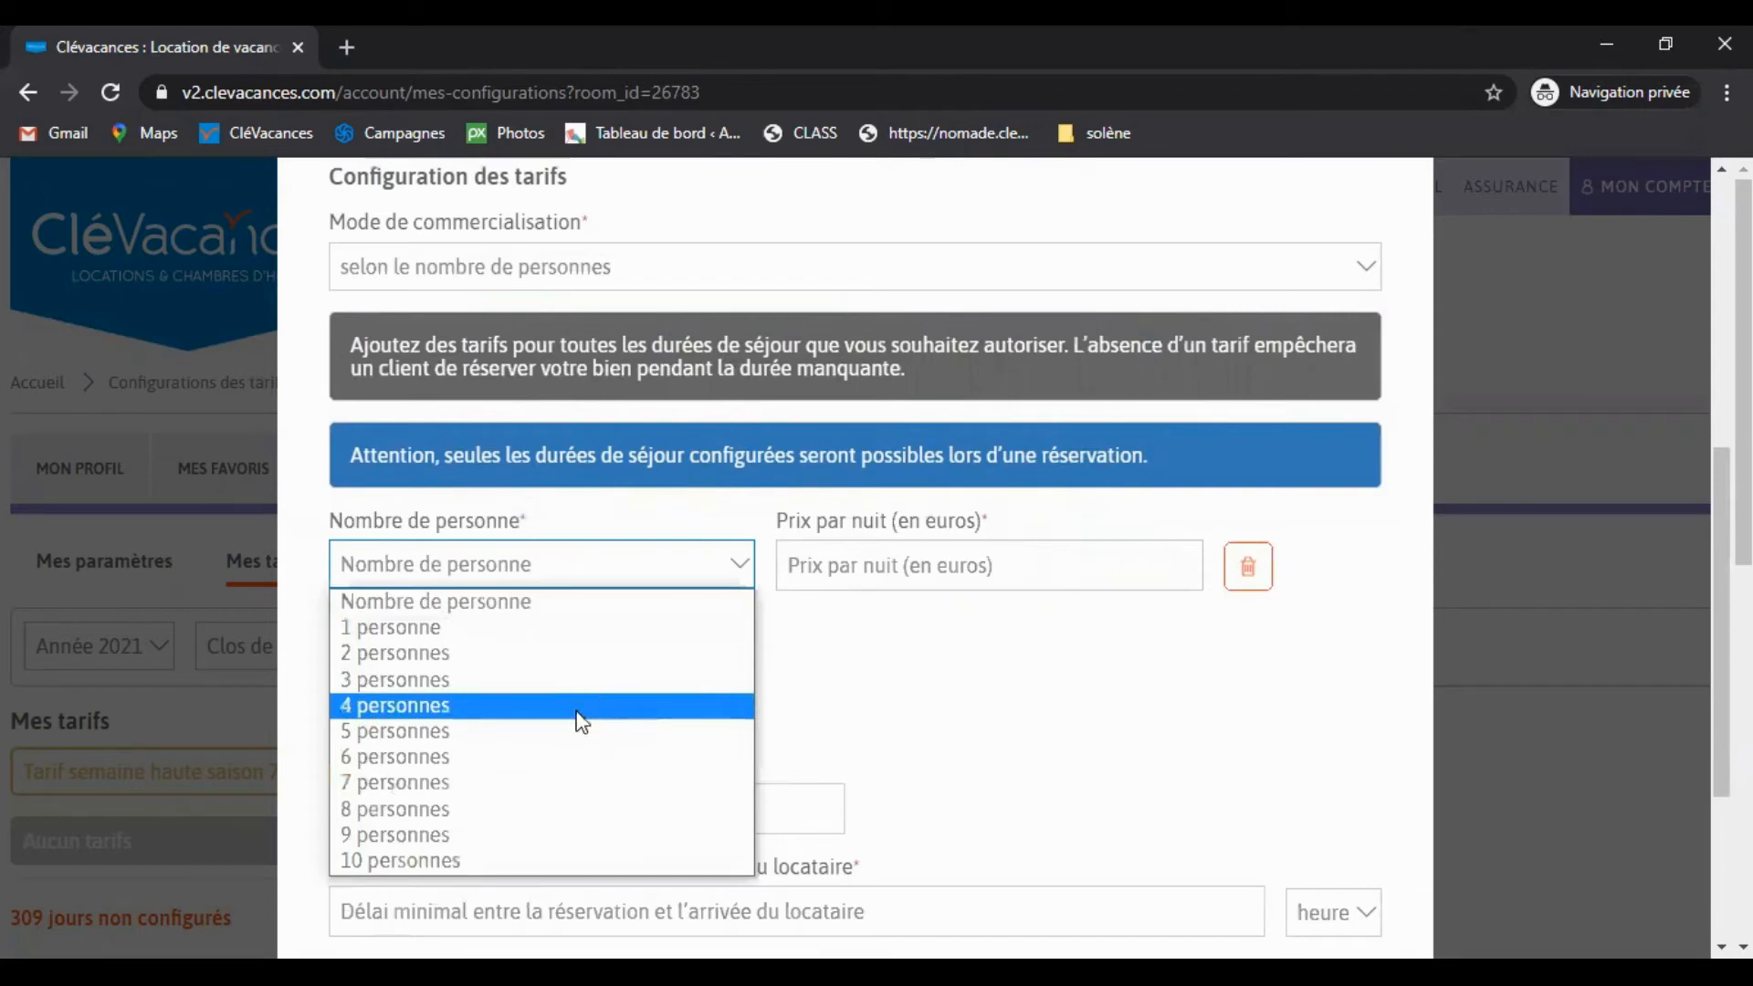
pyautogui.click(561, 760)
pyautogui.click(864, 568)
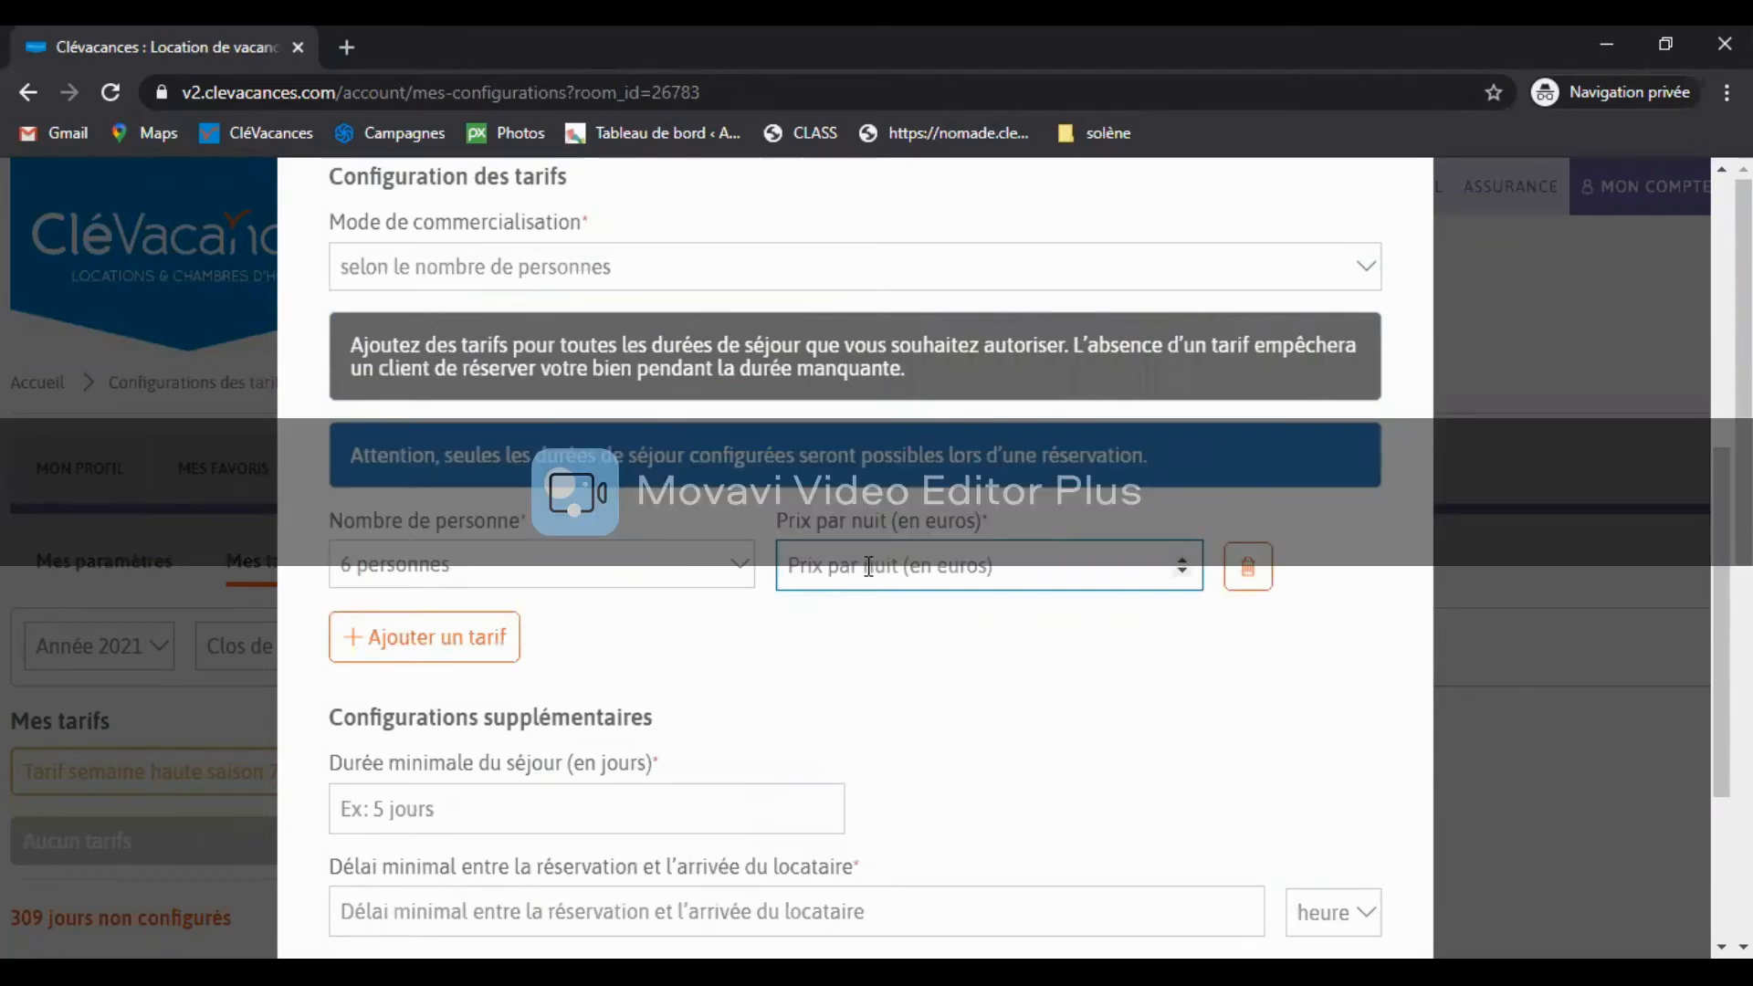
pyautogui.write('100')
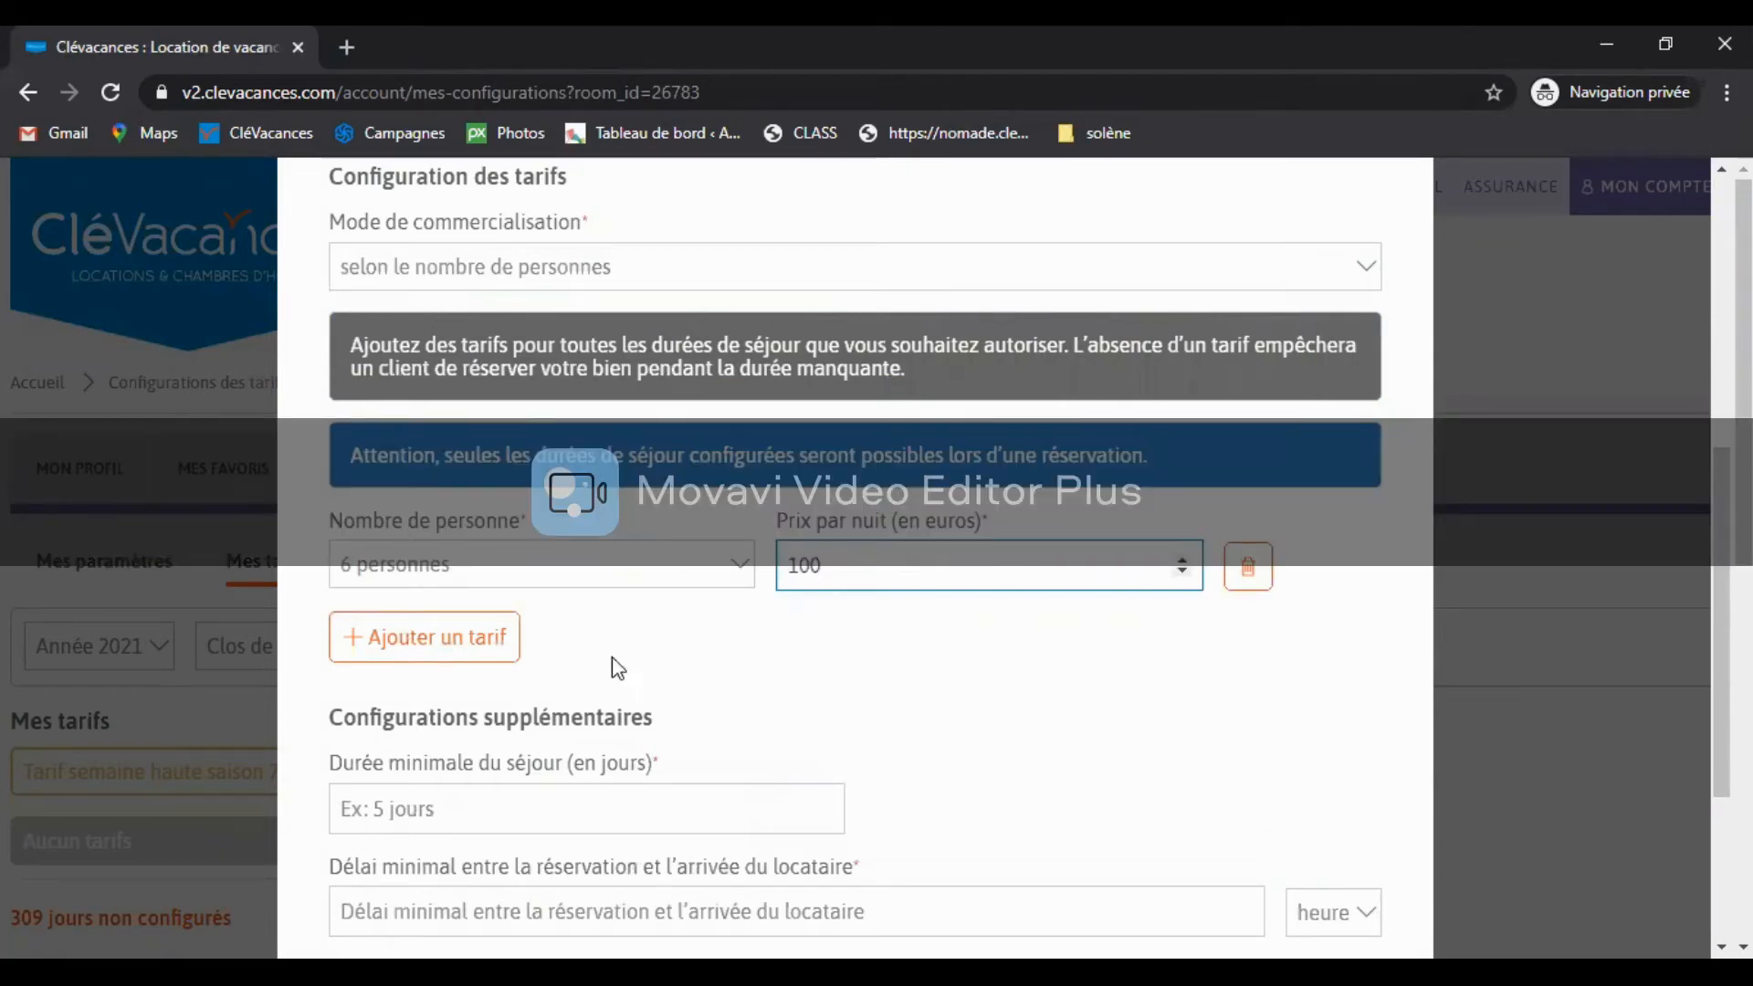
# Step: Add a second rate of 150 euros per night for 10 personnes
pyautogui.click(456, 639)
pyautogui.click(443, 562)
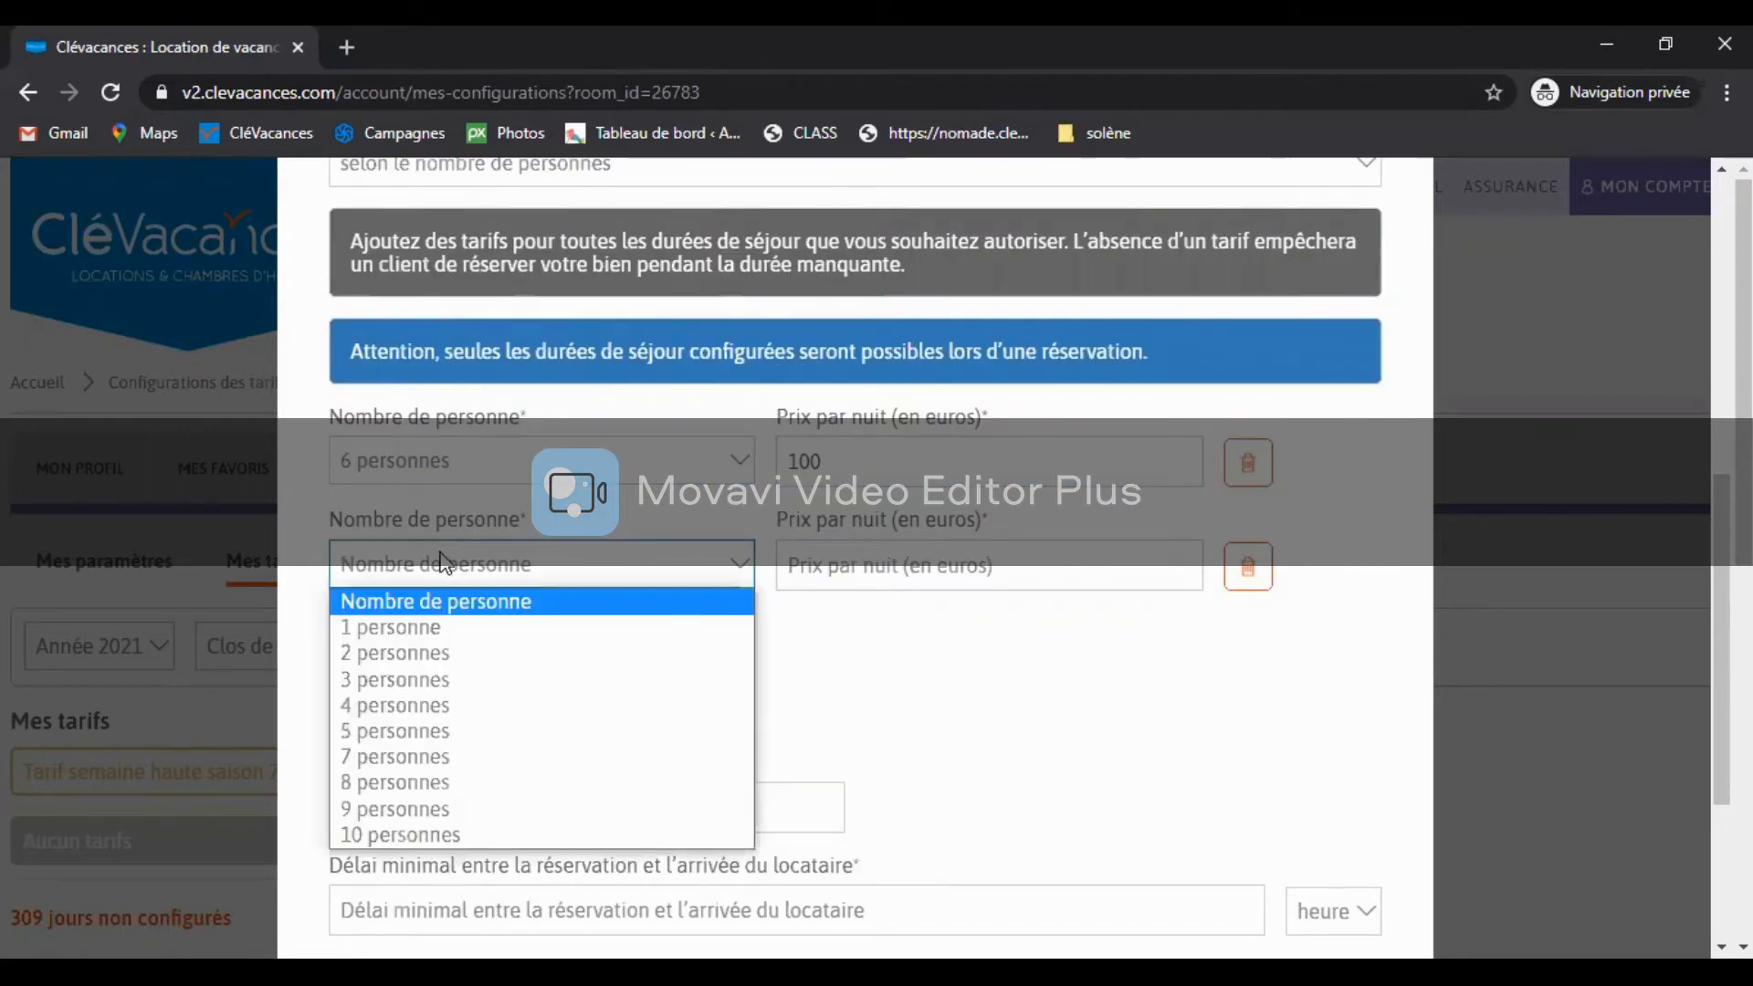
pyautogui.click(398, 836)
pyautogui.click(898, 560)
pyautogui.write('150')
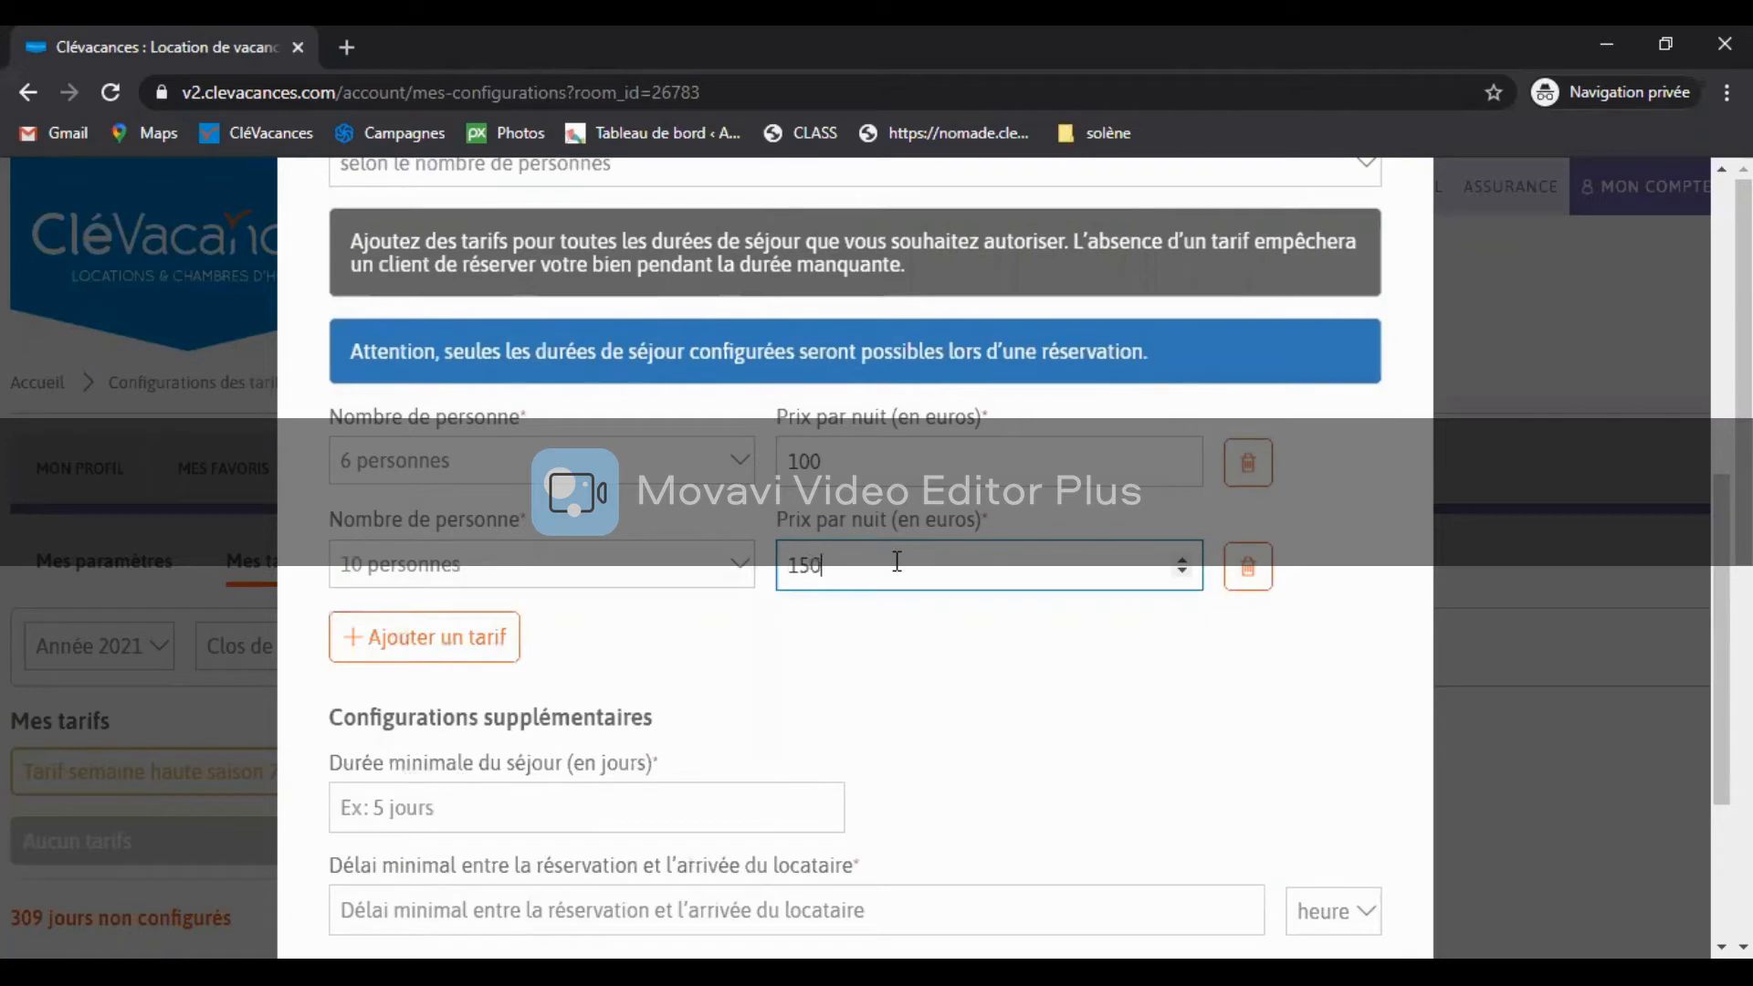
# Step: Set the minimum length of stay for the mid-season rate to 2 days
pyautogui.scroll(-1, 813, 627)
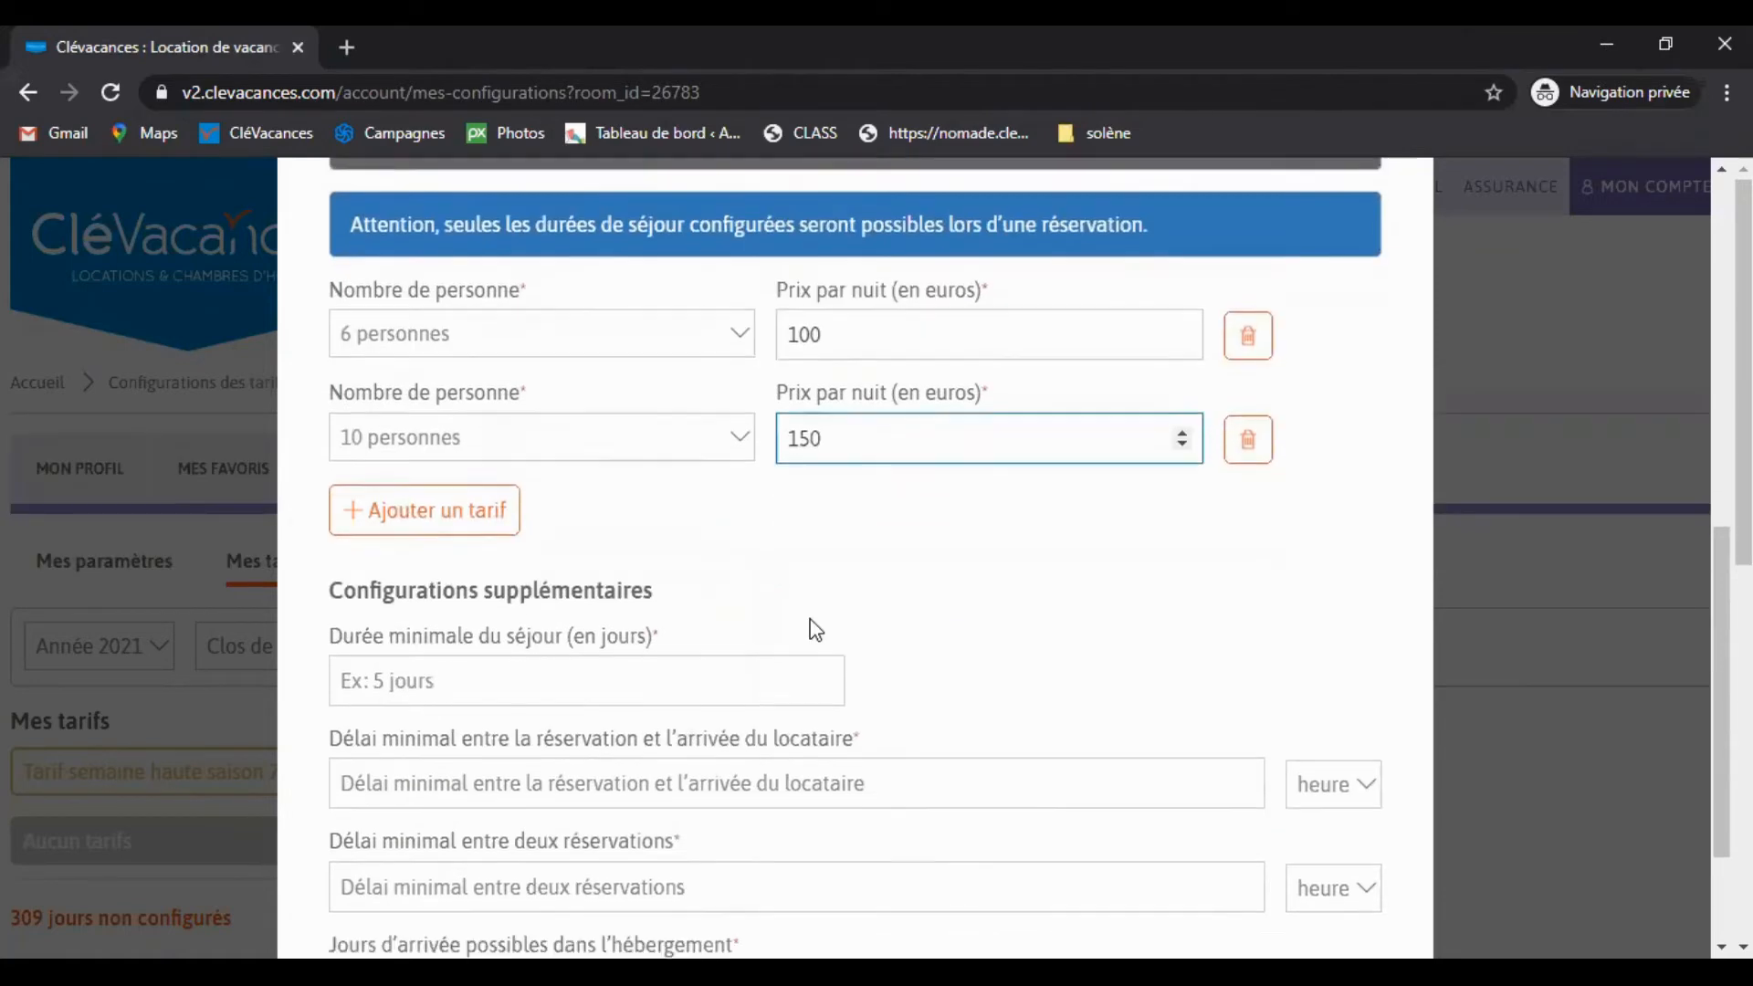
pyautogui.click(422, 686)
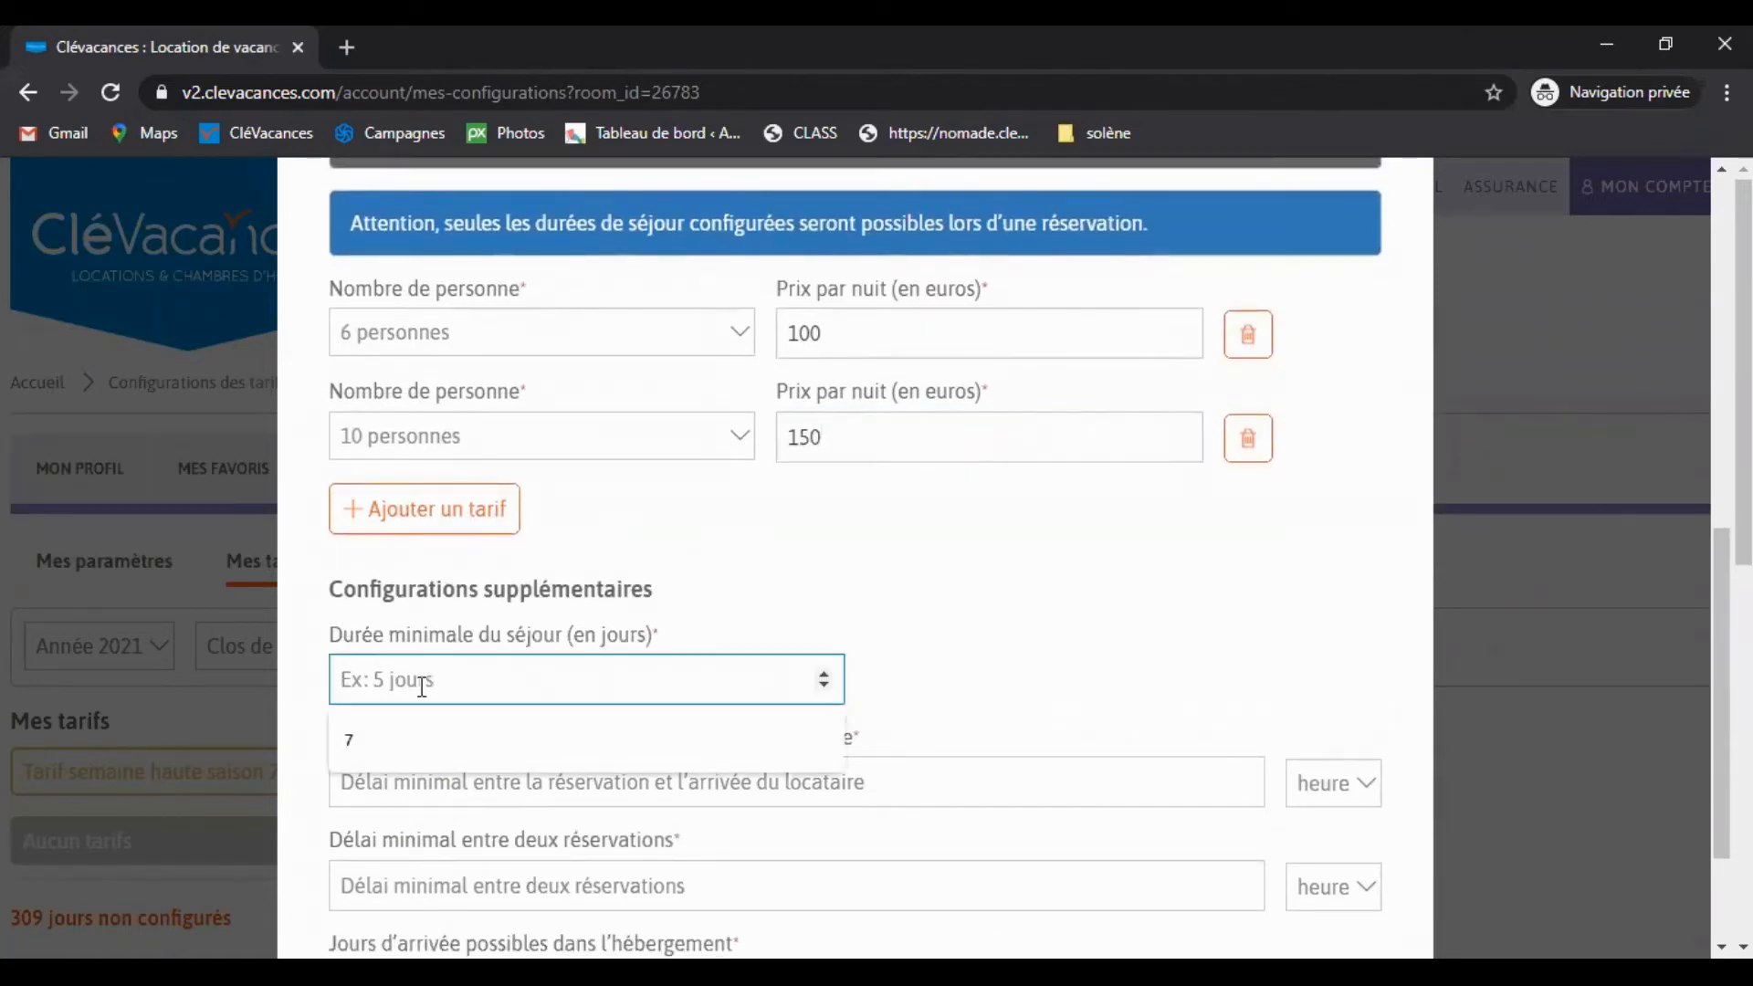
pyautogui.write('2')
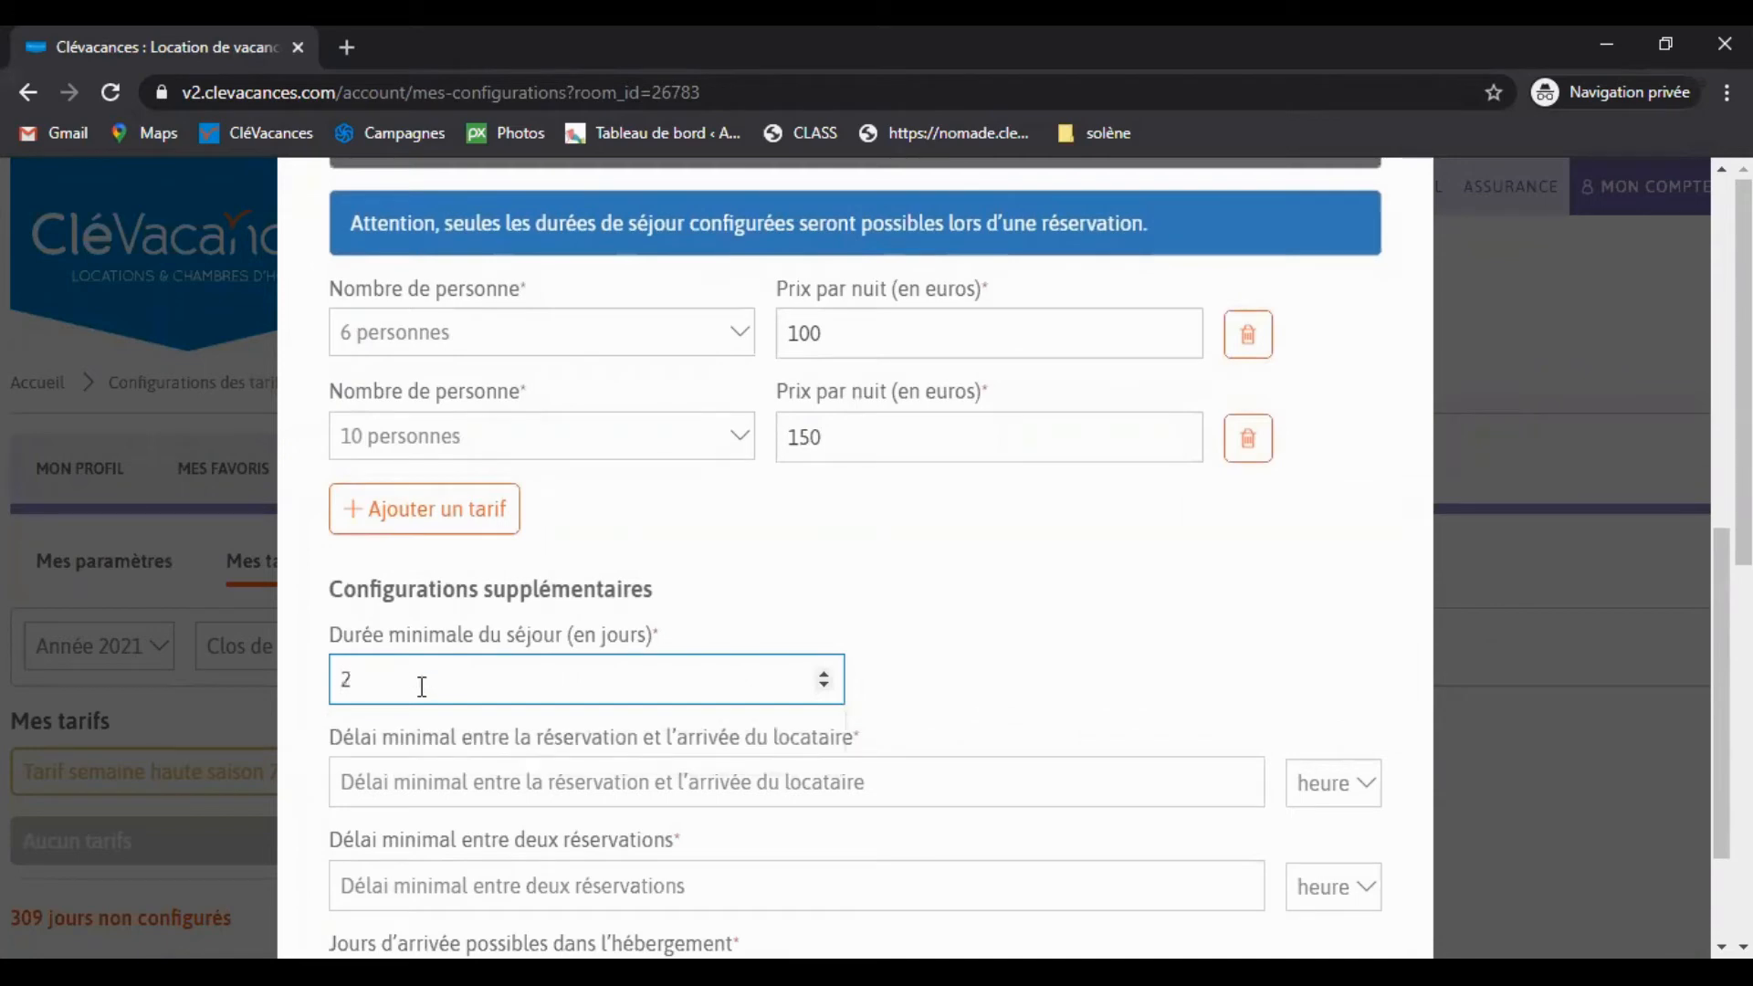
pyautogui.click(988, 568)
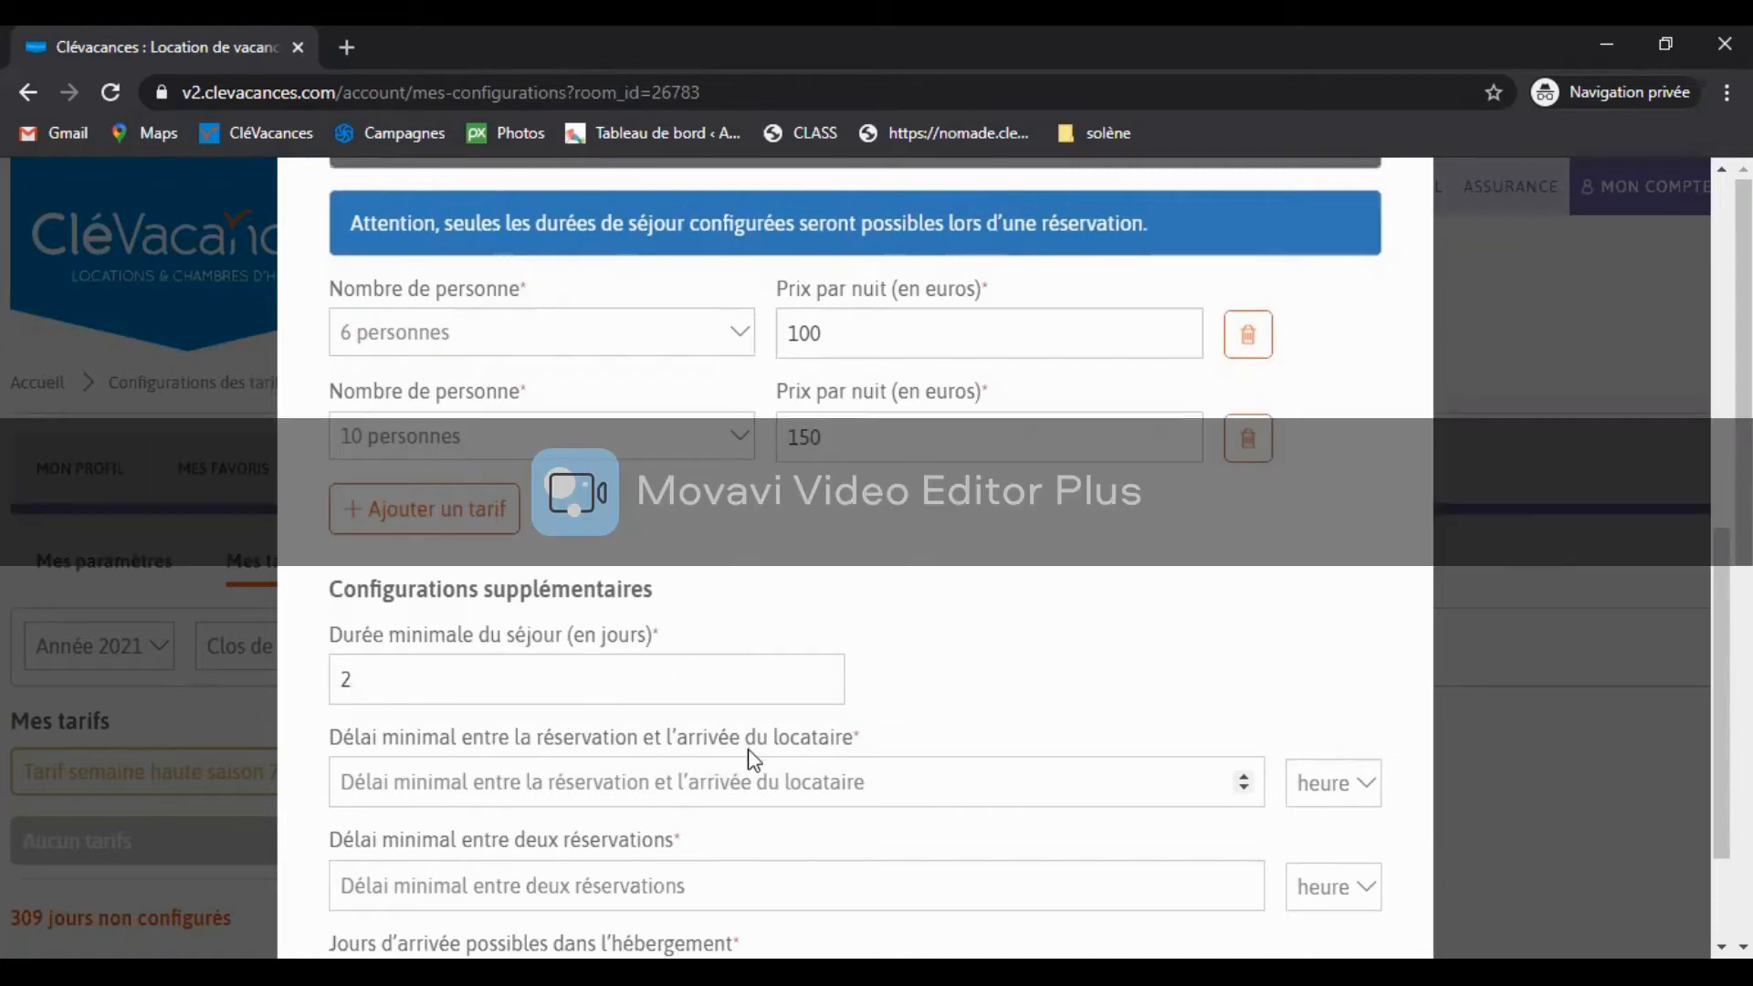
# Step: Set the mid-season rate's minimum delay to 3 heures between booking and arrival, and to 8 heures between two bookings
pyautogui.scroll(-2, 712, 731)
pyautogui.click(608, 647)
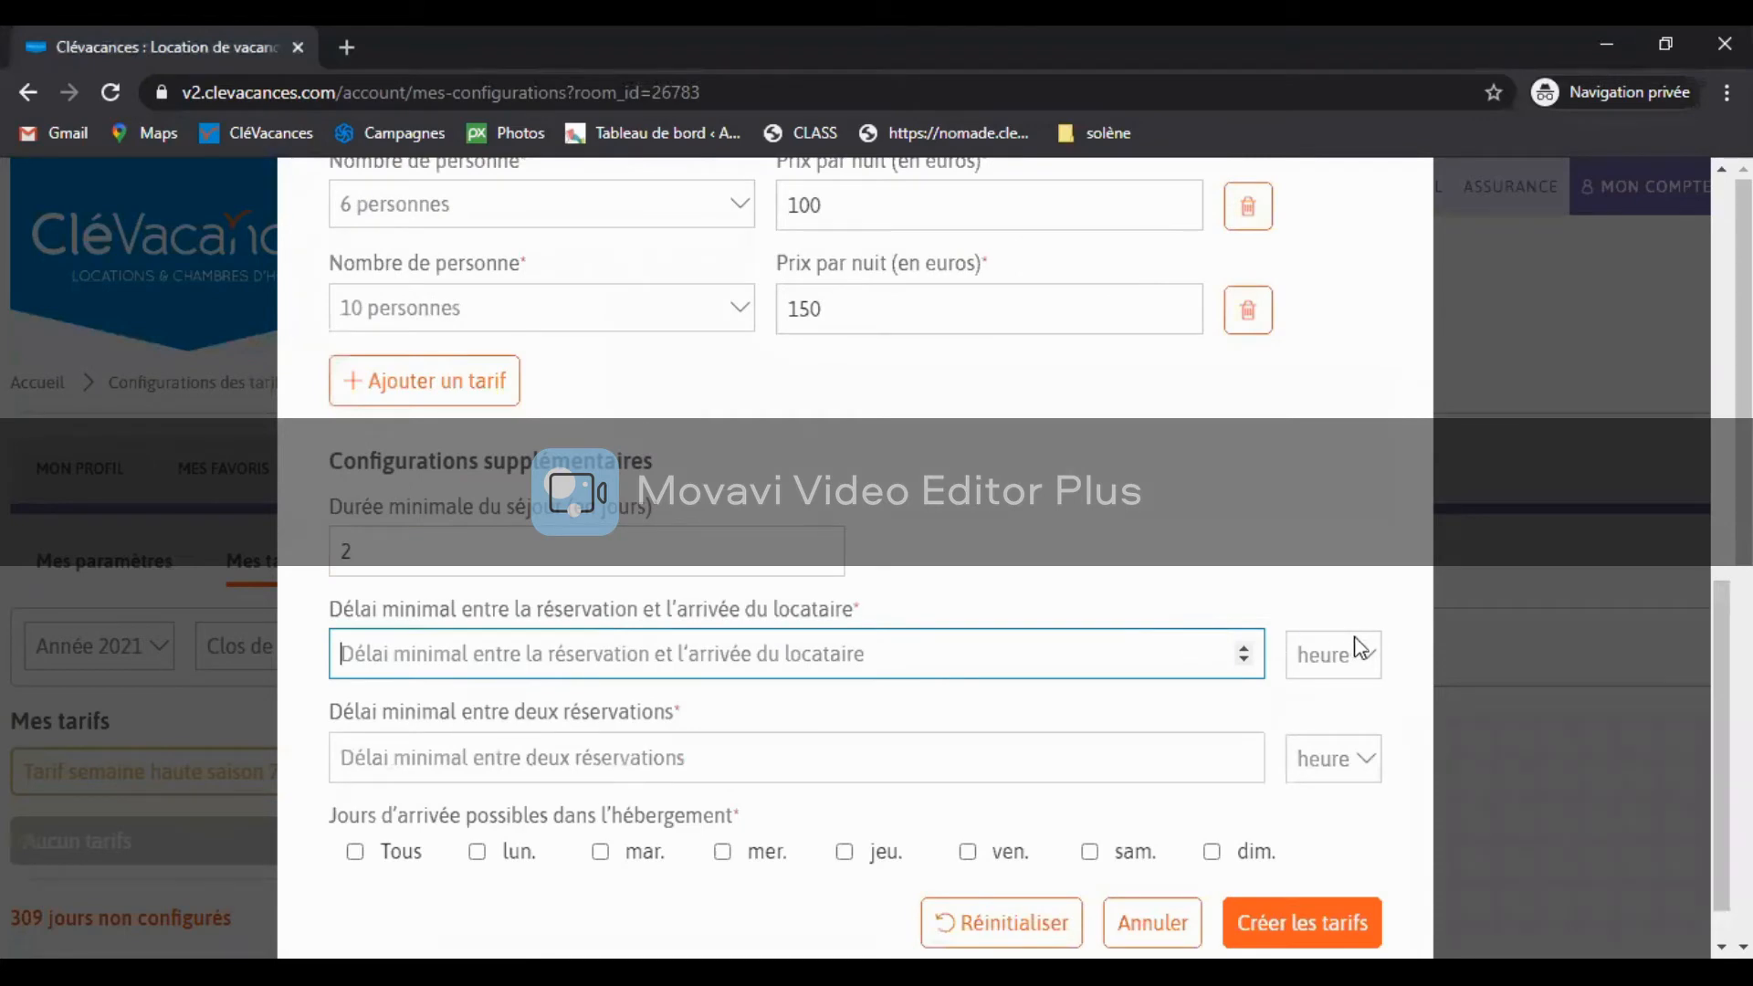
pyautogui.click(1353, 664)
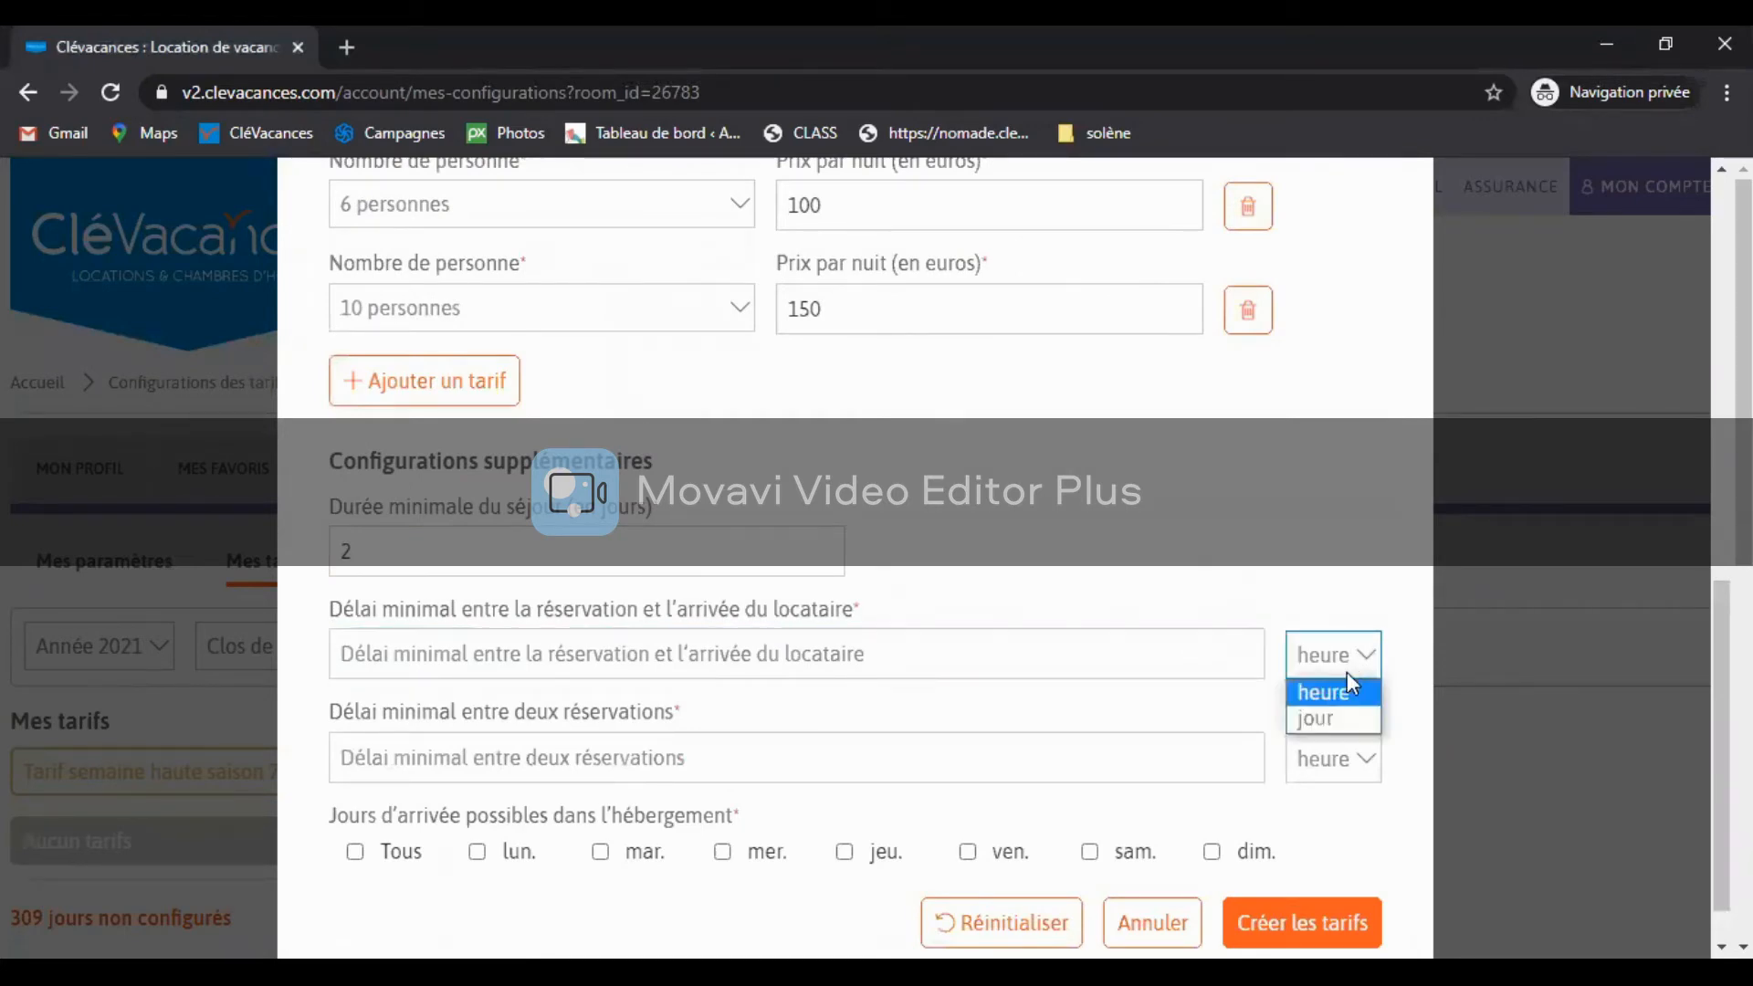
pyautogui.click(1326, 694)
pyautogui.click(915, 664)
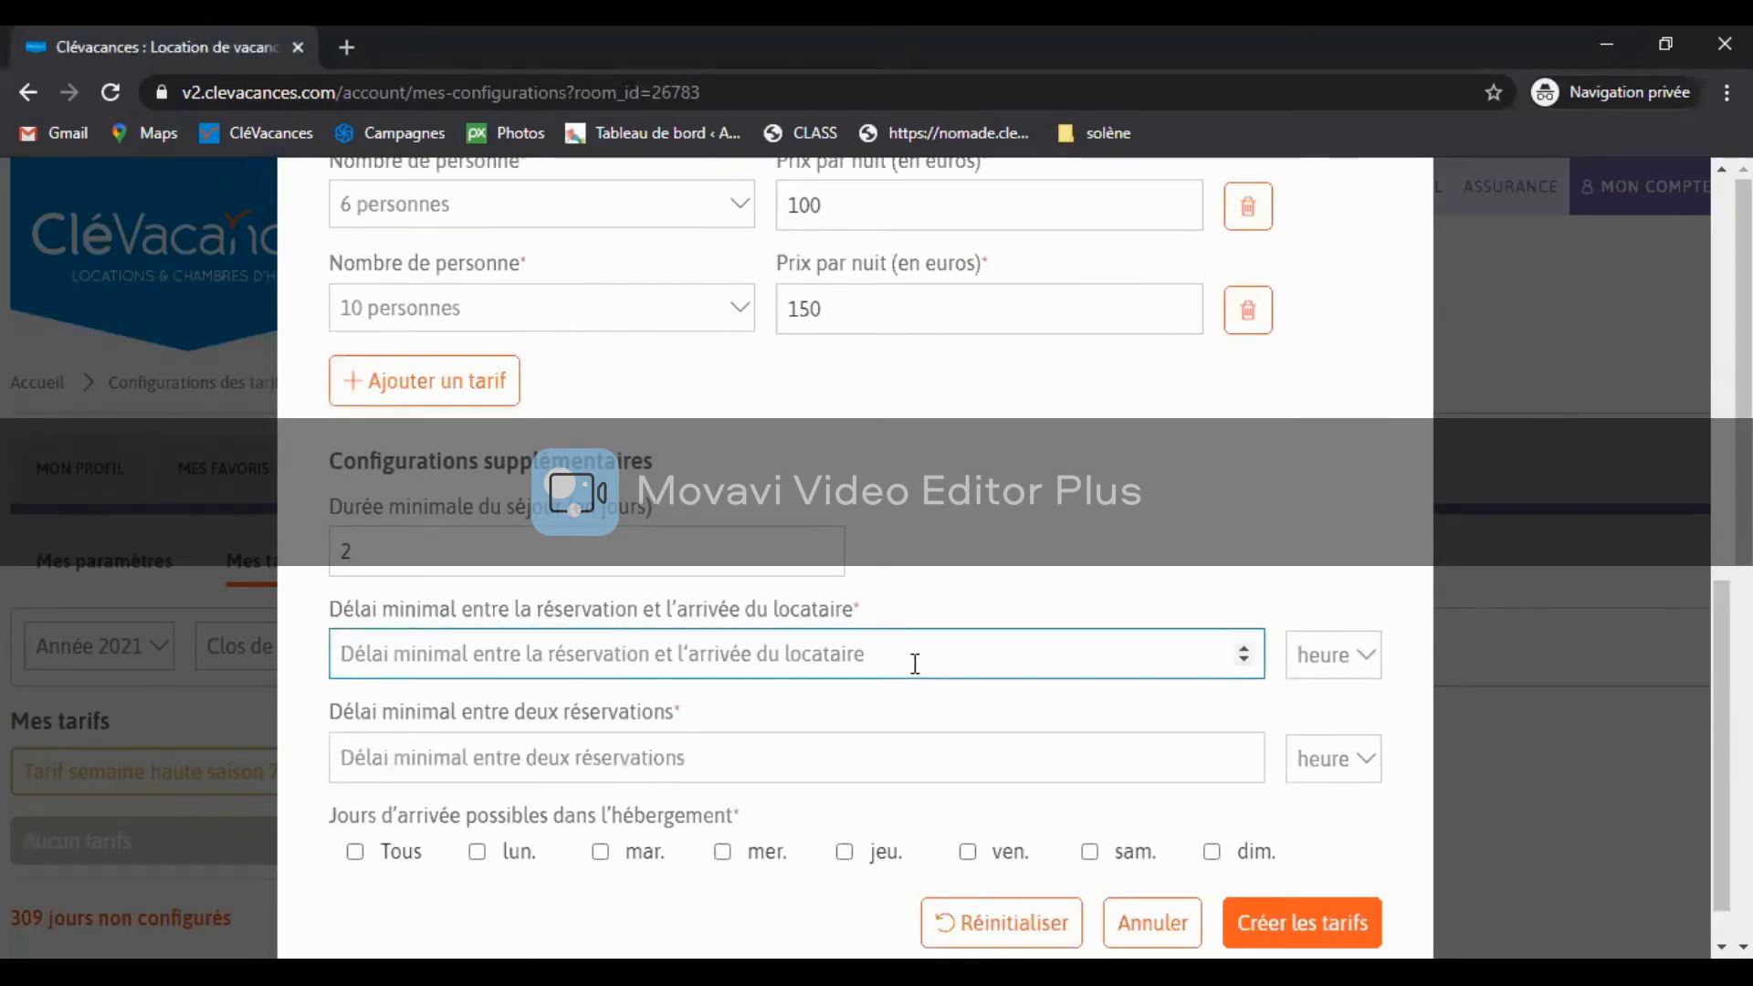
pyautogui.write('3')
pyautogui.click(448, 760)
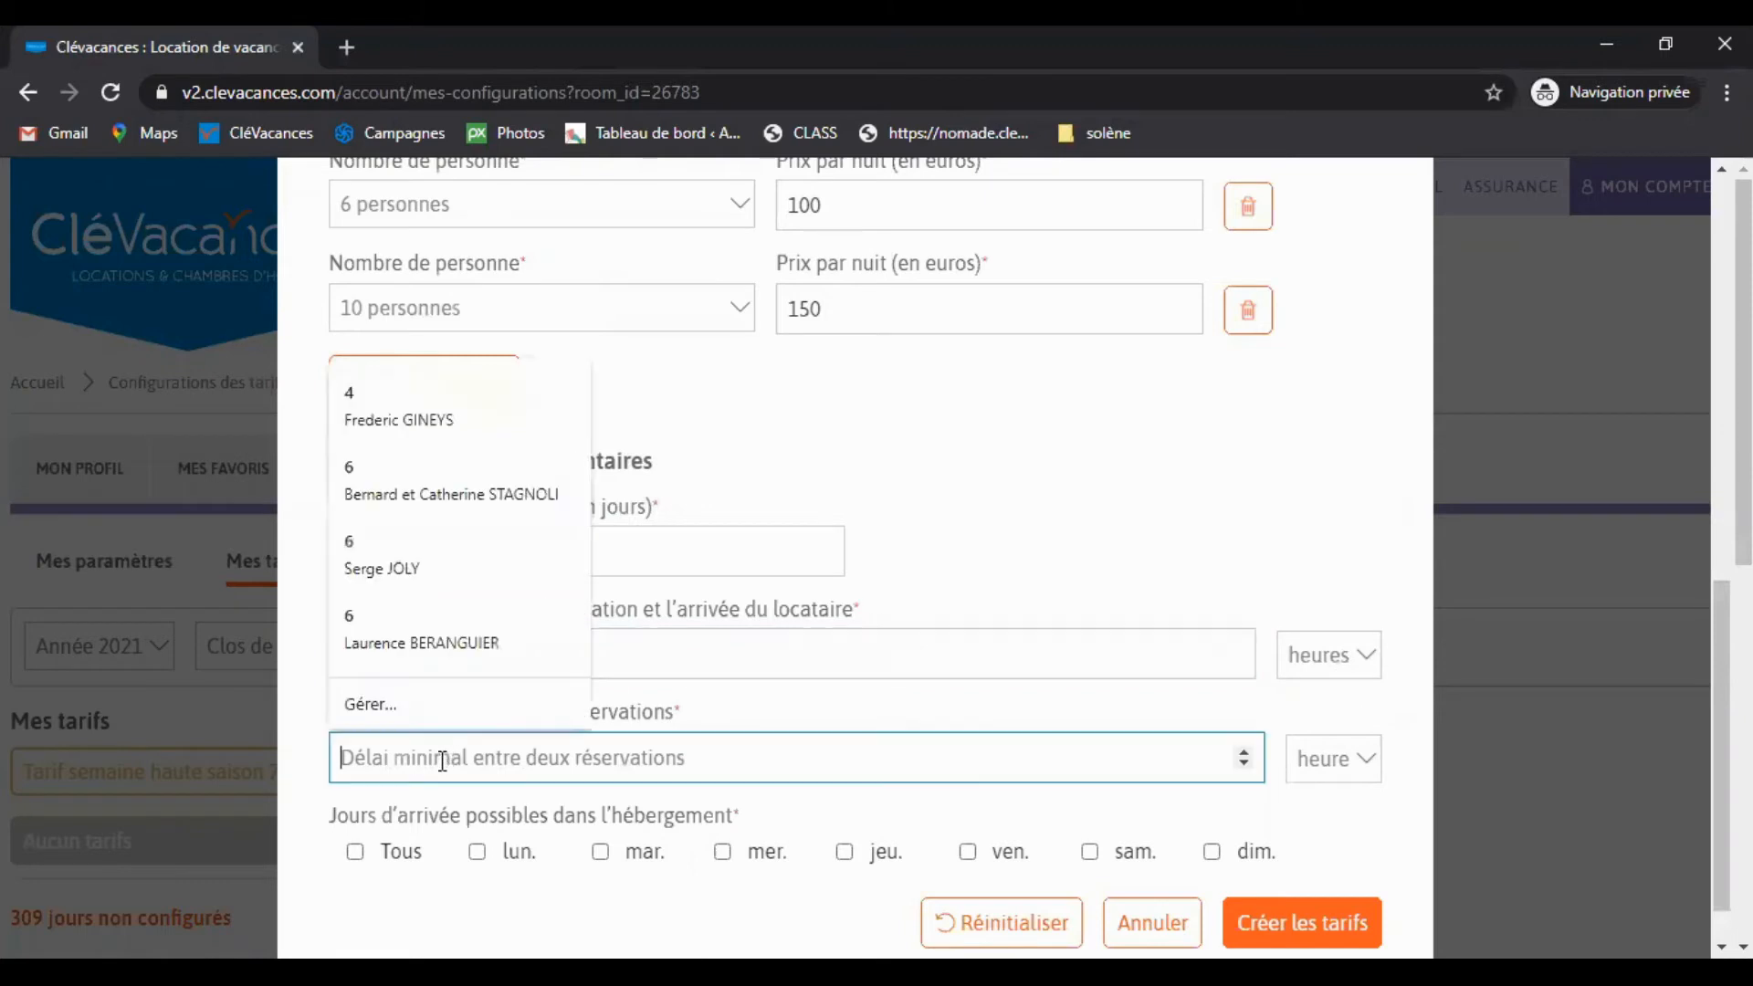
pyautogui.write('8')
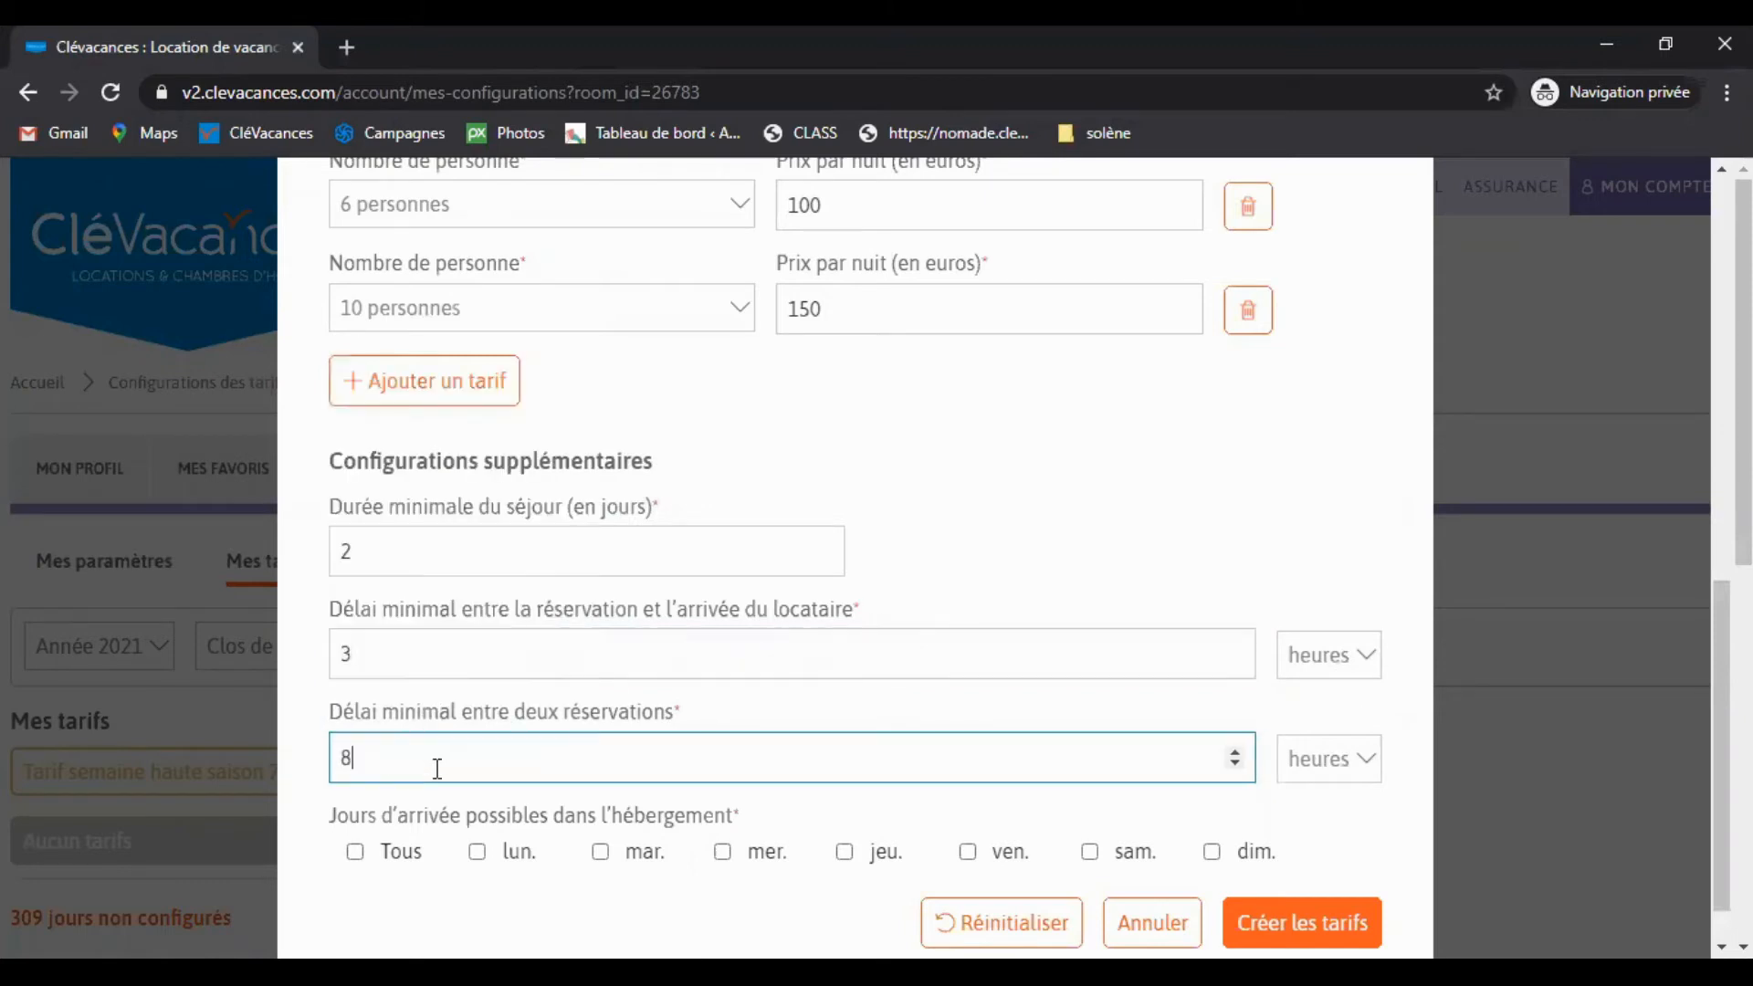
# Step: Allow arrivals on every day of the week (Tous) and create the mid-season rates
pyautogui.click(354, 854)
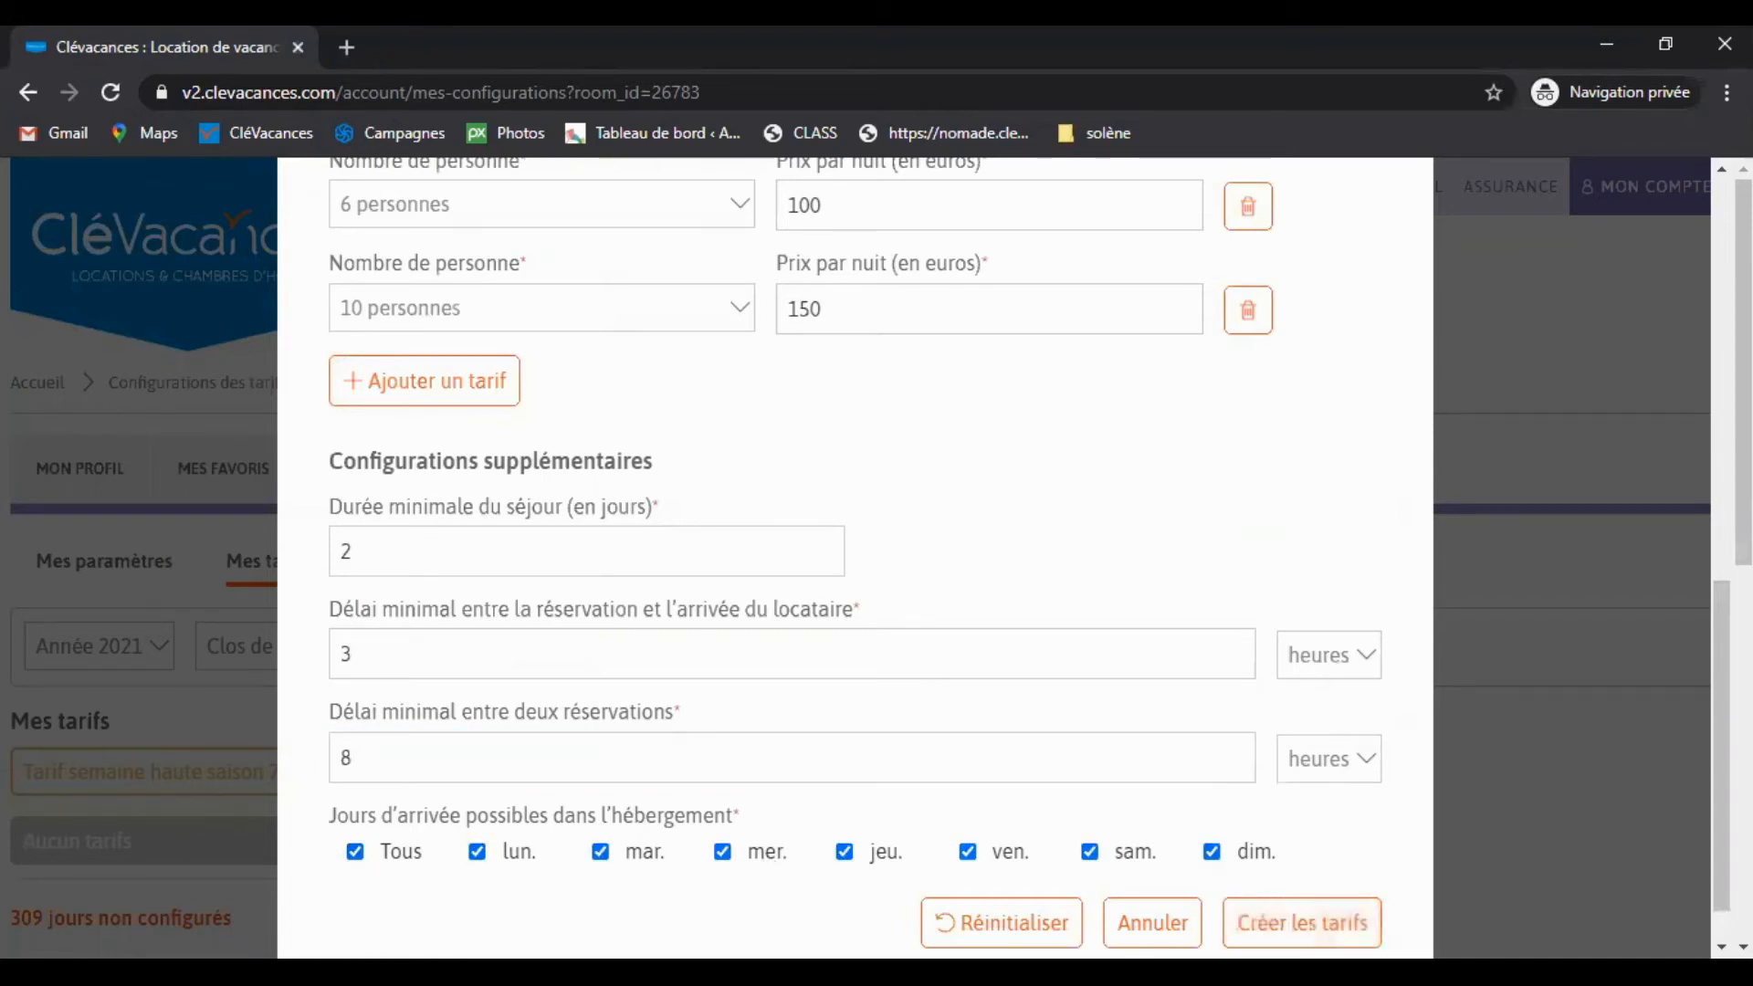
pyautogui.click(1271, 913)
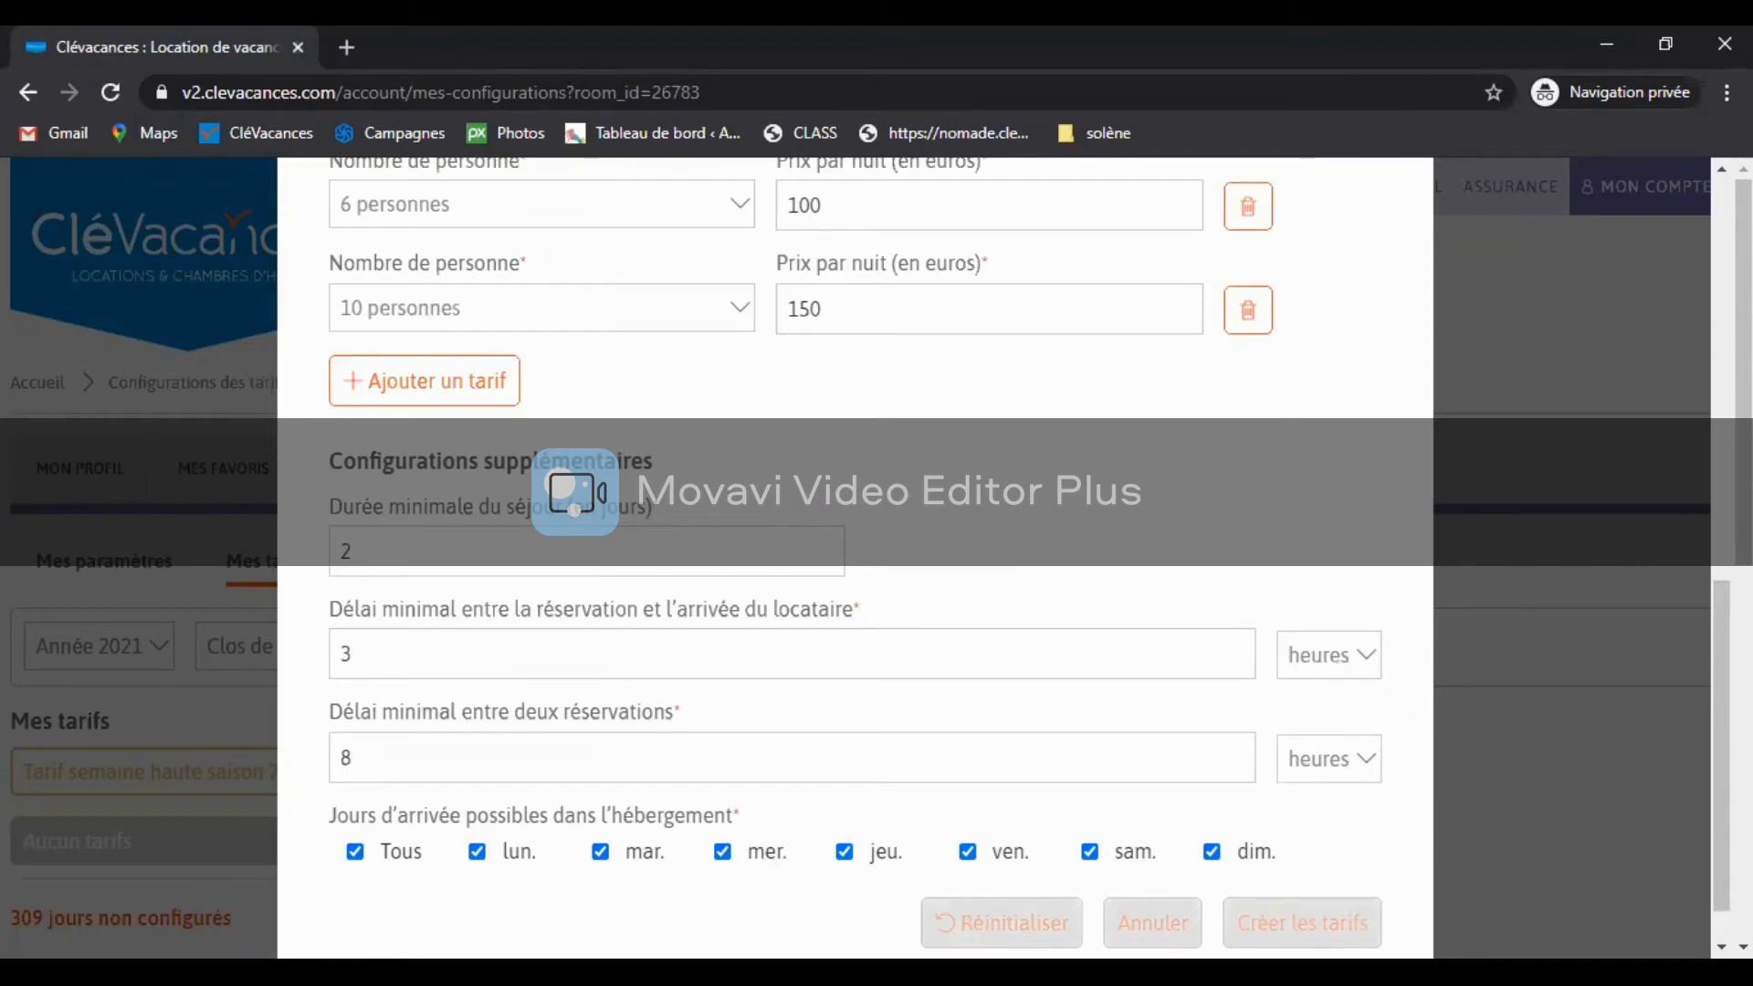
pyautogui.click(1046, 768)
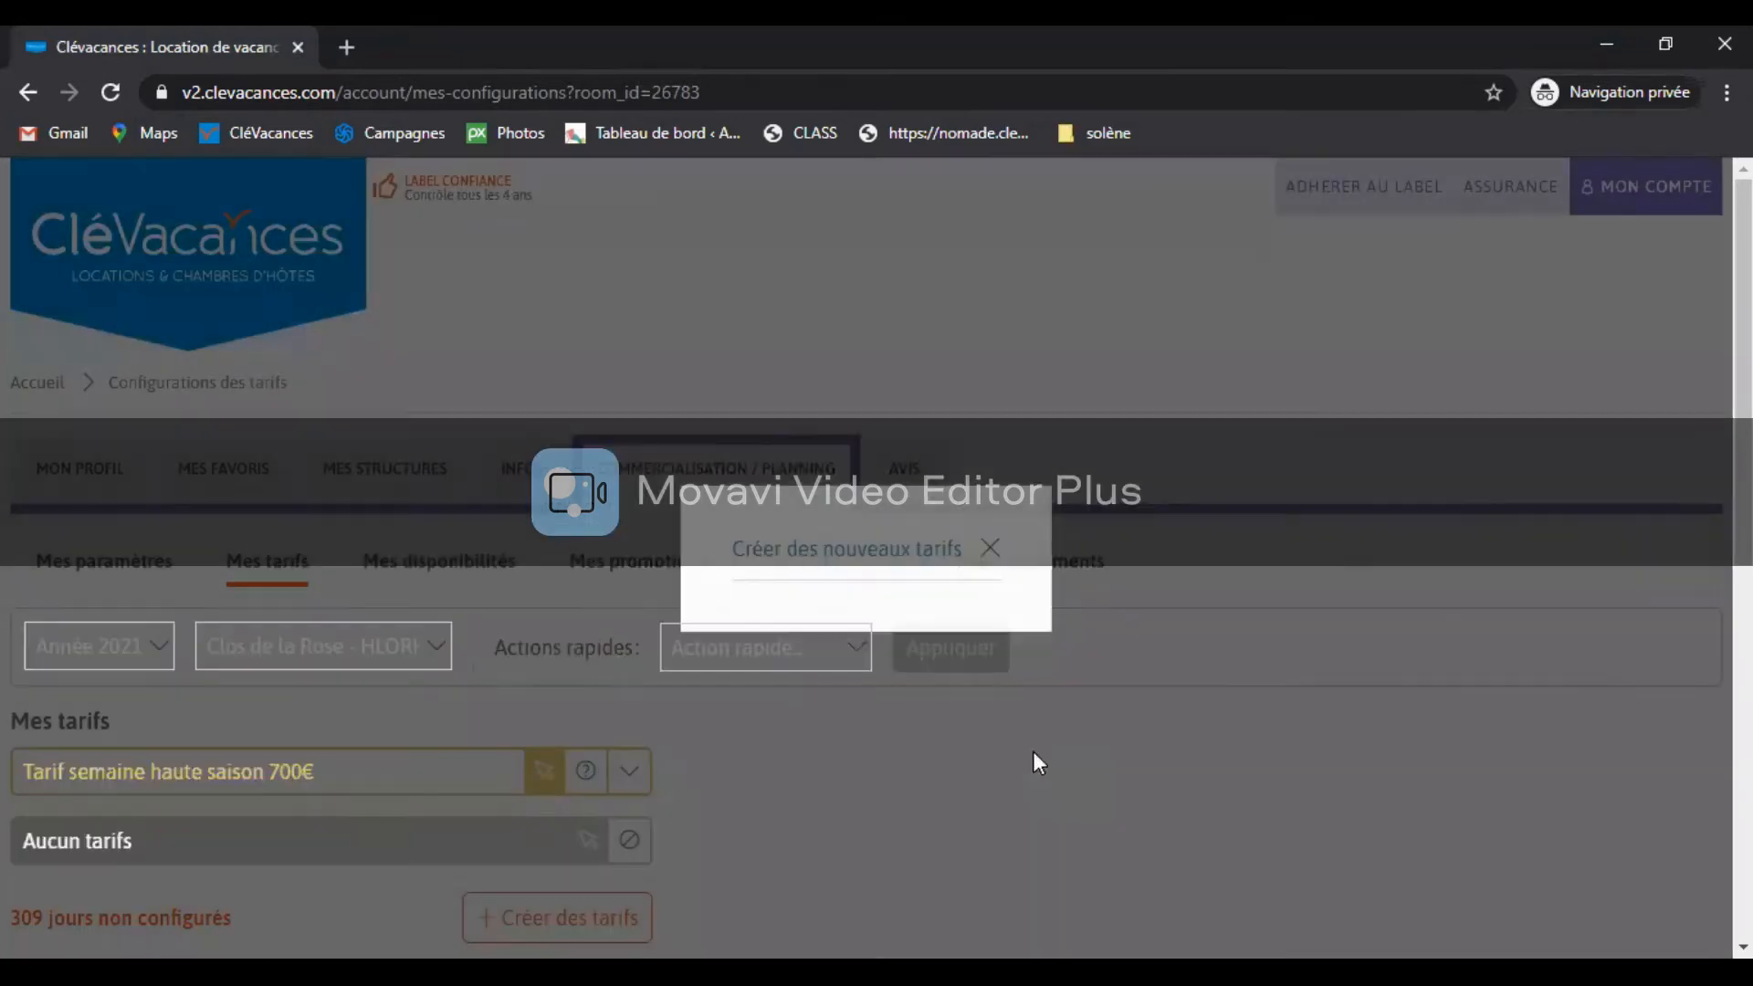
# Step: Apply the "Moyenne saison" rate to the calendar from 3 avril to 2 juillet 2021
pyautogui.scroll(-3, 1589, 739)
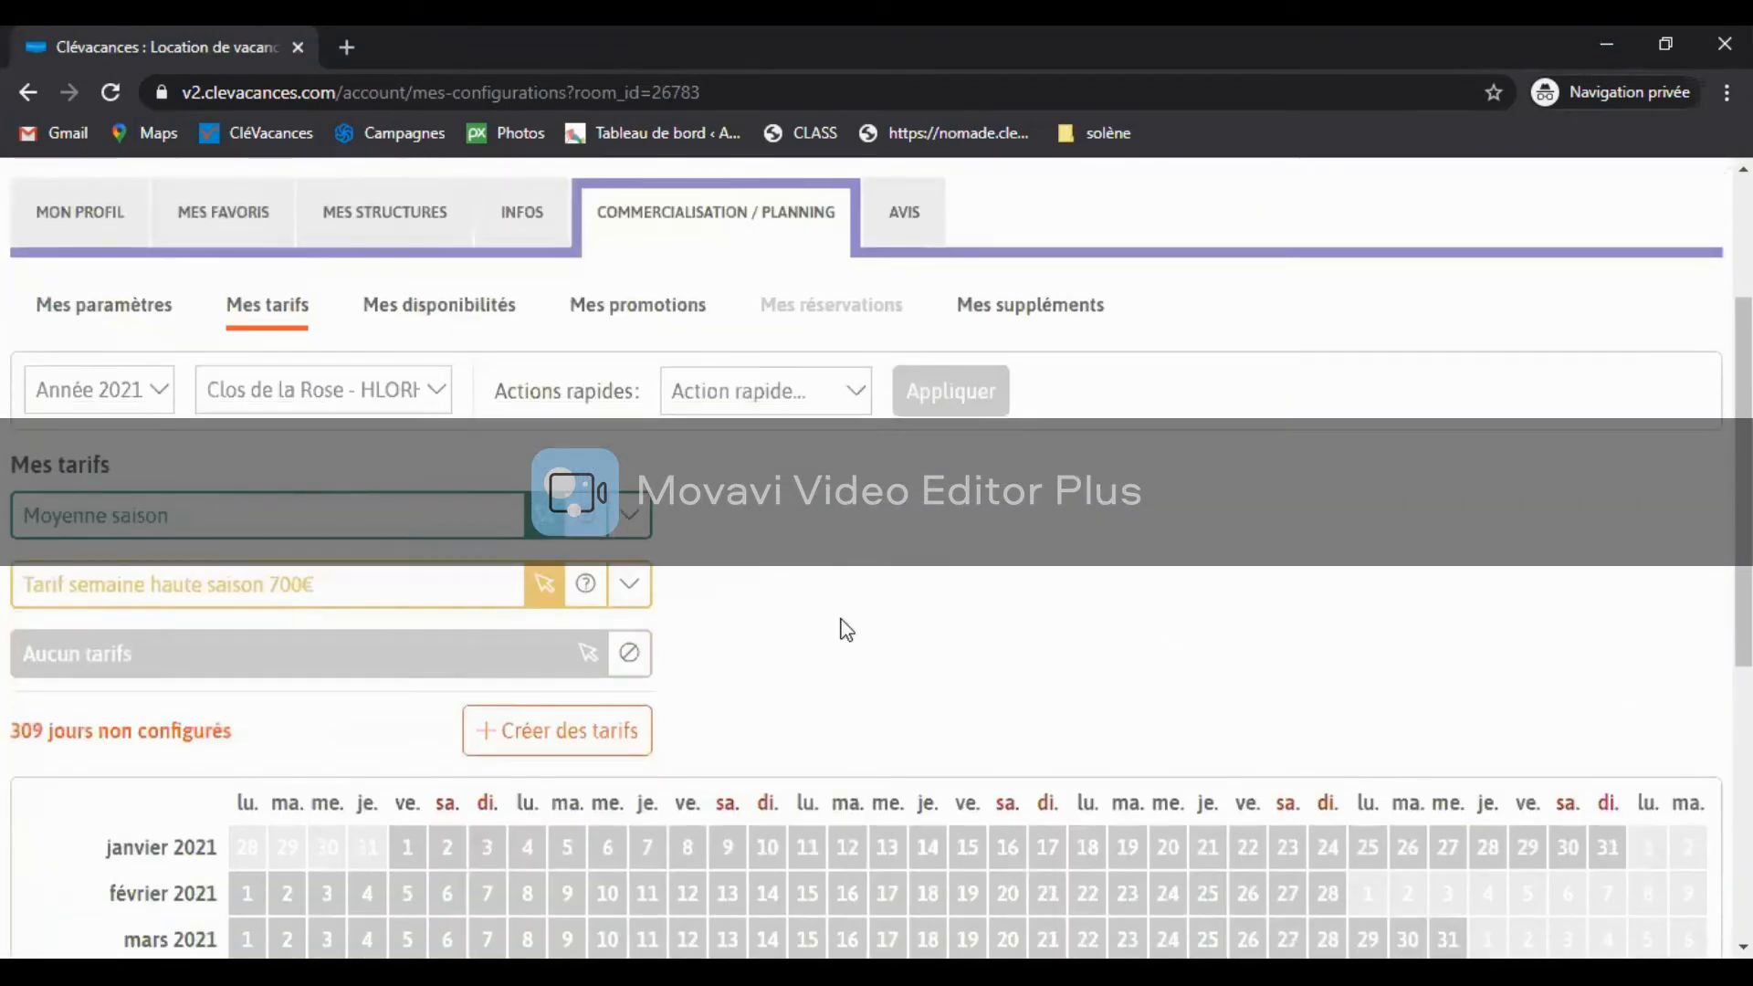
pyautogui.click(180, 523)
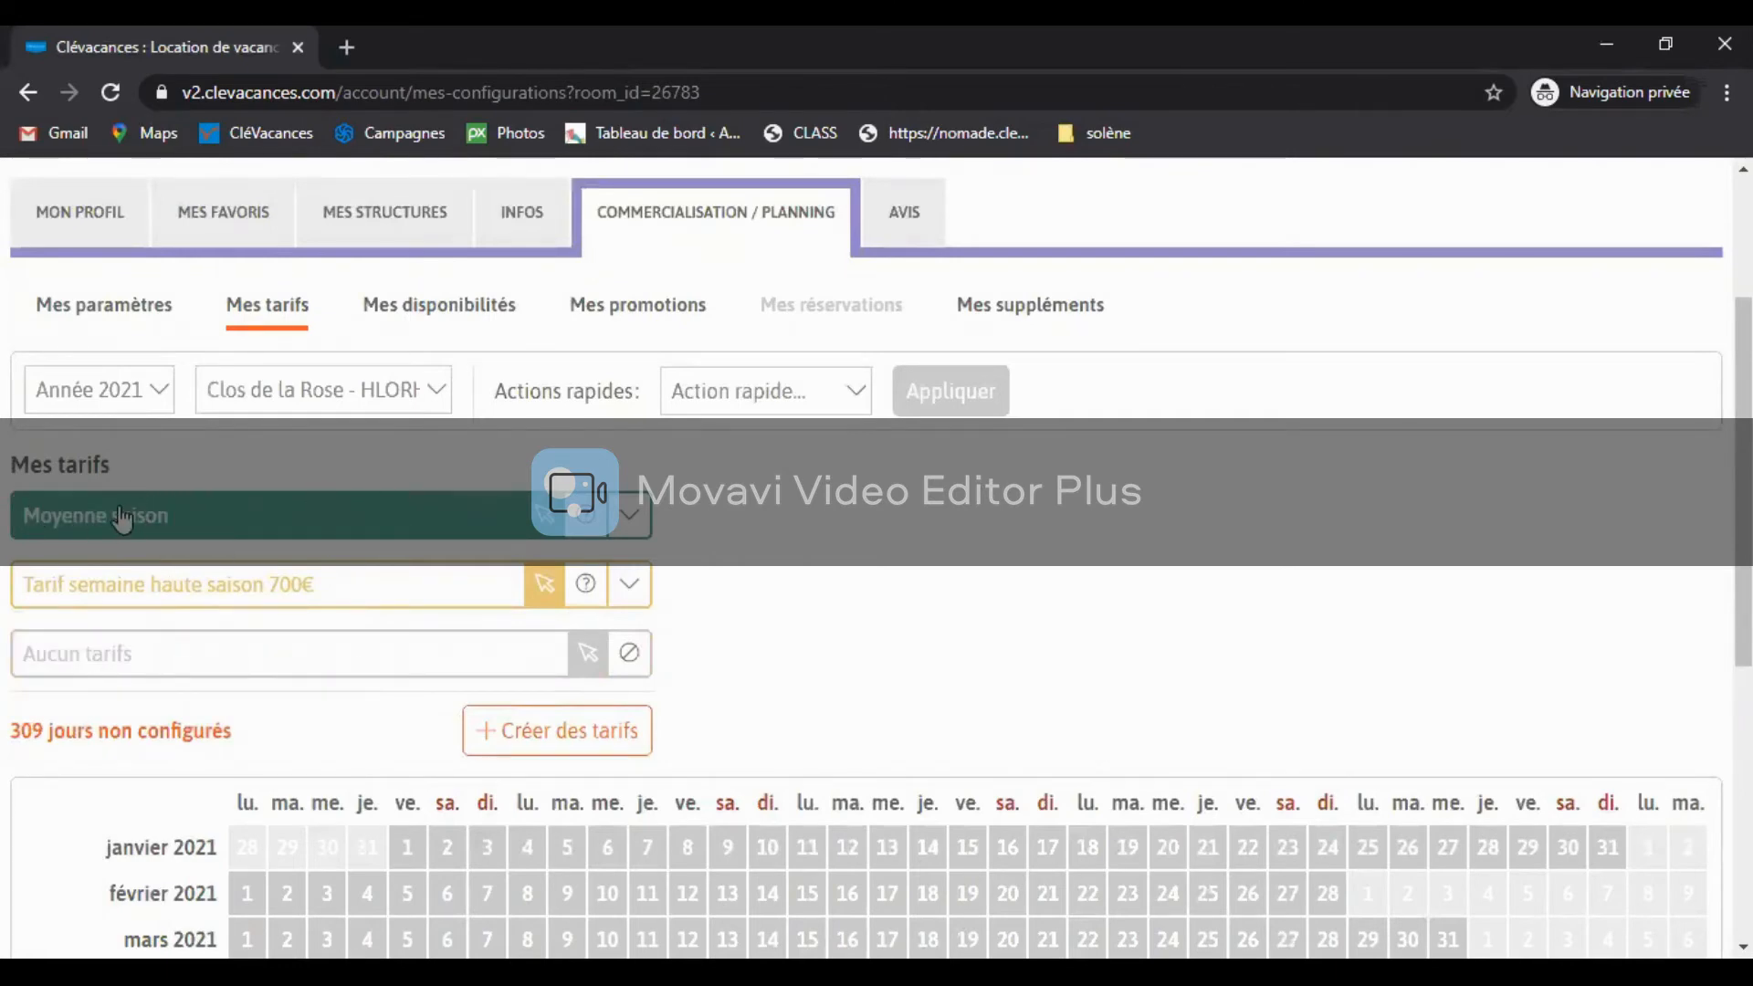
pyautogui.scroll(-3, 1358, 505)
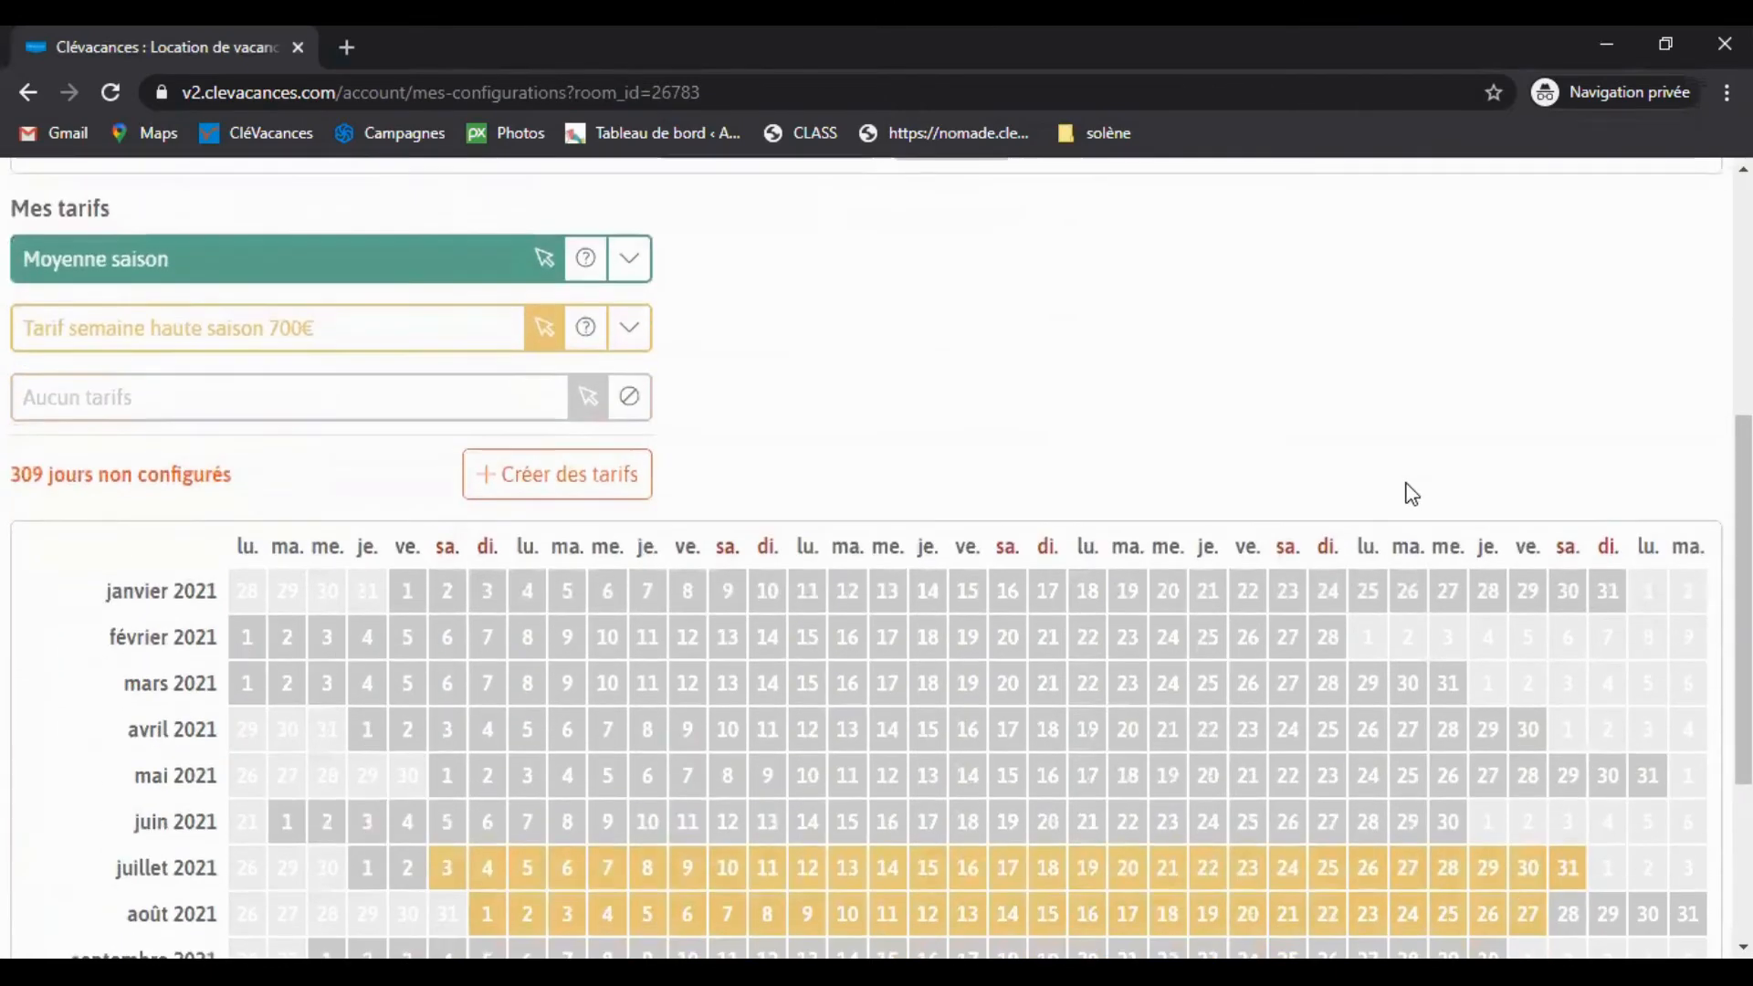
pyautogui.scroll(-1, 1458, 508)
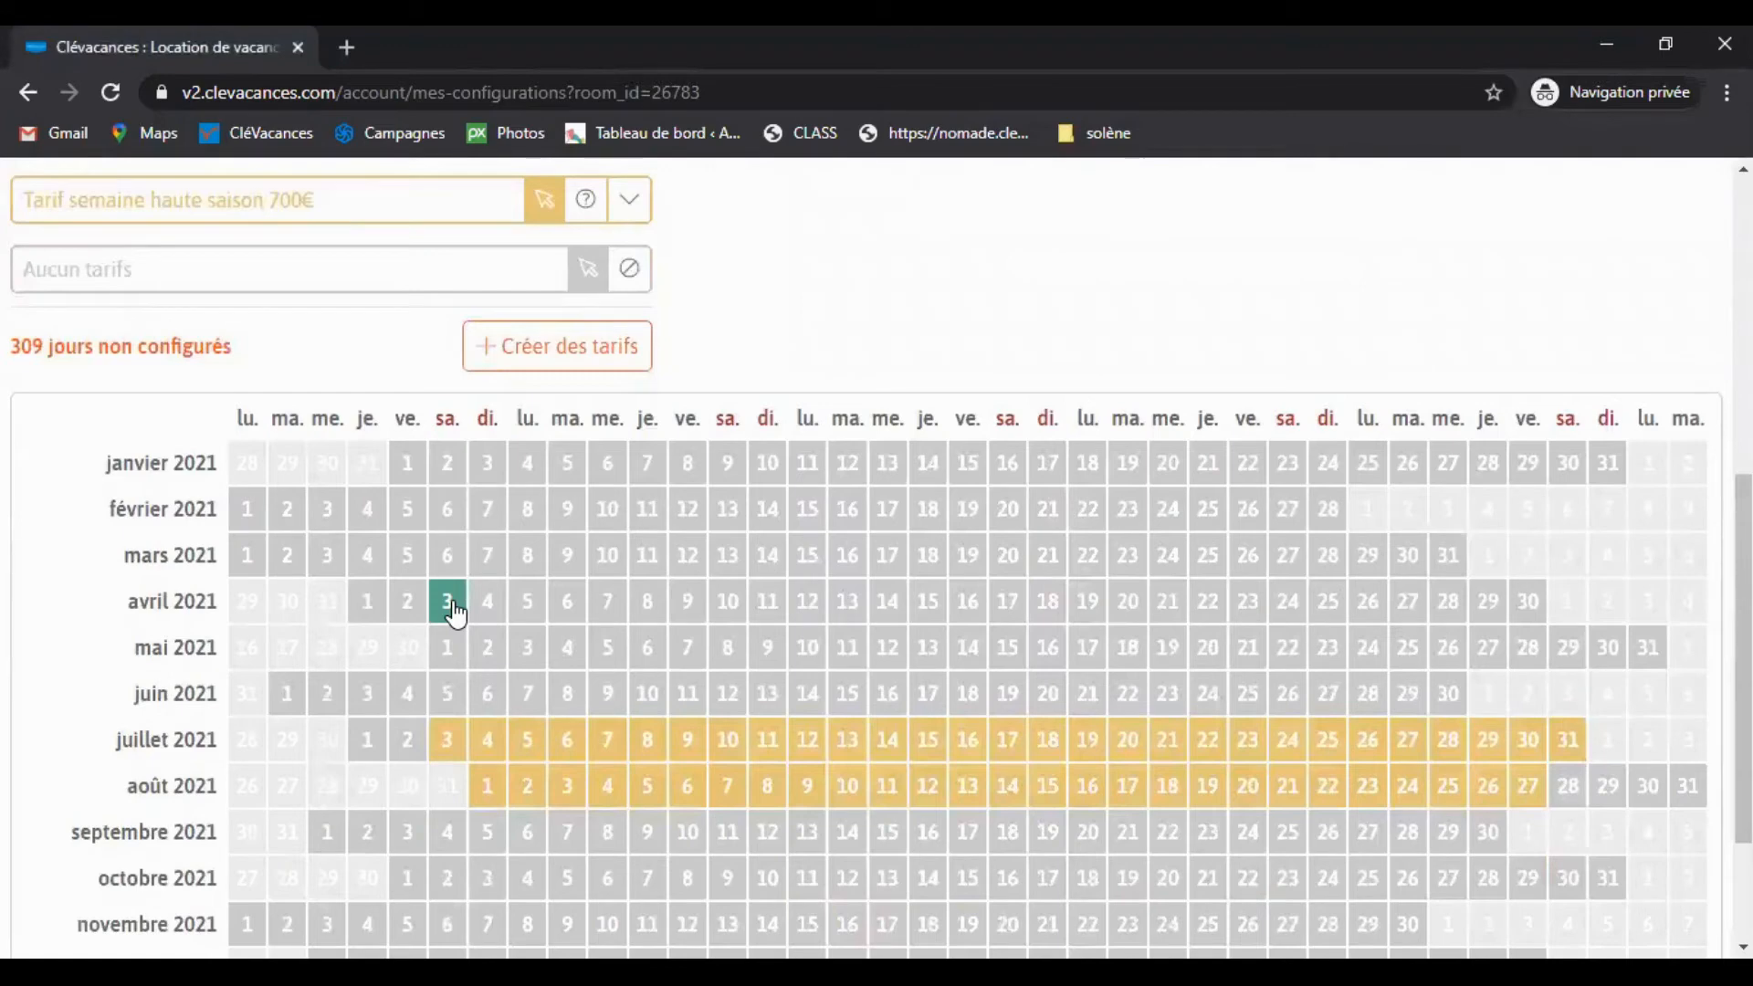
pyautogui.moveTo(459, 614); pyautogui.dragTo(402, 754)
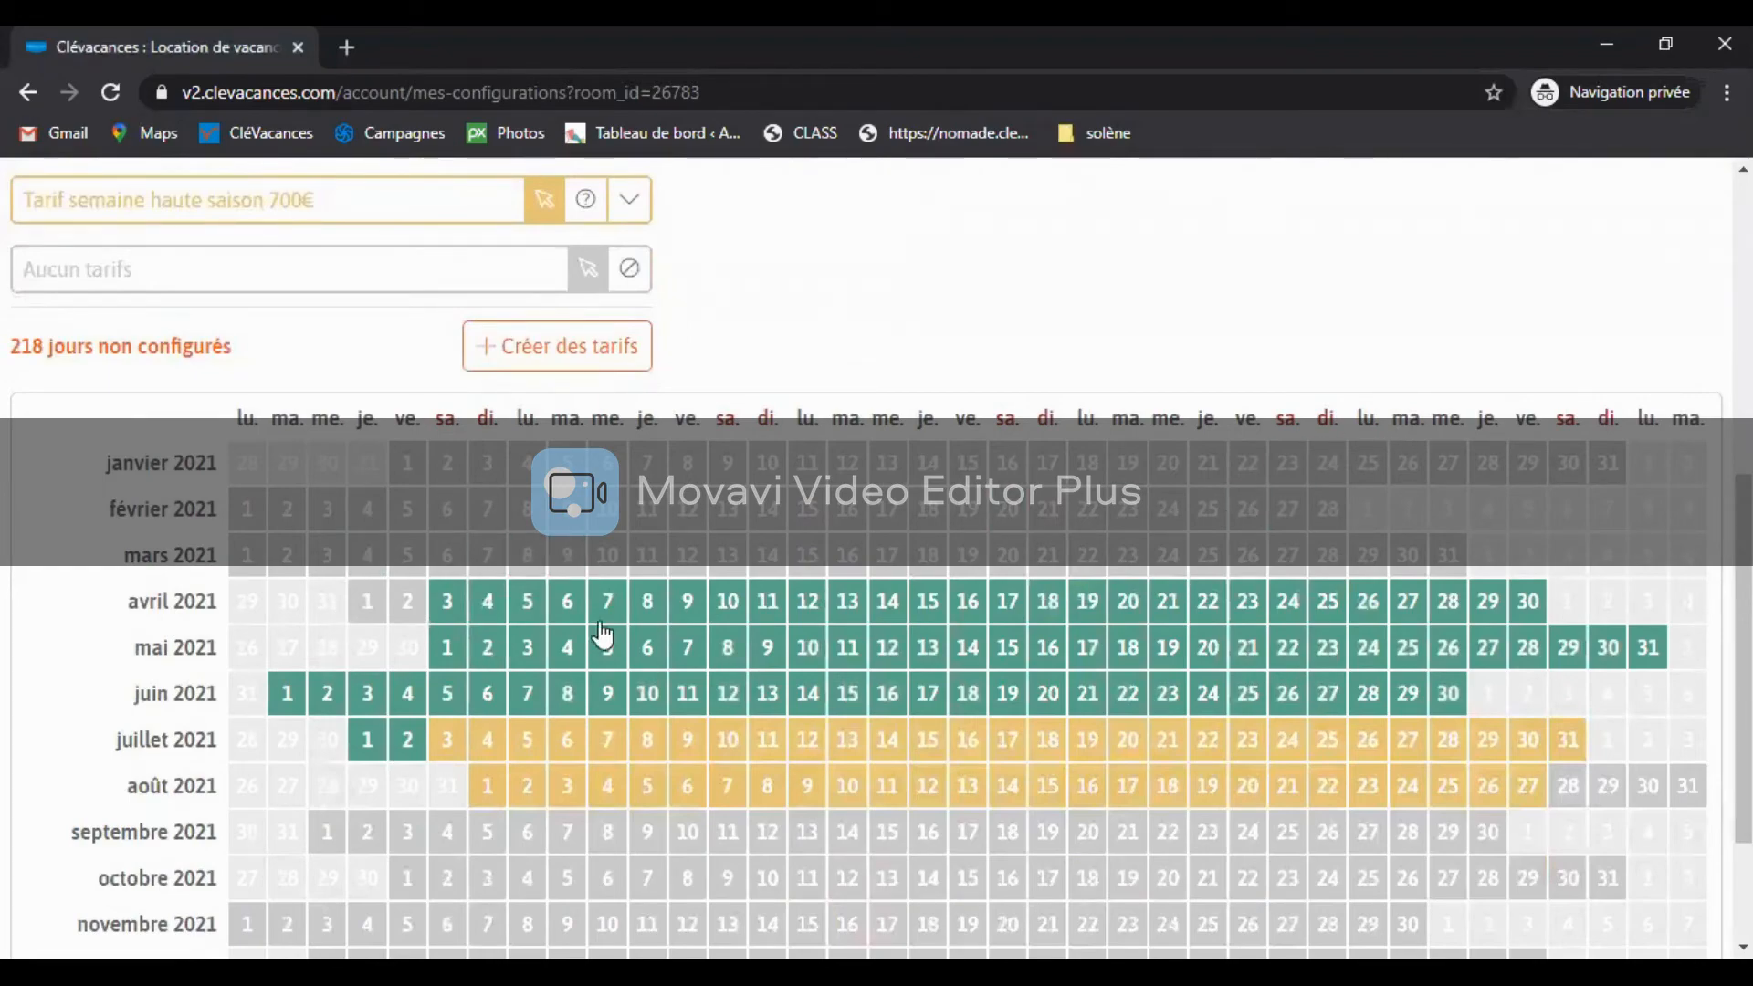
# Step: Apply the "Moyenne saison" rate to the calendar from 28 août to 1 octobre 2021 and save the calendar changes
pyautogui.scroll(-2, 1447, 462)
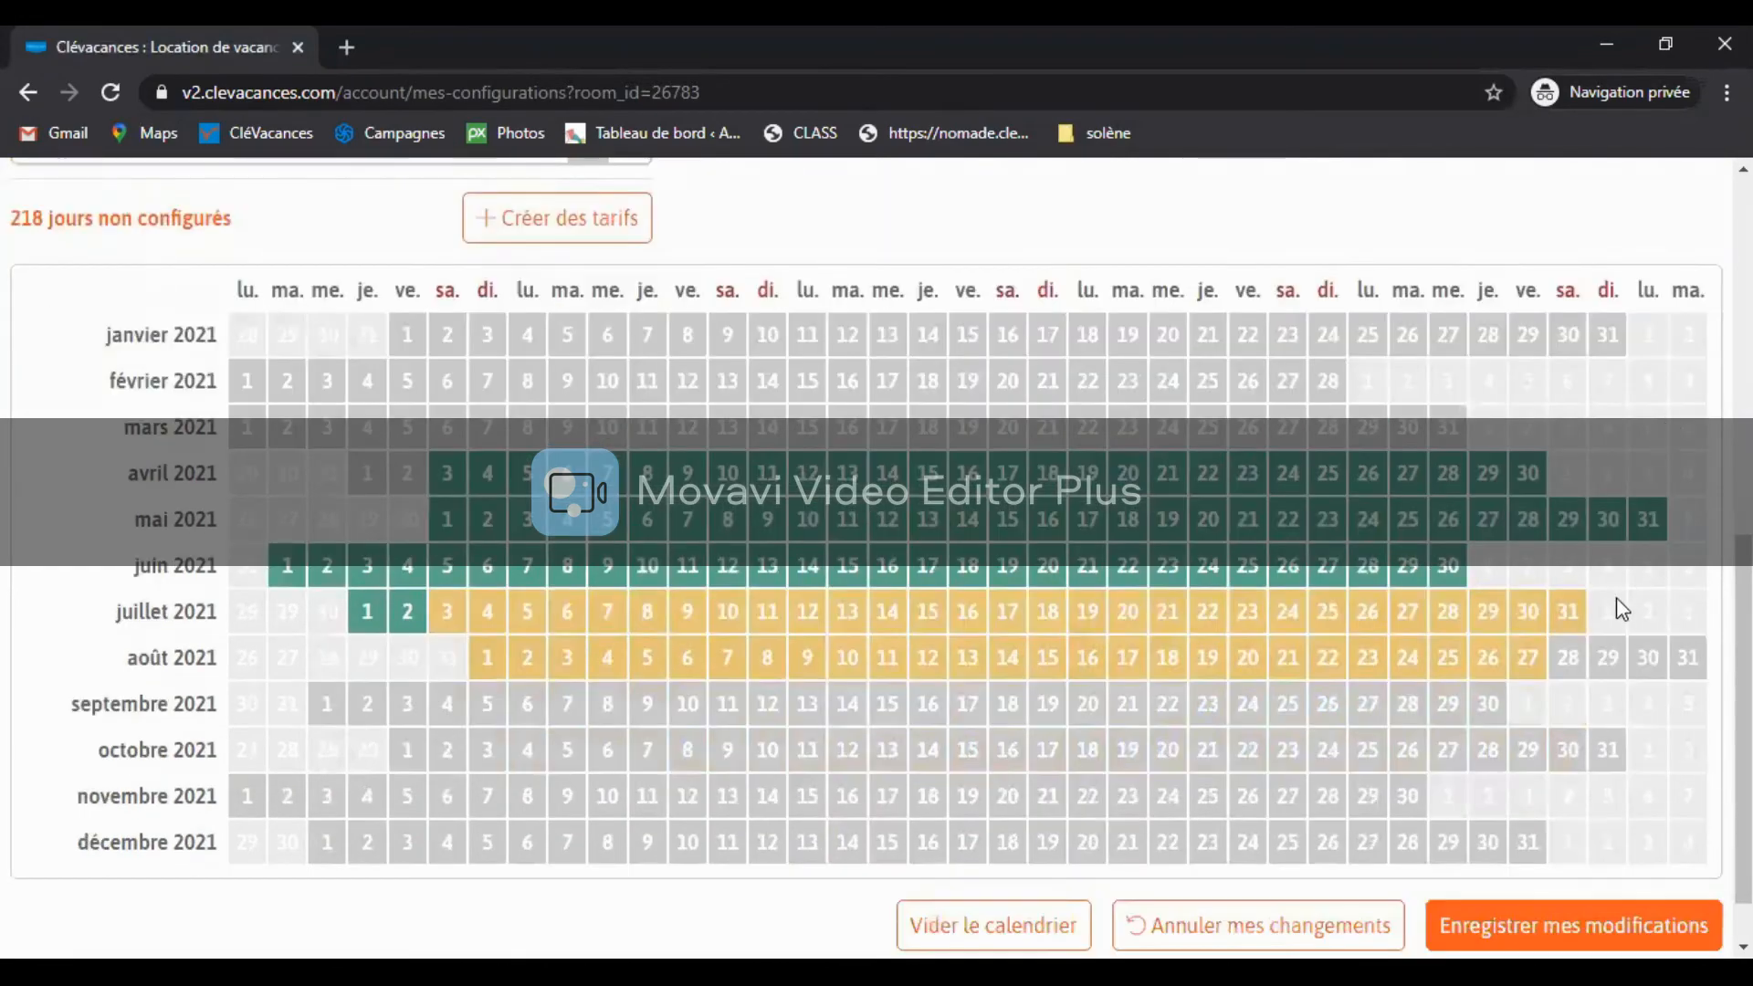
pyautogui.click(1568, 680)
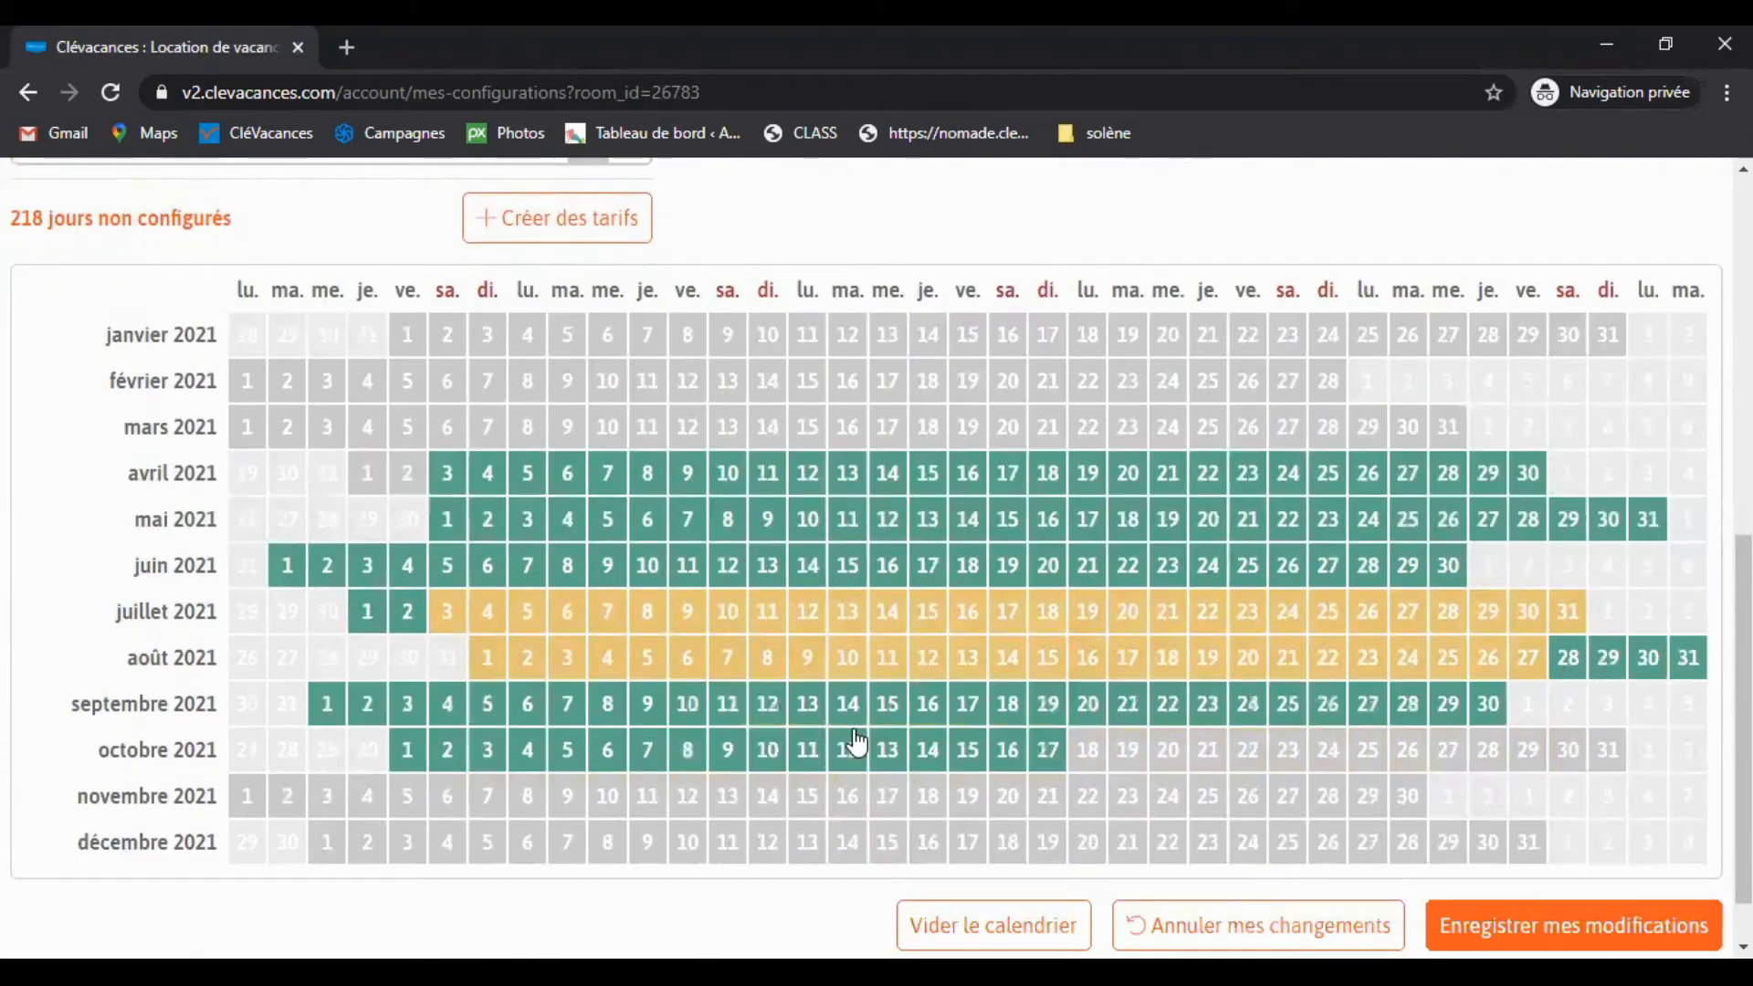
pyautogui.click(447, 750)
pyautogui.click(1644, 913)
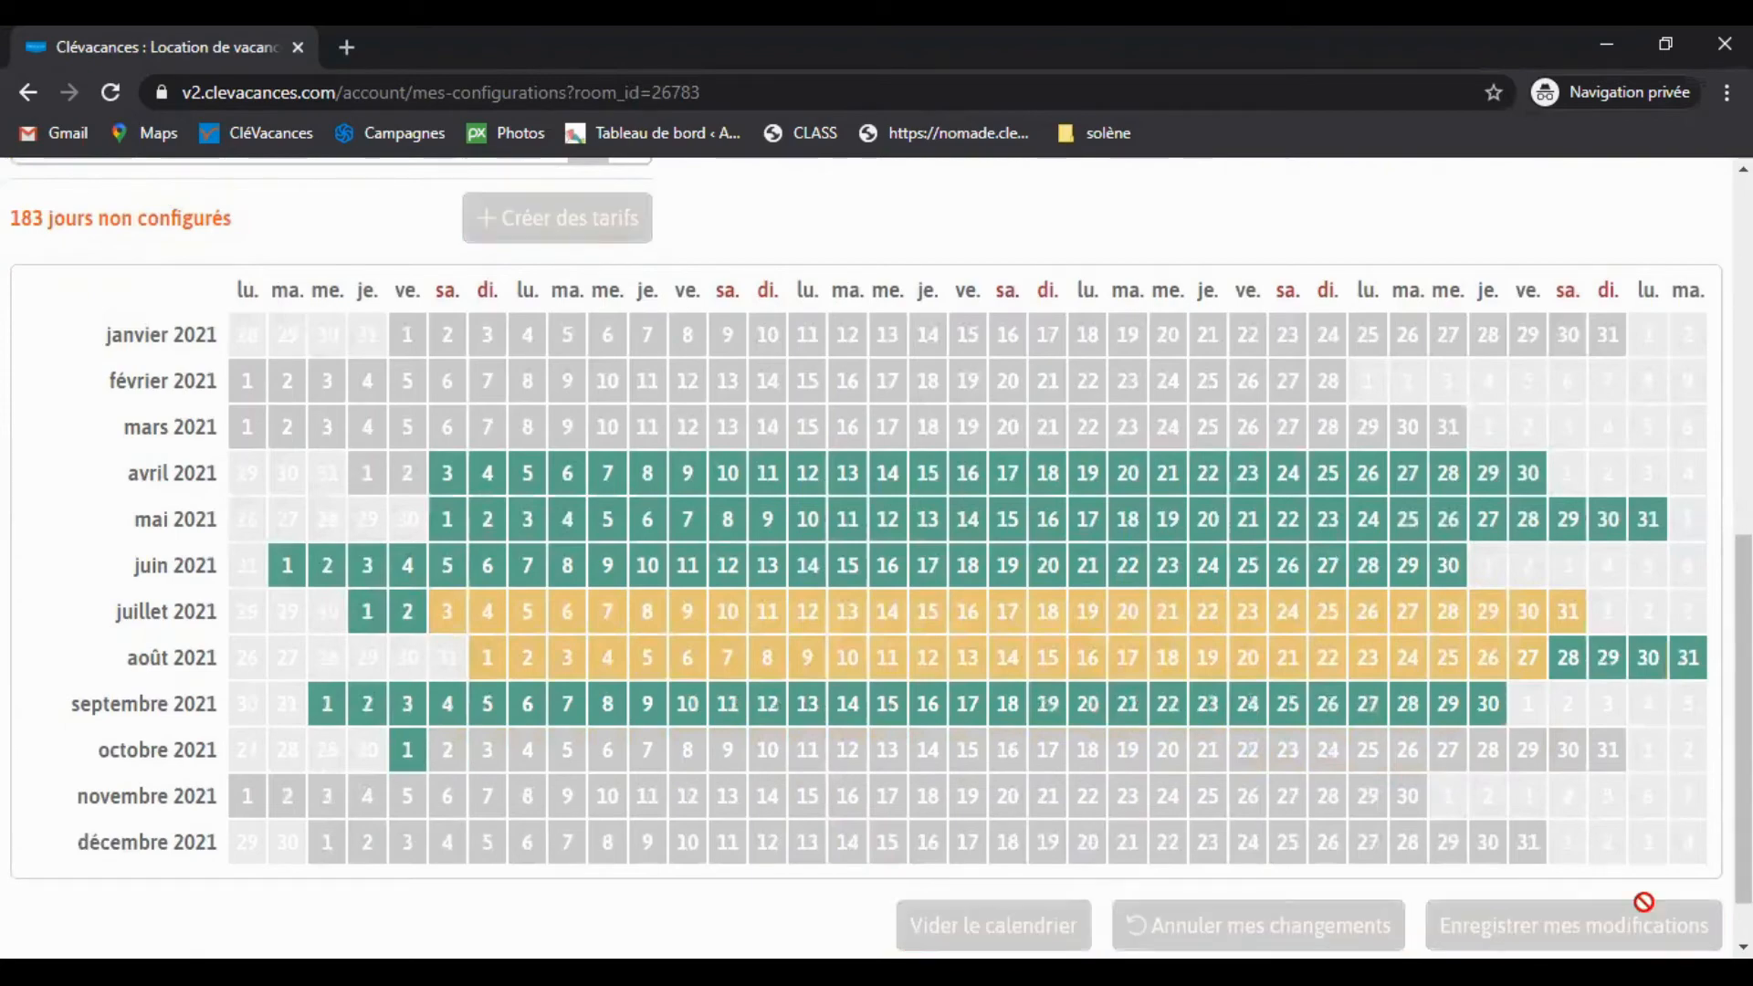
pyautogui.click(1041, 786)
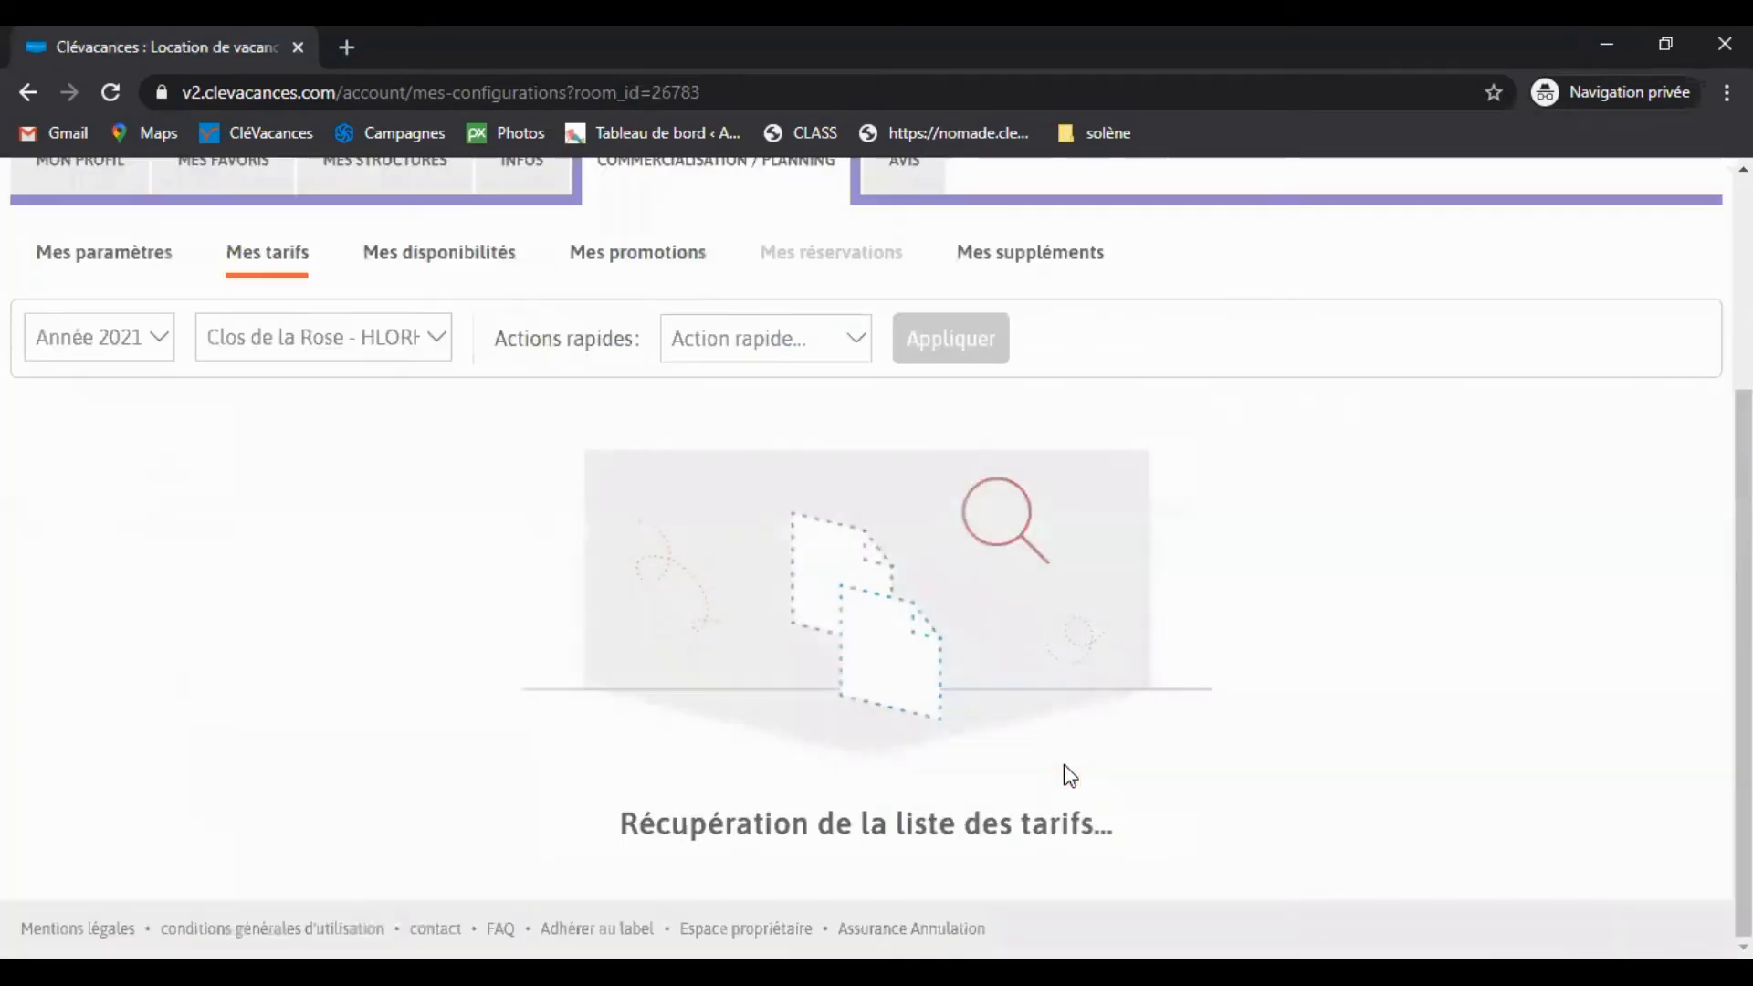
# Step: Open the high-season rate "Tarif semaine haute saison 700€" for editing and shorten its name to "Tarif semaine haute saison"
pyautogui.scroll(-3, 1286, 589)
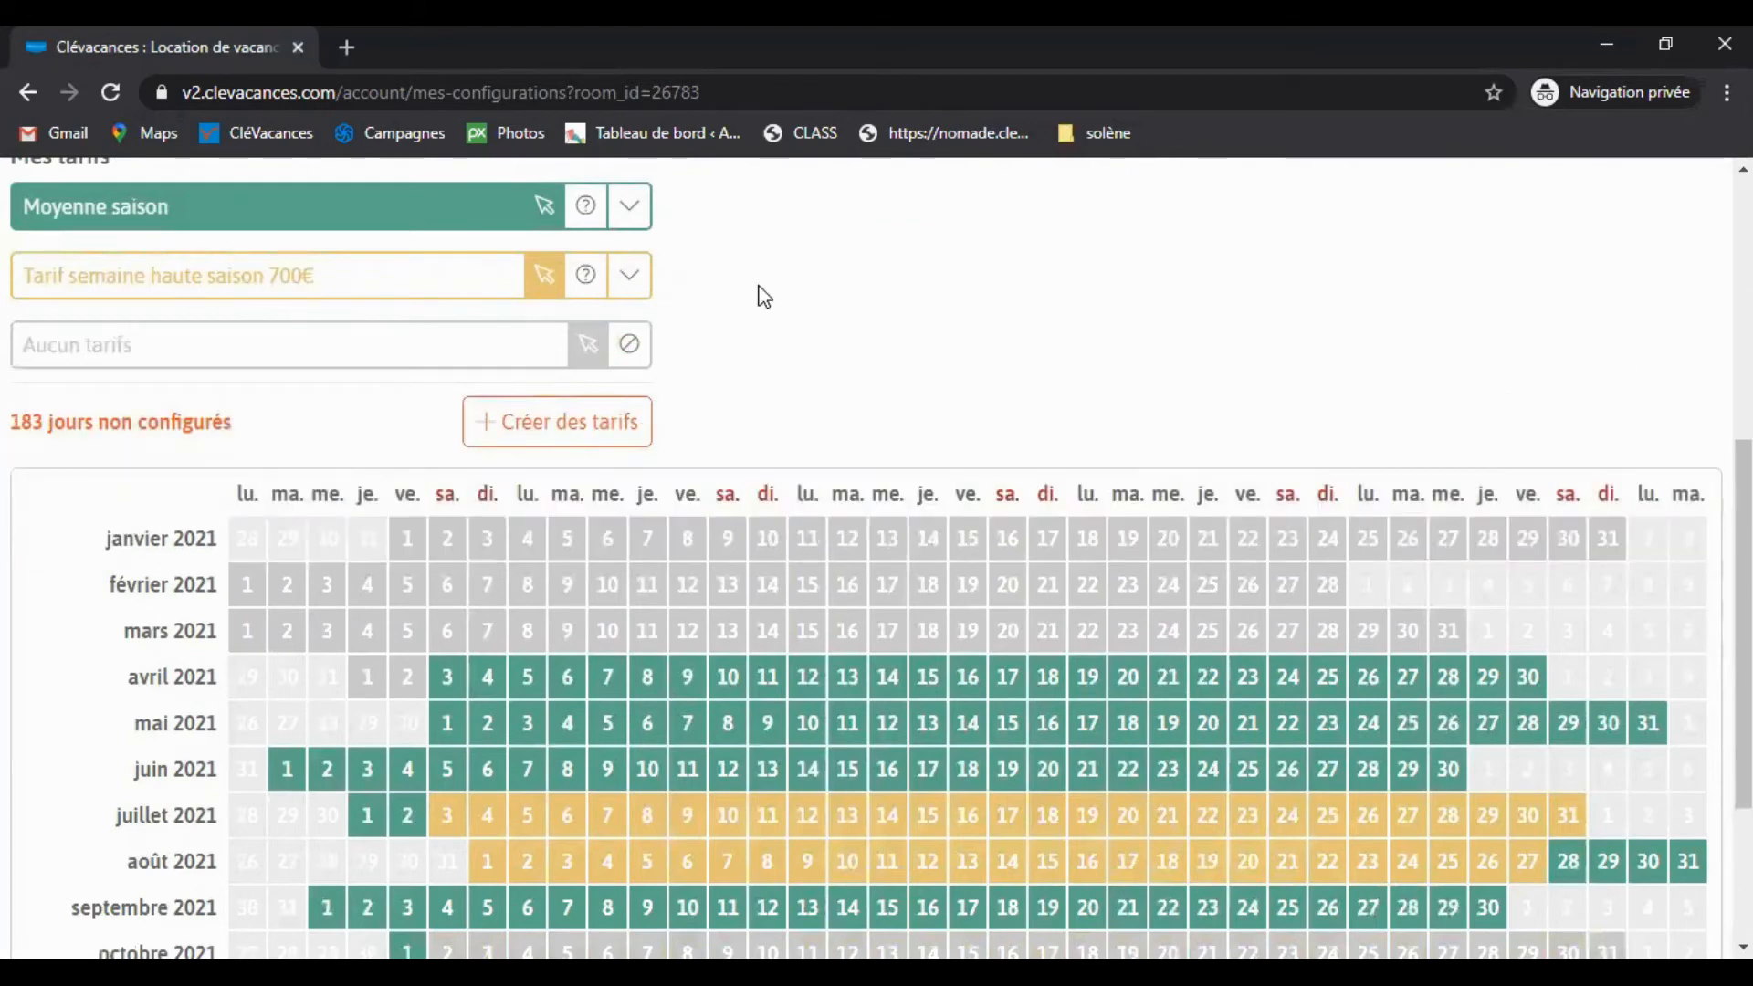
pyautogui.click(626, 291)
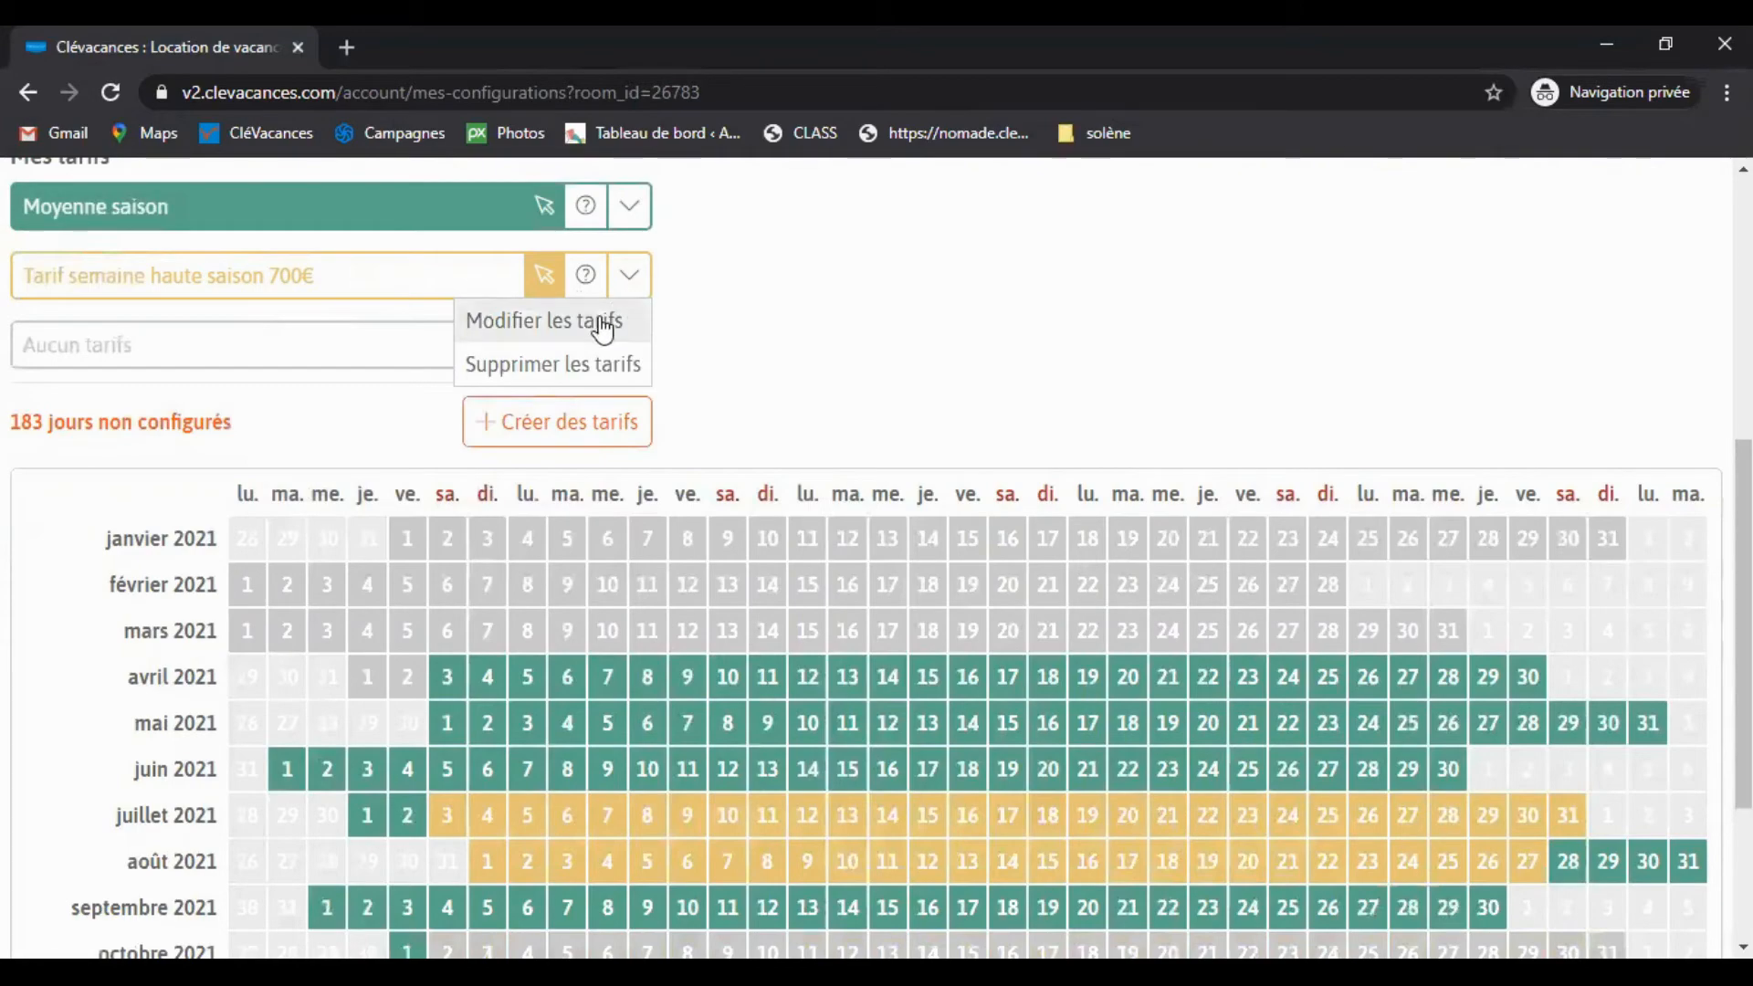
pyautogui.click(564, 324)
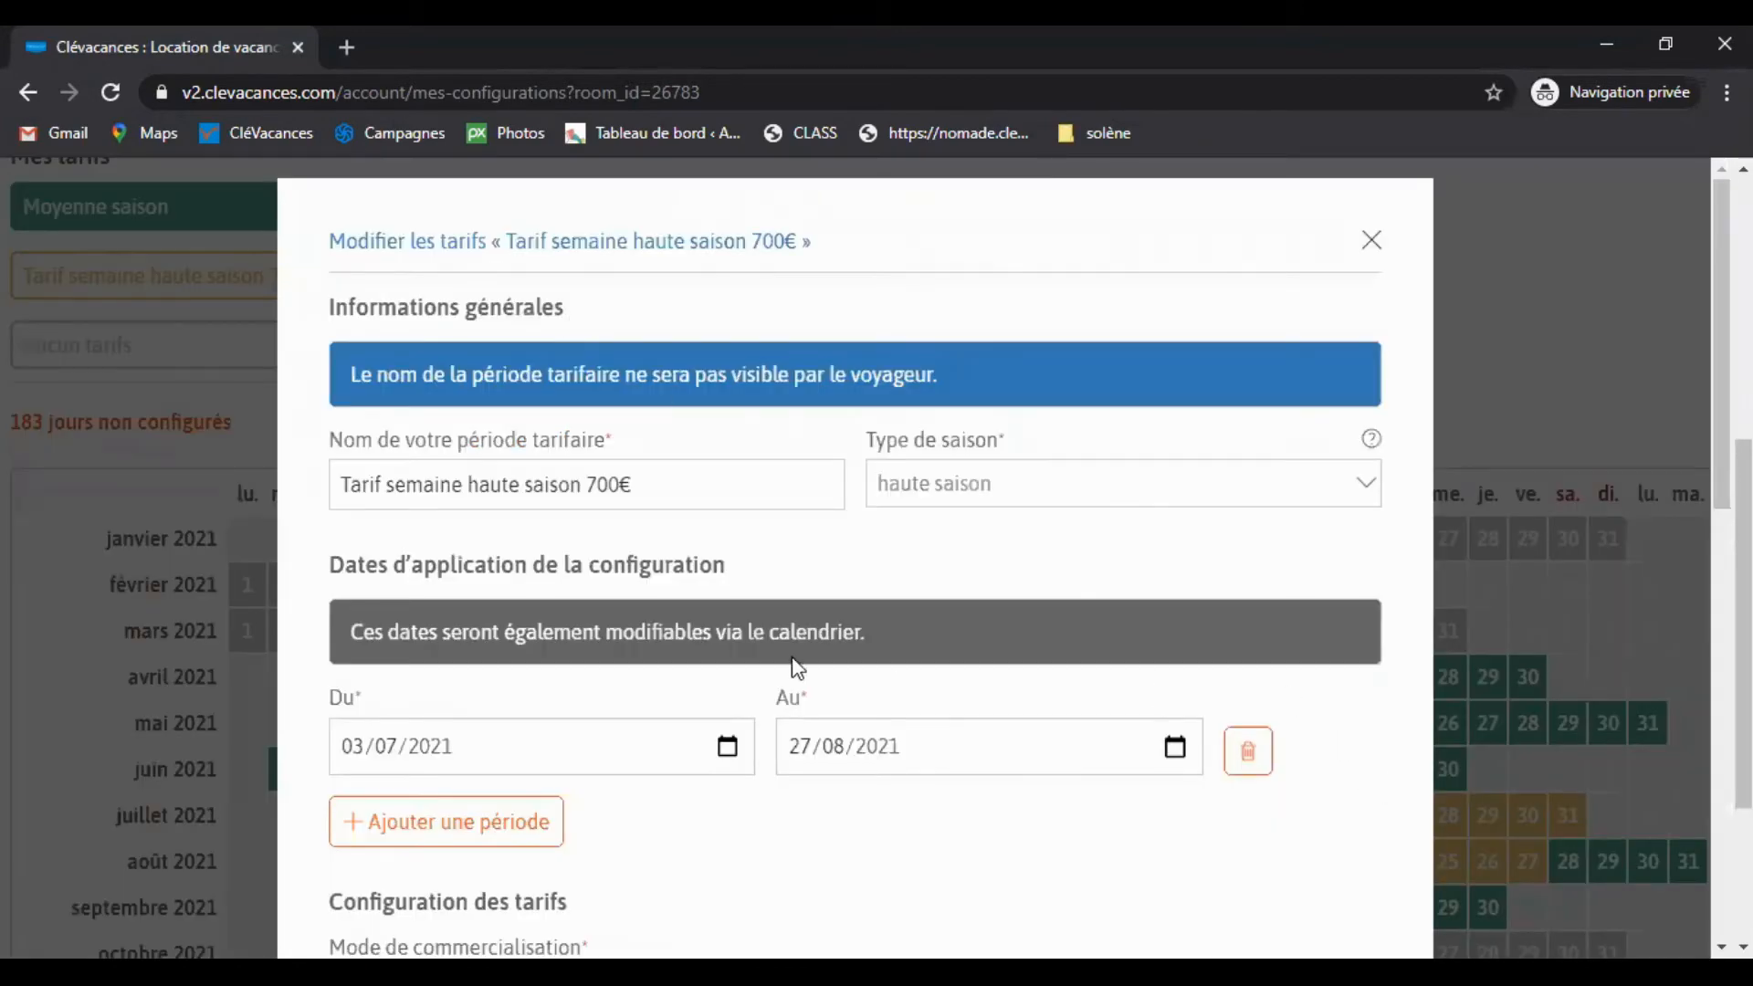
pyautogui.scroll(-4, 797, 666)
pyautogui.scroll(4, 810, 638)
pyautogui.doubleClick(657, 484)
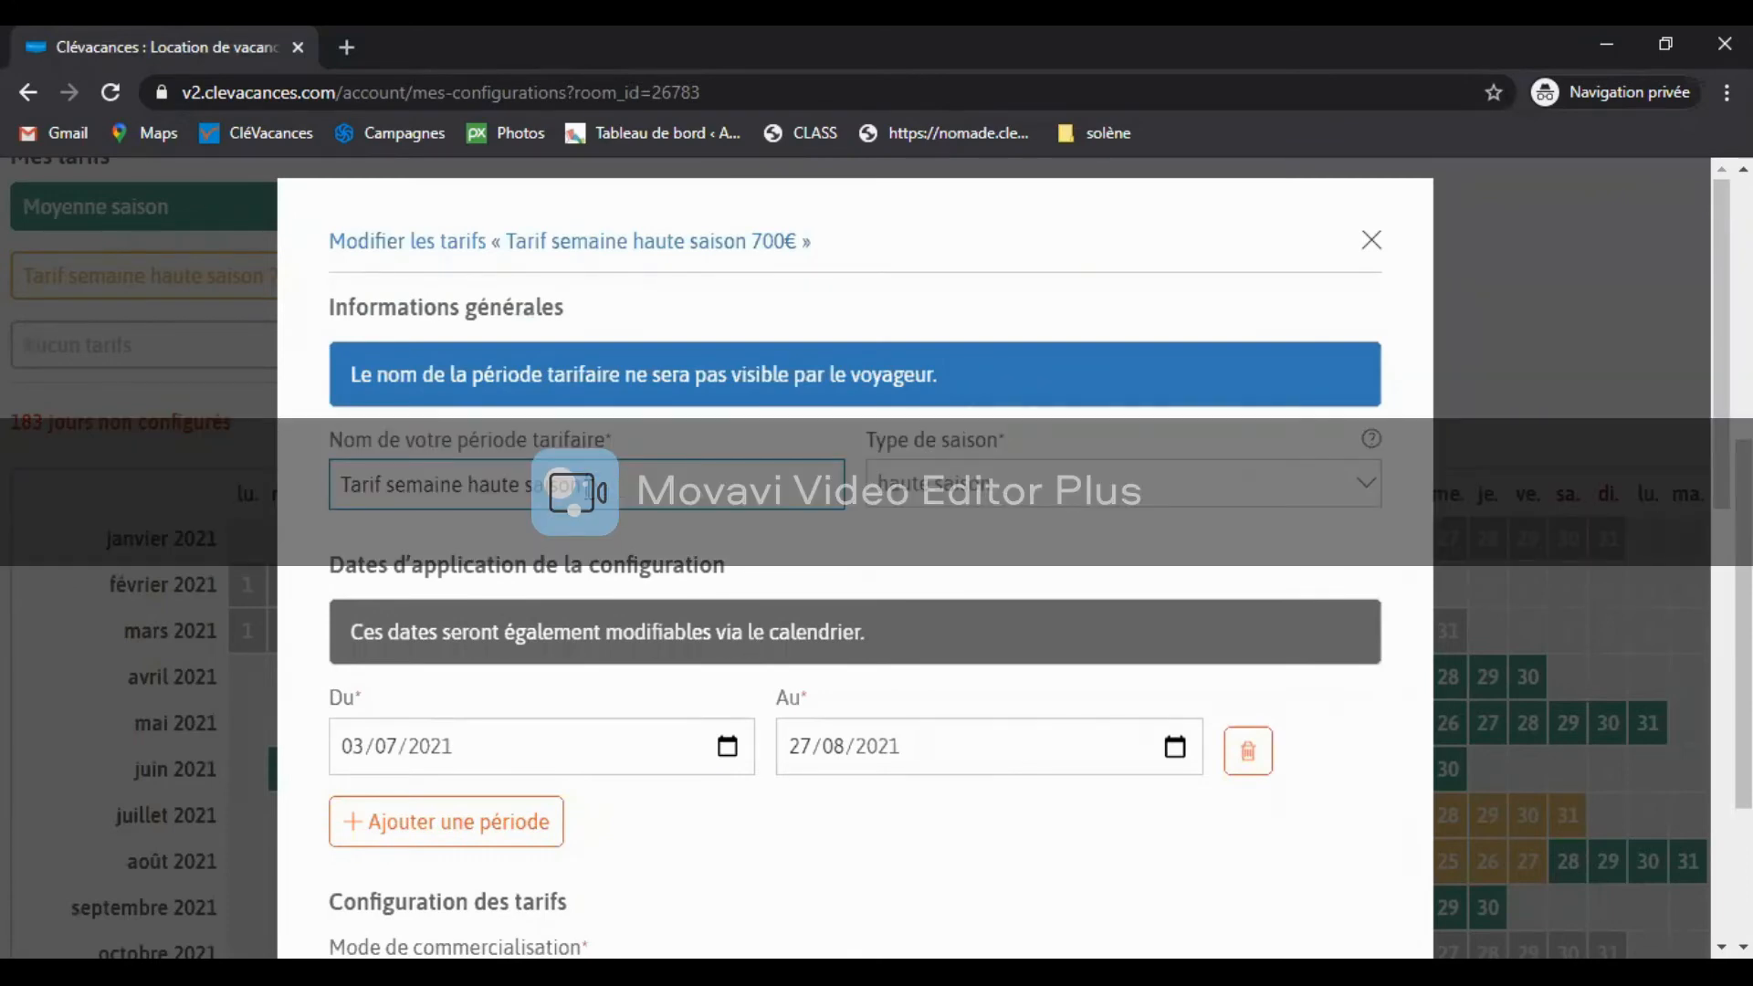
# Step: Set the high-season price for a 7-night stay to 1000 euros and save the modified rate
pyautogui.scroll(-8, 818, 612)
pyautogui.click(838, 517)
pyautogui.moveTo(839, 517); pyautogui.dragTo(713, 525)
pyautogui.write('1000')
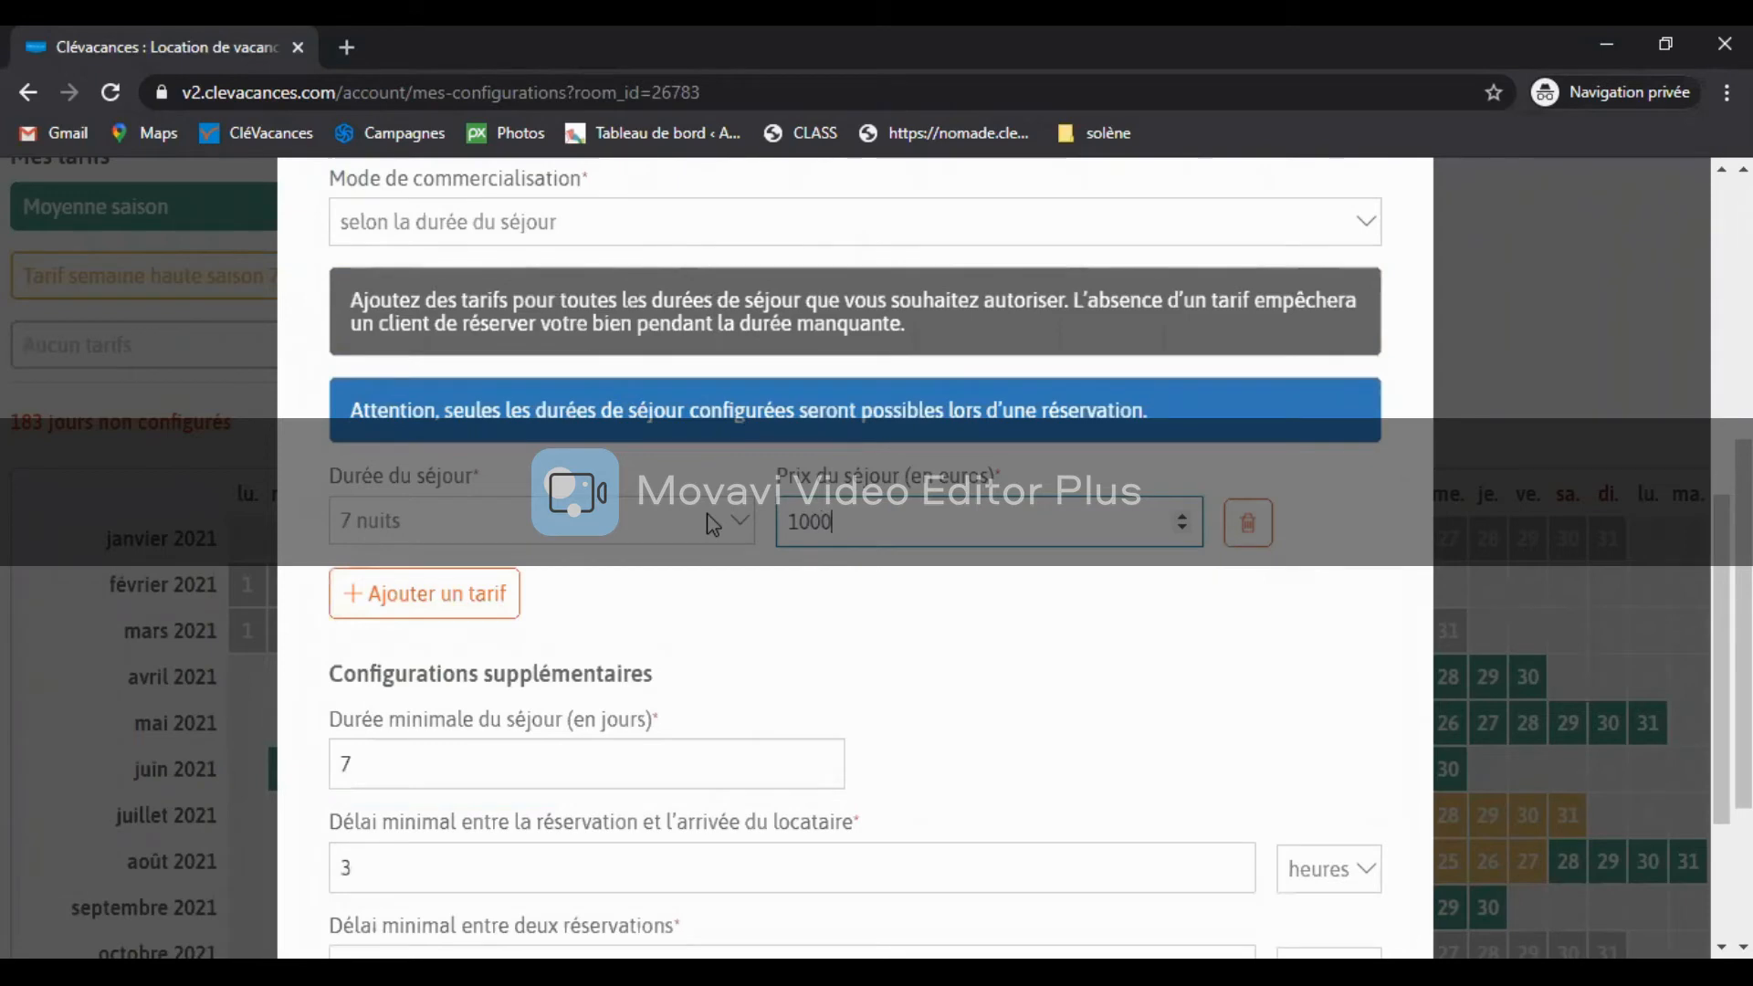
pyautogui.scroll(-3, 1131, 611)
pyautogui.click(1362, 849)
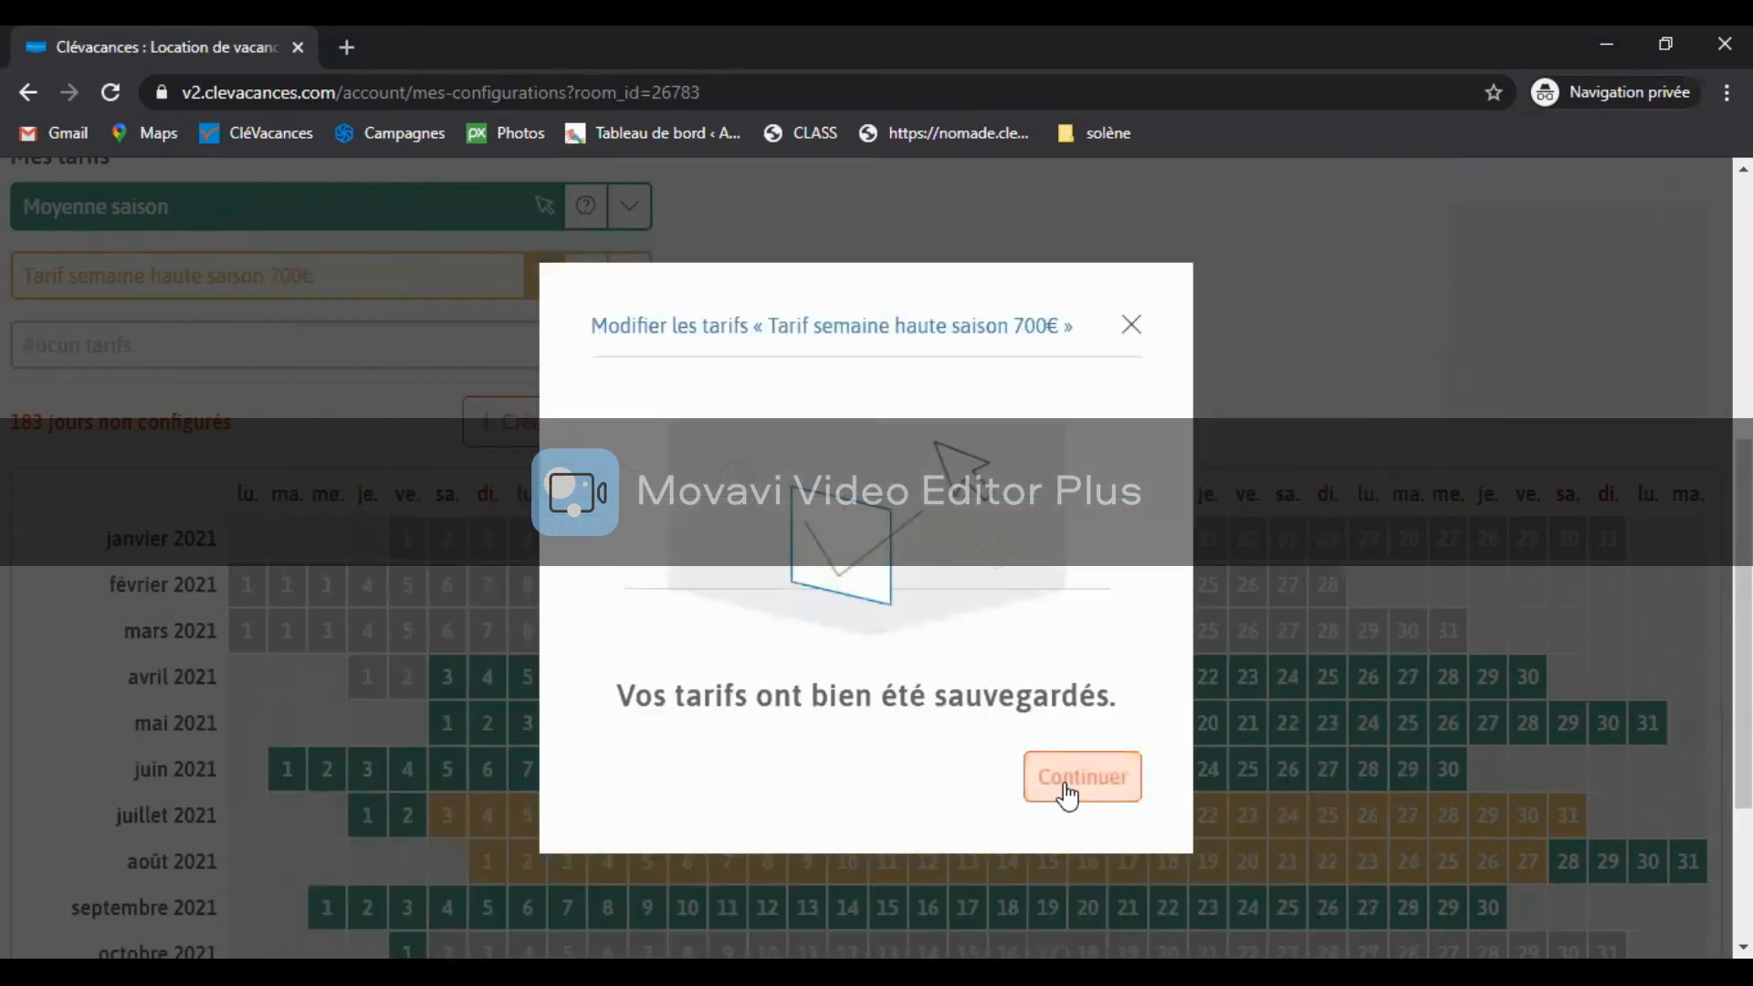
pyautogui.click(1080, 781)
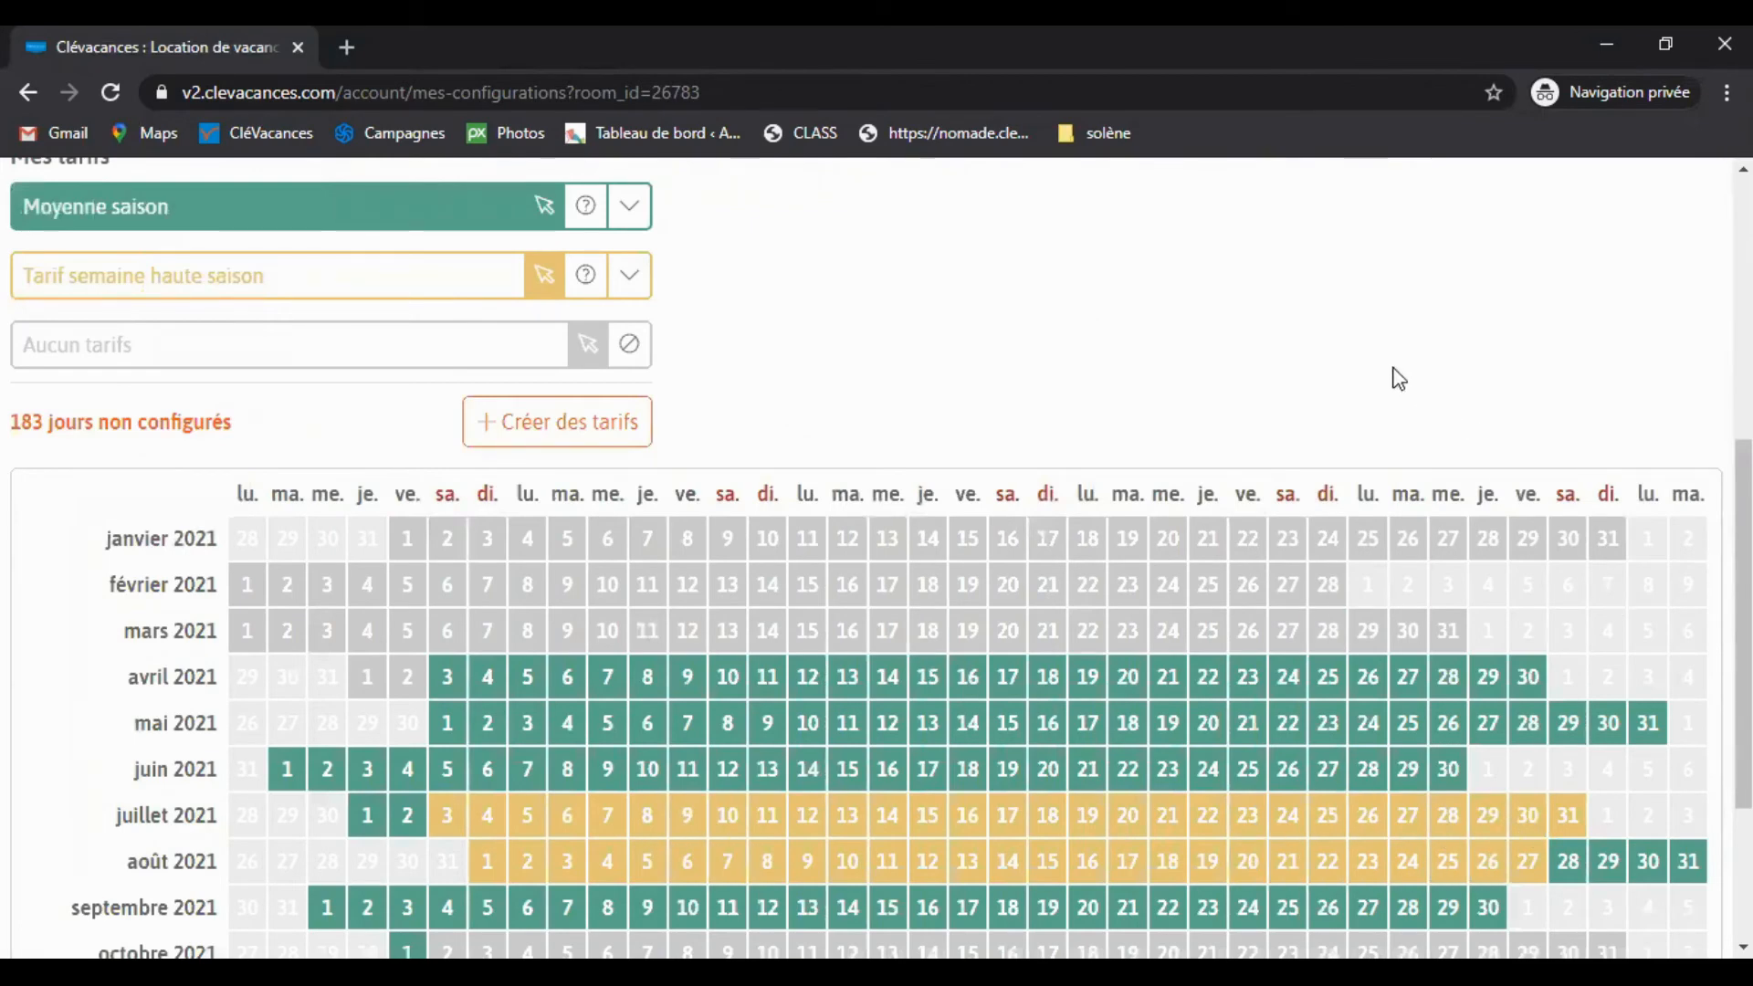
# Step: Open the availability calendar of Clos de la Rose and display the year 2021
pyautogui.scroll(-1, 1700, 422)
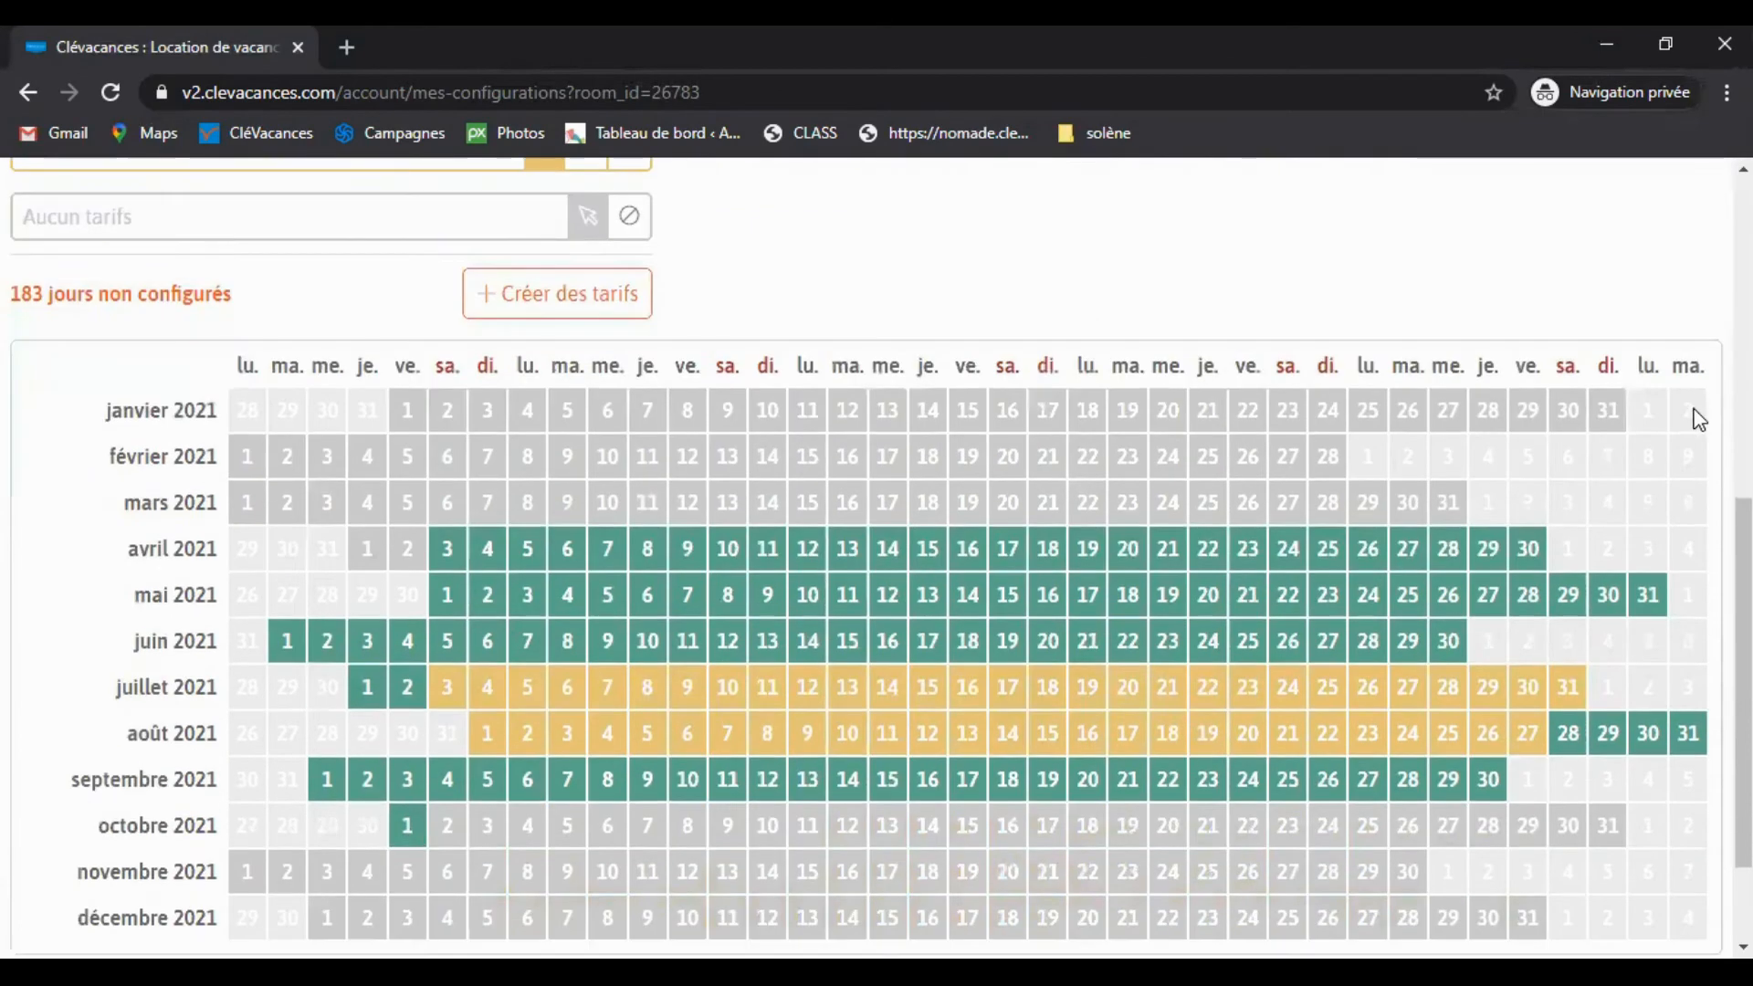
pyautogui.scroll(4, 1616, 470)
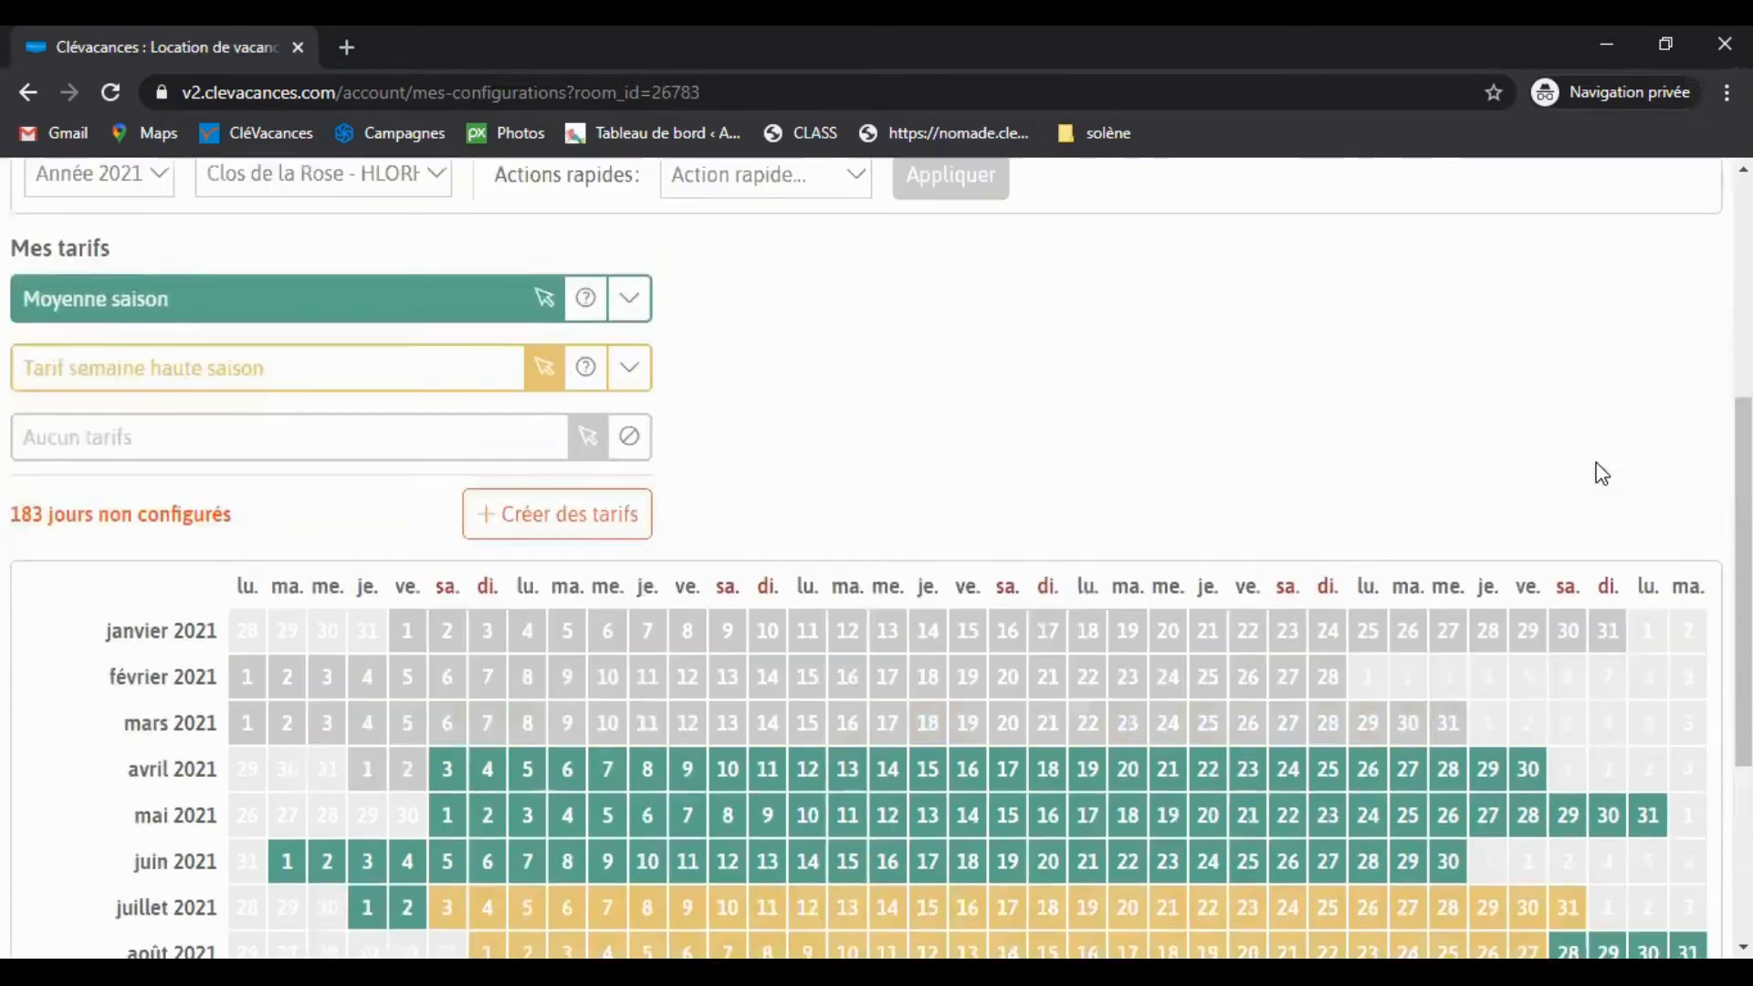
pyautogui.scroll(-2, 1631, 493)
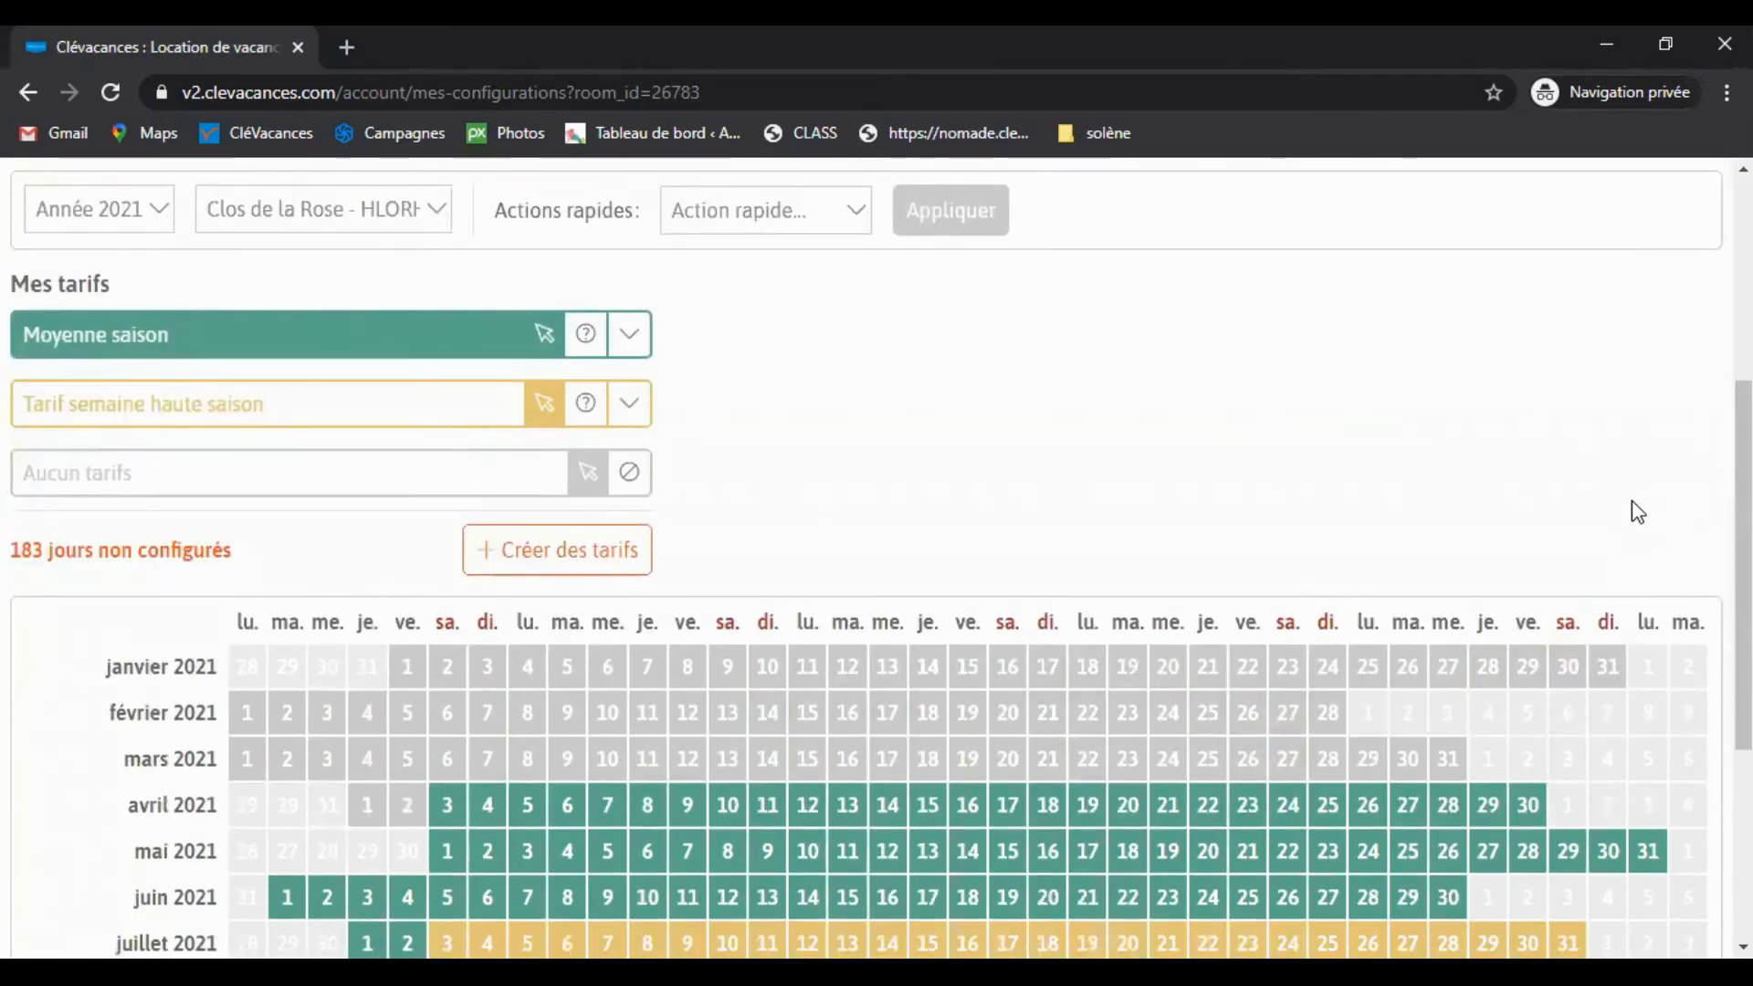
pyautogui.scroll(1, 1233, 540)
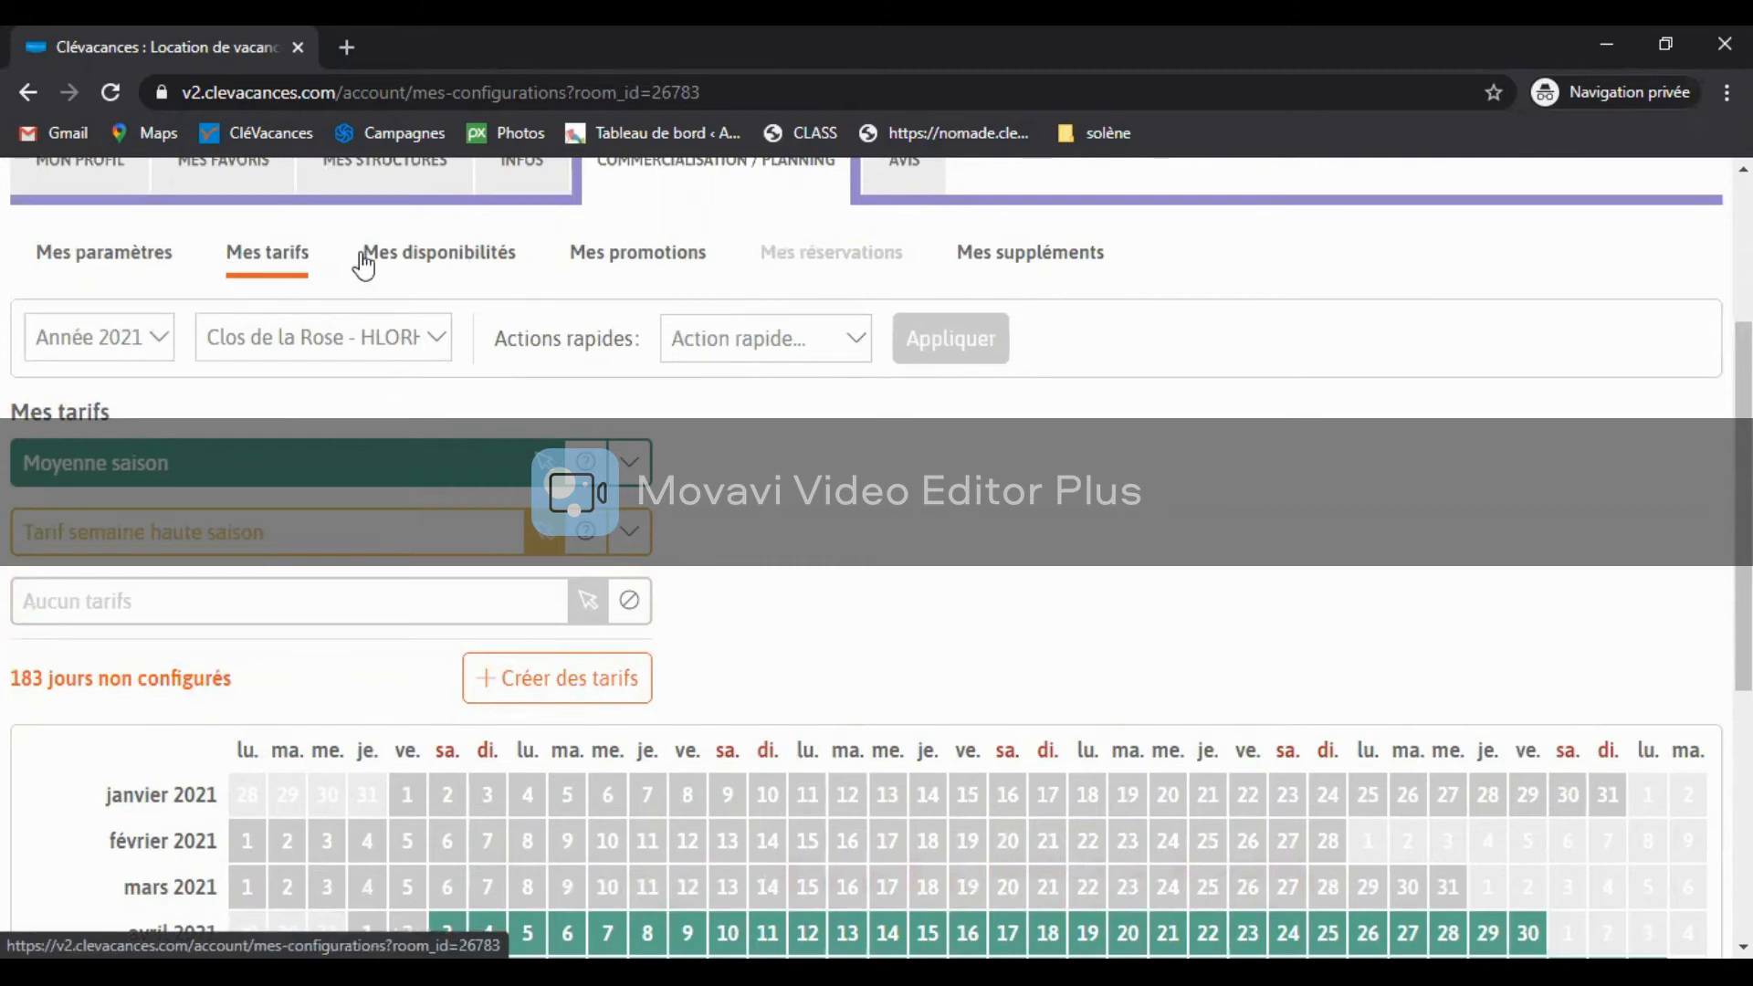
pyautogui.click(395, 257)
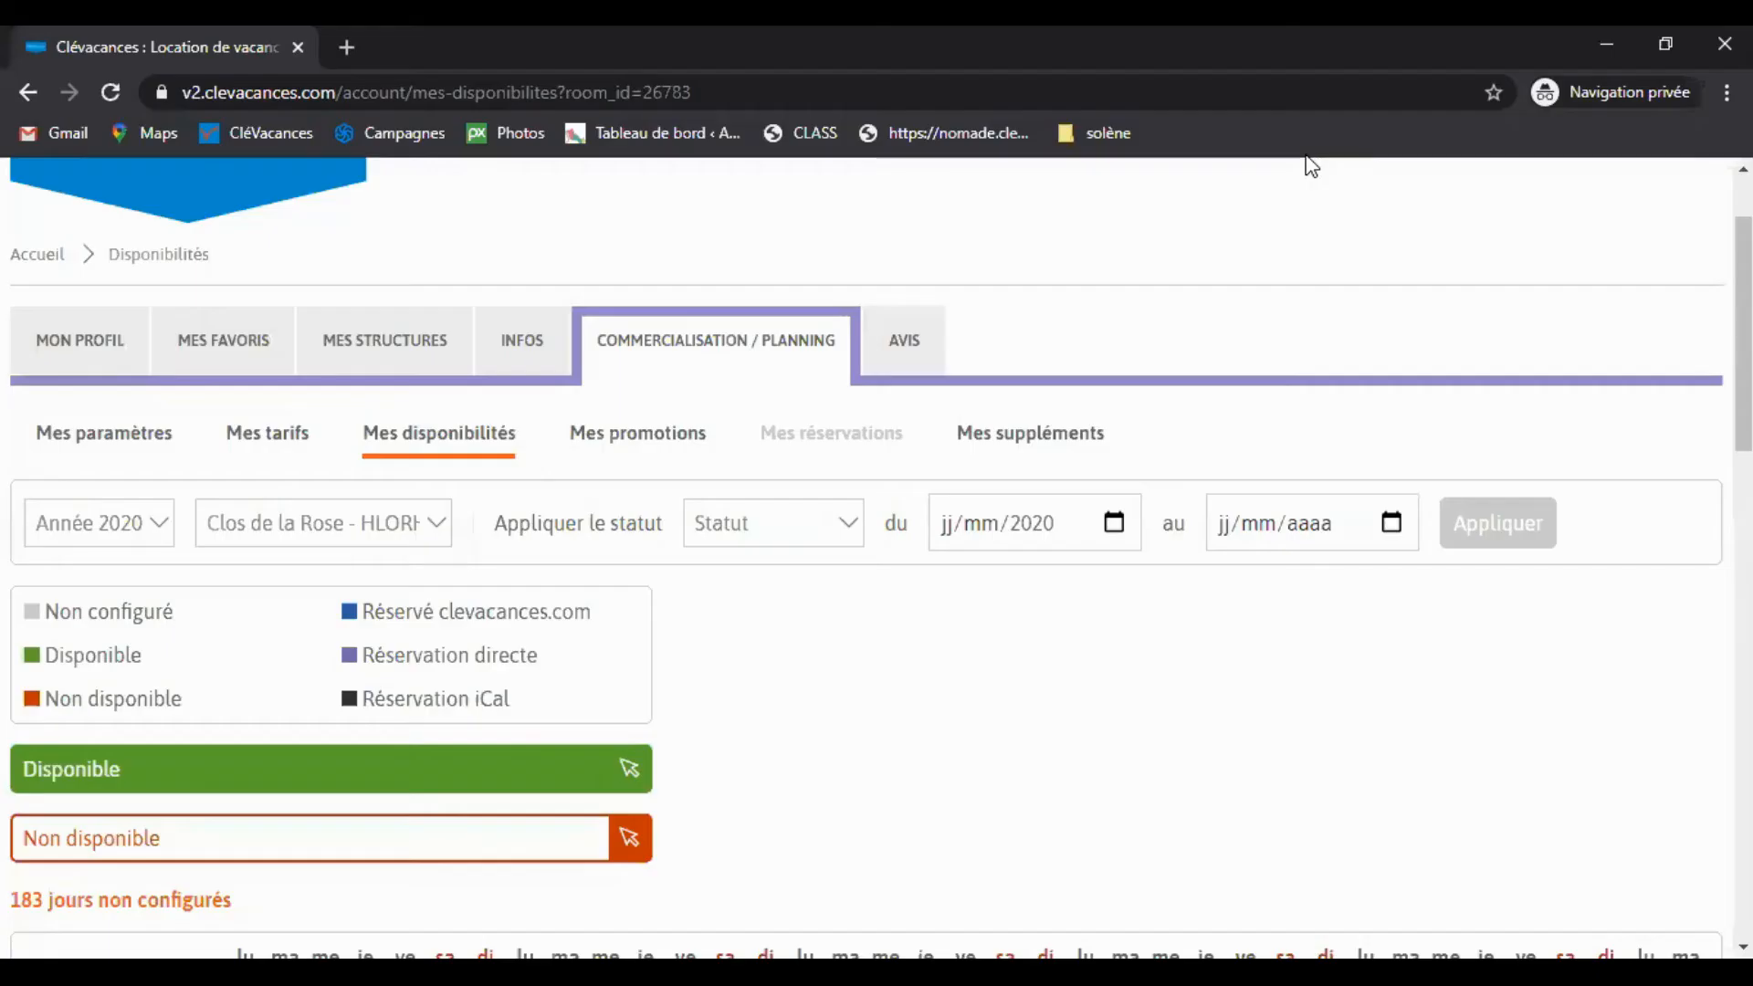
pyautogui.click(407, 428)
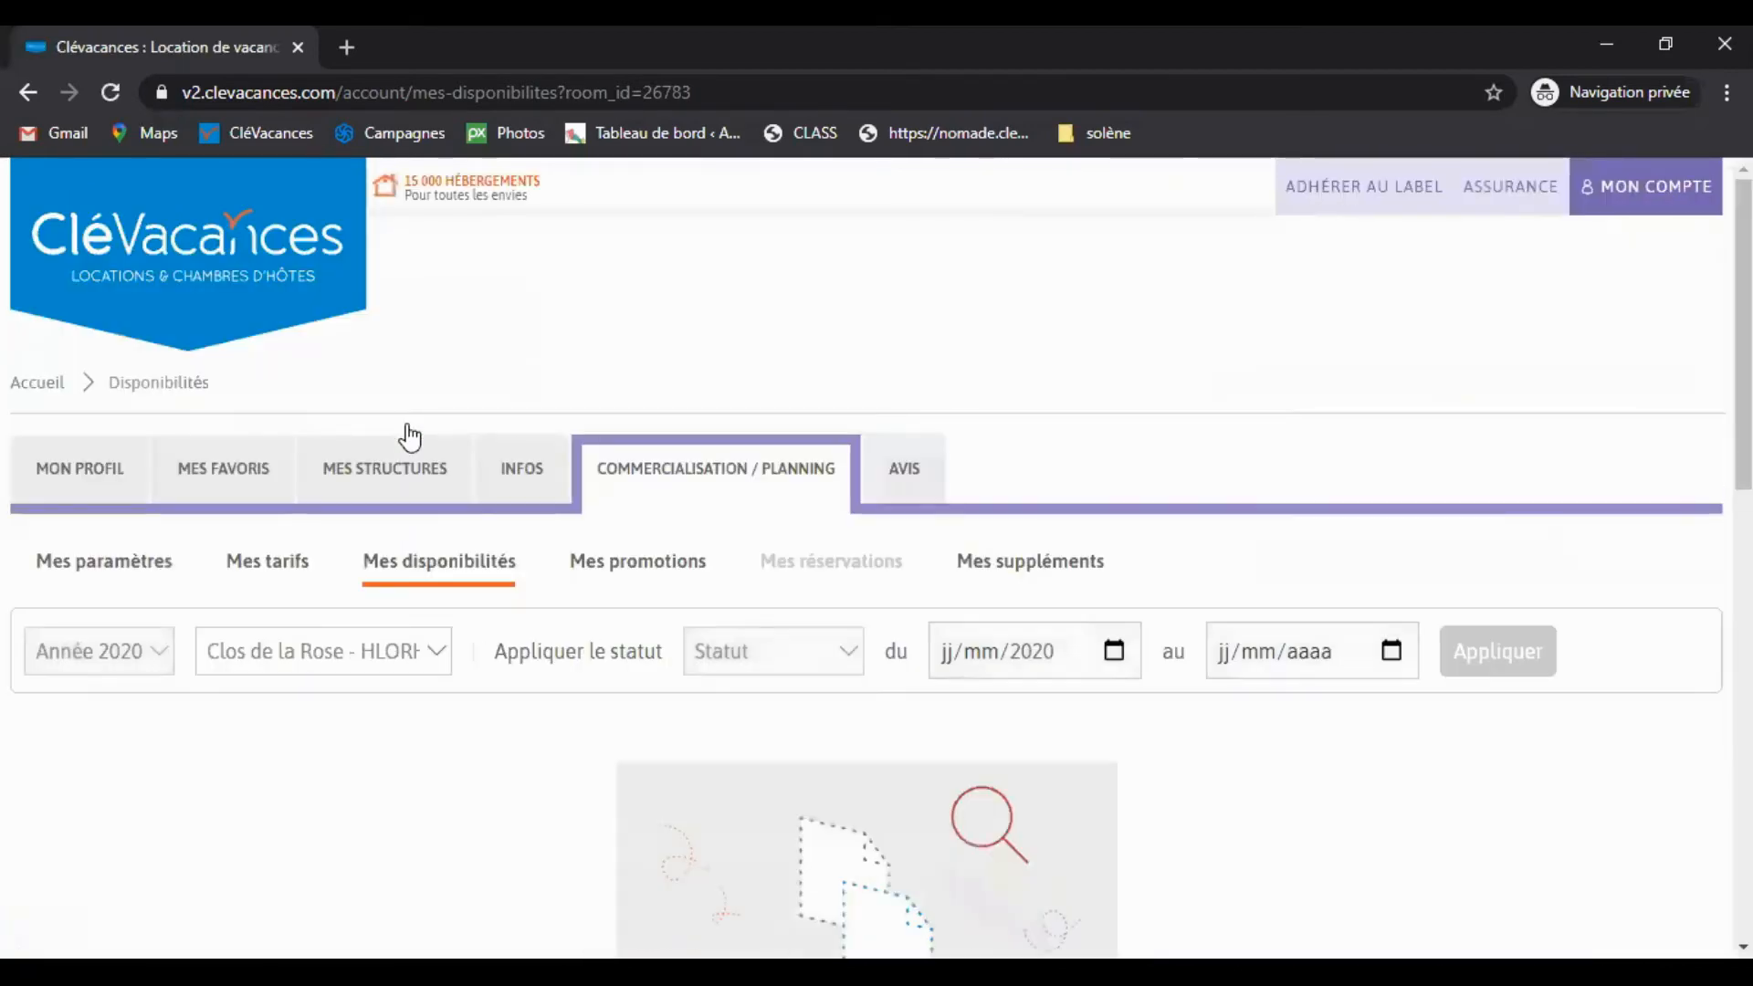
pyautogui.scroll(-1, 383, 557)
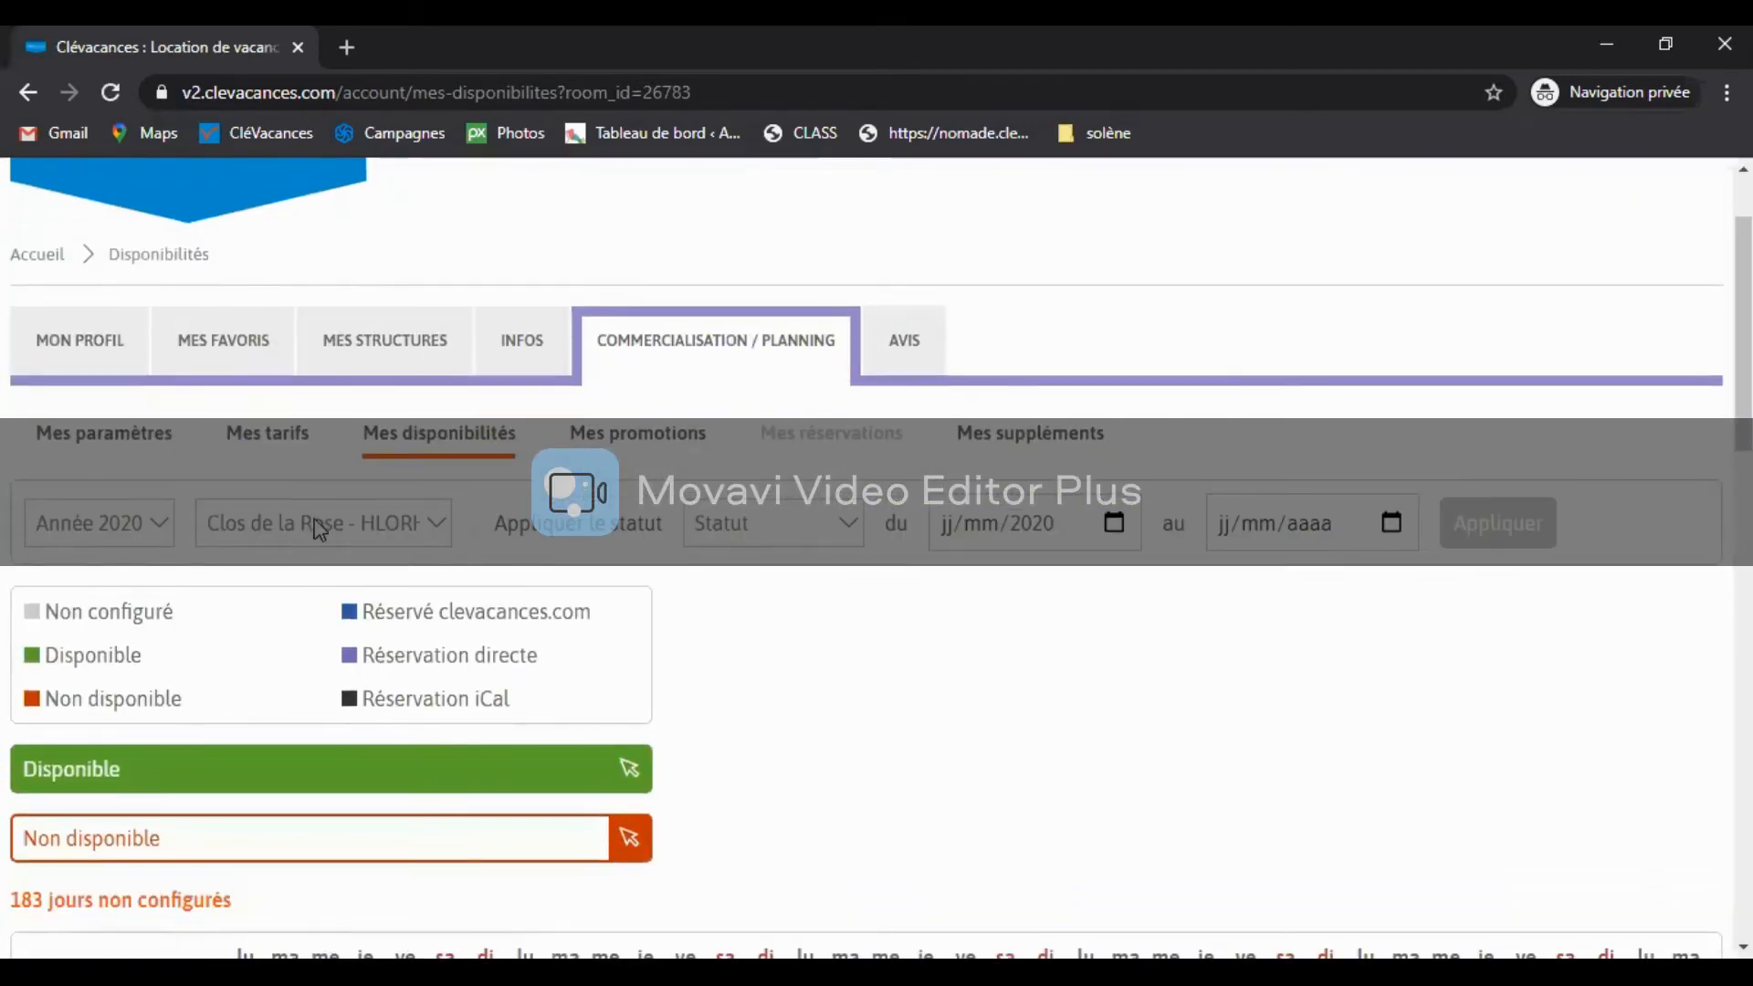
pyautogui.click(137, 534)
pyautogui.click(128, 618)
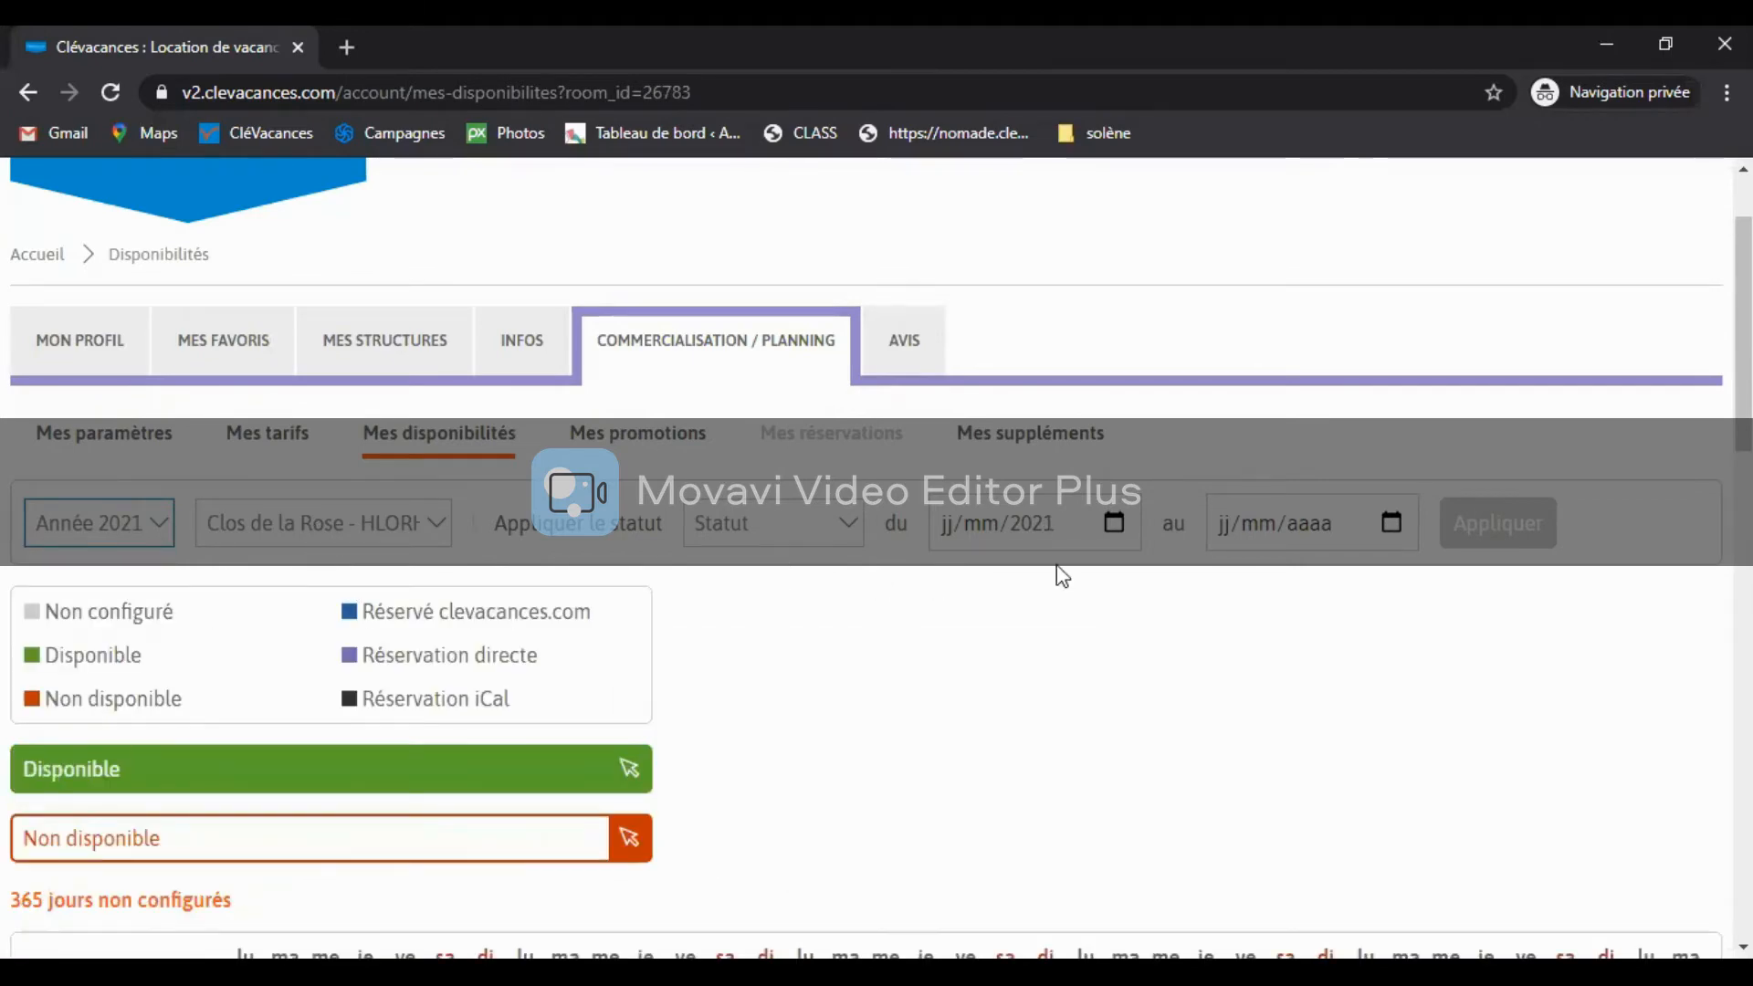
# Step: Mark 3 avril to 1 octobre 2021 as "Disponible" in the availability calendar and save the changes
pyautogui.scroll(-3, 1194, 557)
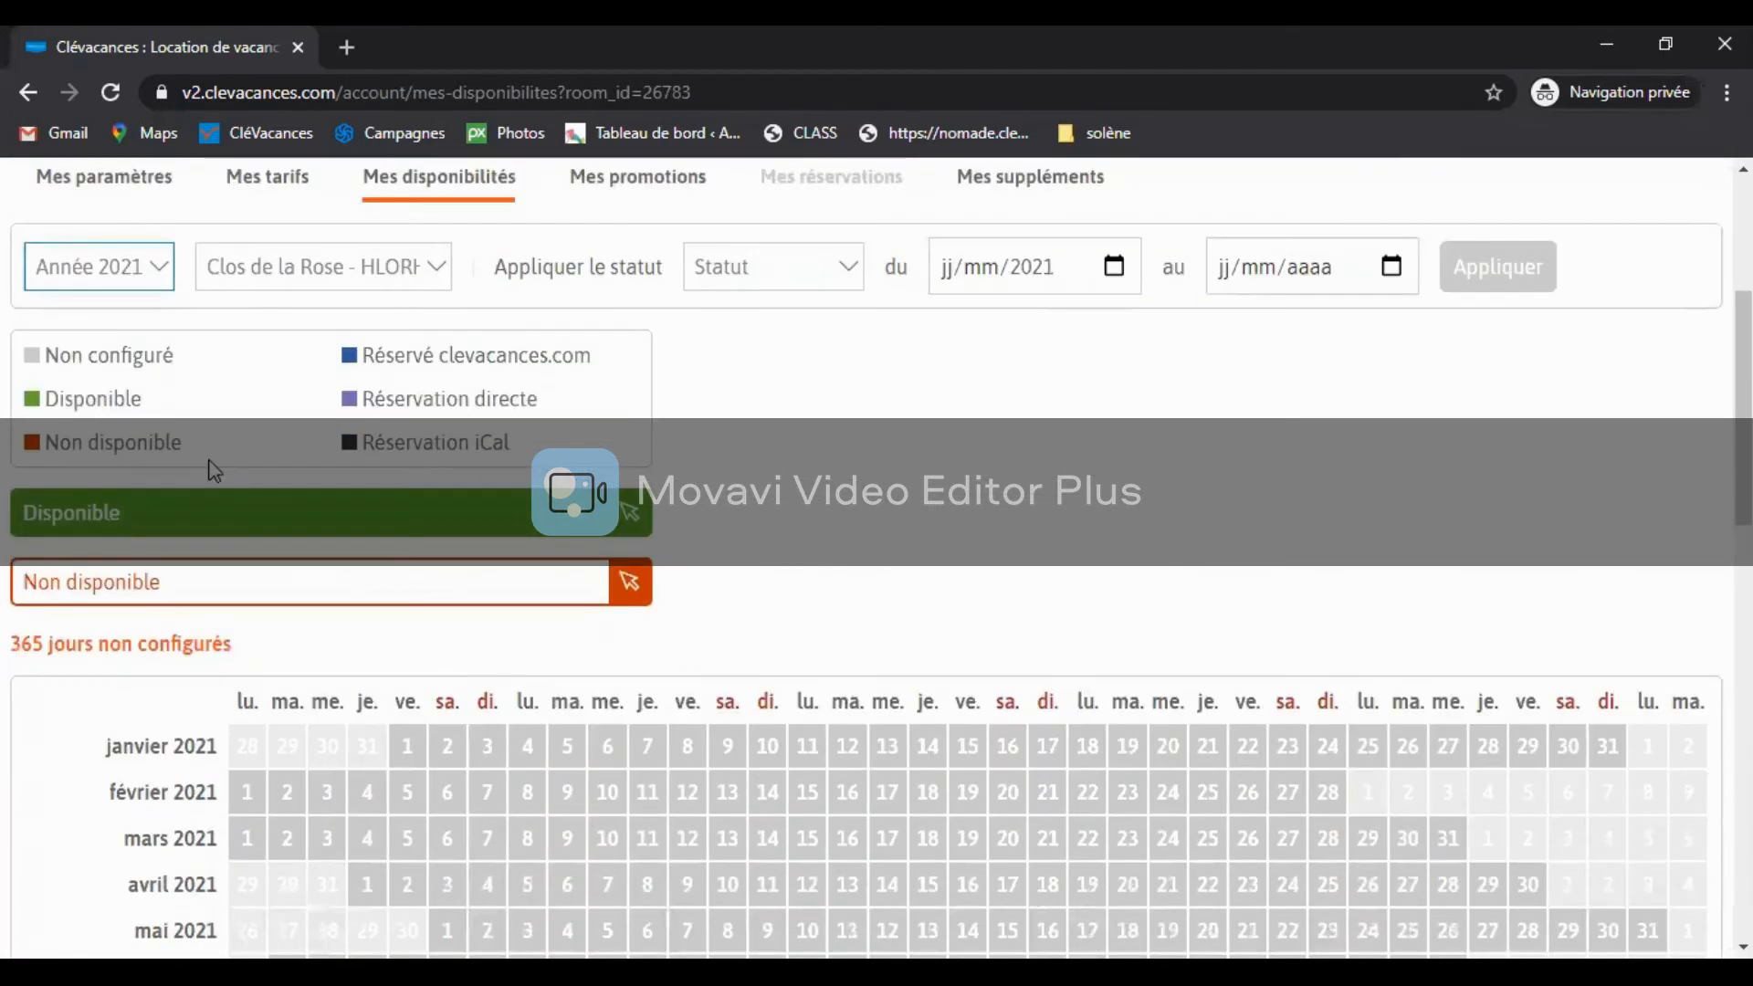
pyautogui.scroll(-4, 1181, 450)
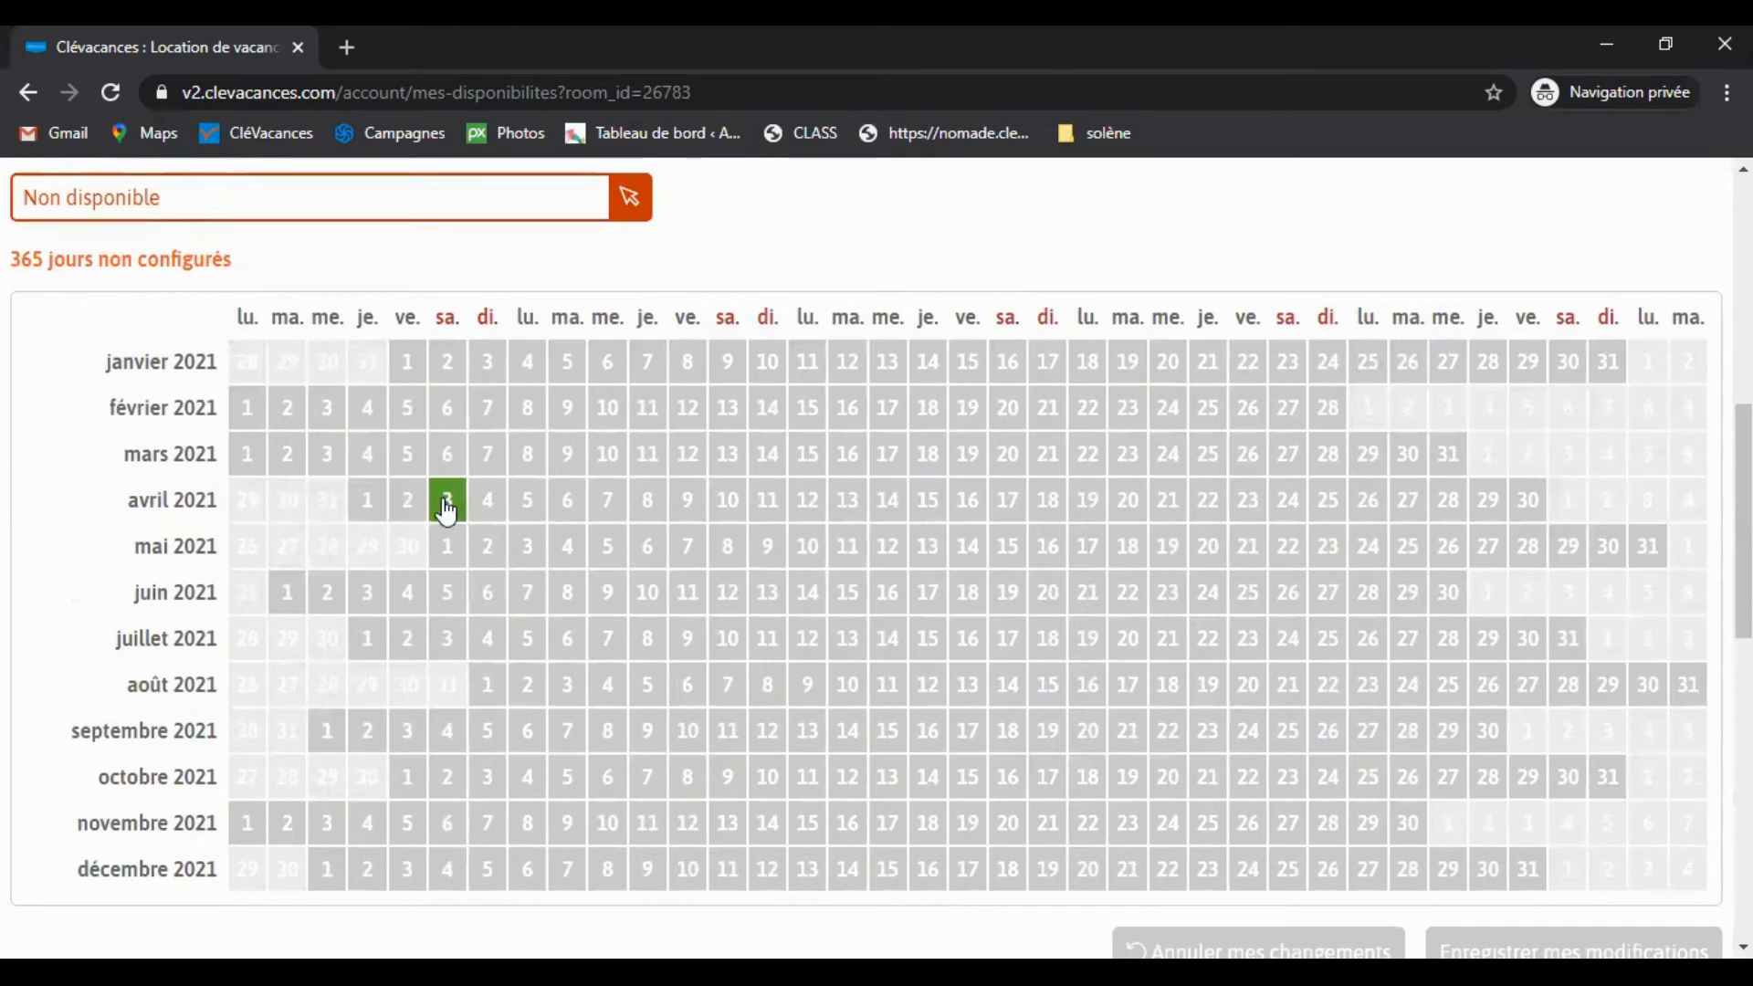
pyautogui.click(447, 505)
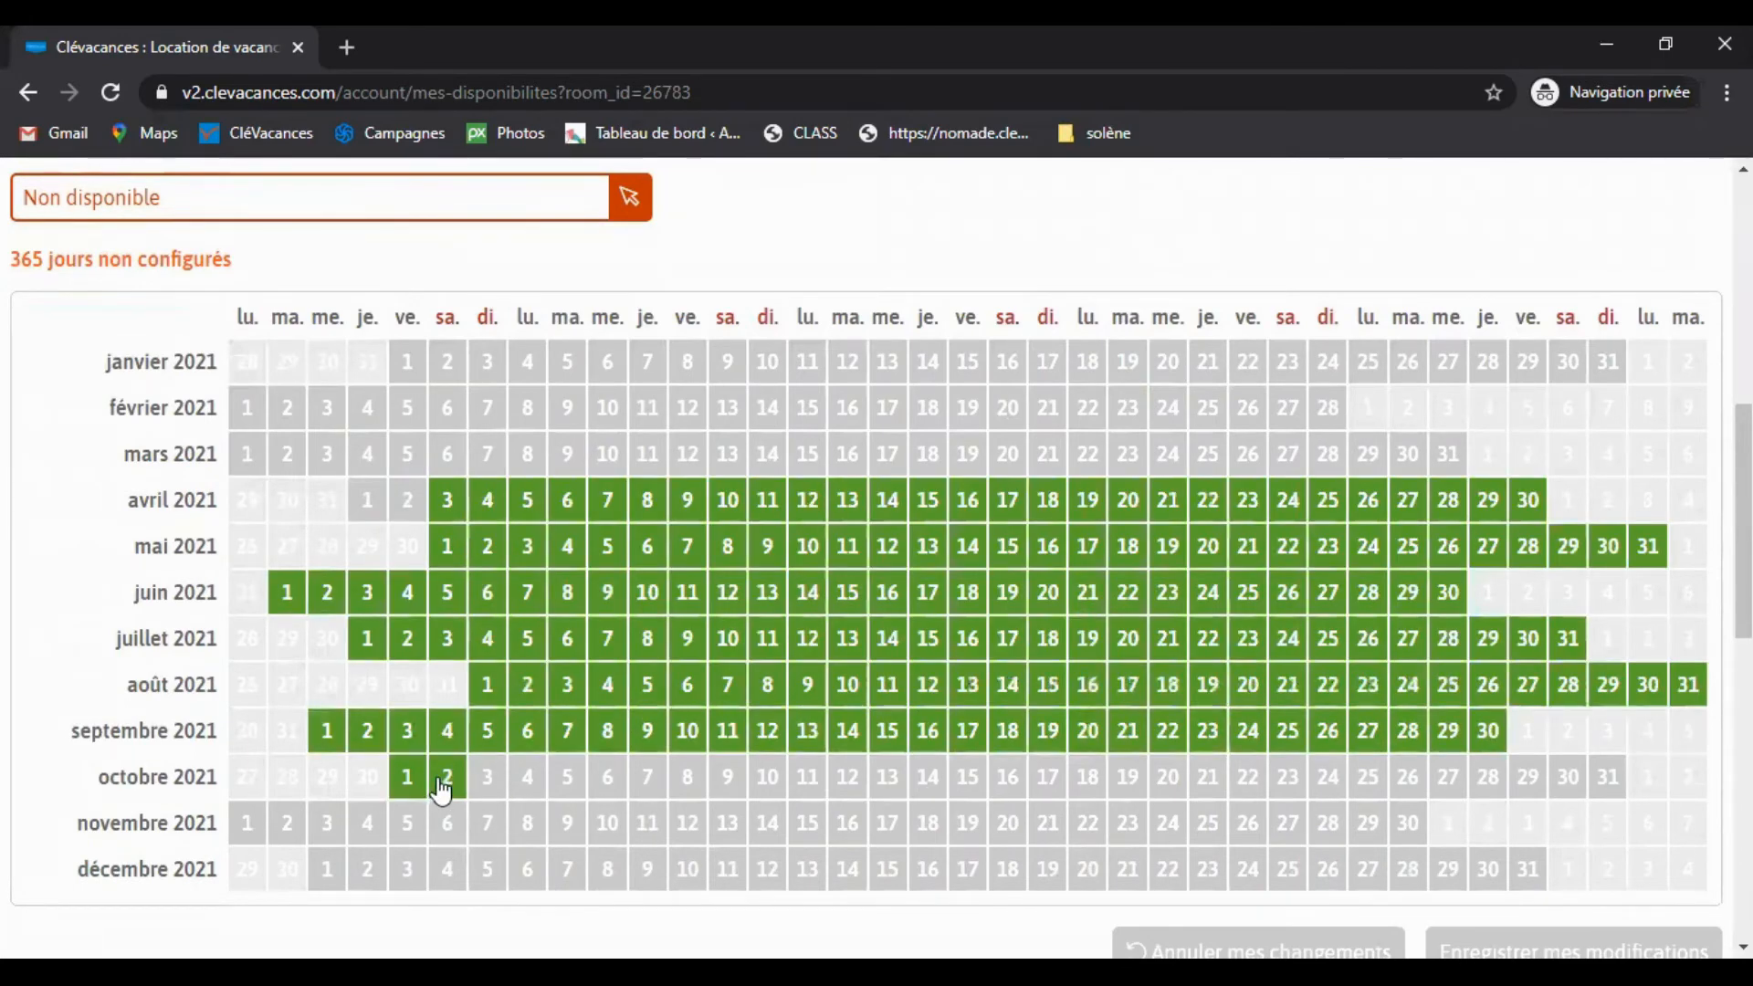
pyautogui.click(409, 787)
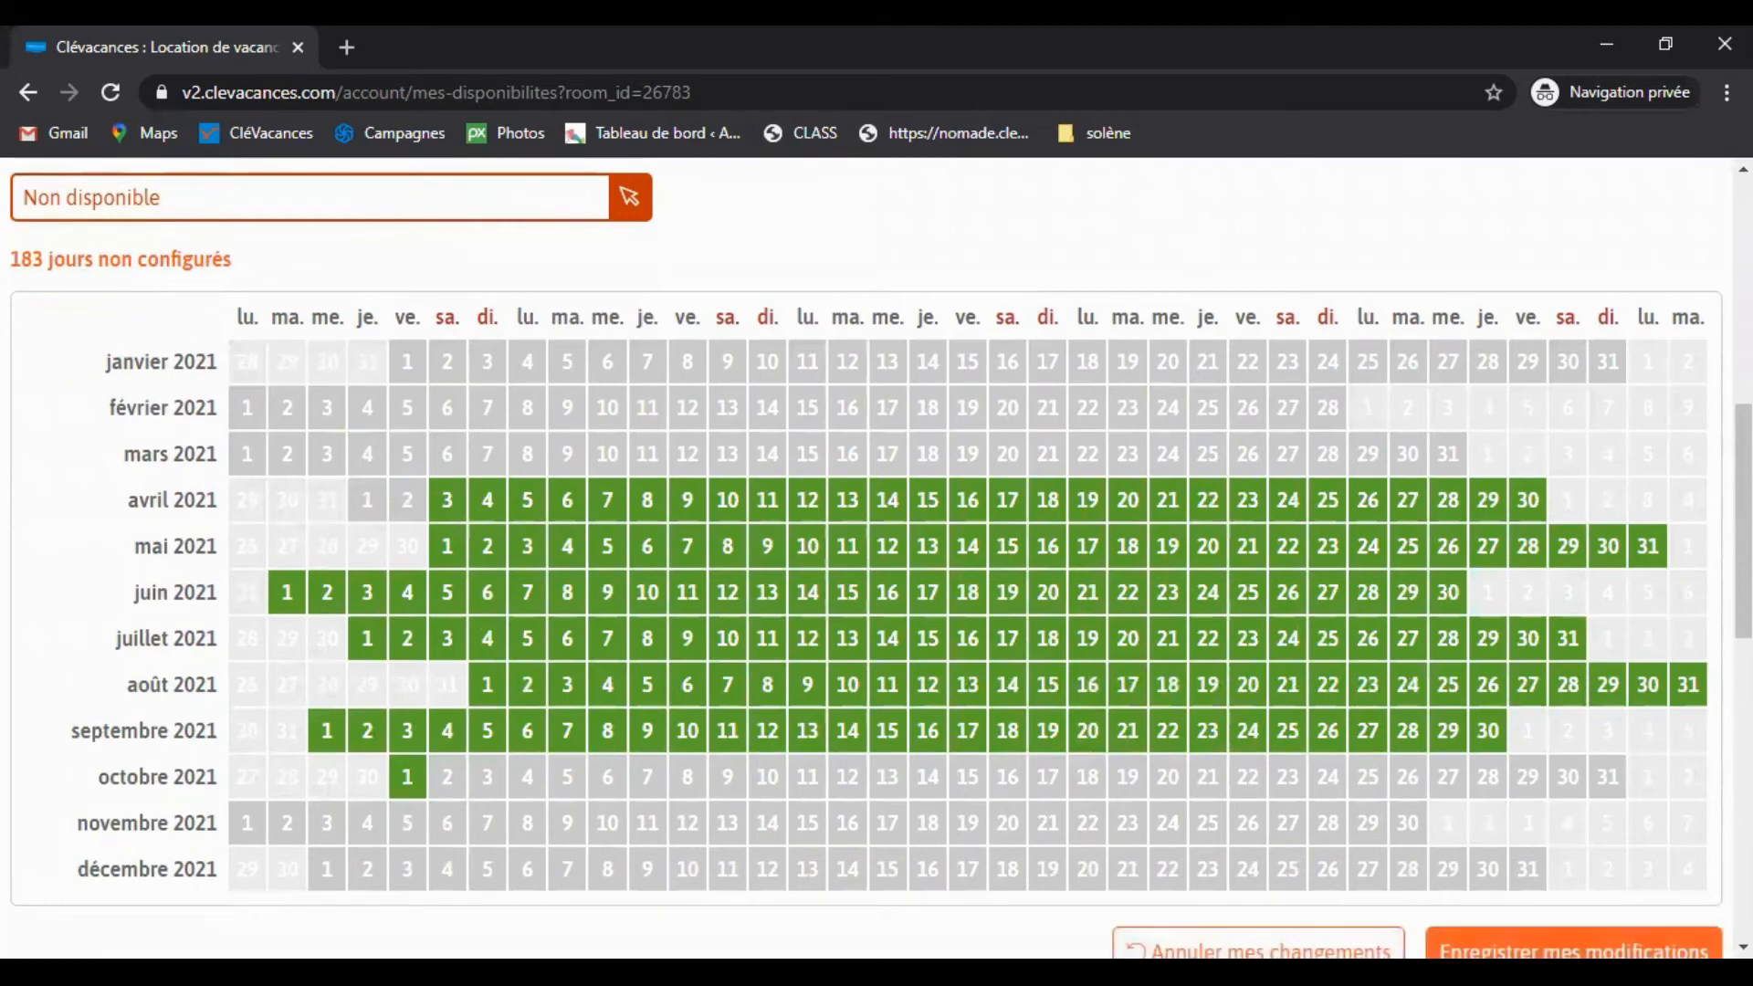
pyautogui.scroll(-1, 1690, 892)
pyautogui.click(1607, 851)
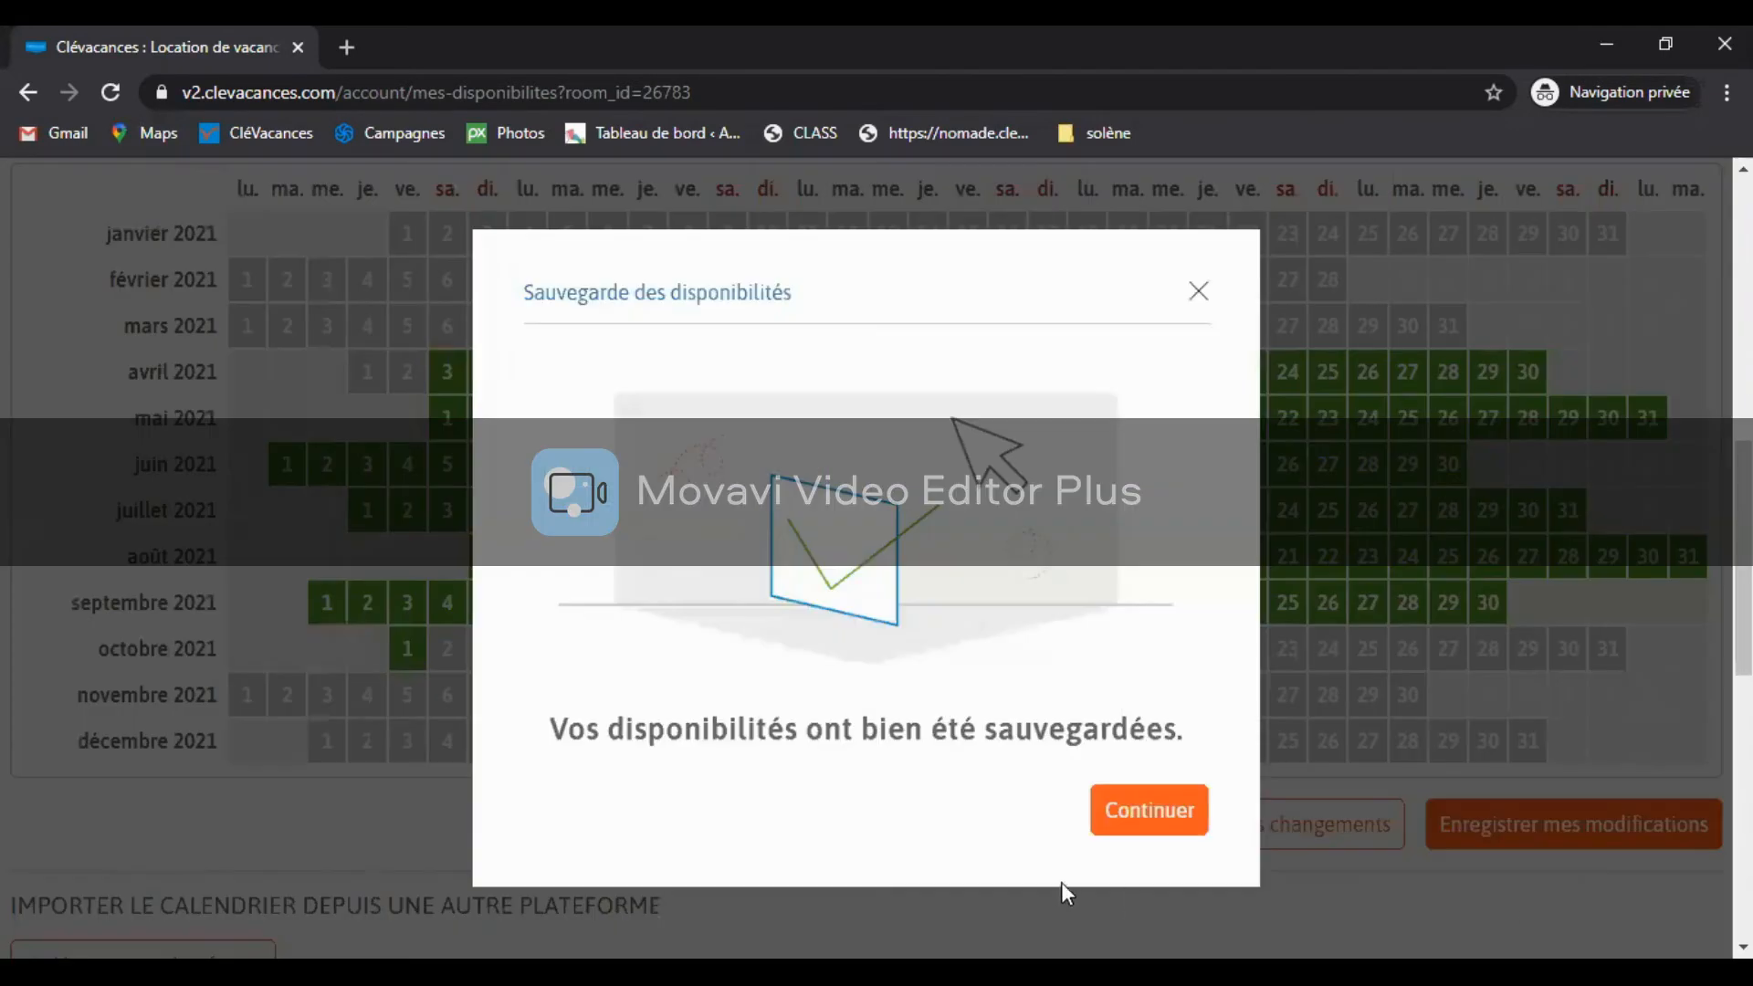
pyautogui.click(1174, 810)
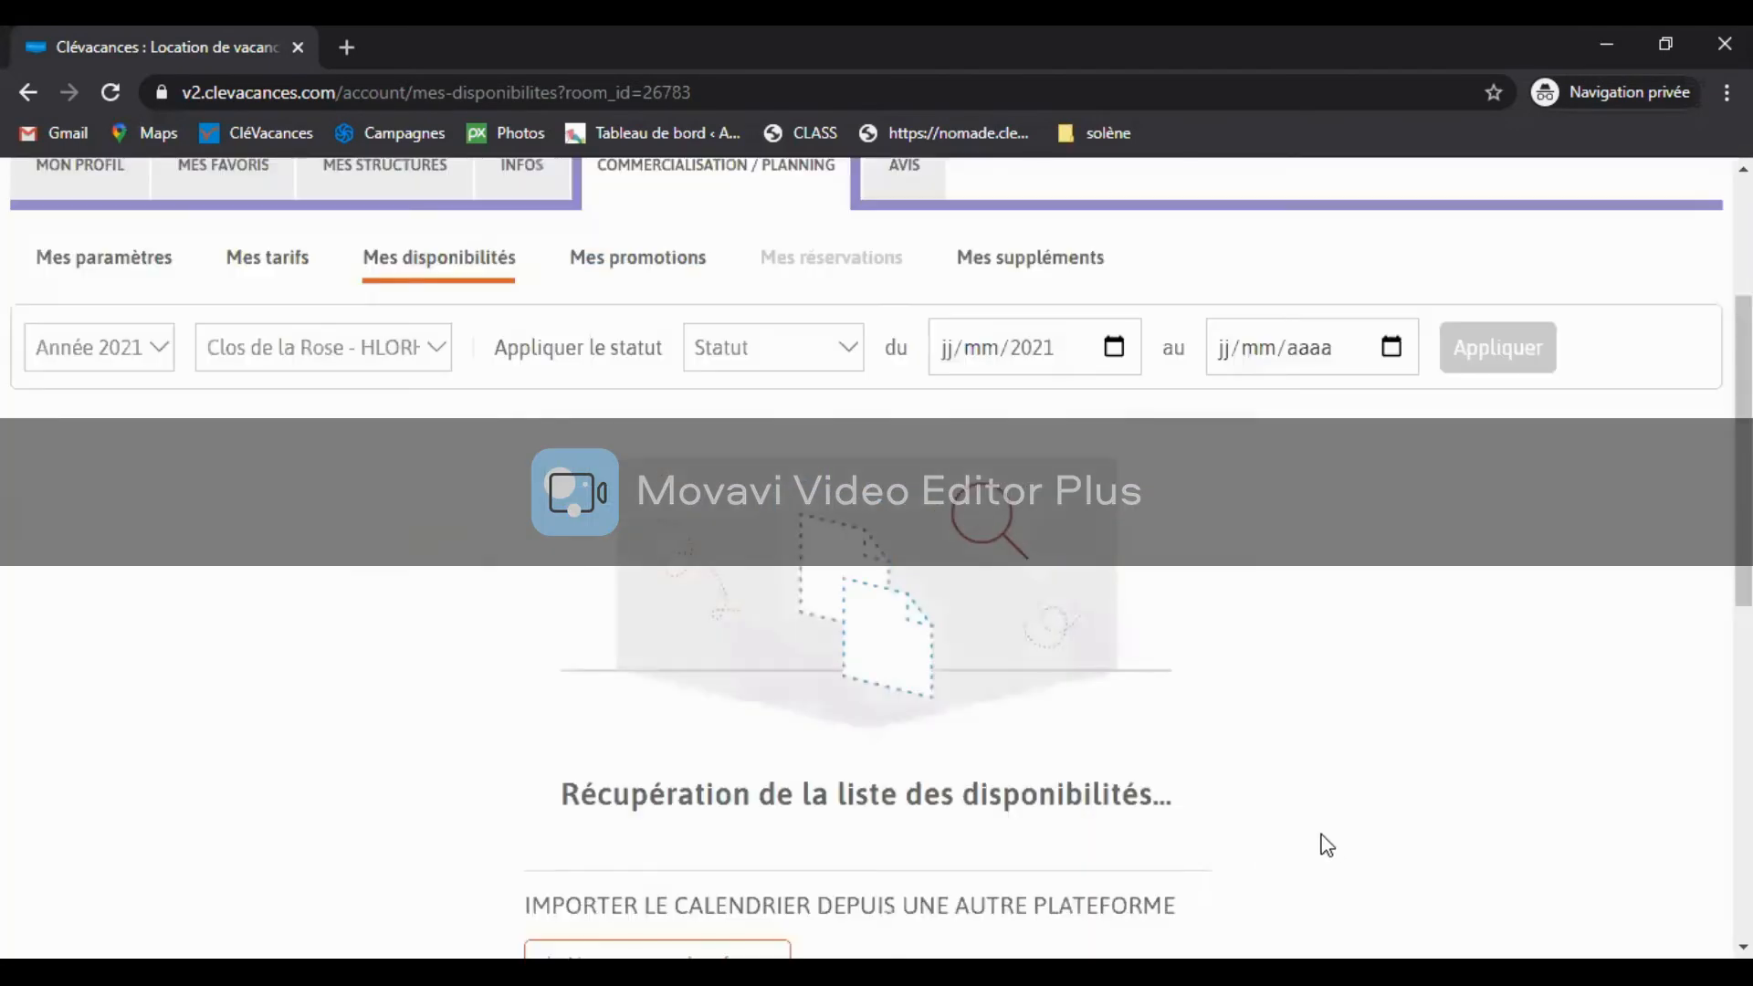
# Step: Mark the week from 31 juillet to 6 août 2021 as "Non disponible" in the availability calendar
pyautogui.scroll(3, 1420, 571)
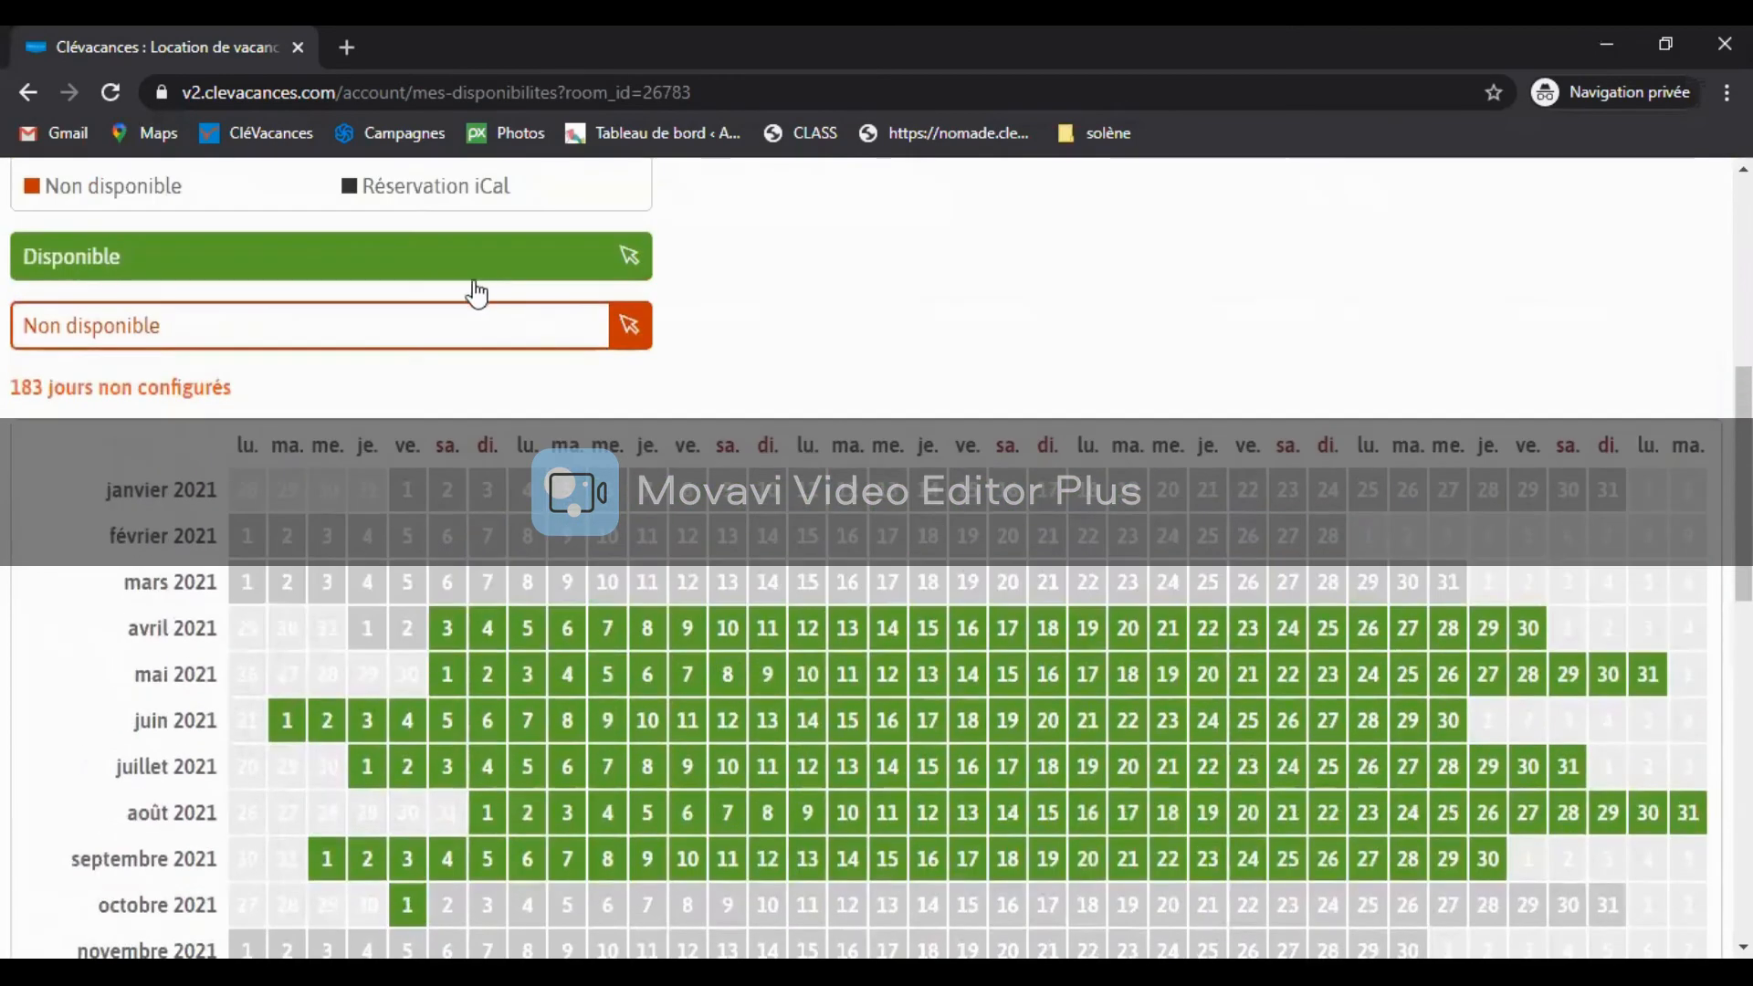
pyautogui.click(454, 340)
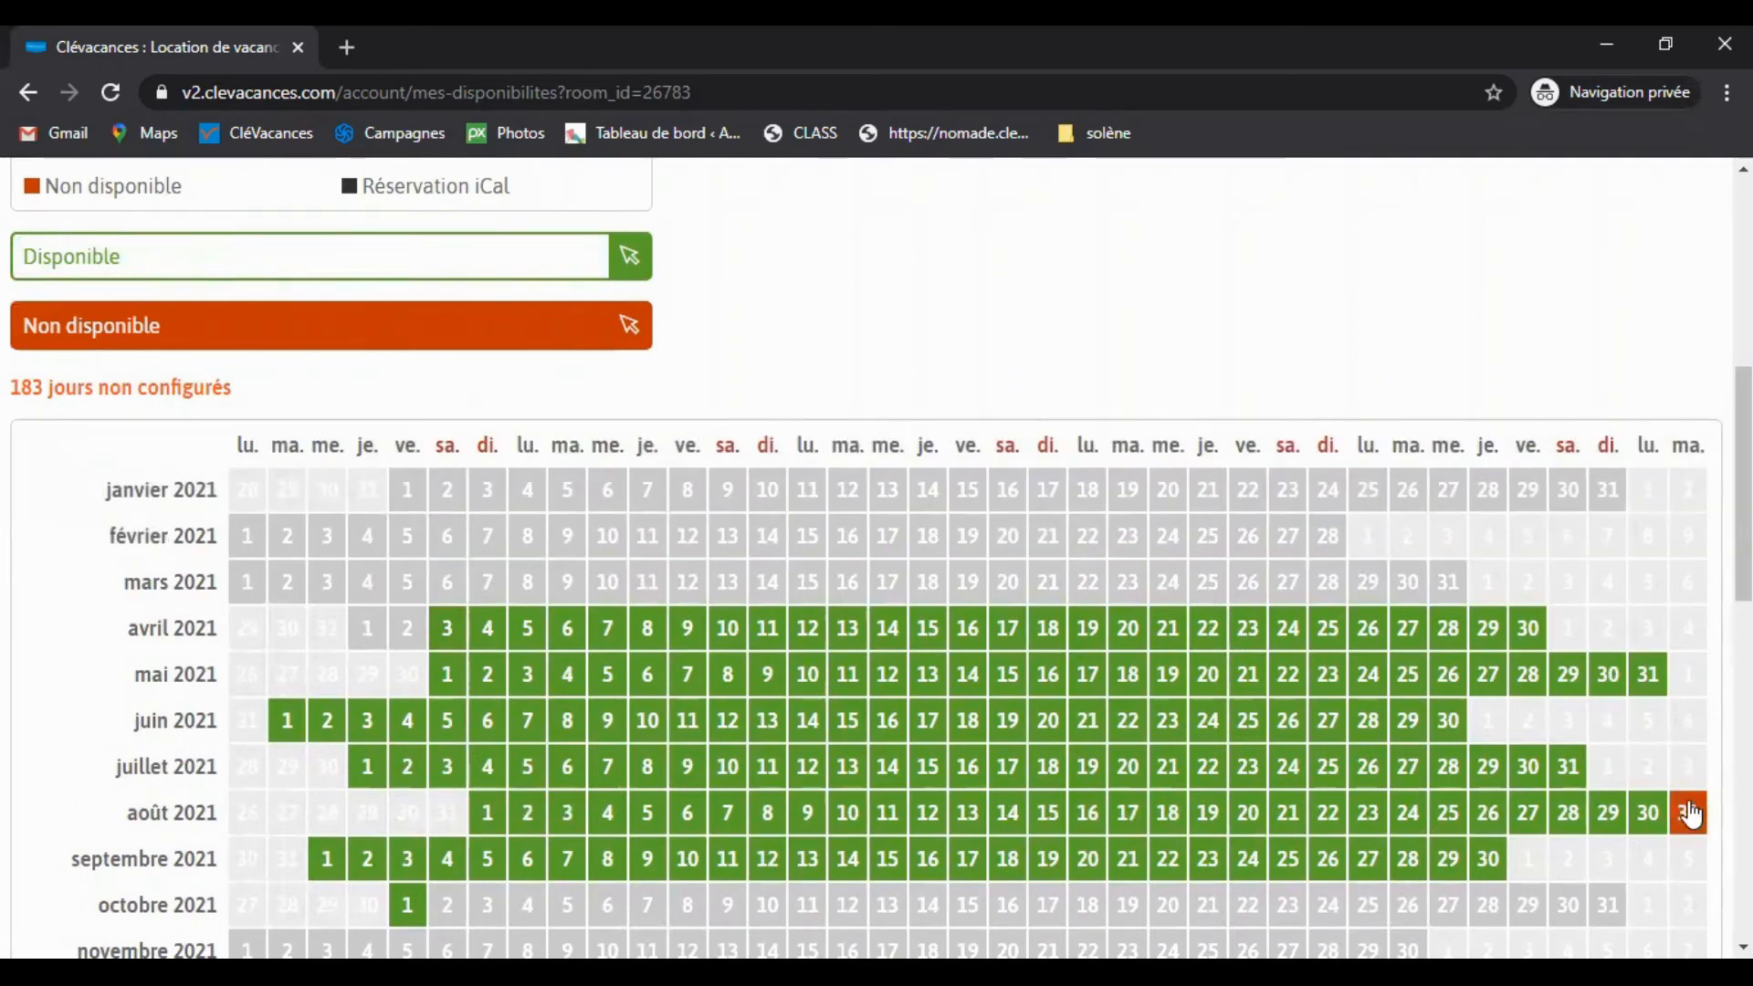
pyautogui.click(1567, 776)
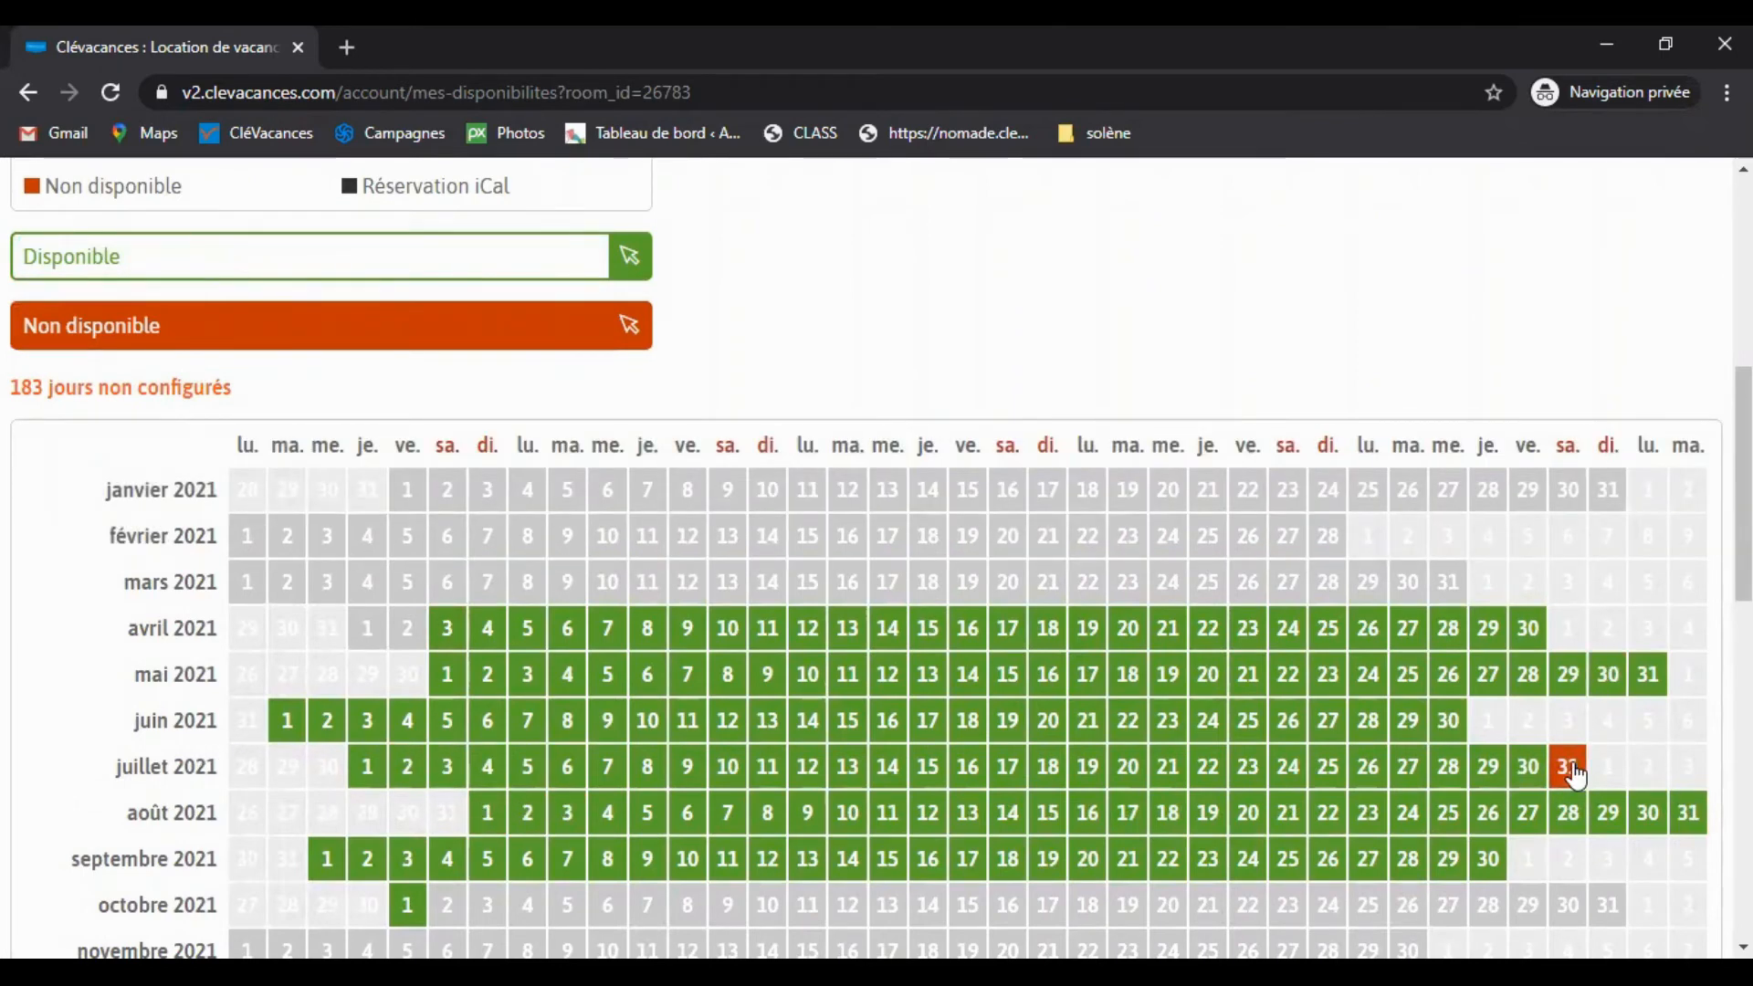
pyautogui.moveTo(487, 813); pyautogui.dragTo(686, 826)
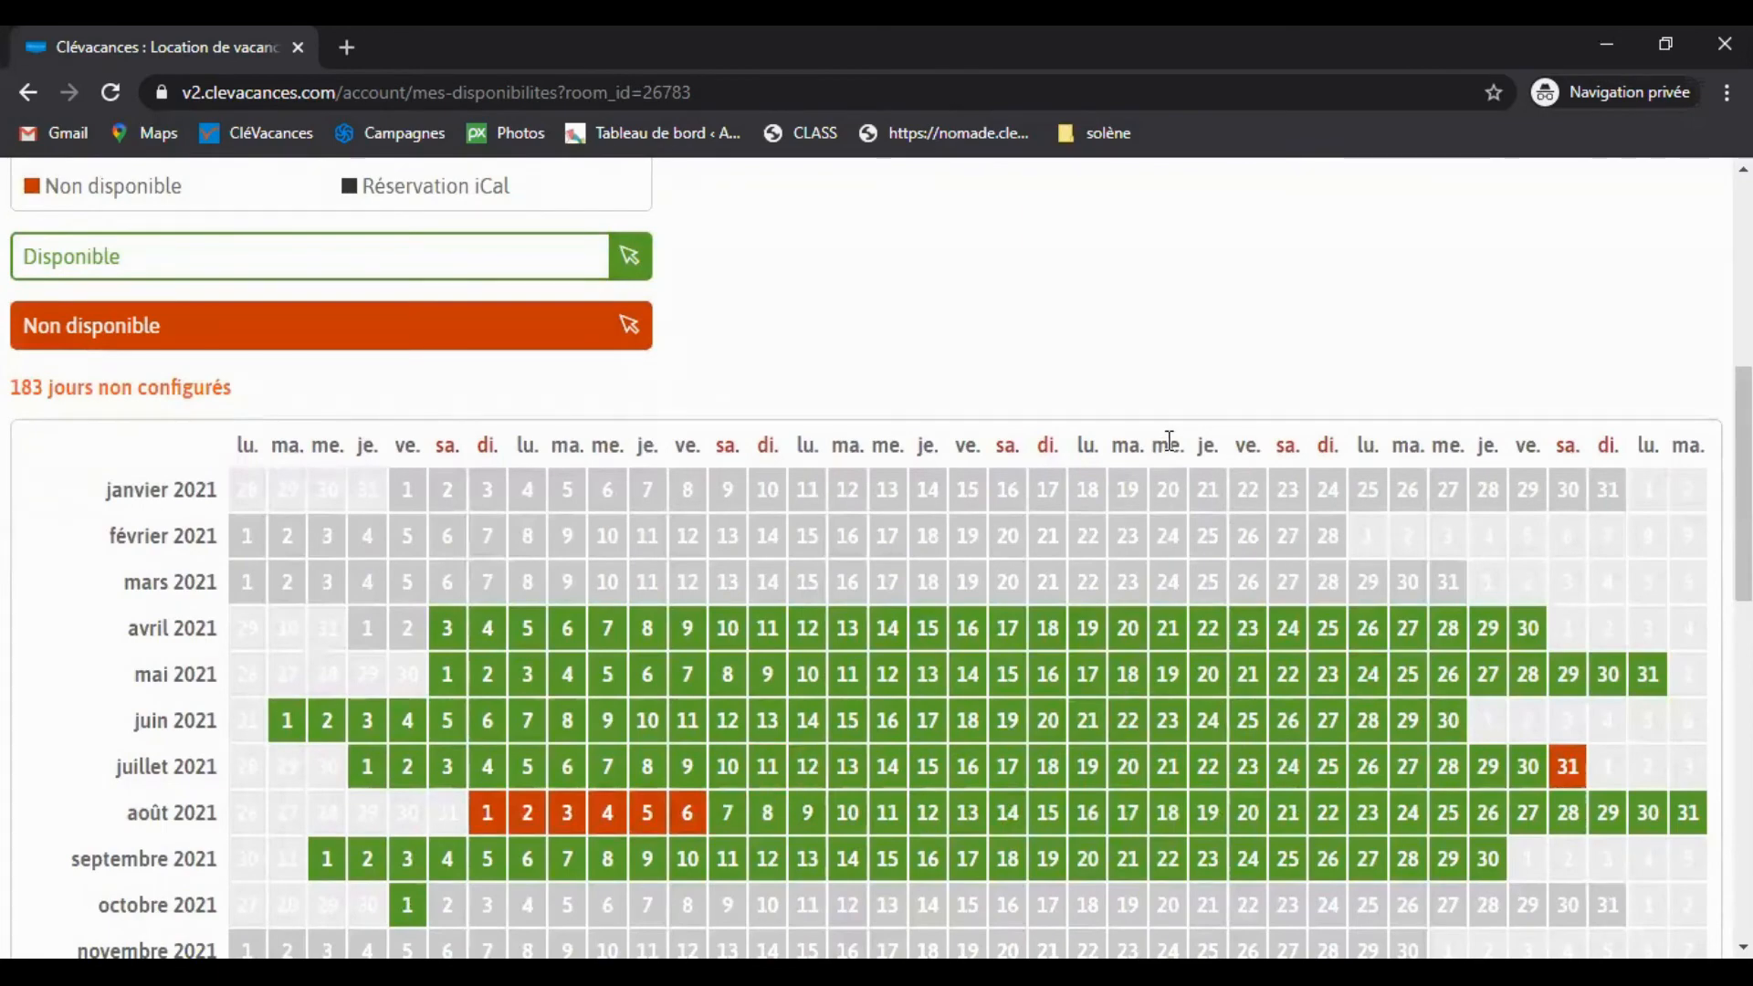
pyautogui.scroll(-4, 1695, 457)
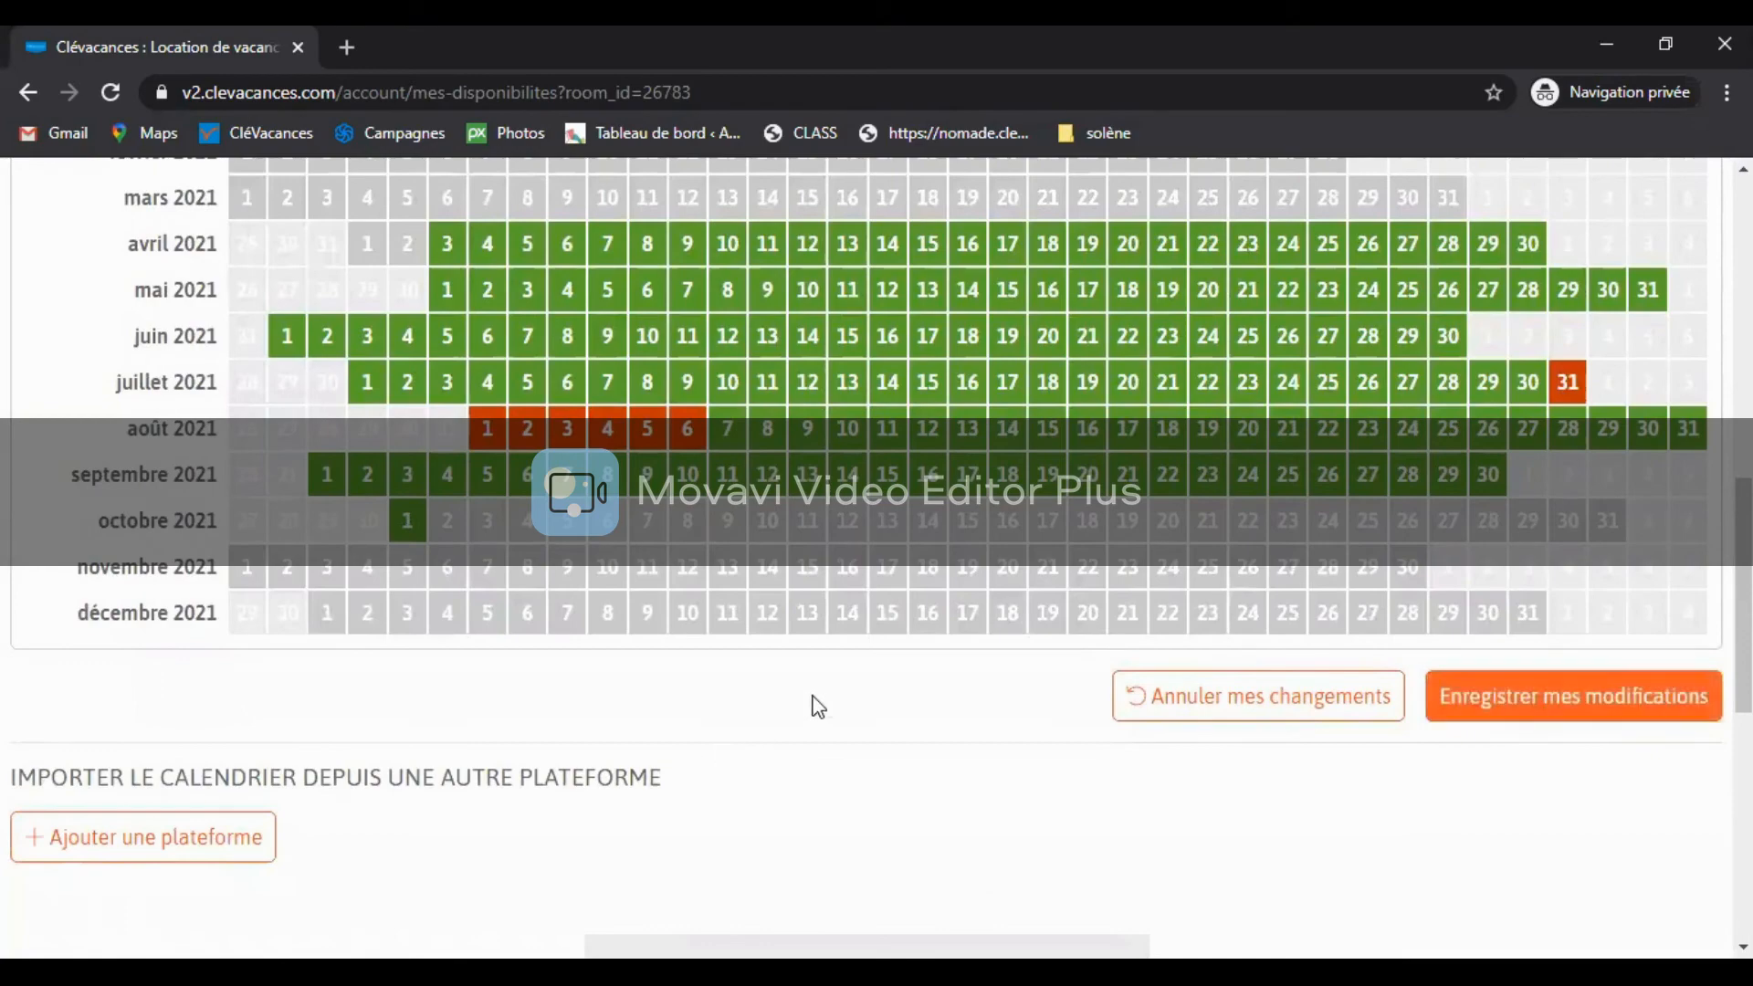
pyautogui.scroll(1, 759, 731)
pyautogui.scroll(-5, 862, 776)
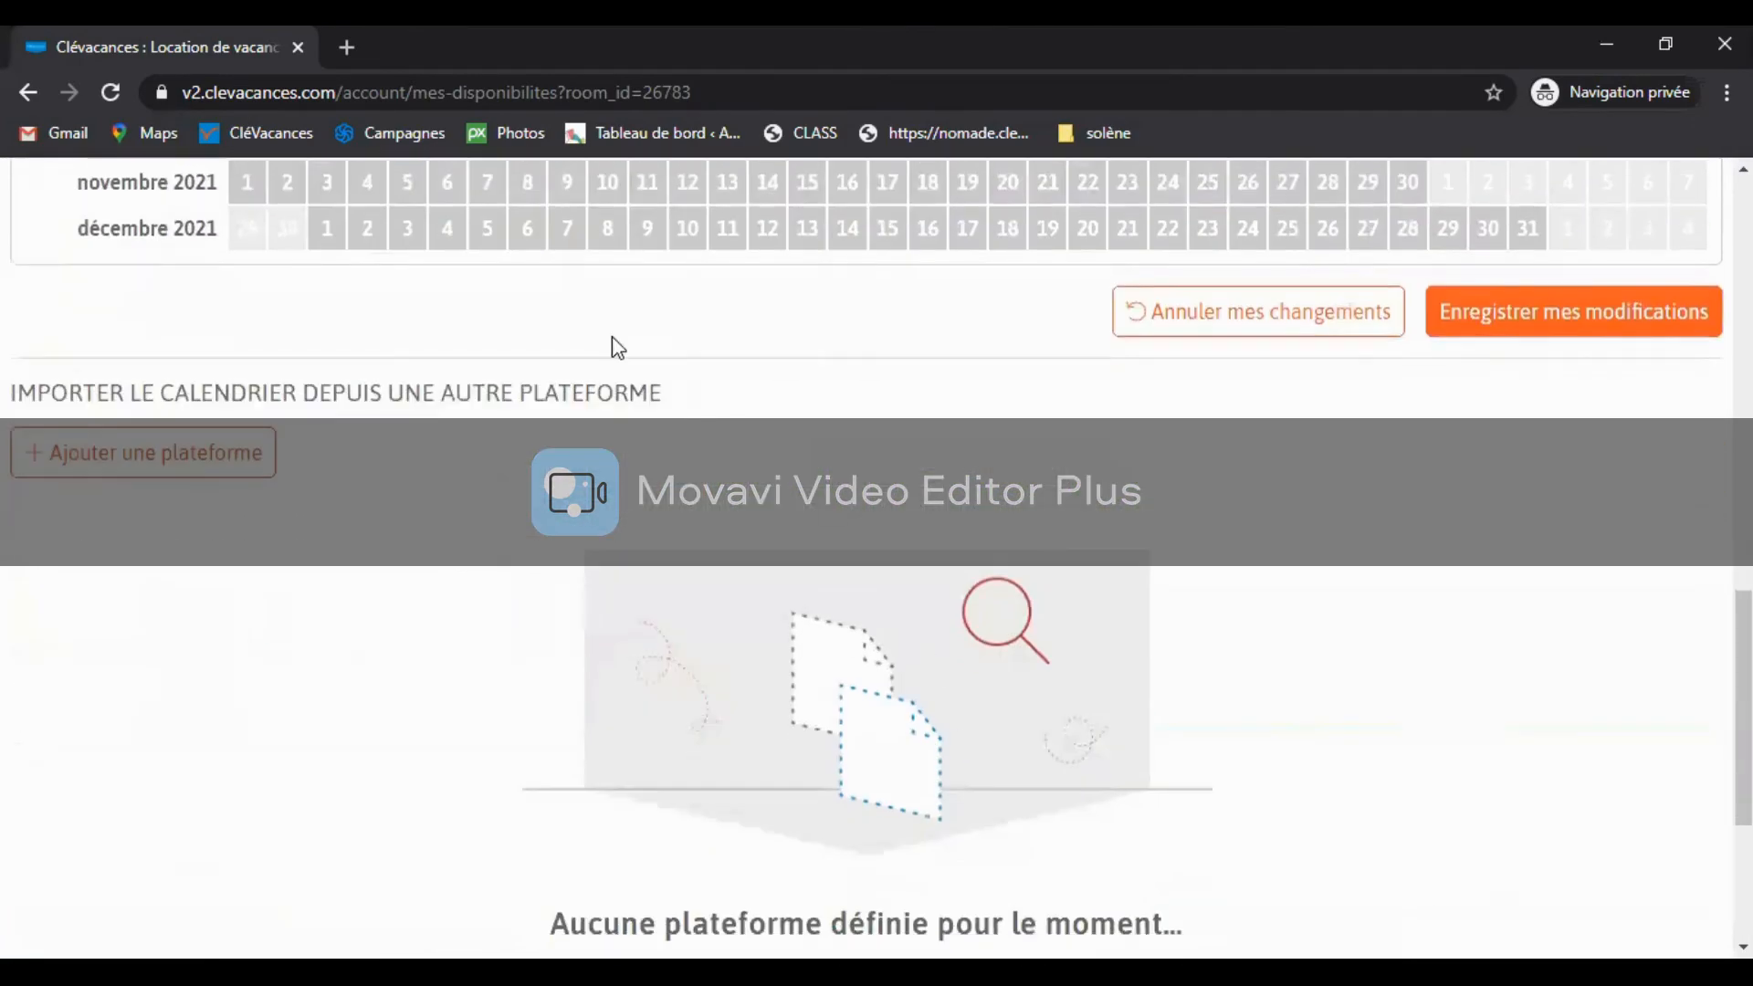
pyautogui.click(171, 473)
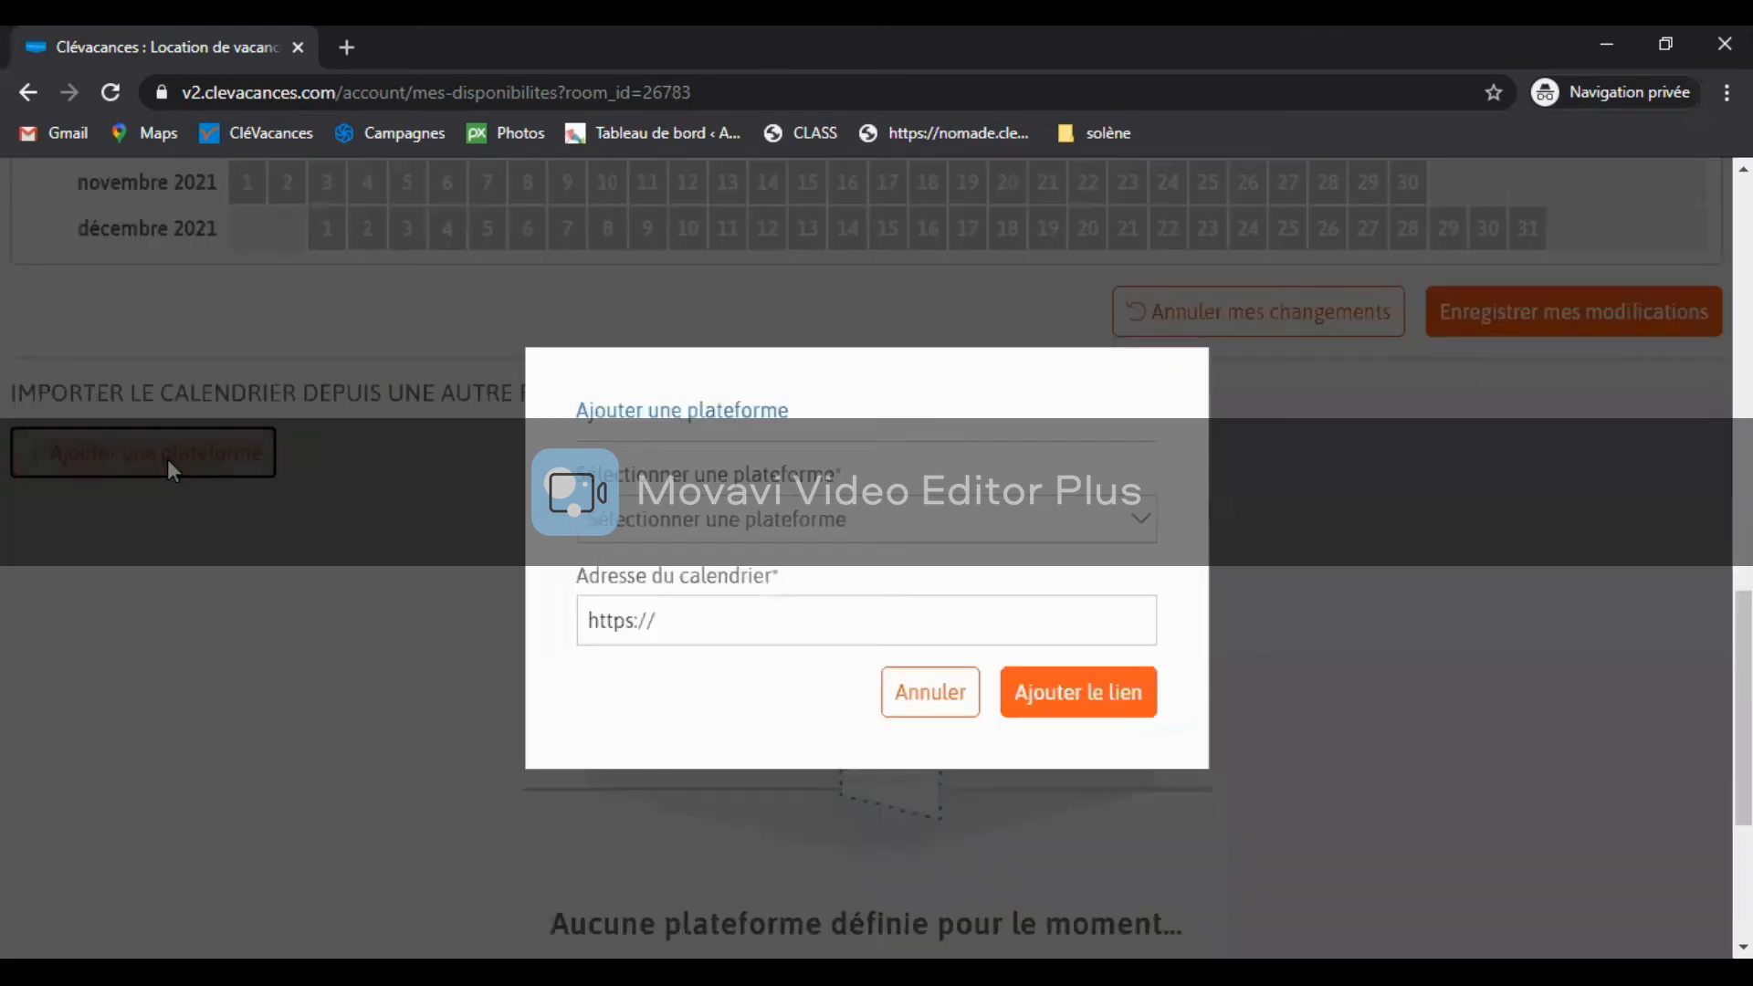
pyautogui.click(836, 521)
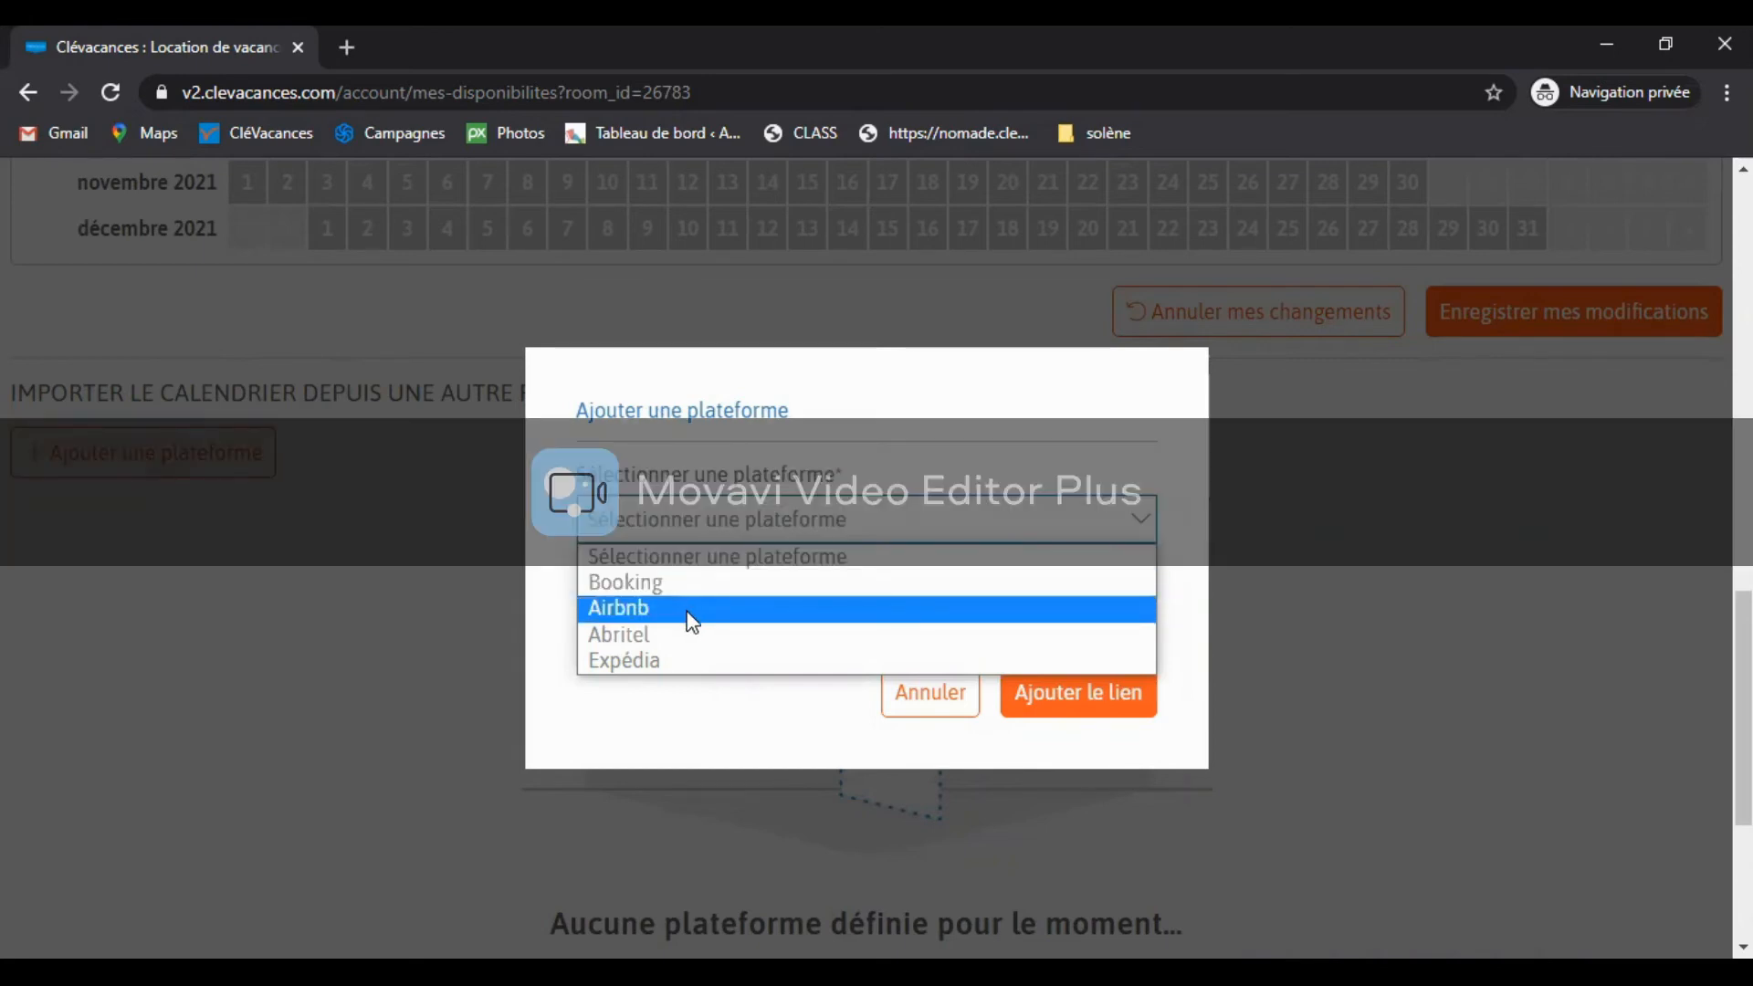
pyautogui.click(692, 610)
pyautogui.click(700, 616)
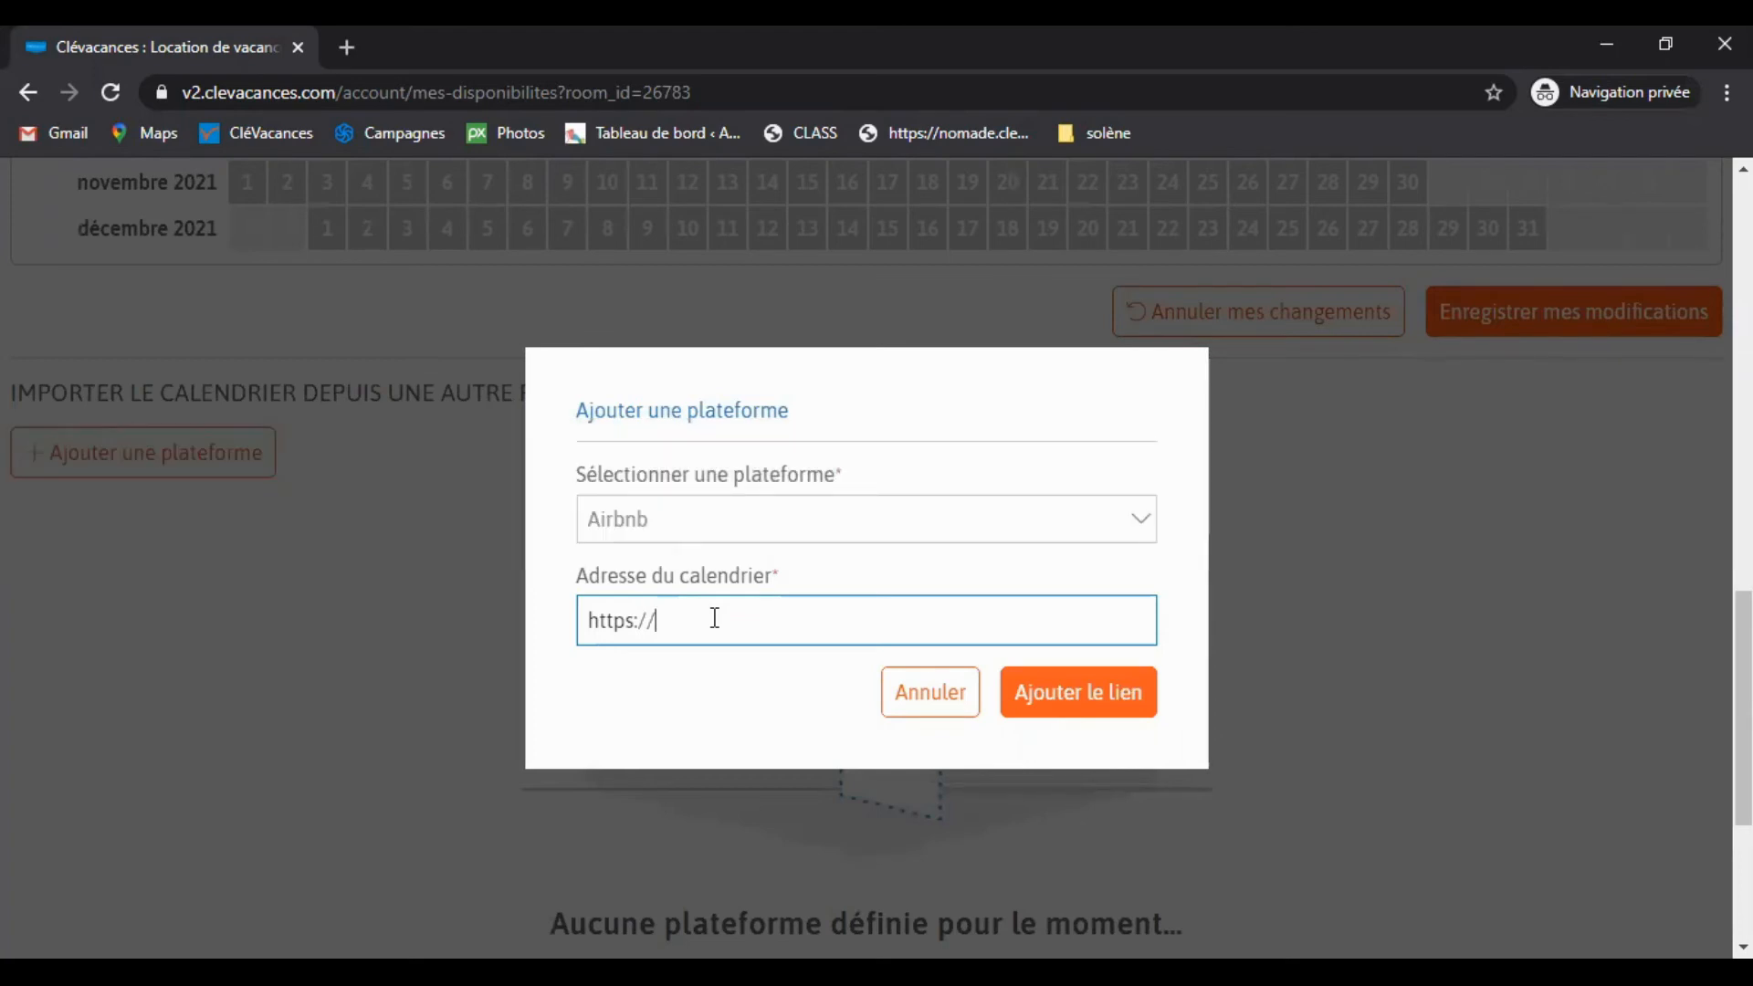
pyautogui.click(1050, 694)
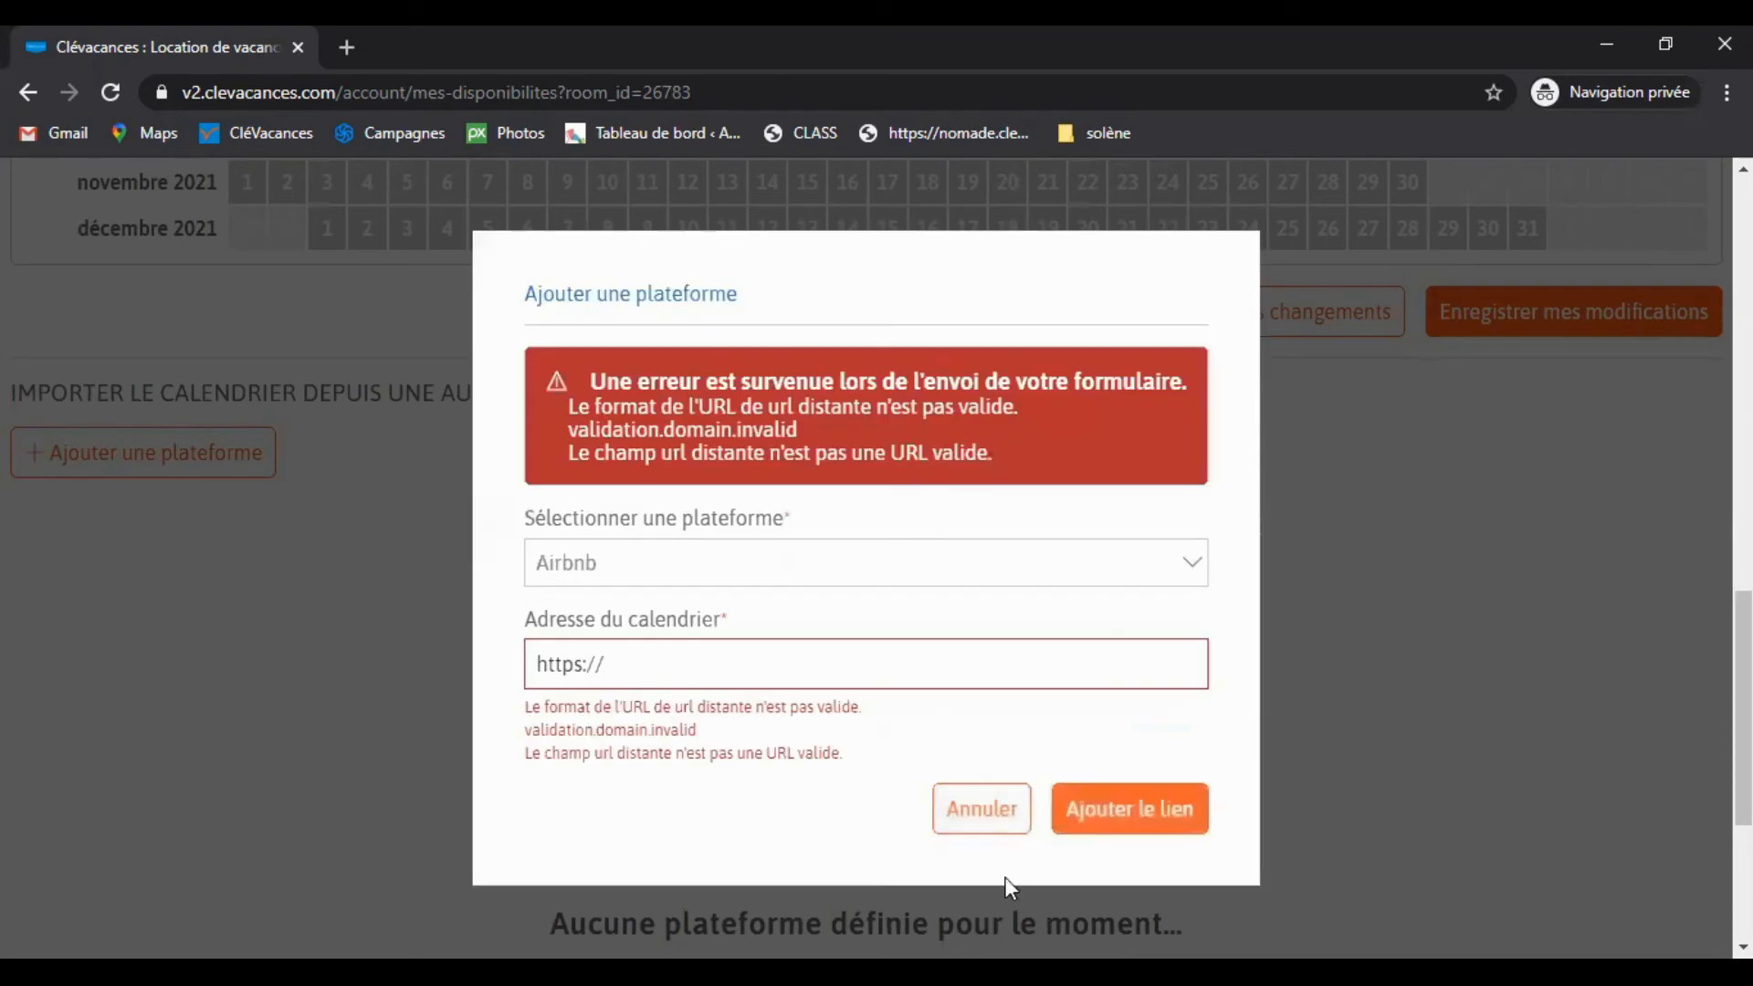
# Step: Cancel the Airbnb platform import and copy the link for exporting the availability calendar to another platform
pyautogui.click(1002, 816)
pyautogui.scroll(-4, 1339, 704)
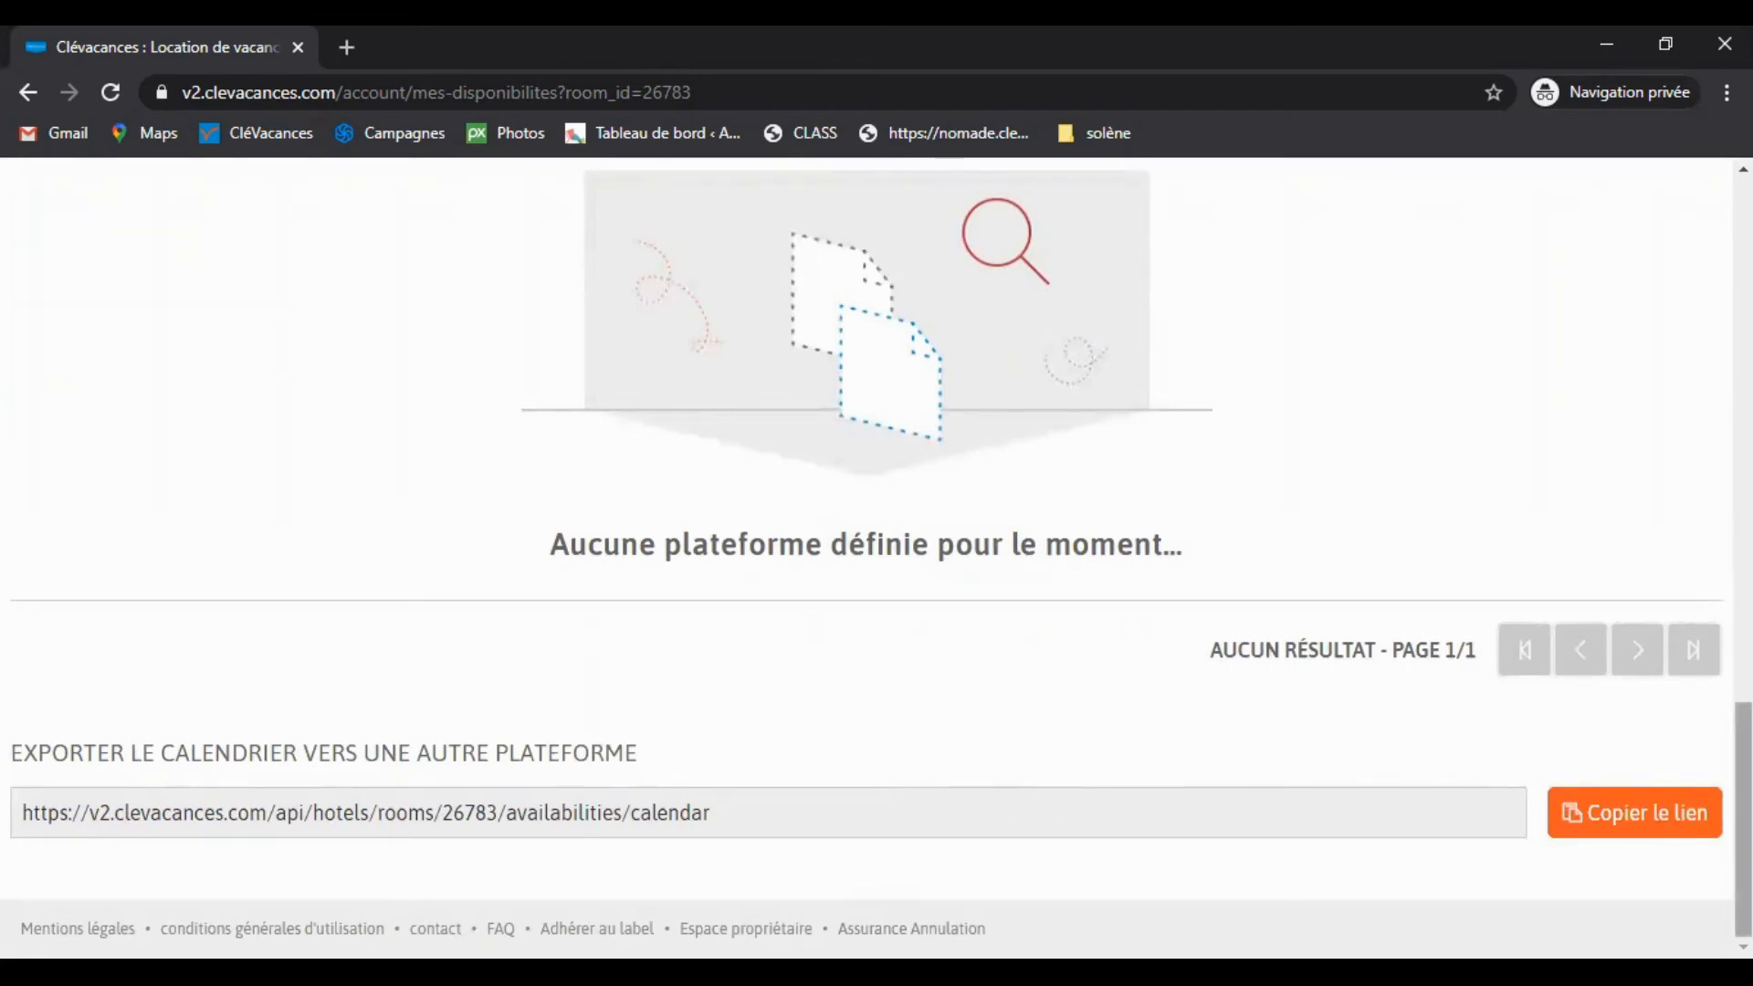
pyautogui.click(1648, 838)
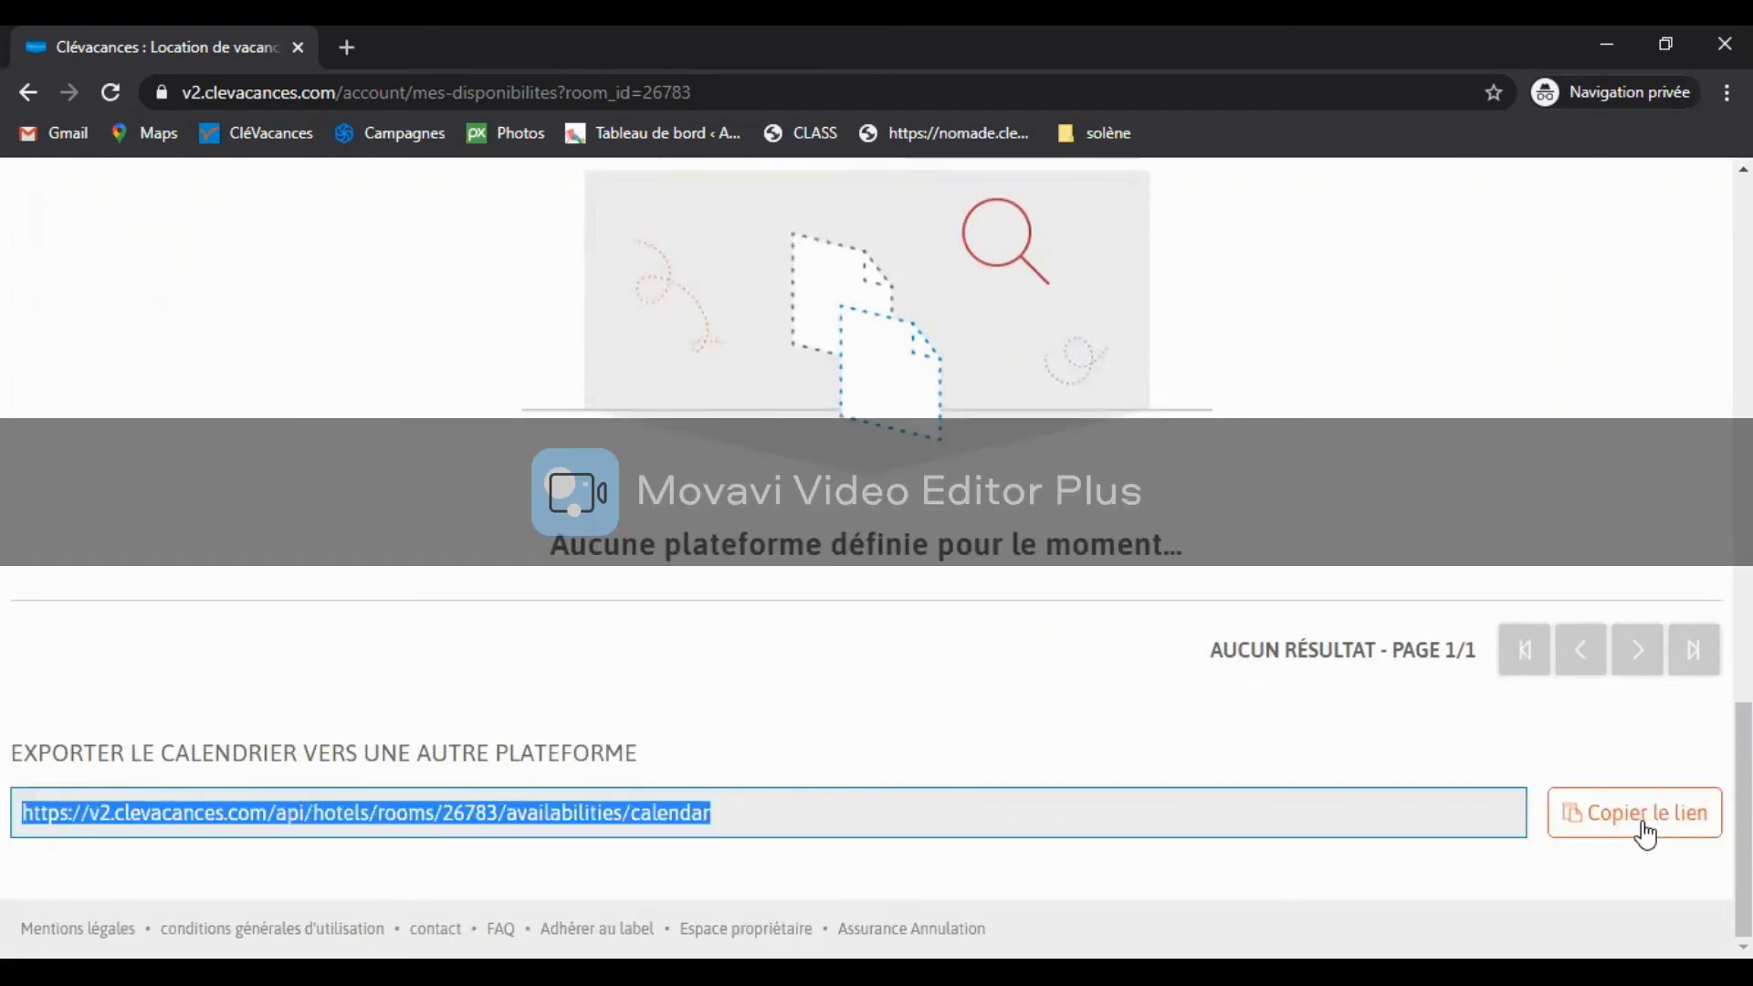
# Step: Open the "Derniere minute" promotion for editing, correct its name to "Dernière minute" and set its state to "activé"
pyautogui.scroll(7, 1236, 615)
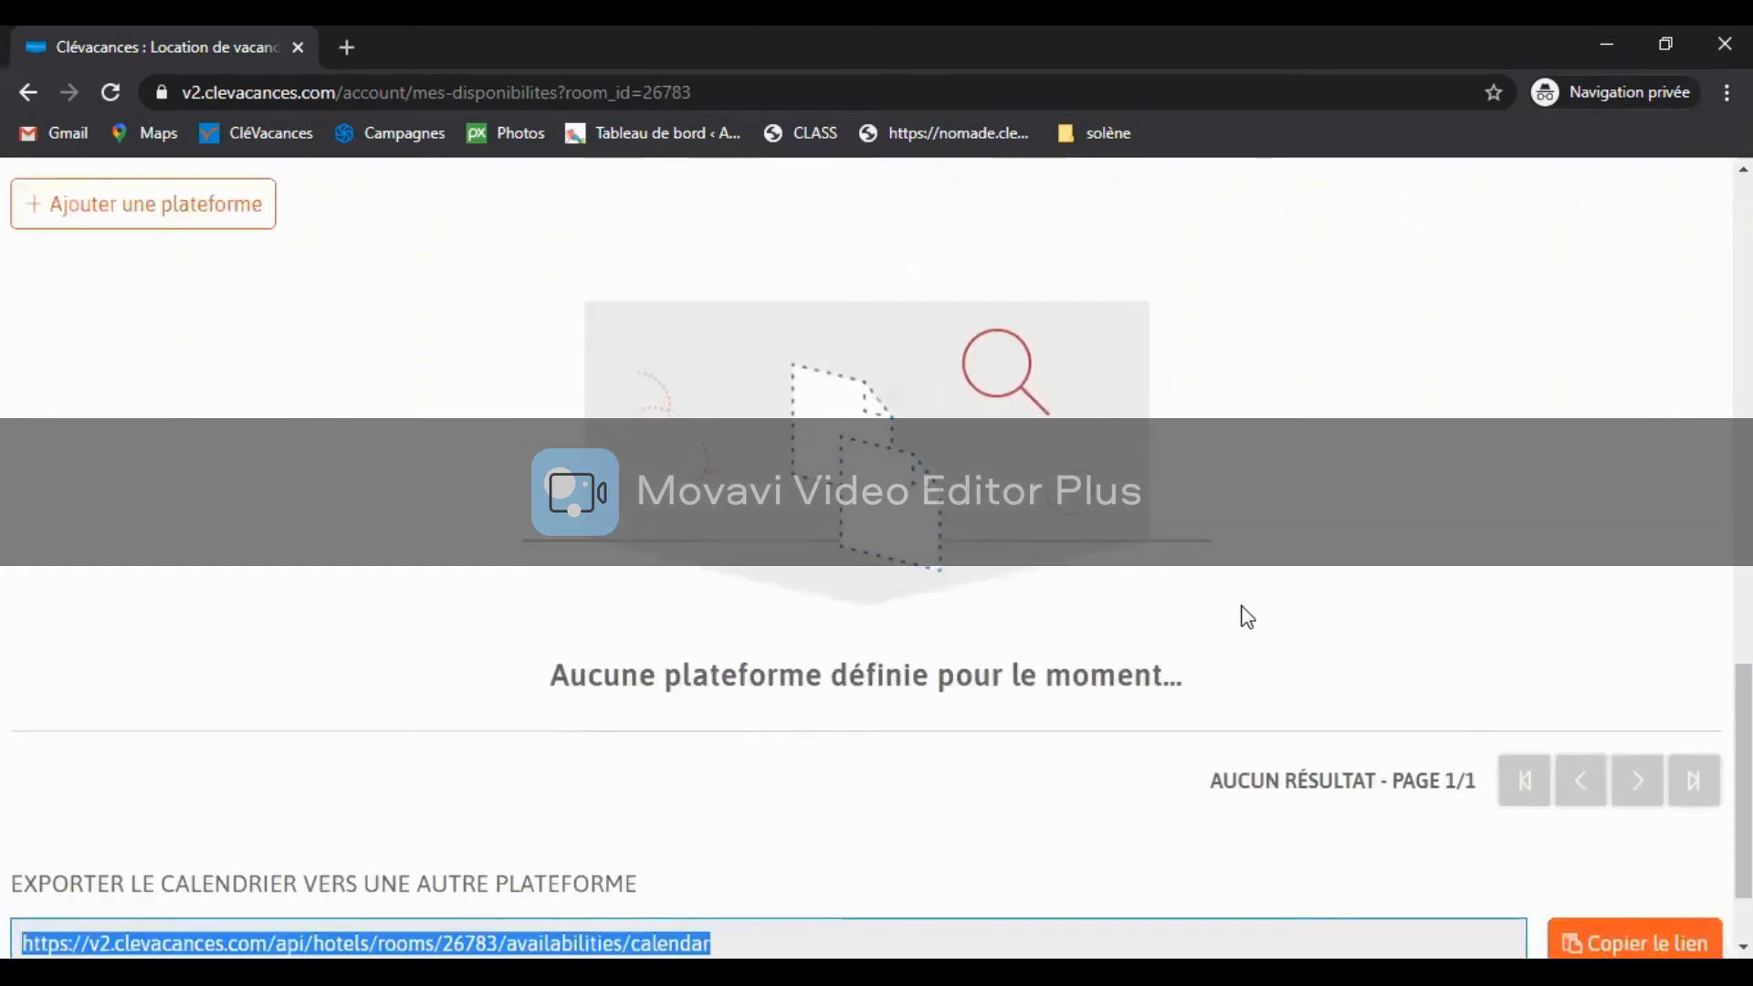
pyautogui.scroll(12, 682, 538)
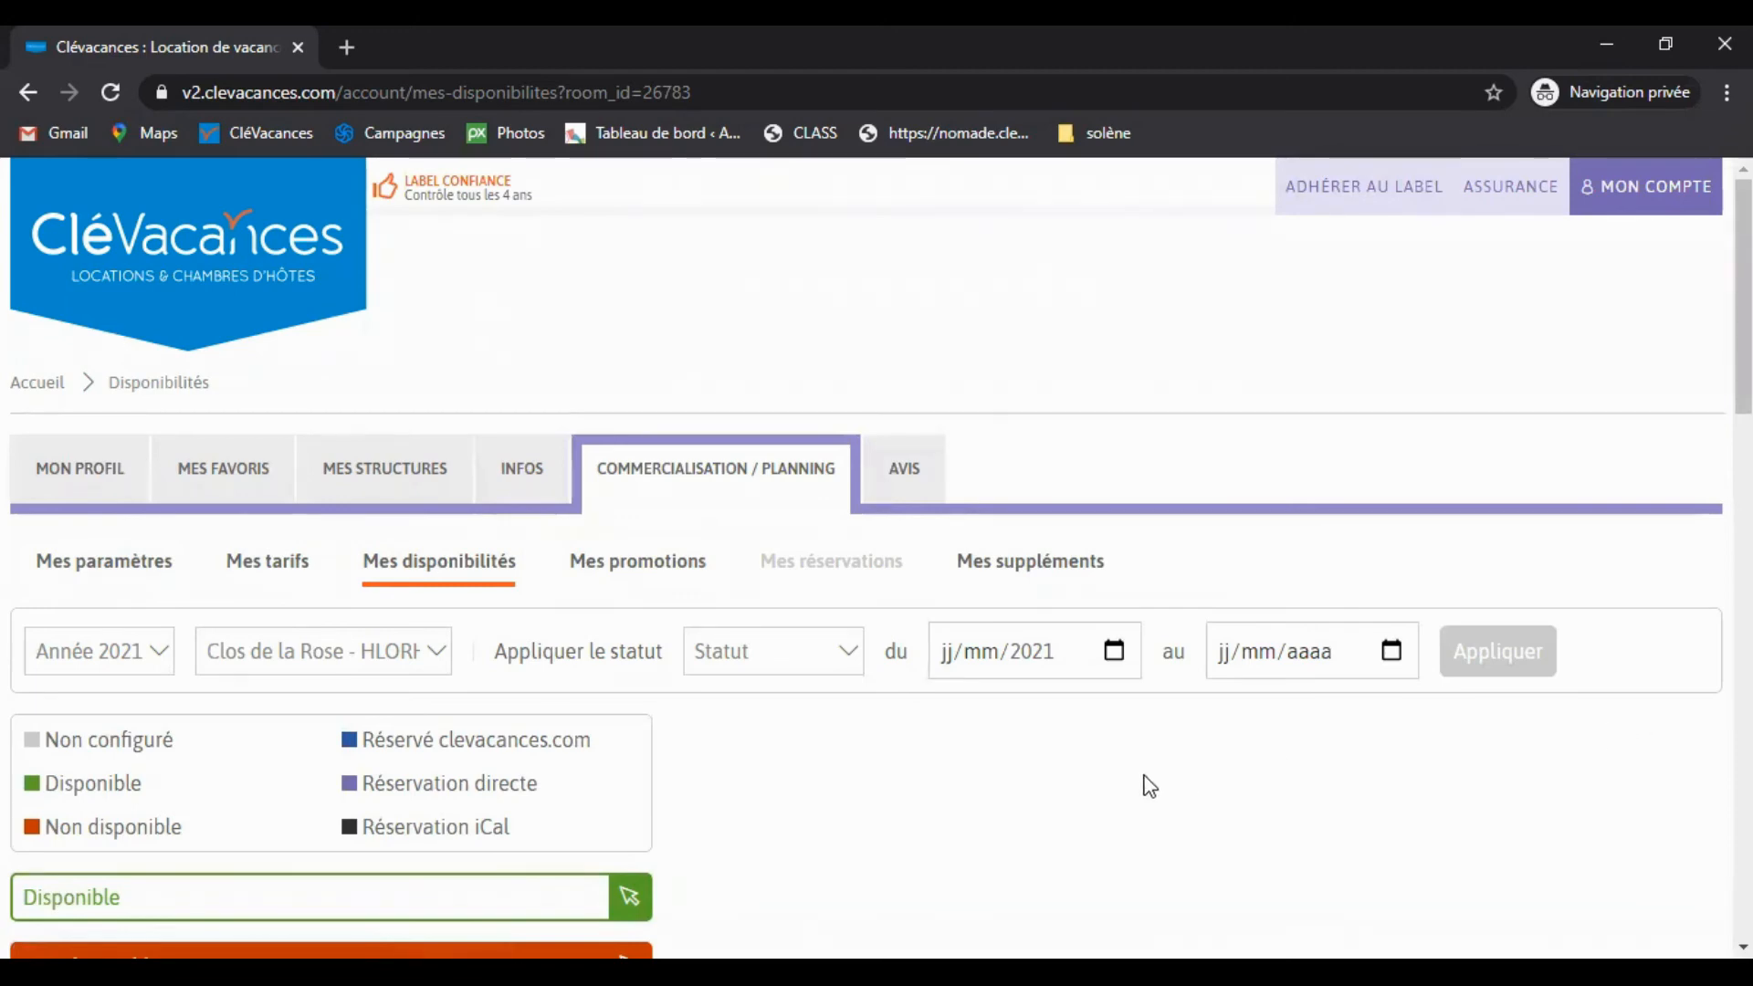
pyautogui.click(649, 579)
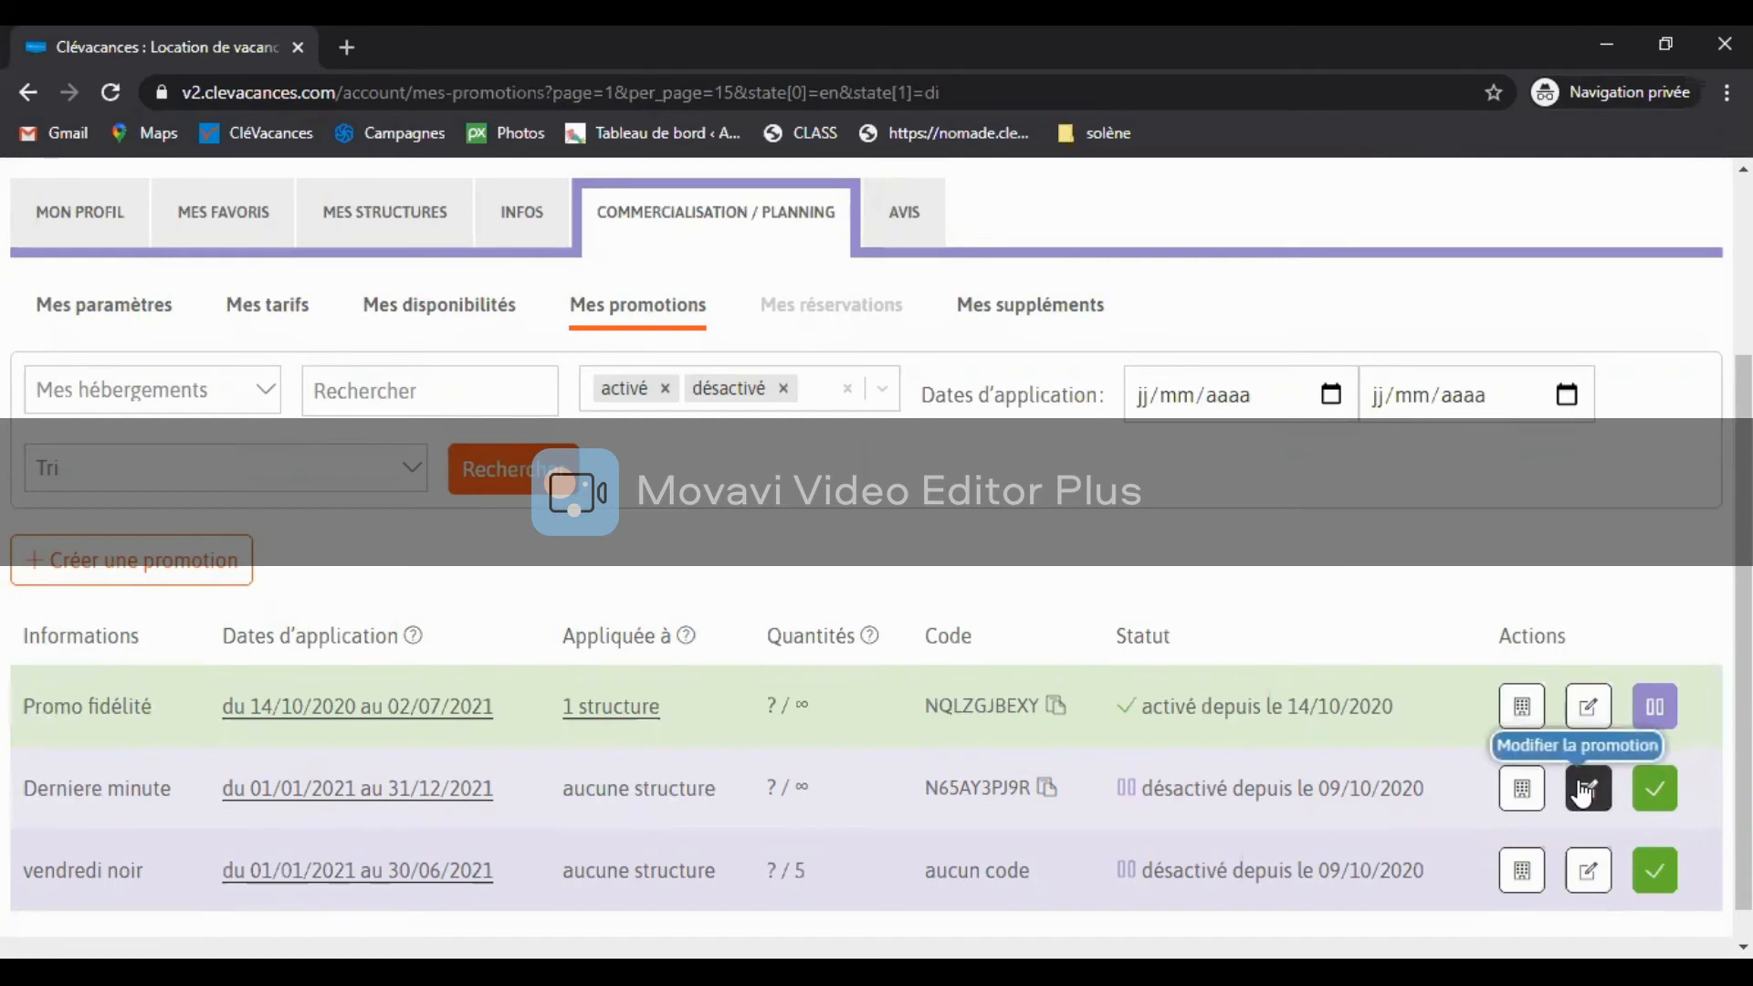
pyautogui.click(1587, 789)
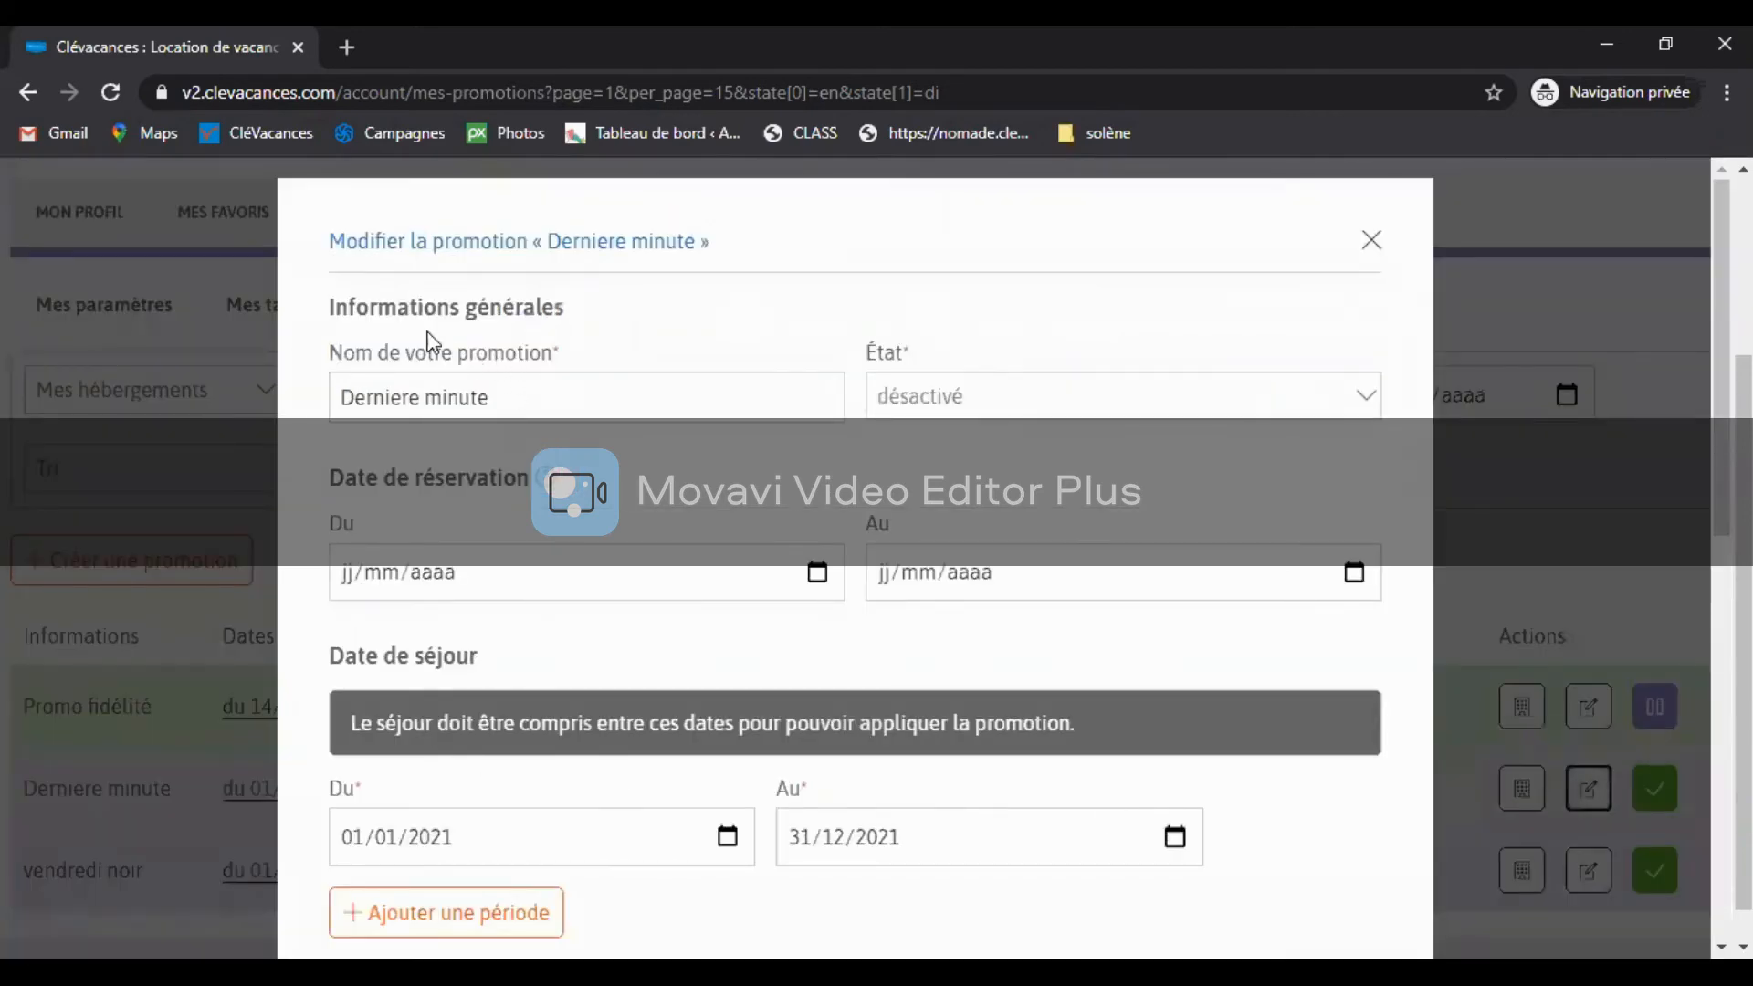
pyautogui.click(338, 398)
pyautogui.rightClick(384, 398)
pyautogui.click(758, 415)
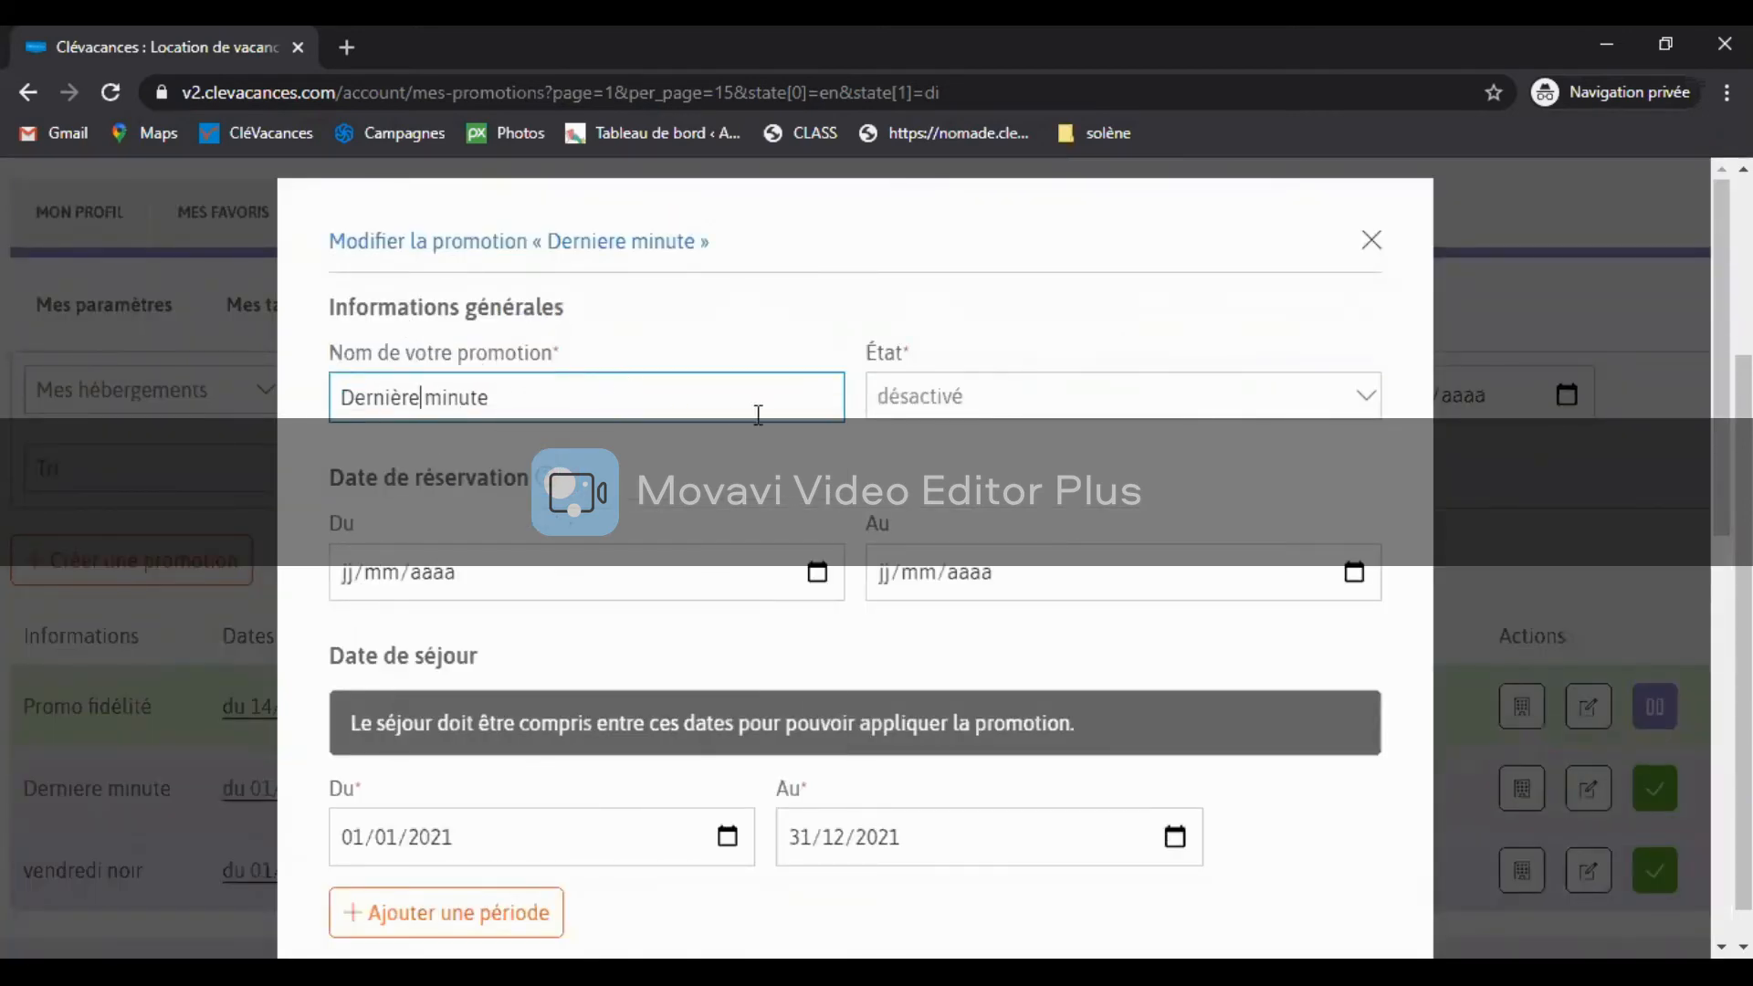
pyautogui.click(1007, 398)
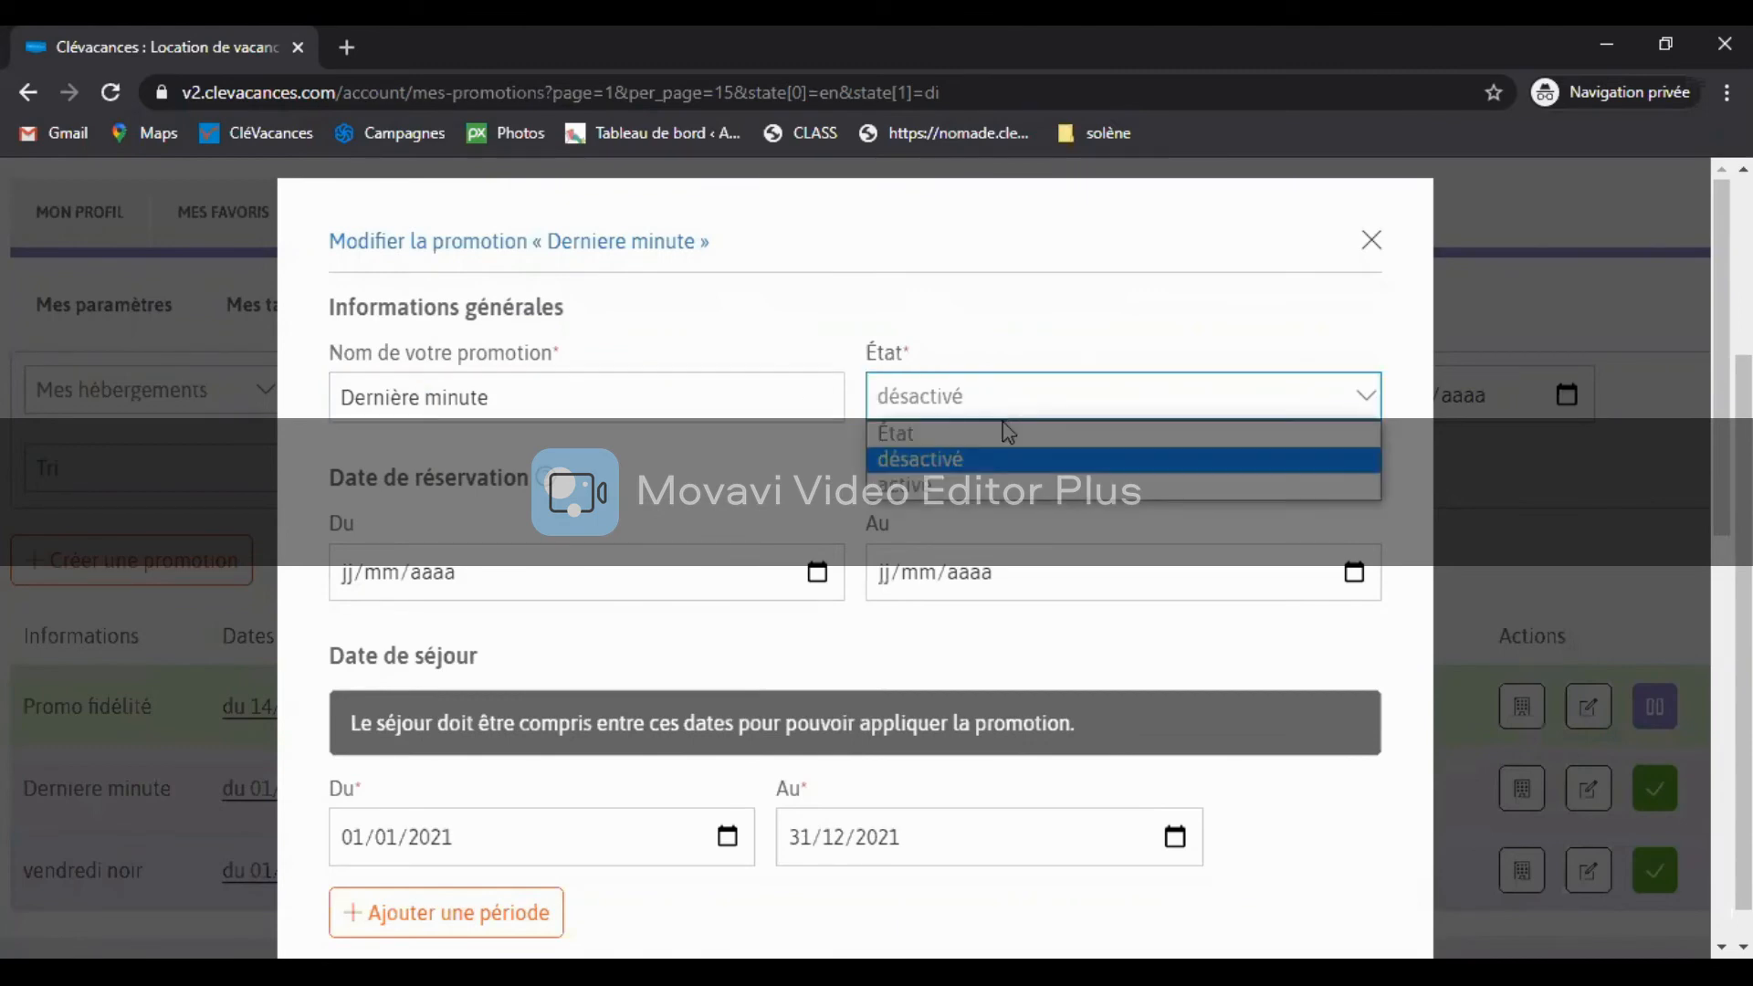
pyautogui.click(950, 484)
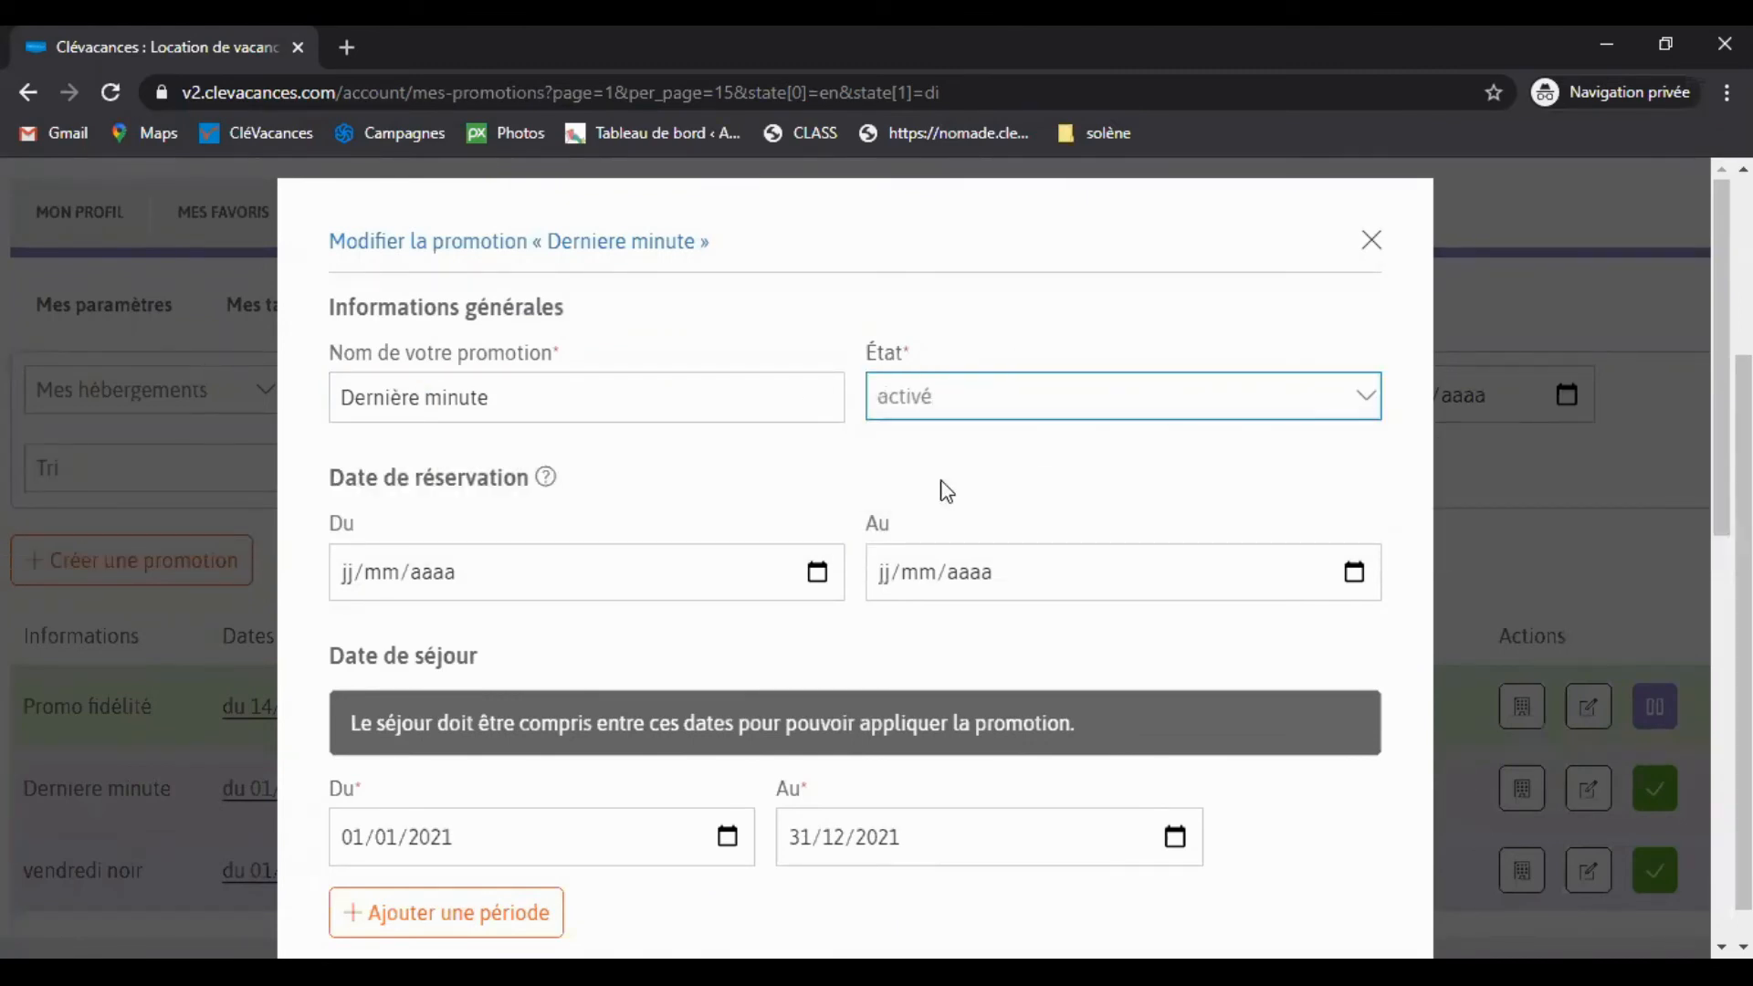
pyautogui.click(335, 484)
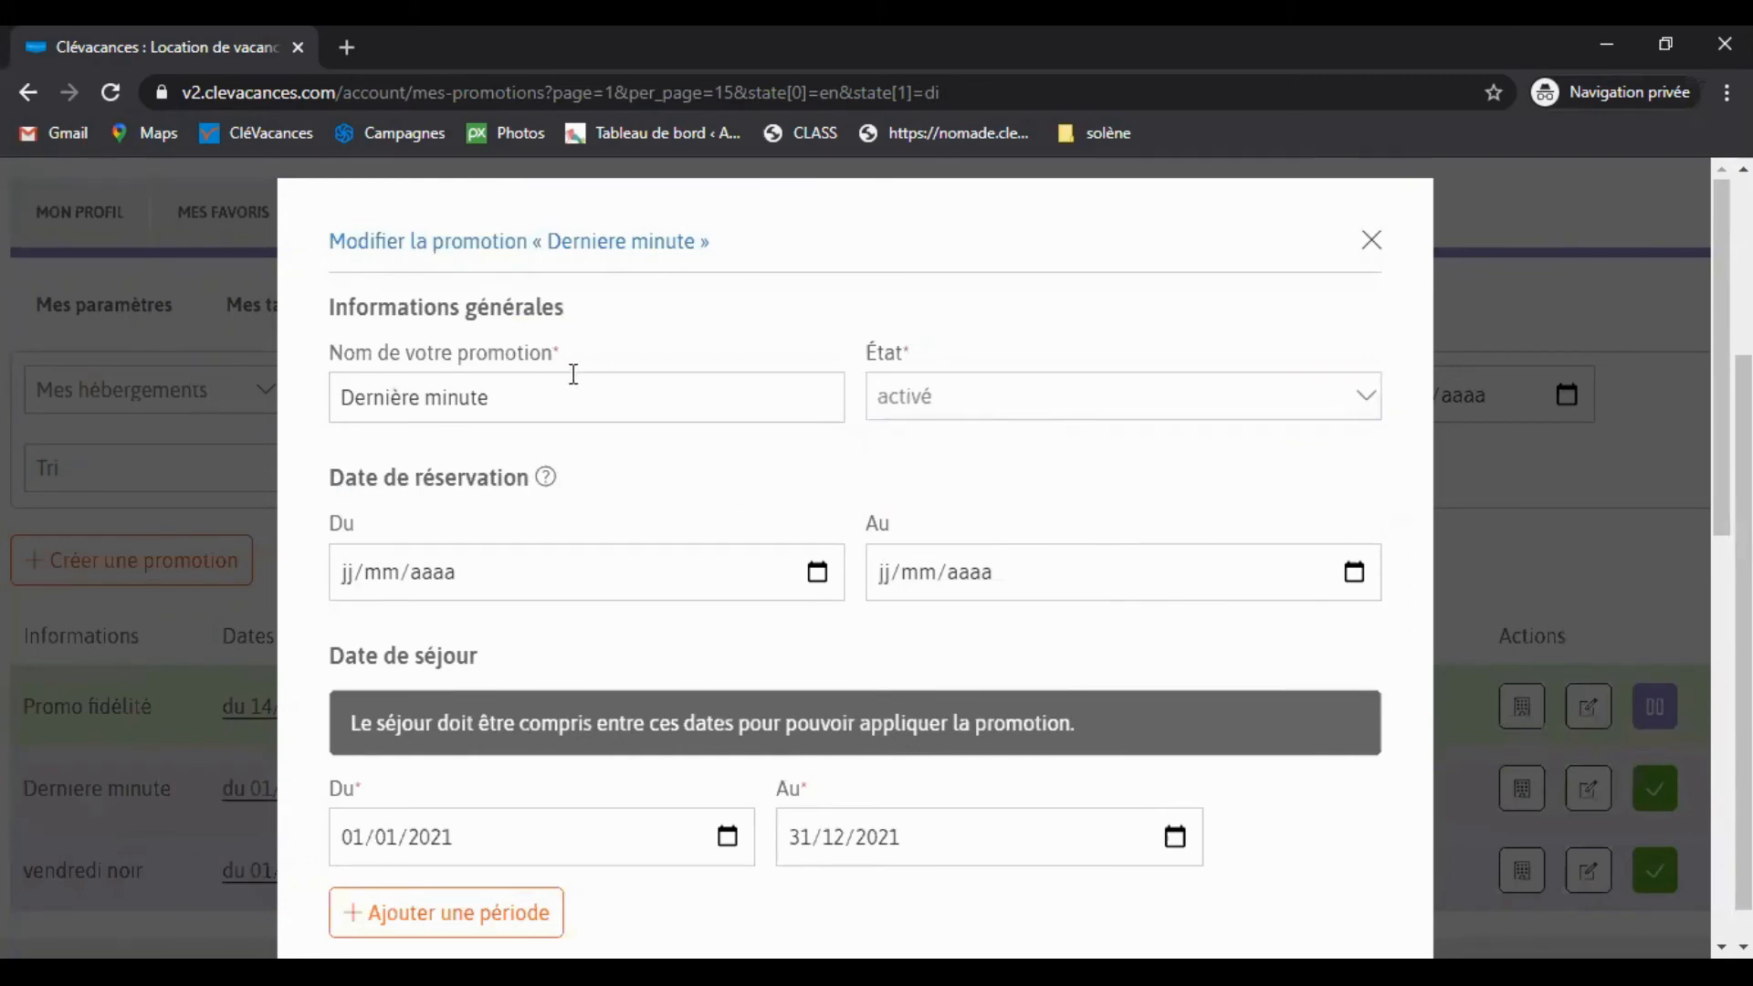
# Step: Review the promotion's booking and stay dates, and select "Pourcentage (%)" as the discount's calculation mode
pyautogui.scroll(-2, 601, 497)
pyautogui.scroll(1, 658, 493)
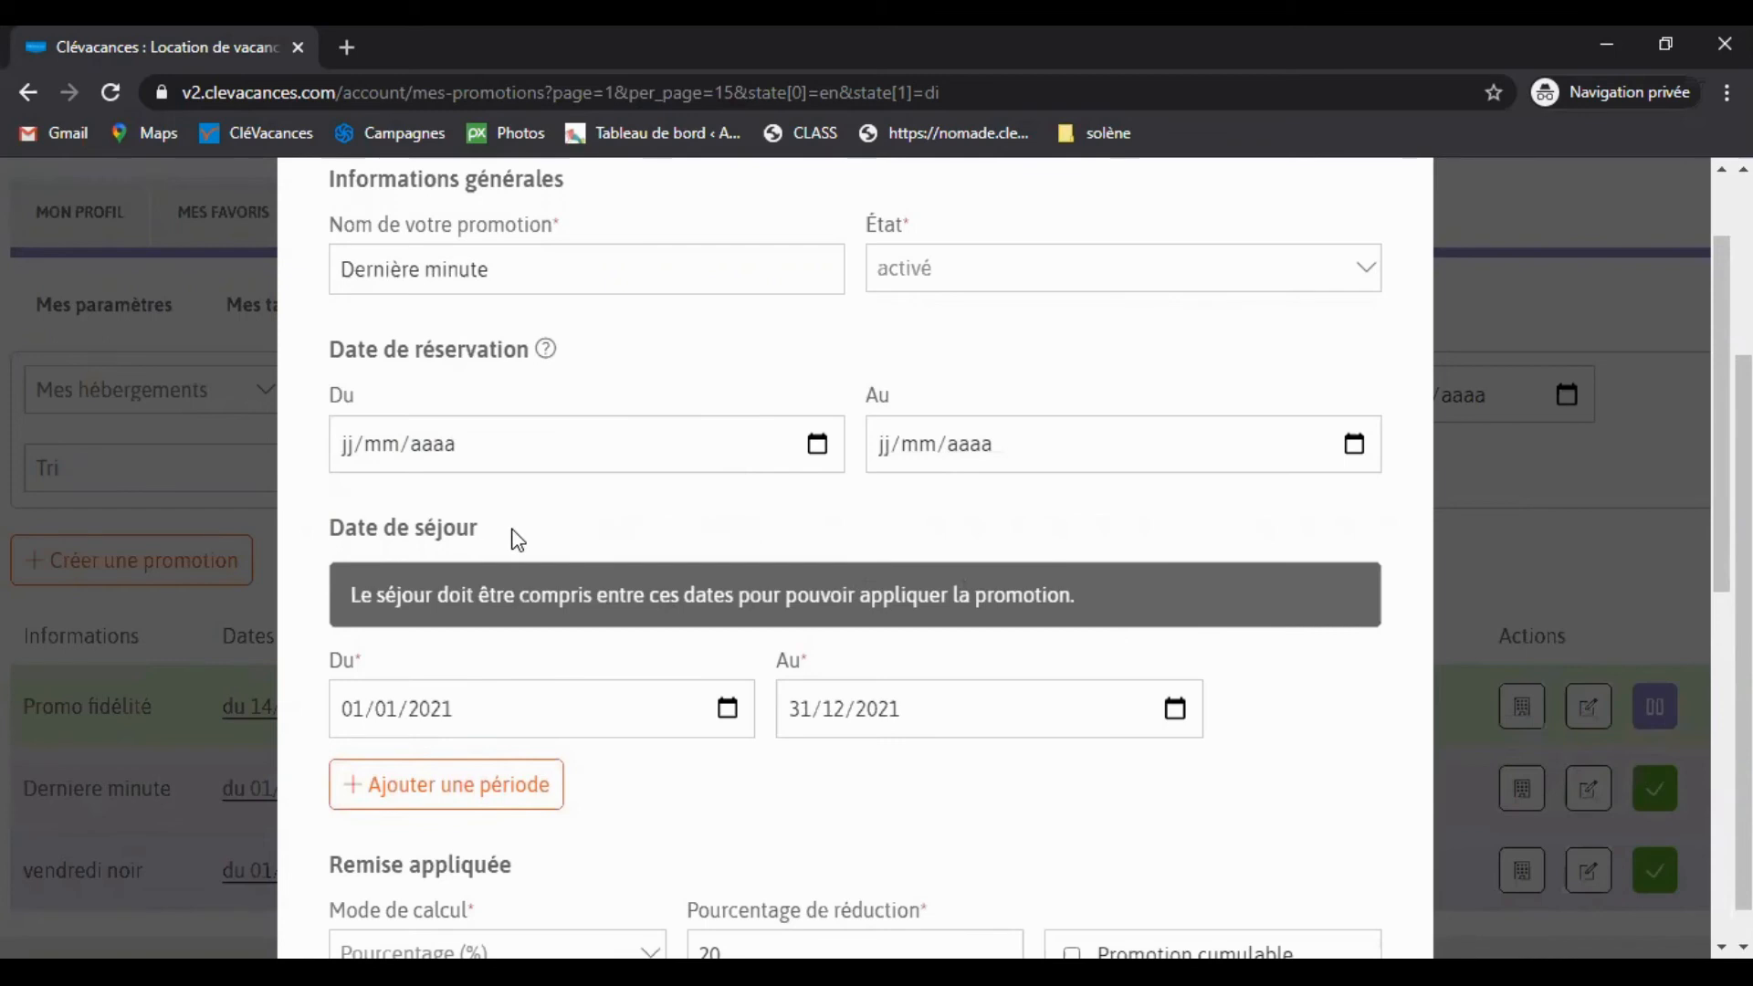
pyautogui.scroll(-2, 507, 539)
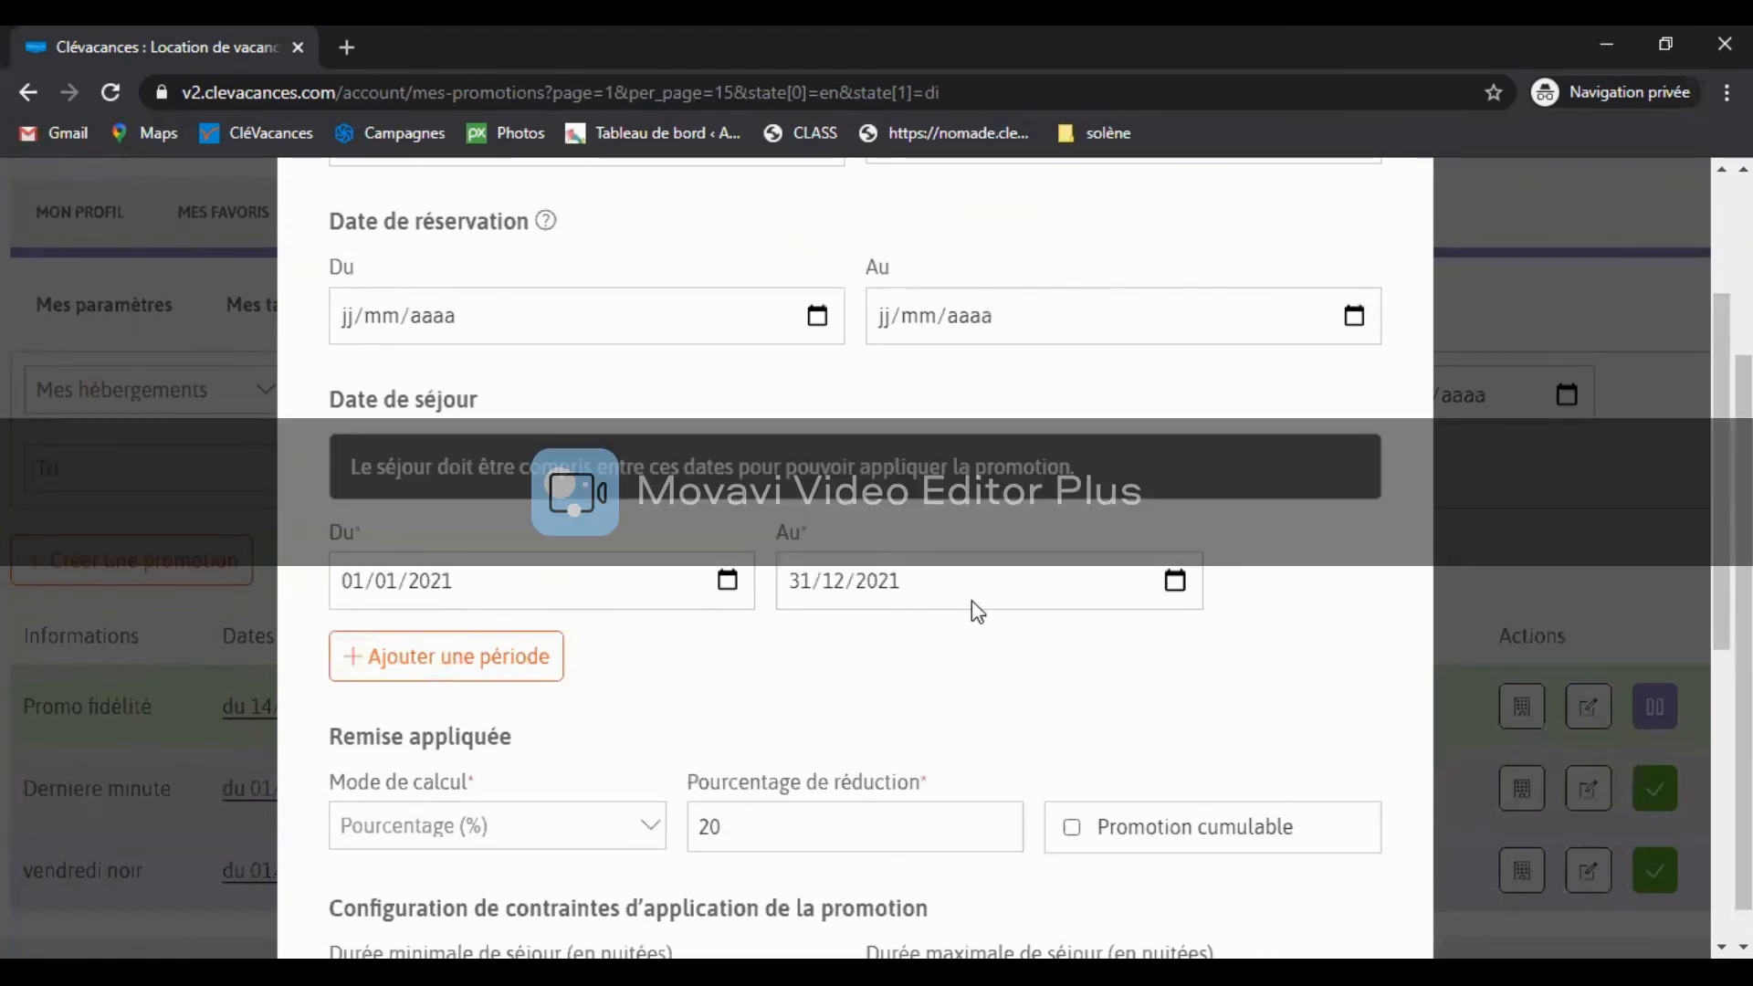
pyautogui.scroll(-1, 1107, 594)
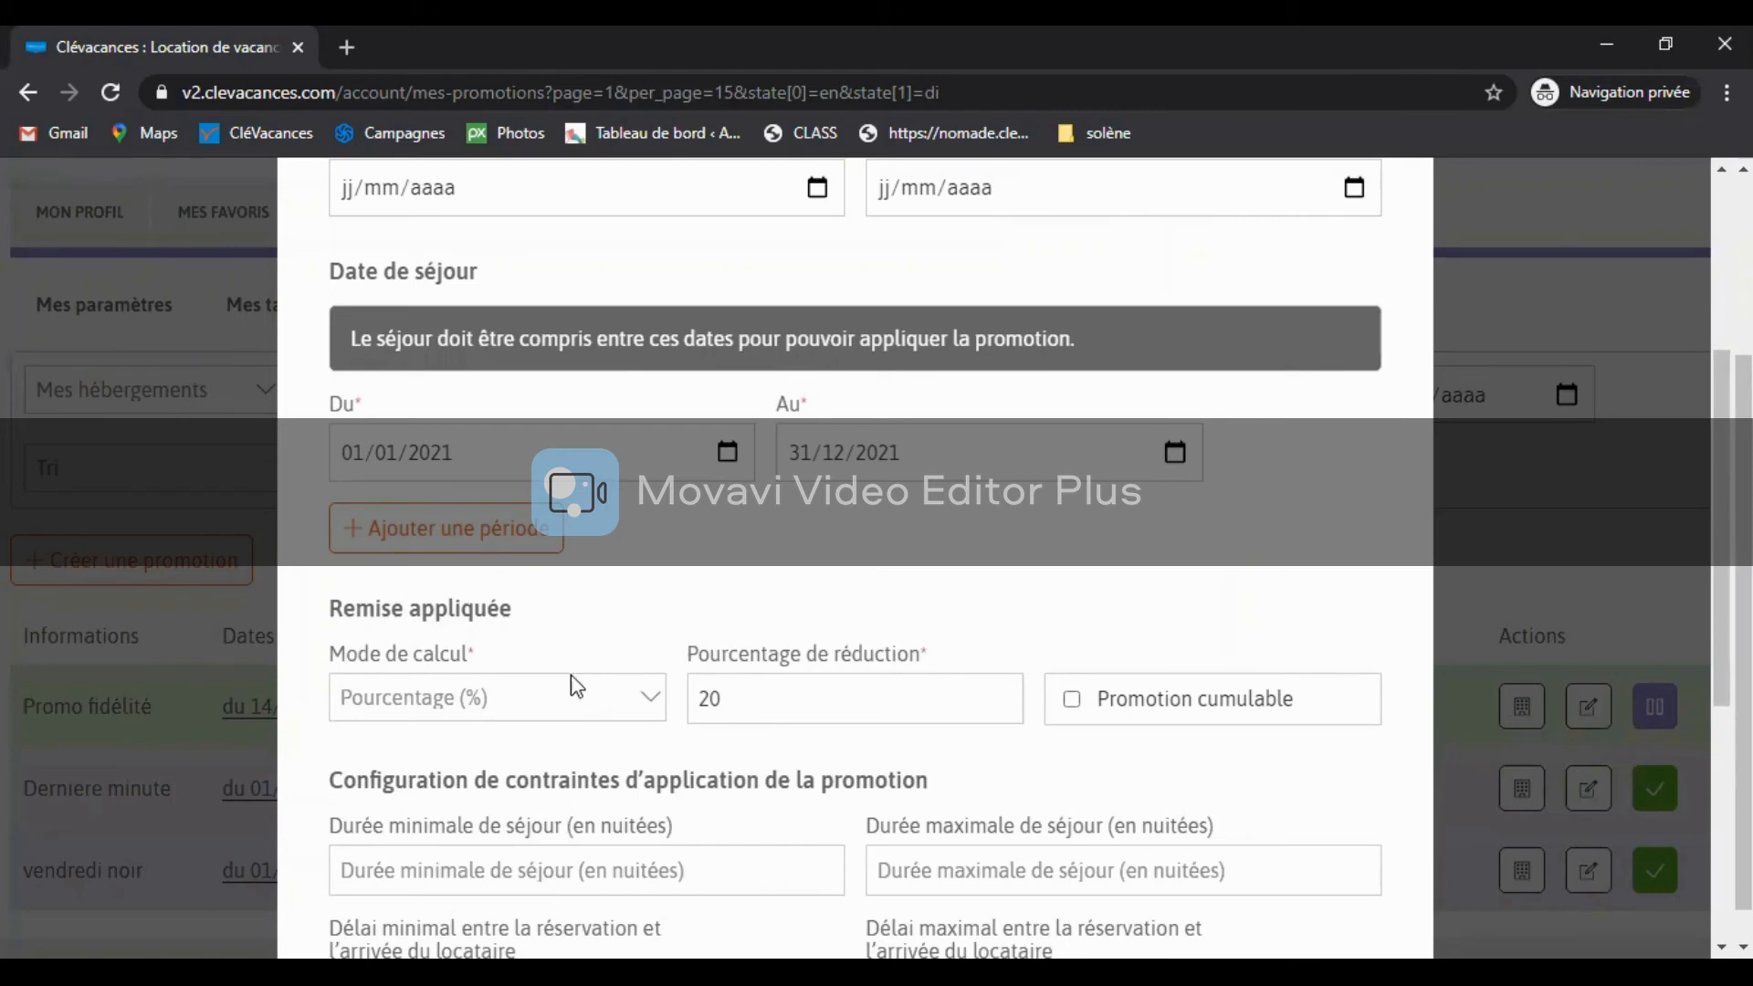
pyautogui.click(570, 707)
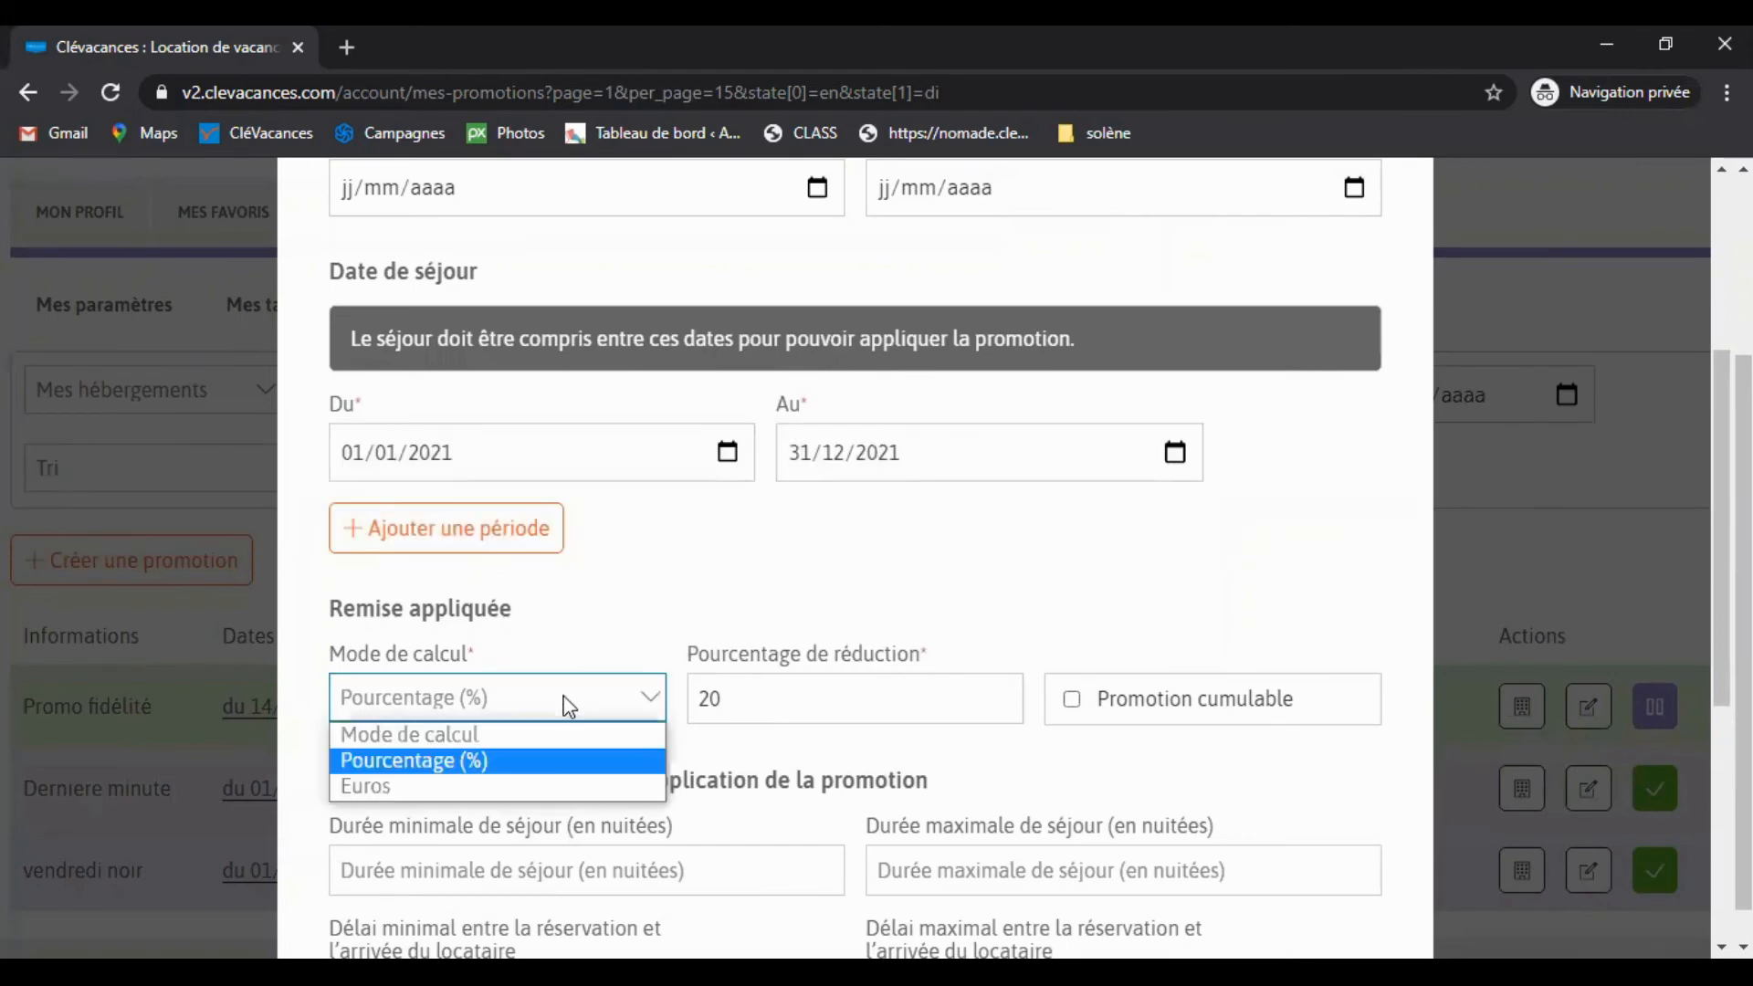
pyautogui.click(443, 768)
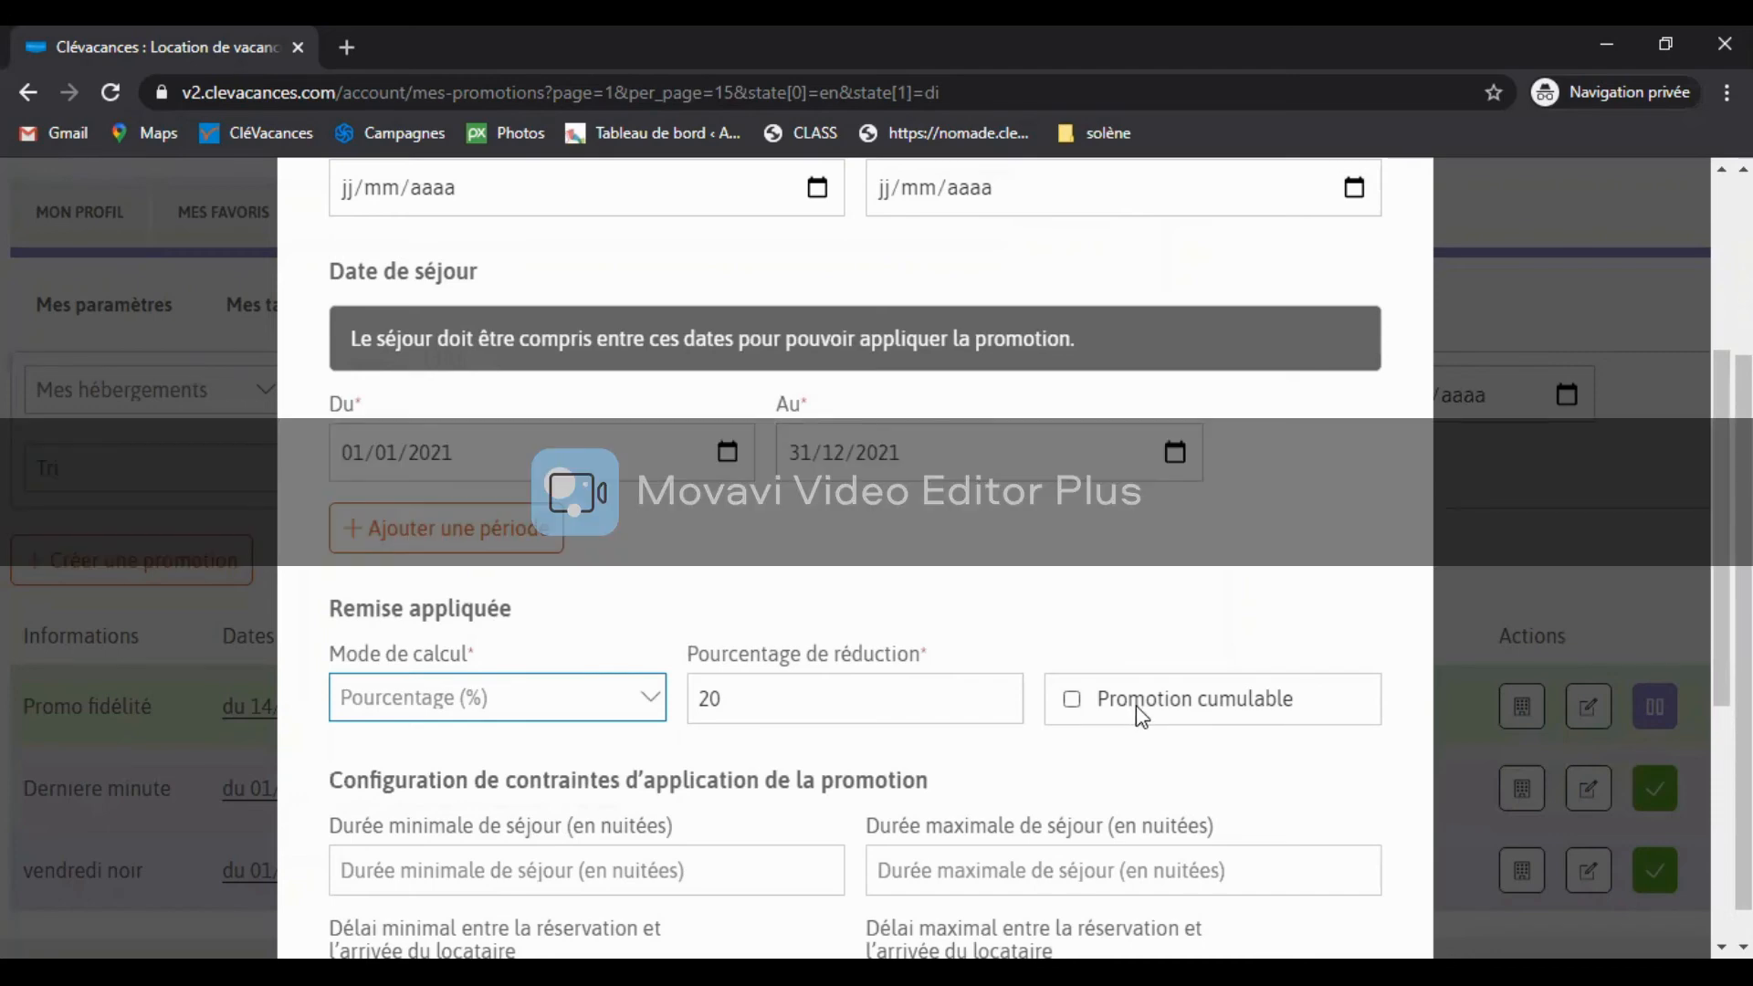
# Step: Set the promotion's maximum delay between the booking and the tenant's arrival to 3 jours
pyautogui.scroll(-1, 1137, 717)
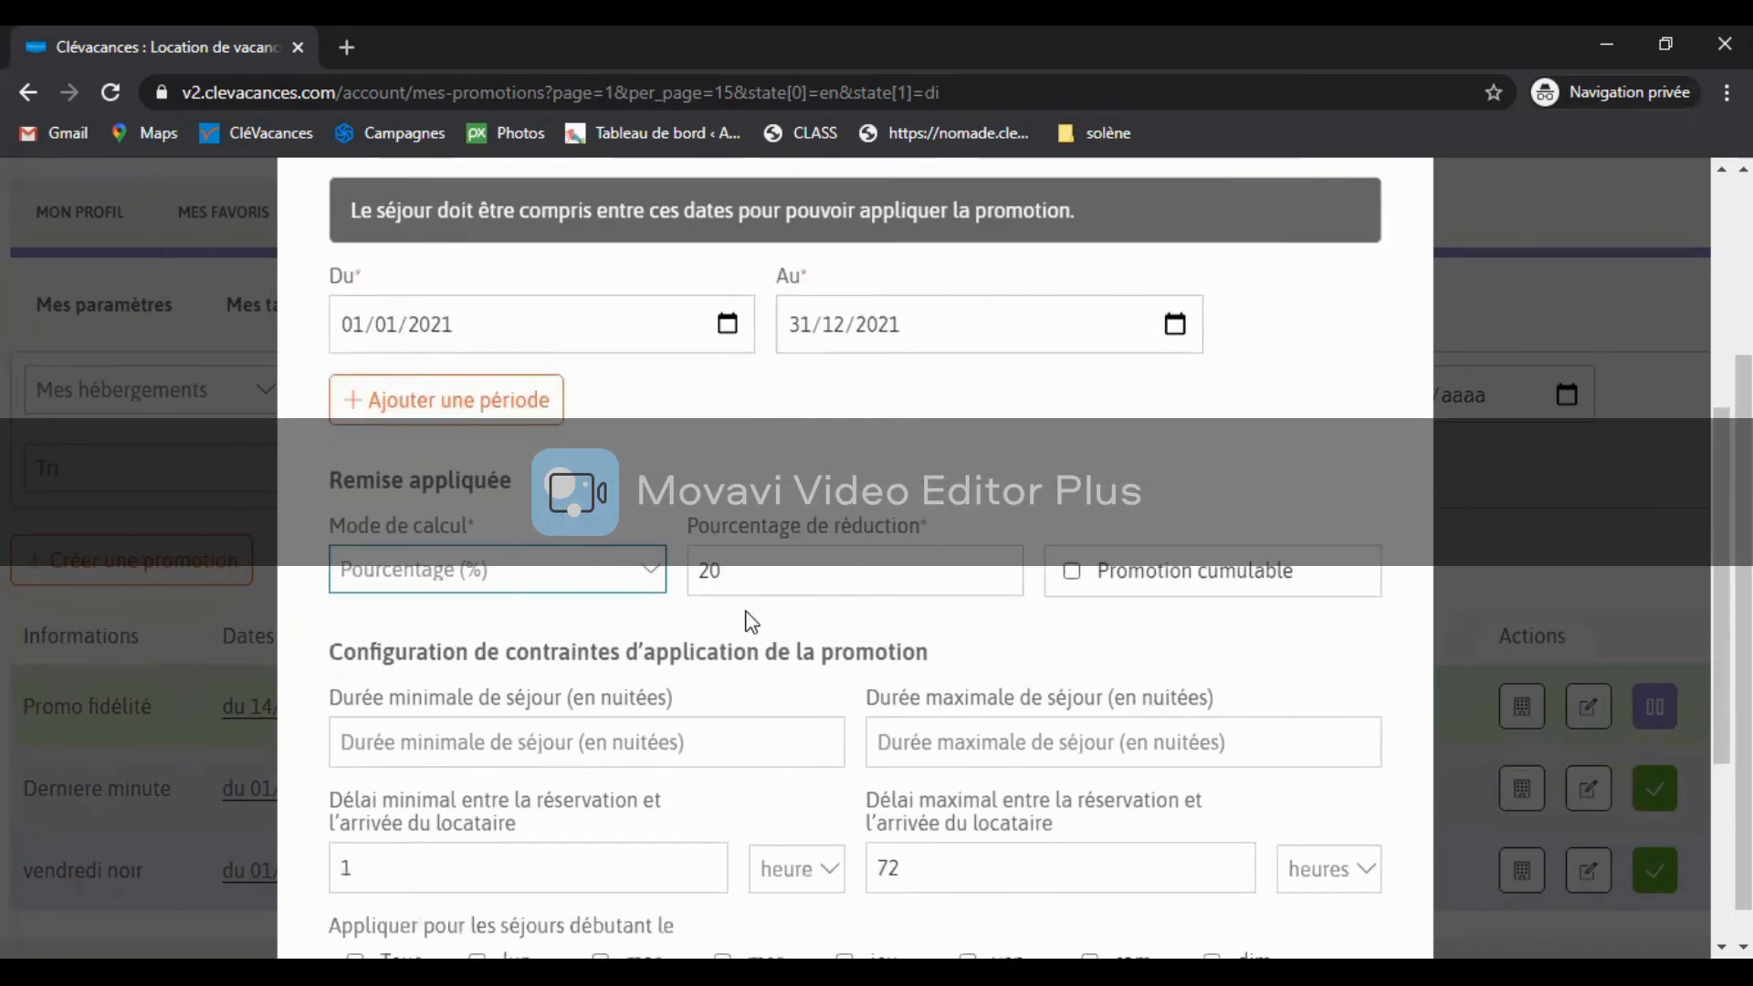
pyautogui.scroll(-1, 971, 614)
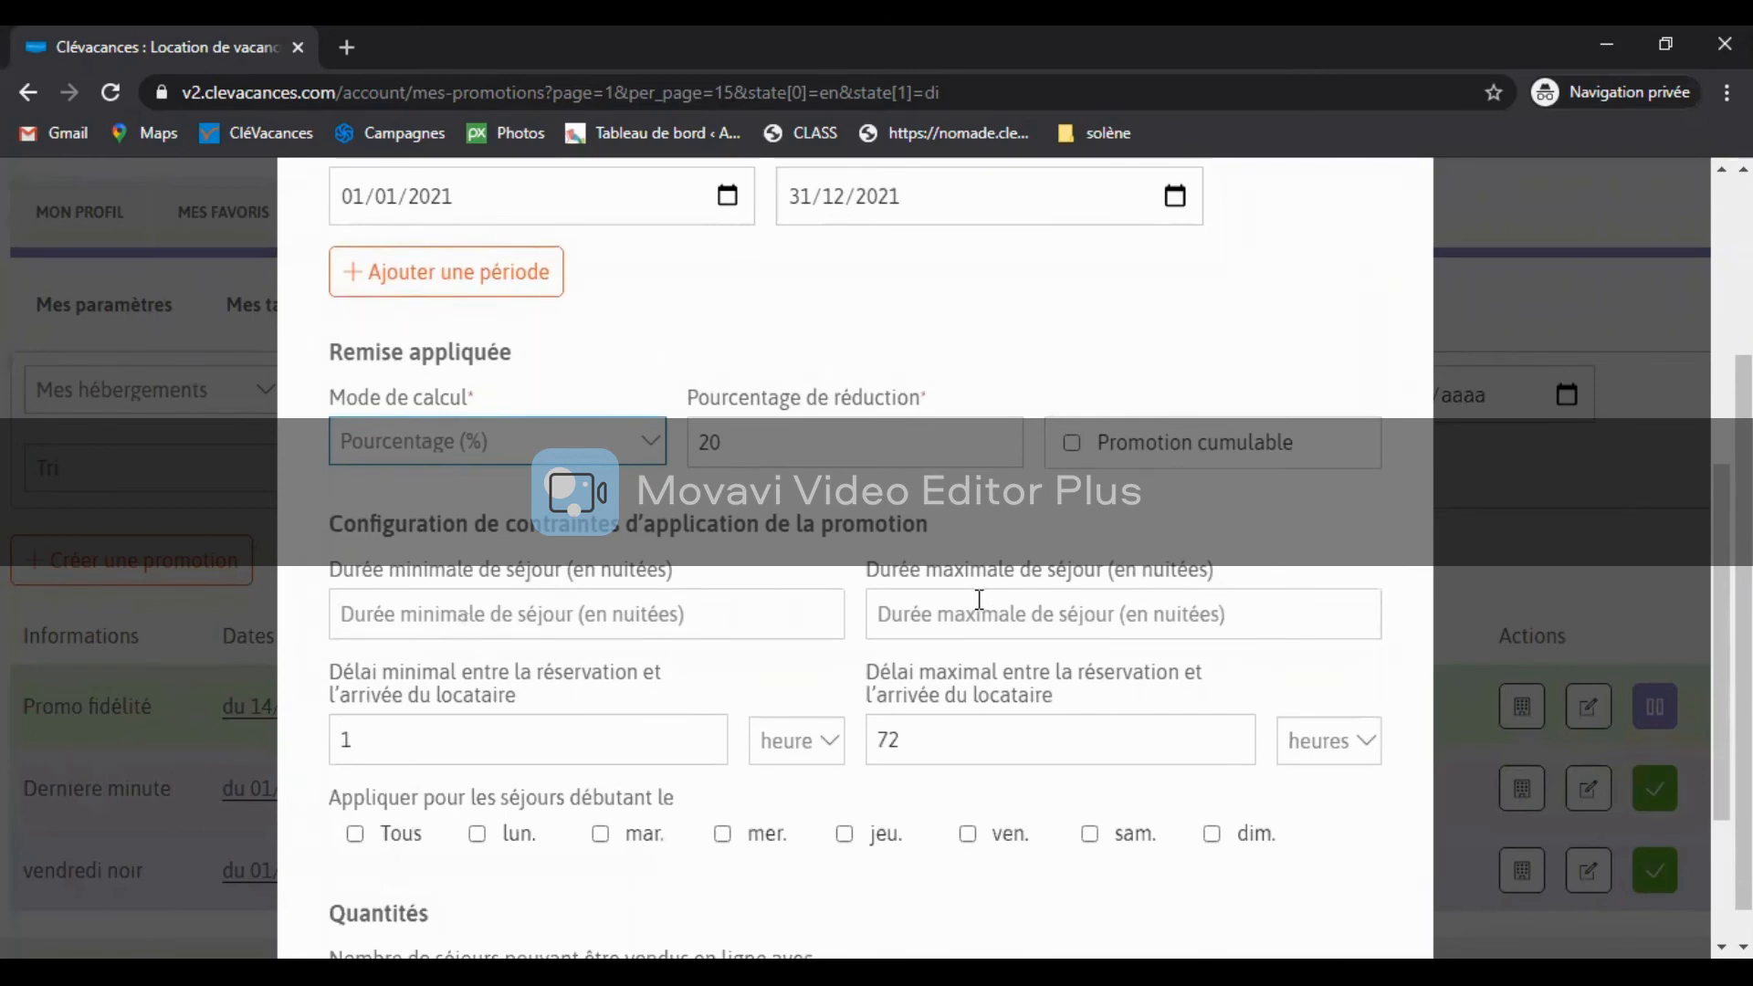
pyautogui.click(585, 622)
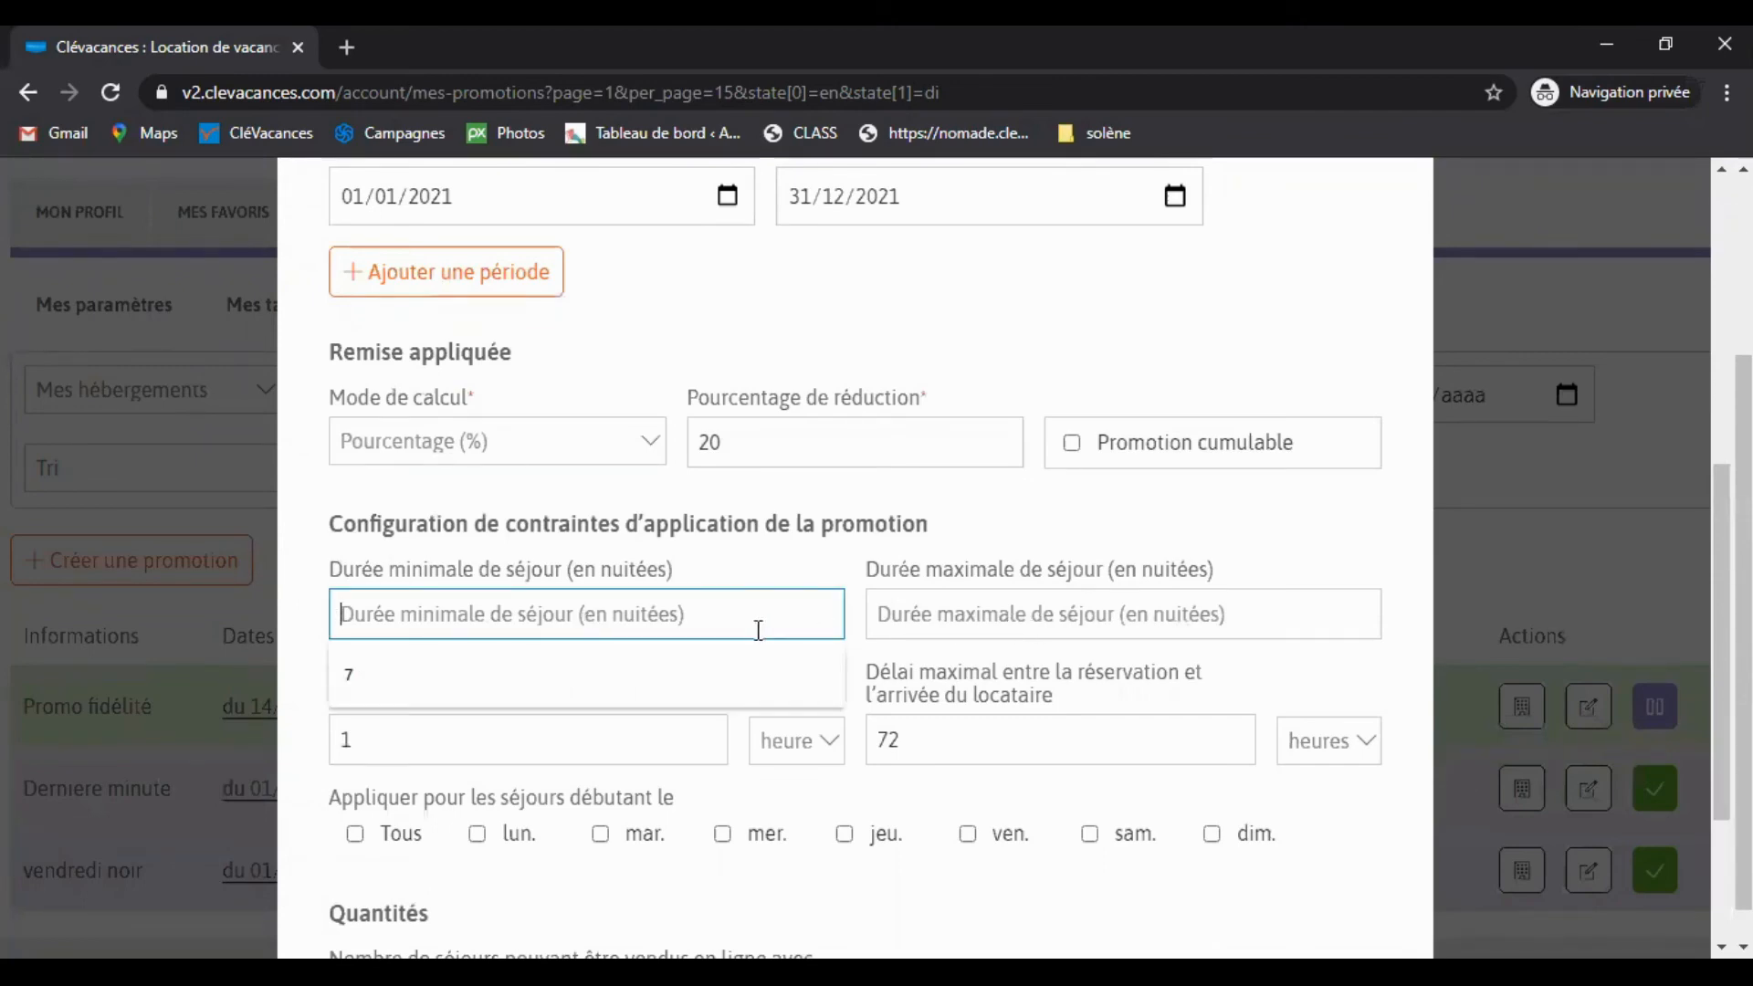
pyautogui.scroll(-1, 849, 613)
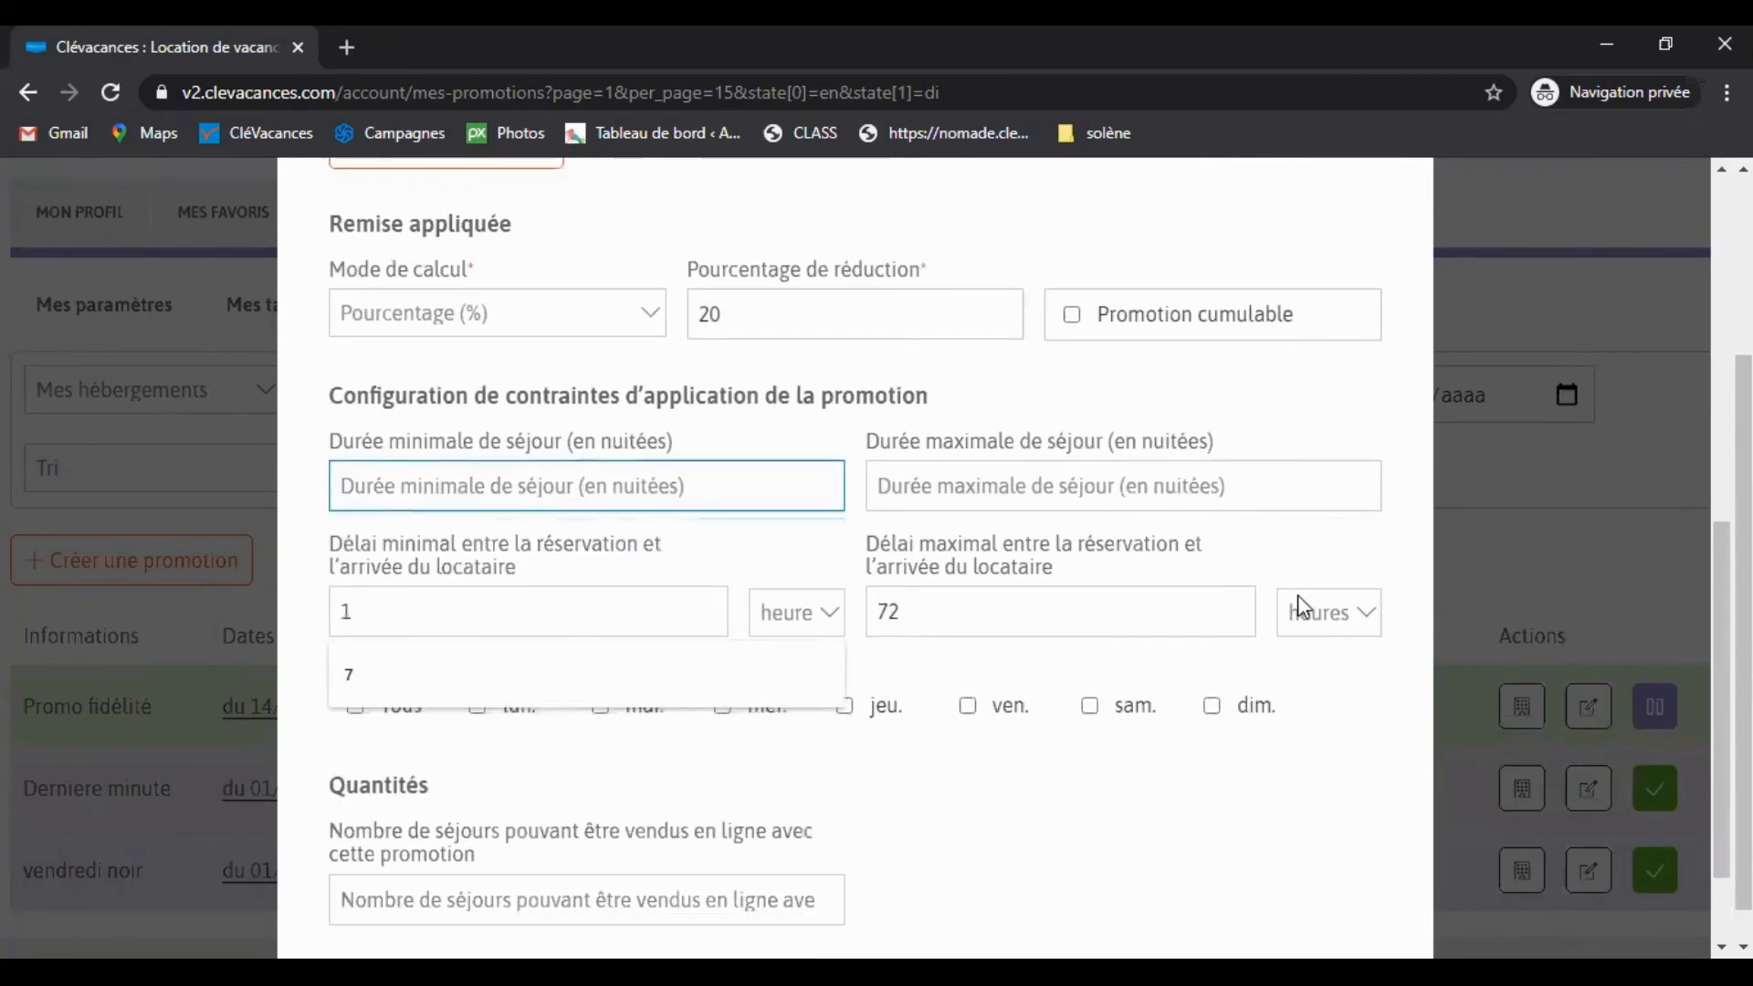
pyautogui.click(813, 445)
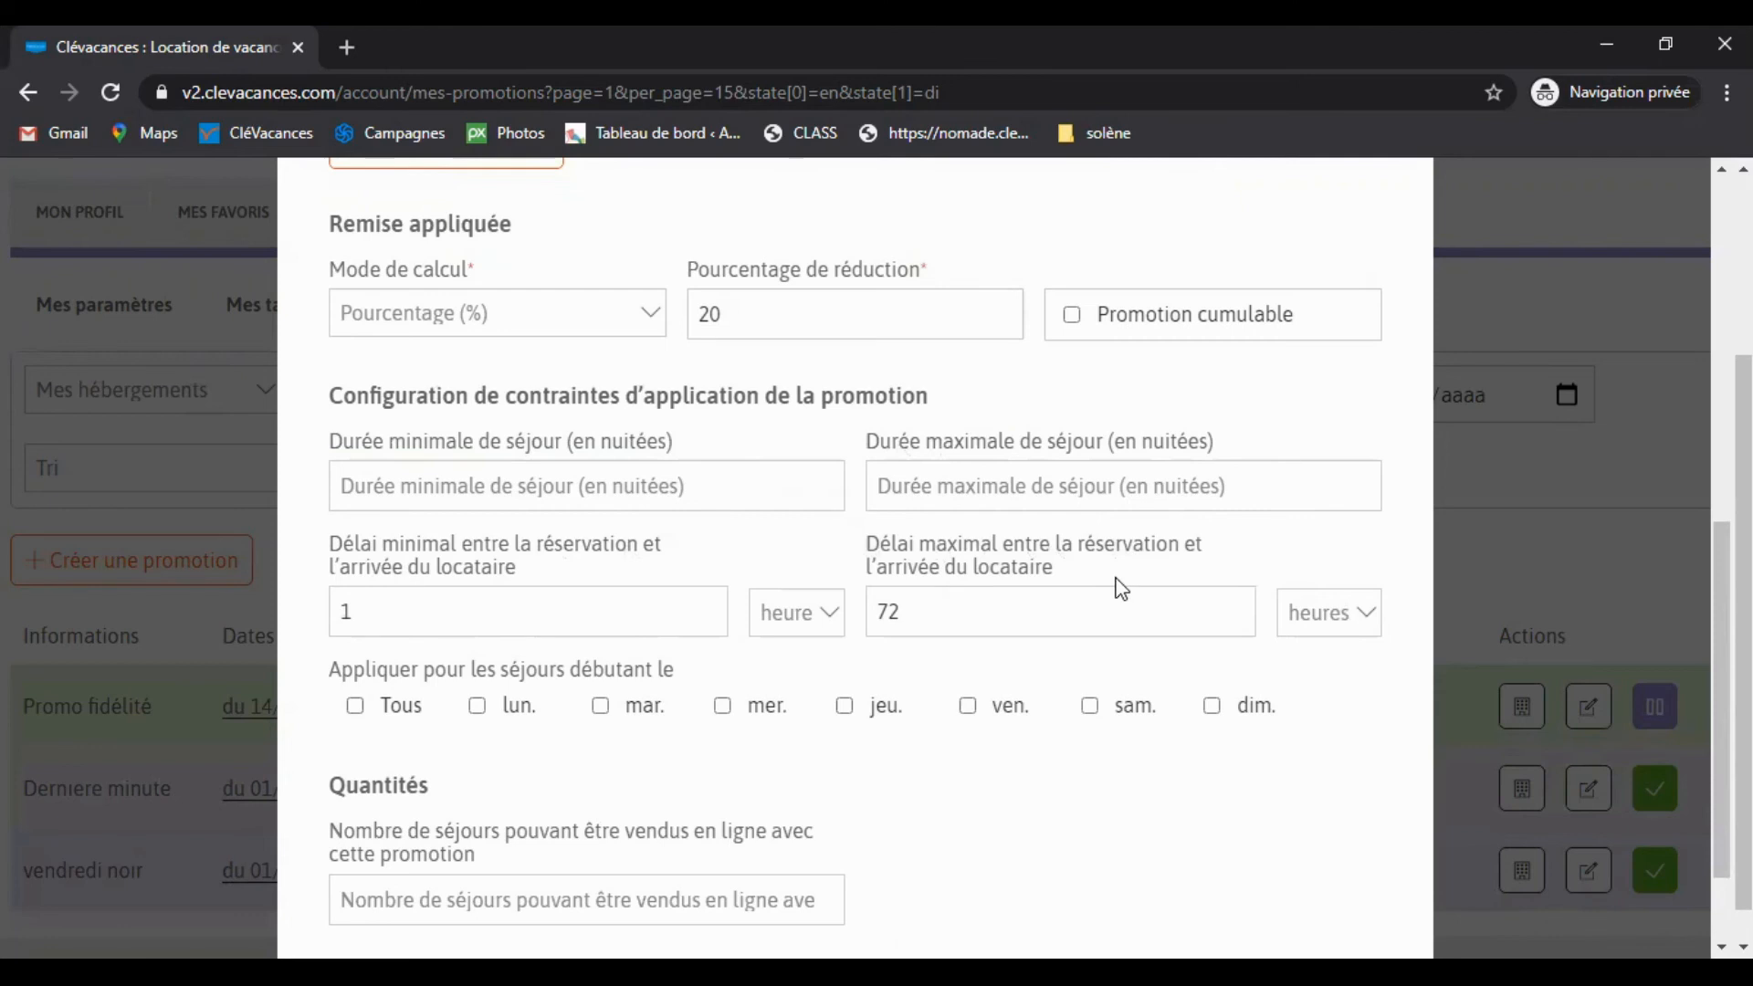
pyautogui.click(1372, 627)
pyautogui.click(1317, 677)
pyautogui.moveTo(940, 618); pyautogui.dragTo(751, 613)
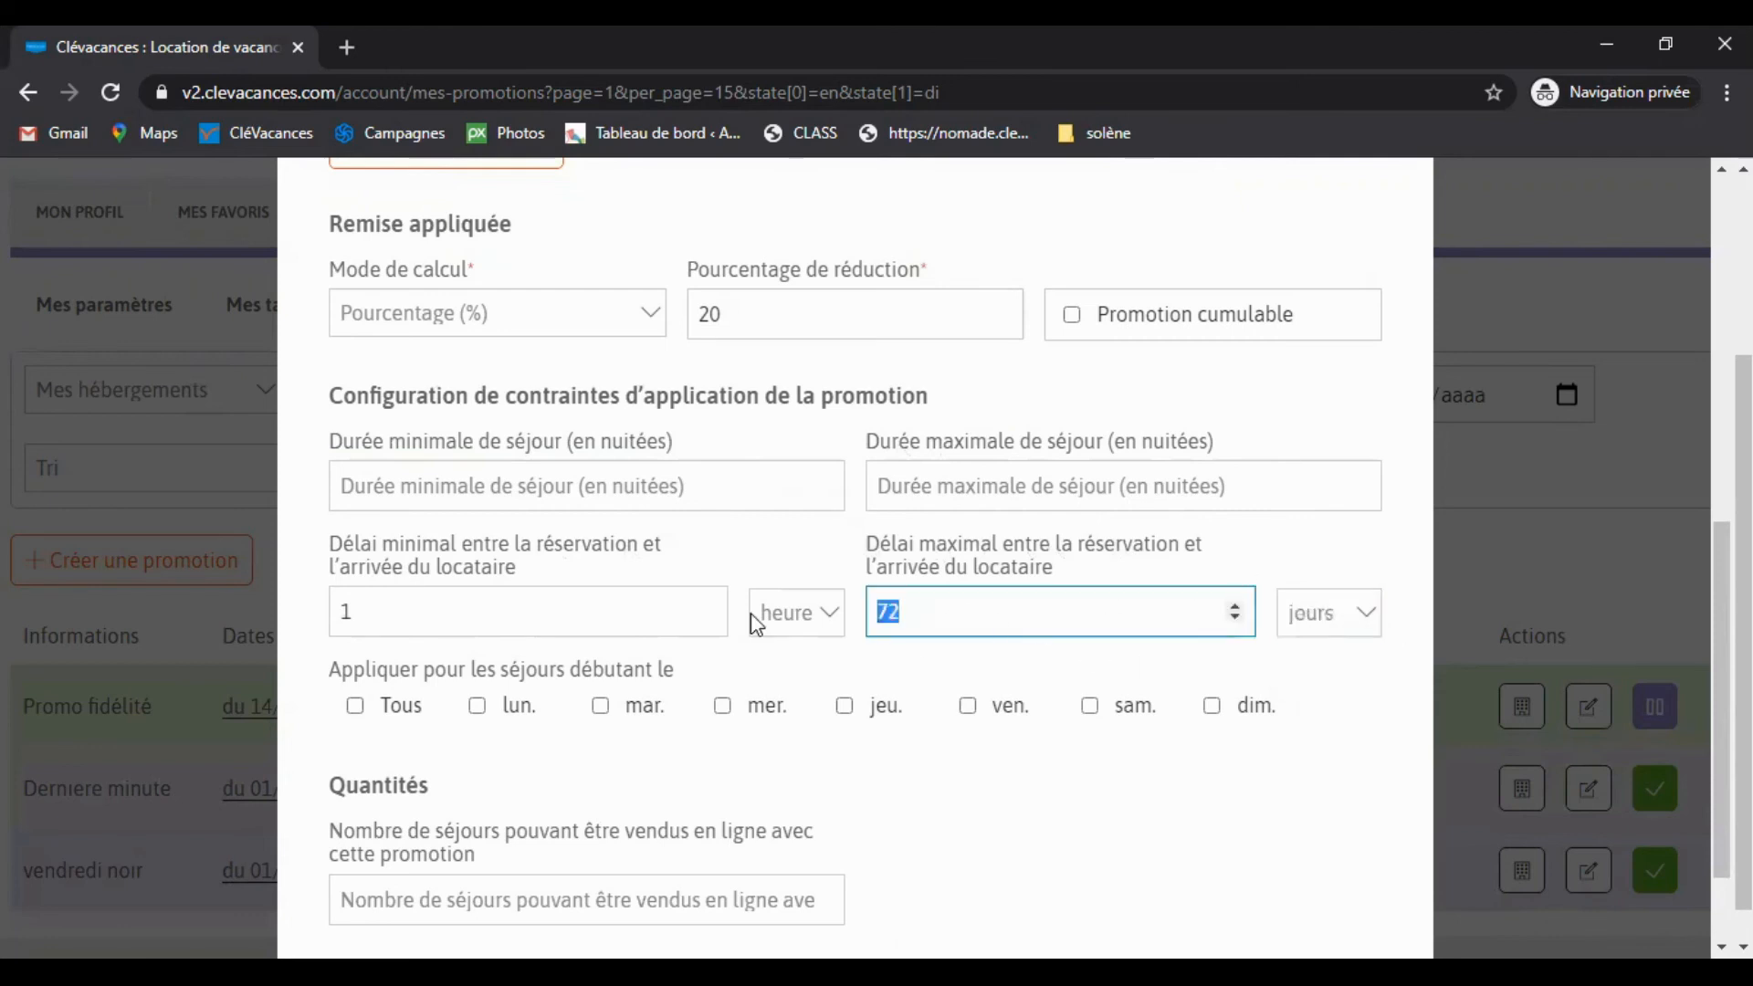
pyautogui.write('3')
# Step: Apply the promotion to stays starting on any day ("Tous"), leave the quantity empty and save the modified promotion
pyautogui.scroll(-2, 1082, 573)
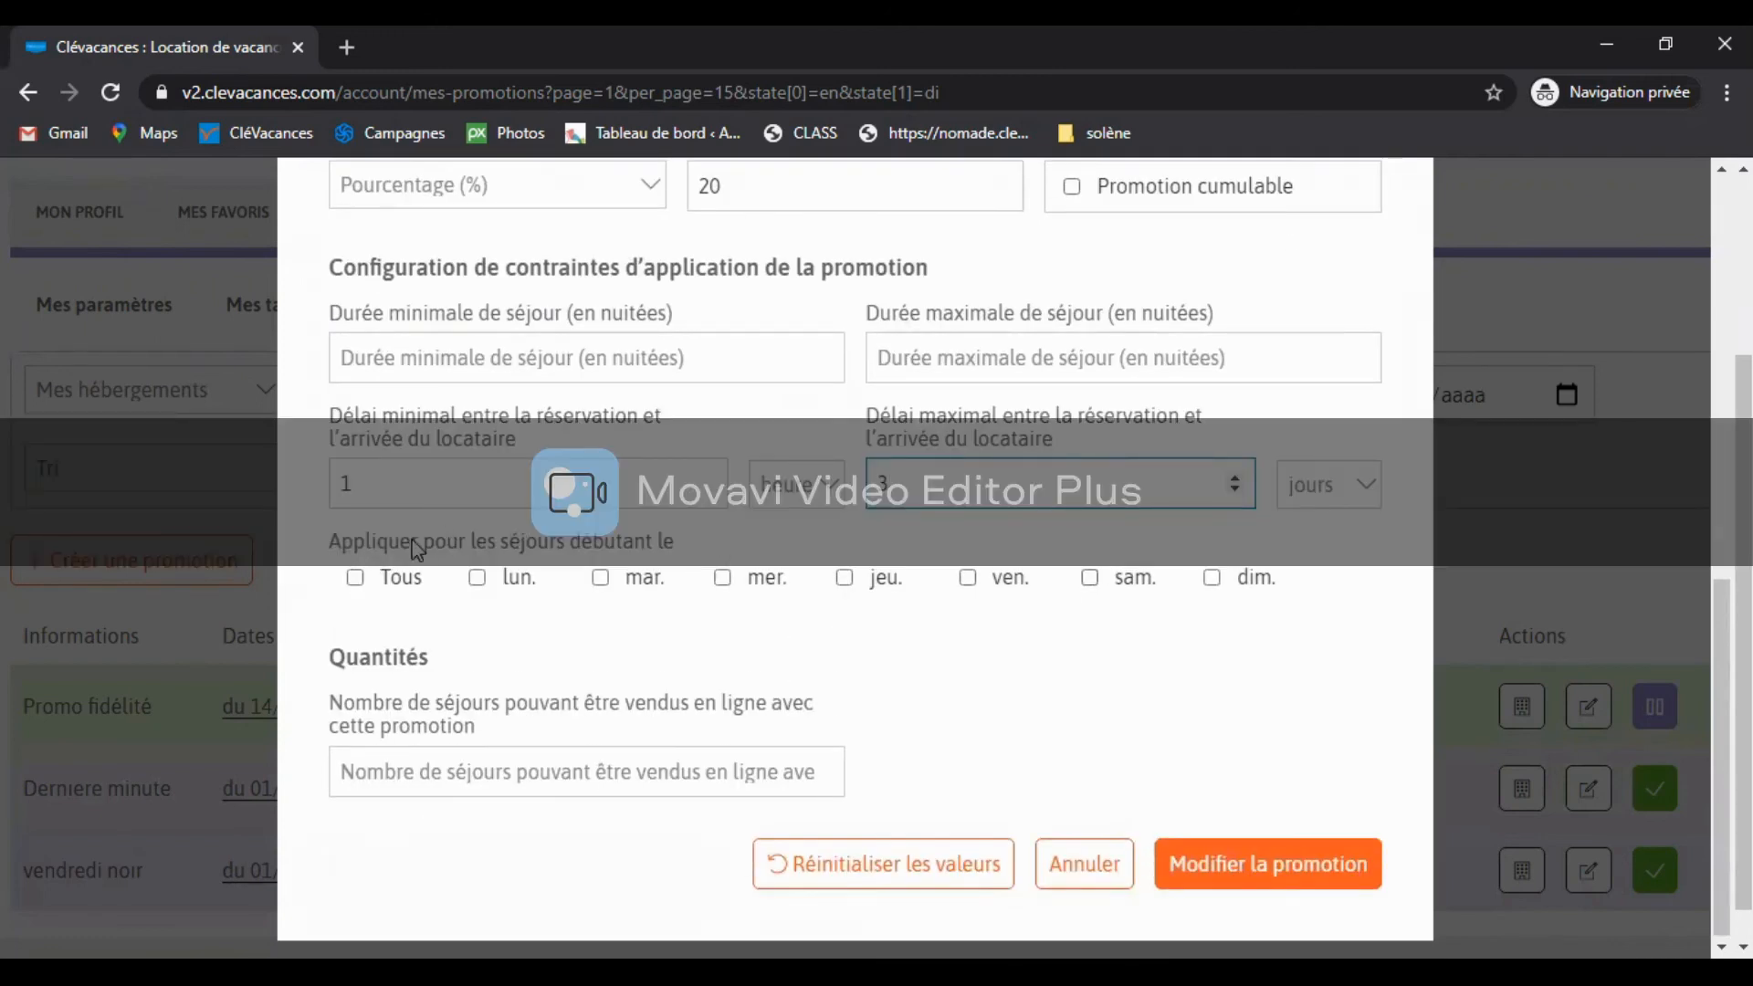
pyautogui.click(356, 578)
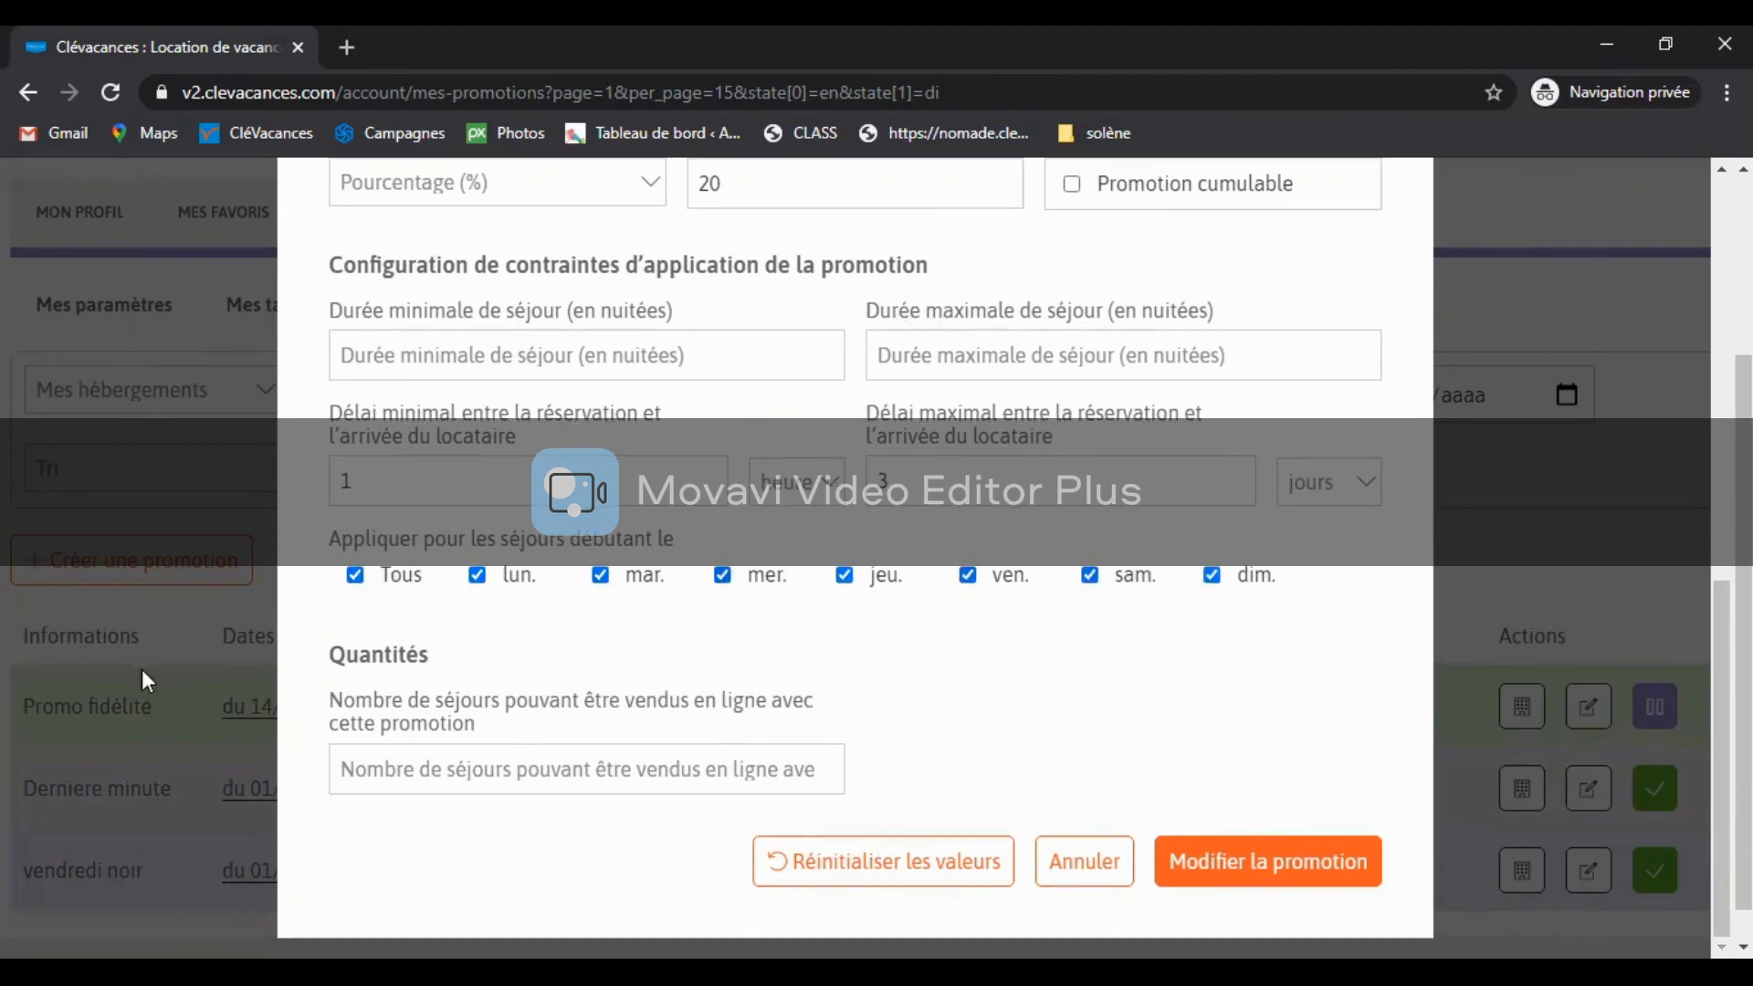
pyautogui.click(420, 781)
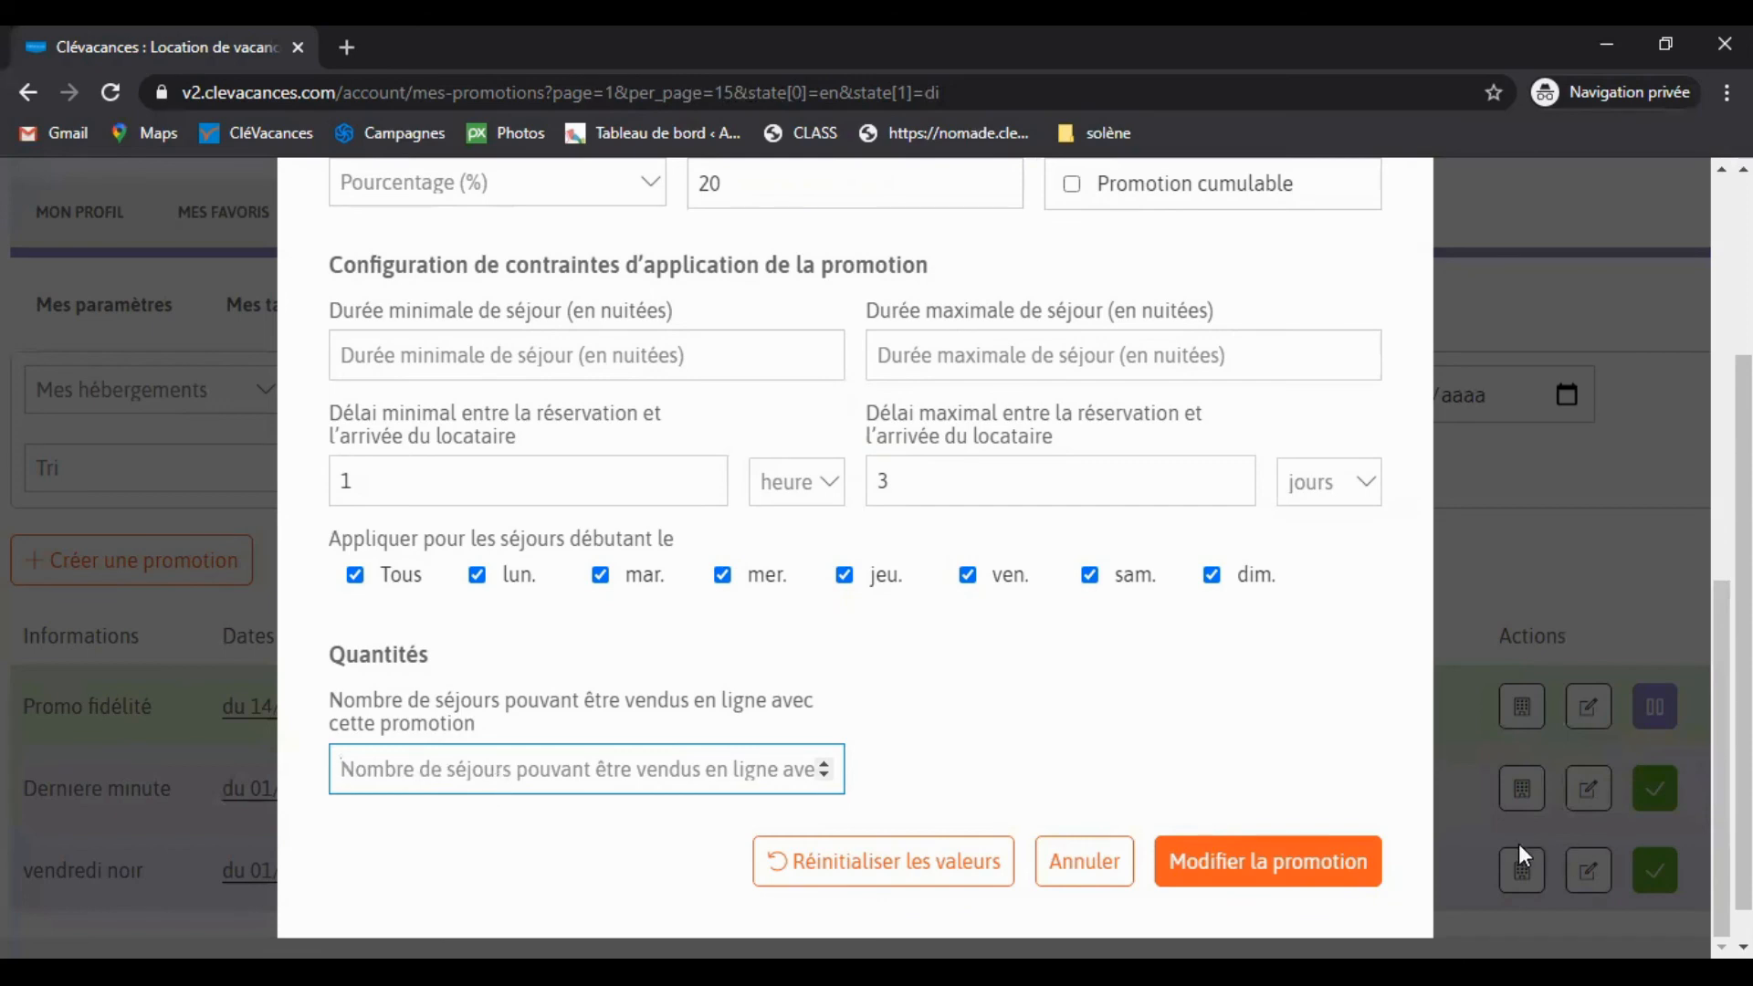
pyautogui.click(1260, 872)
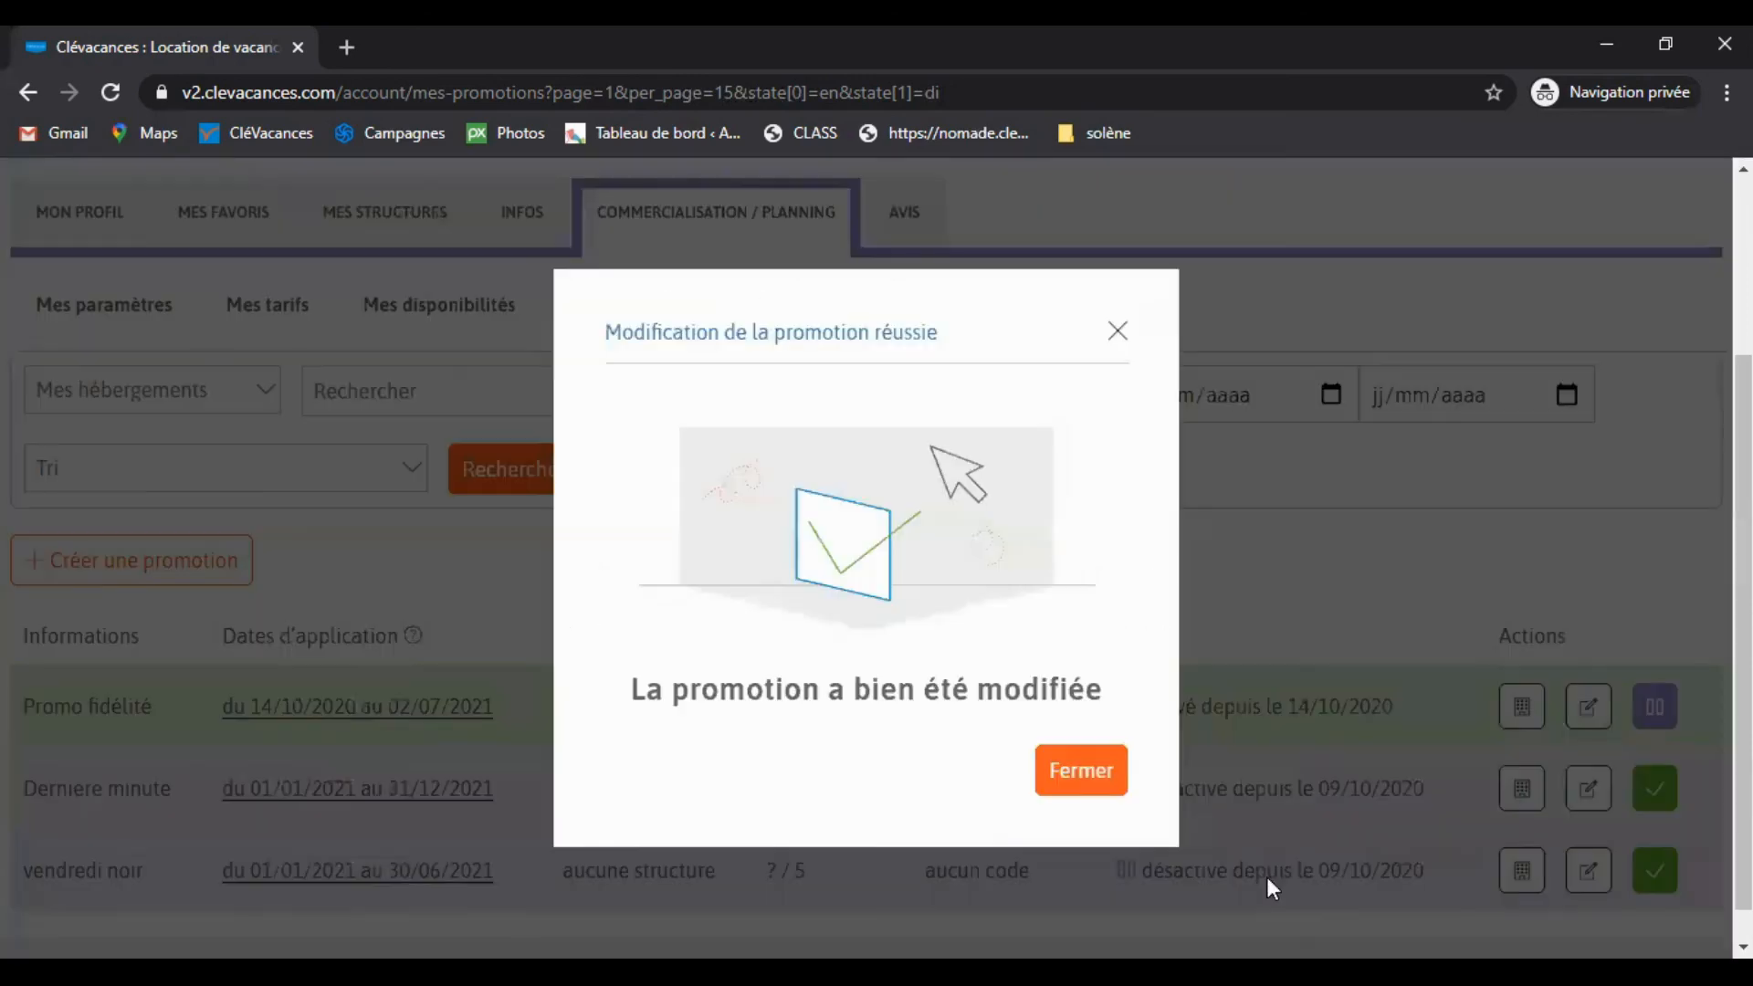
pyautogui.click(1094, 778)
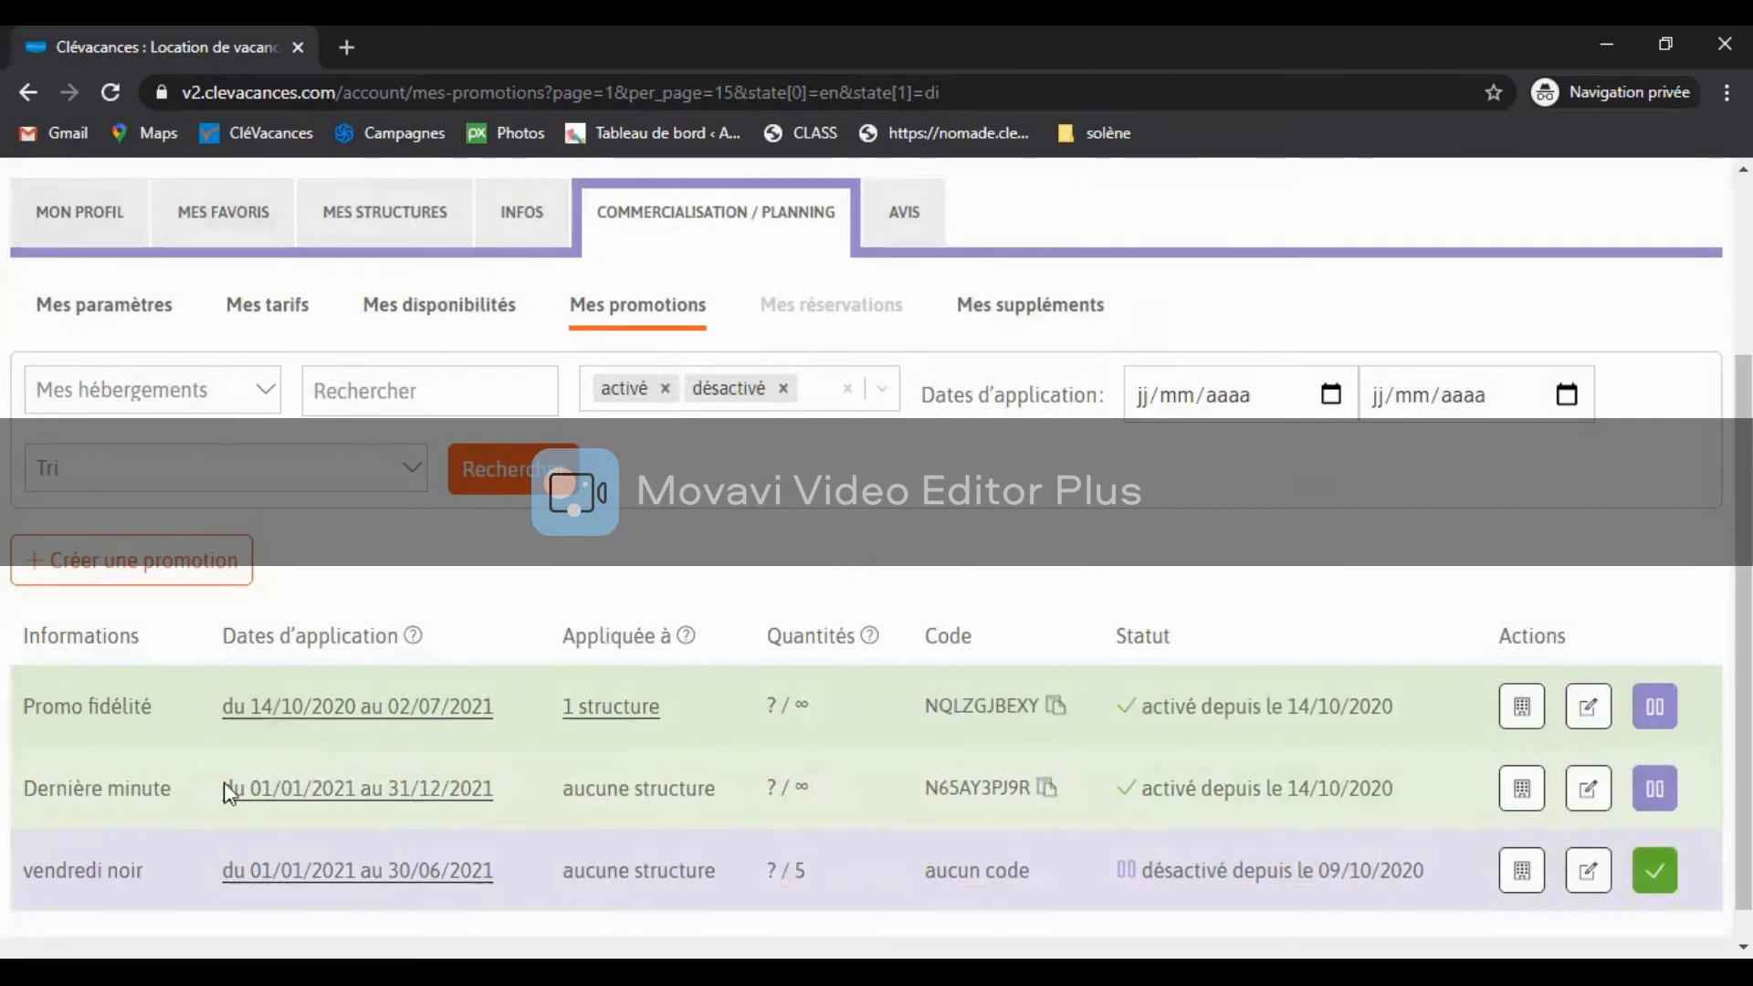
# Step: Apply the "Dernière minute" promotion to the Clos de la Rose accommodation and validate
pyautogui.moveTo(563, 788); pyautogui.dragTo(722, 796)
pyautogui.click(723, 796)
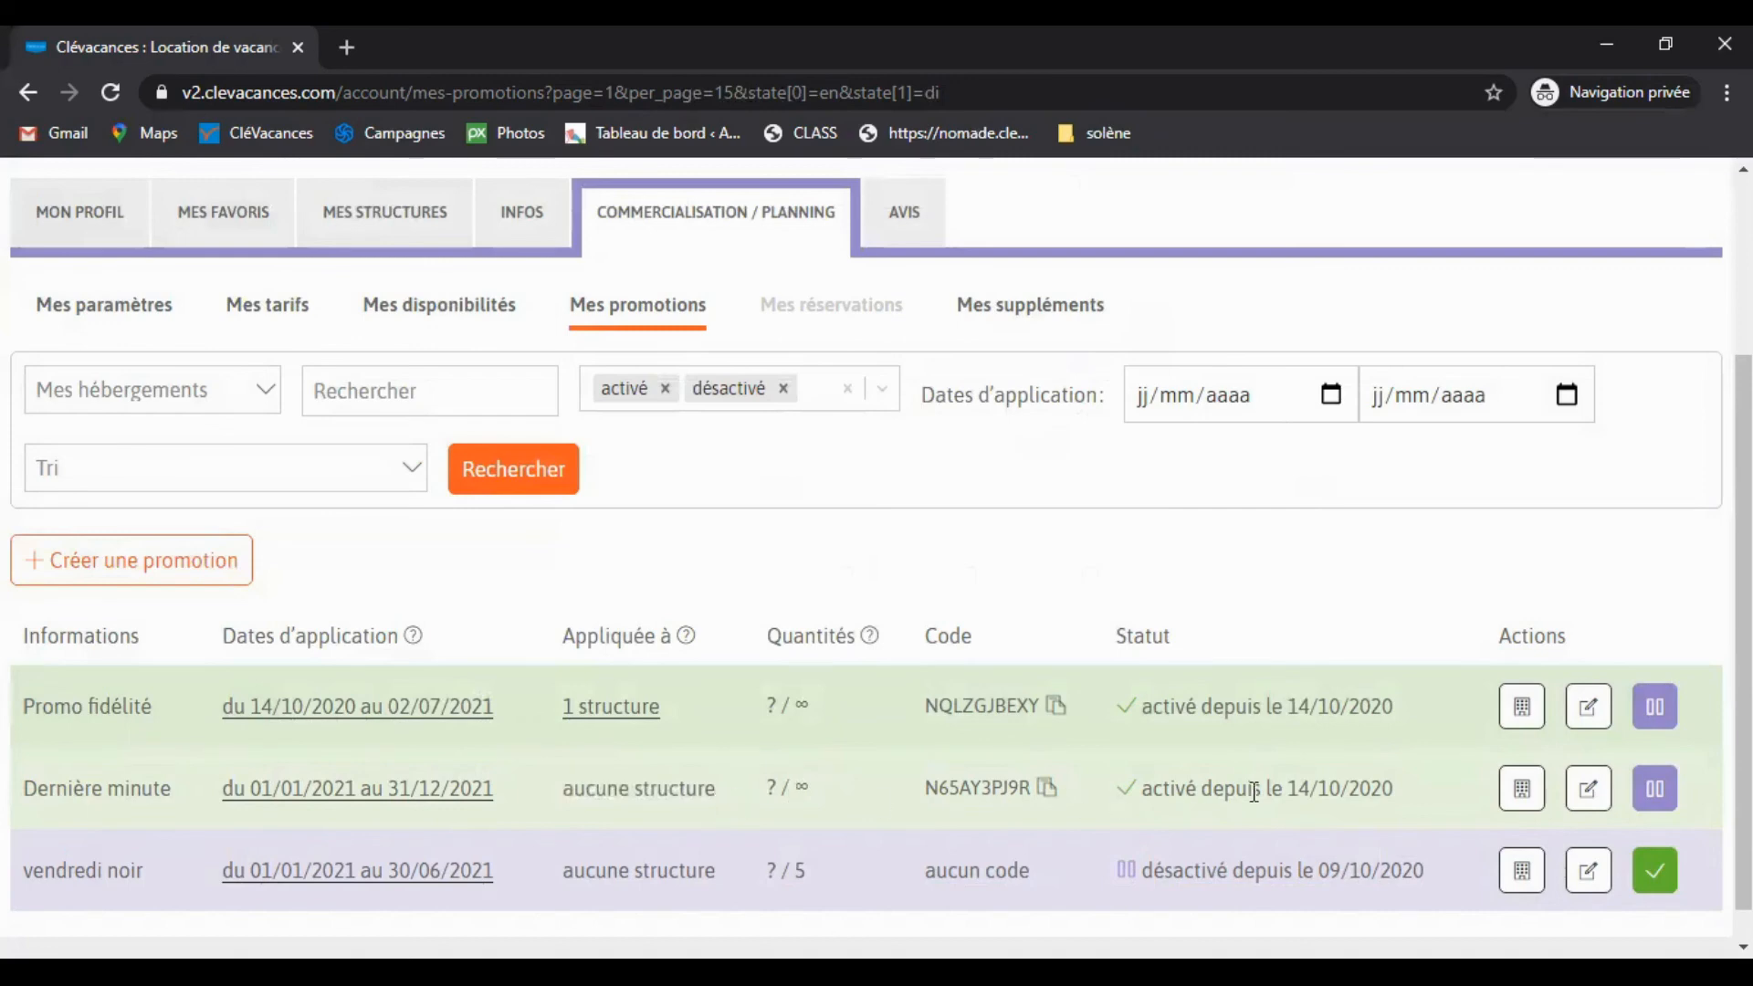
pyautogui.click(1520, 793)
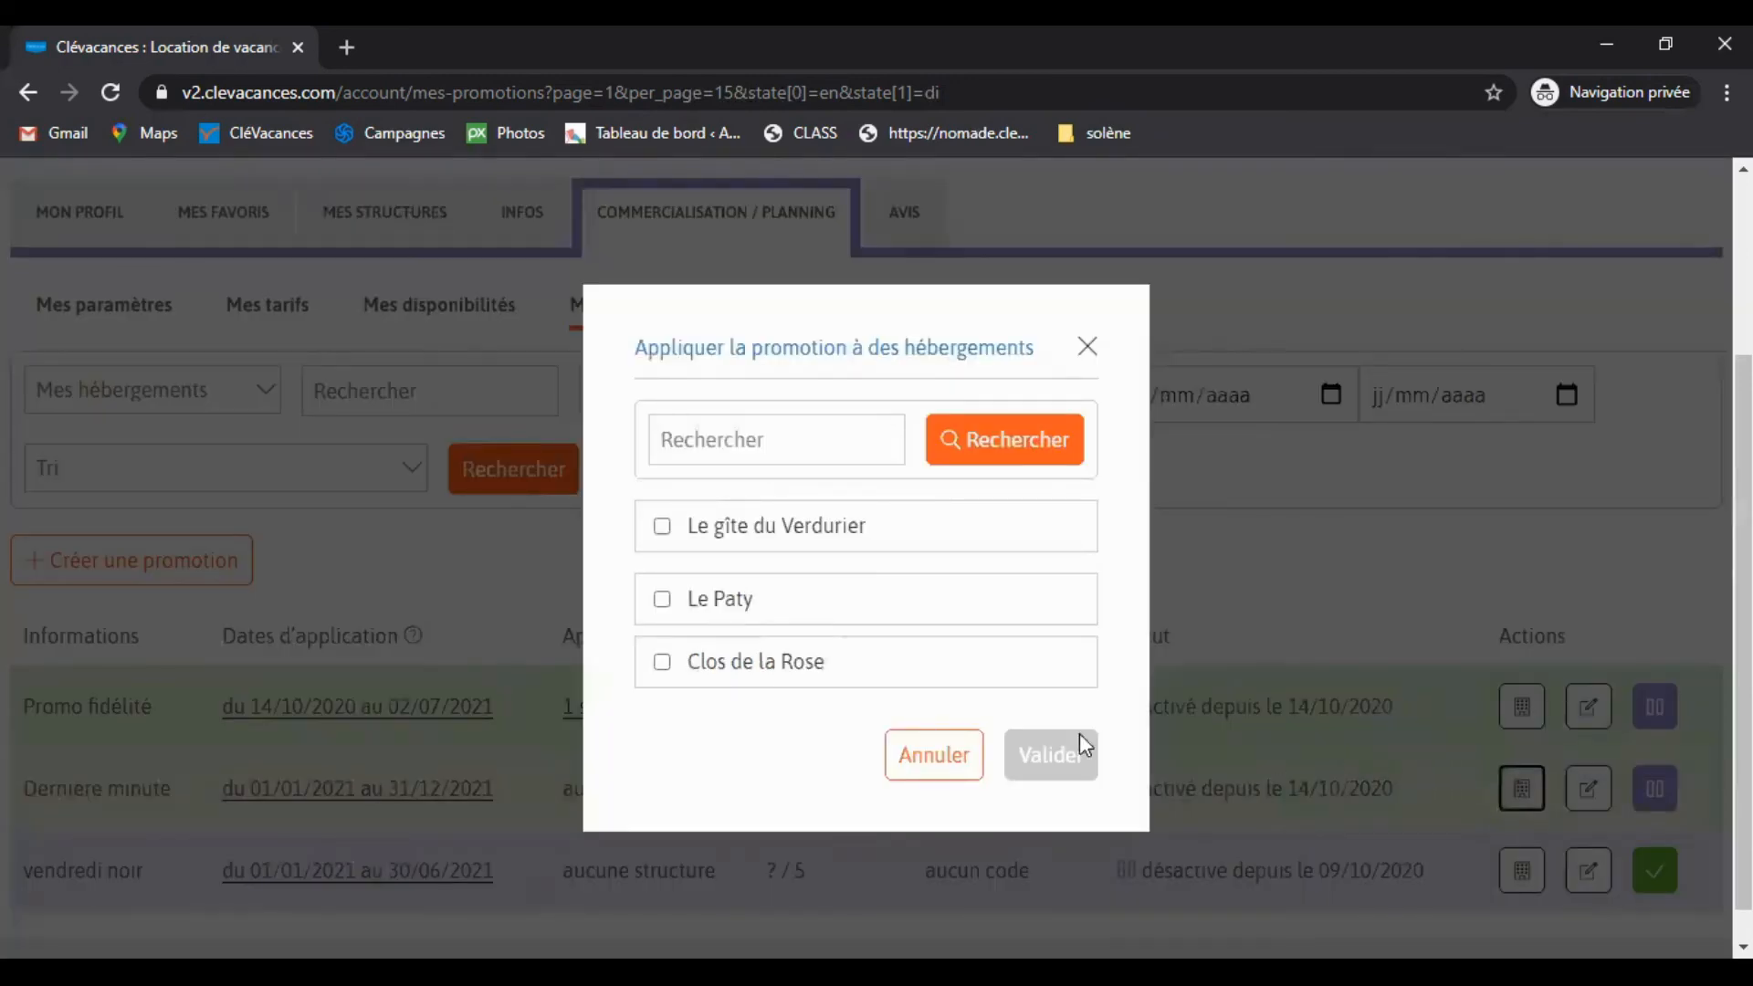
pyautogui.click(690, 670)
pyautogui.click(1063, 755)
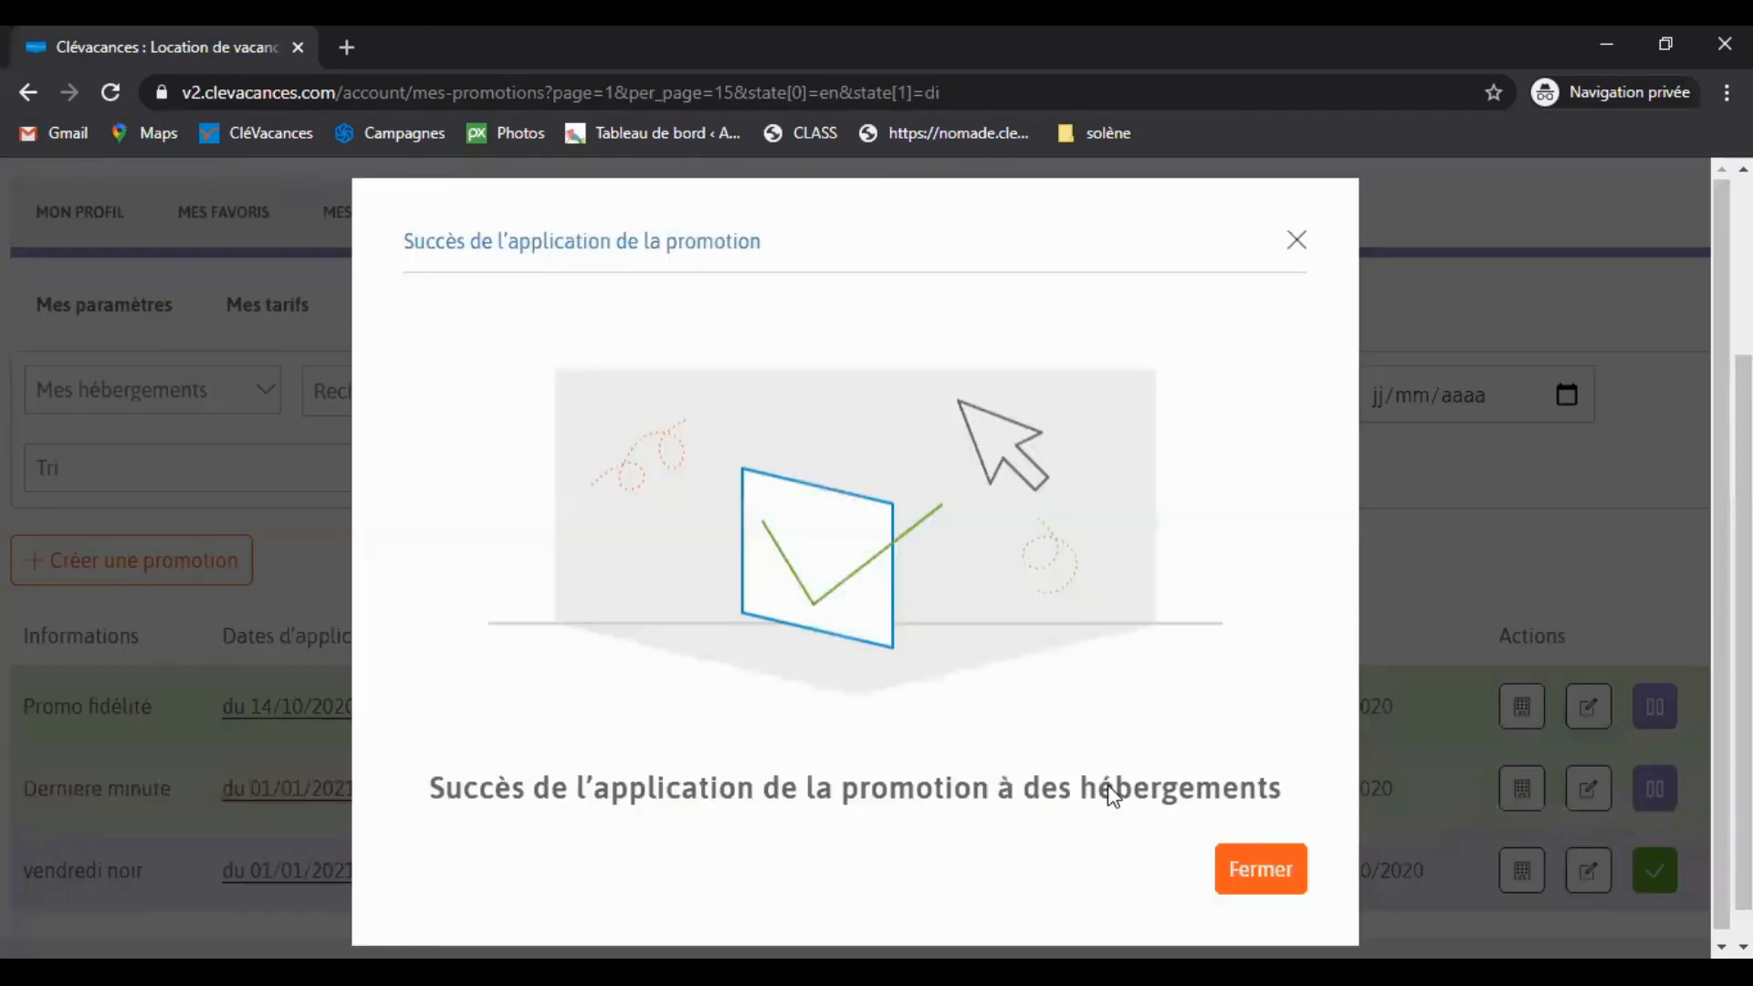
pyautogui.click(1291, 882)
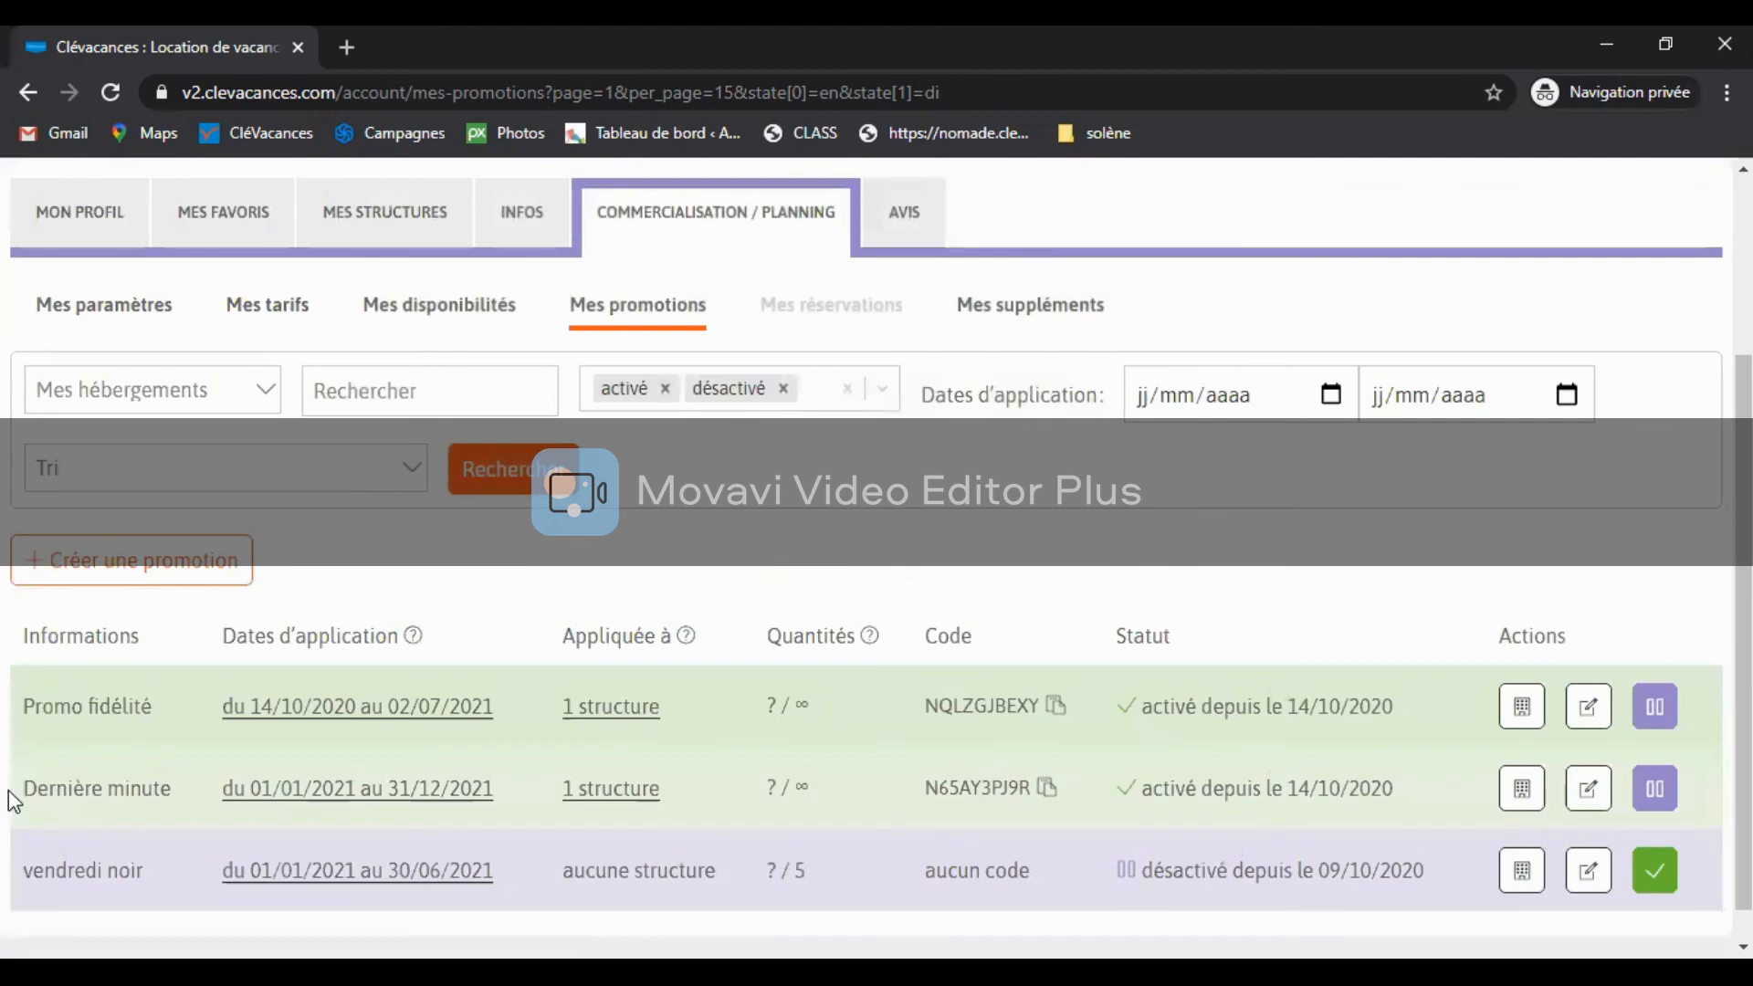
# Step: Open the "Mes suppléments" section and start adding a new supplement
pyautogui.moveTo(639, 791)
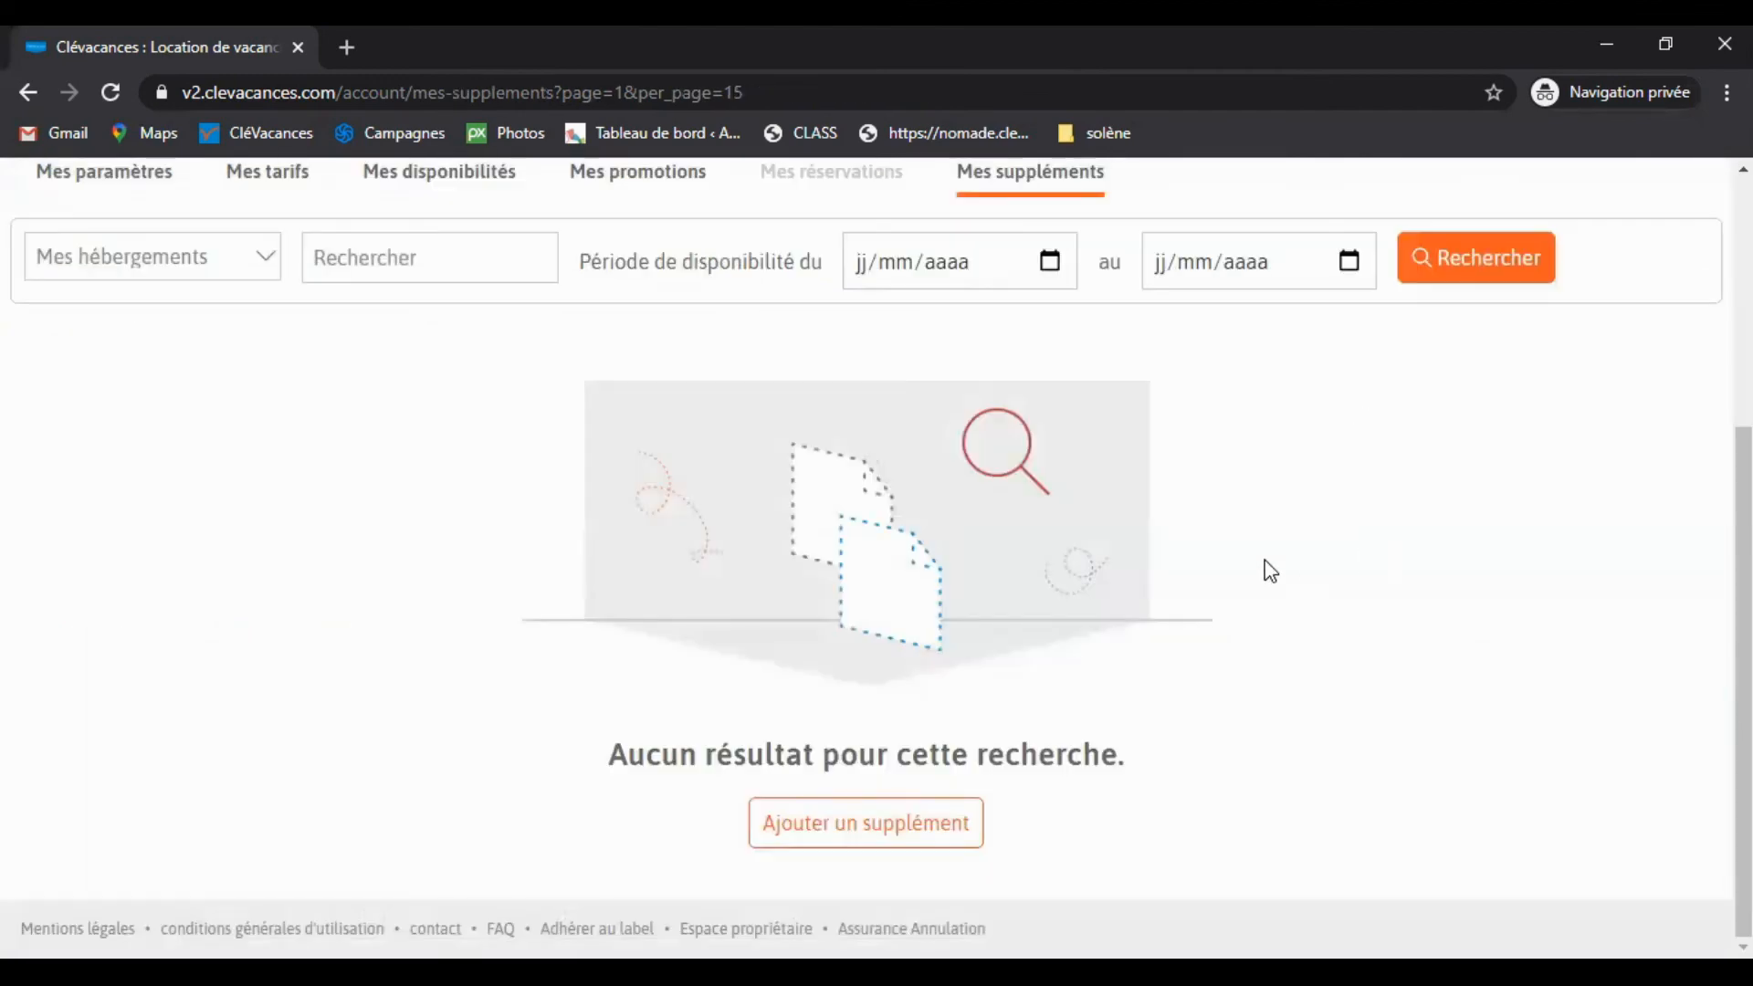
pyautogui.scroll(3, 1264, 567)
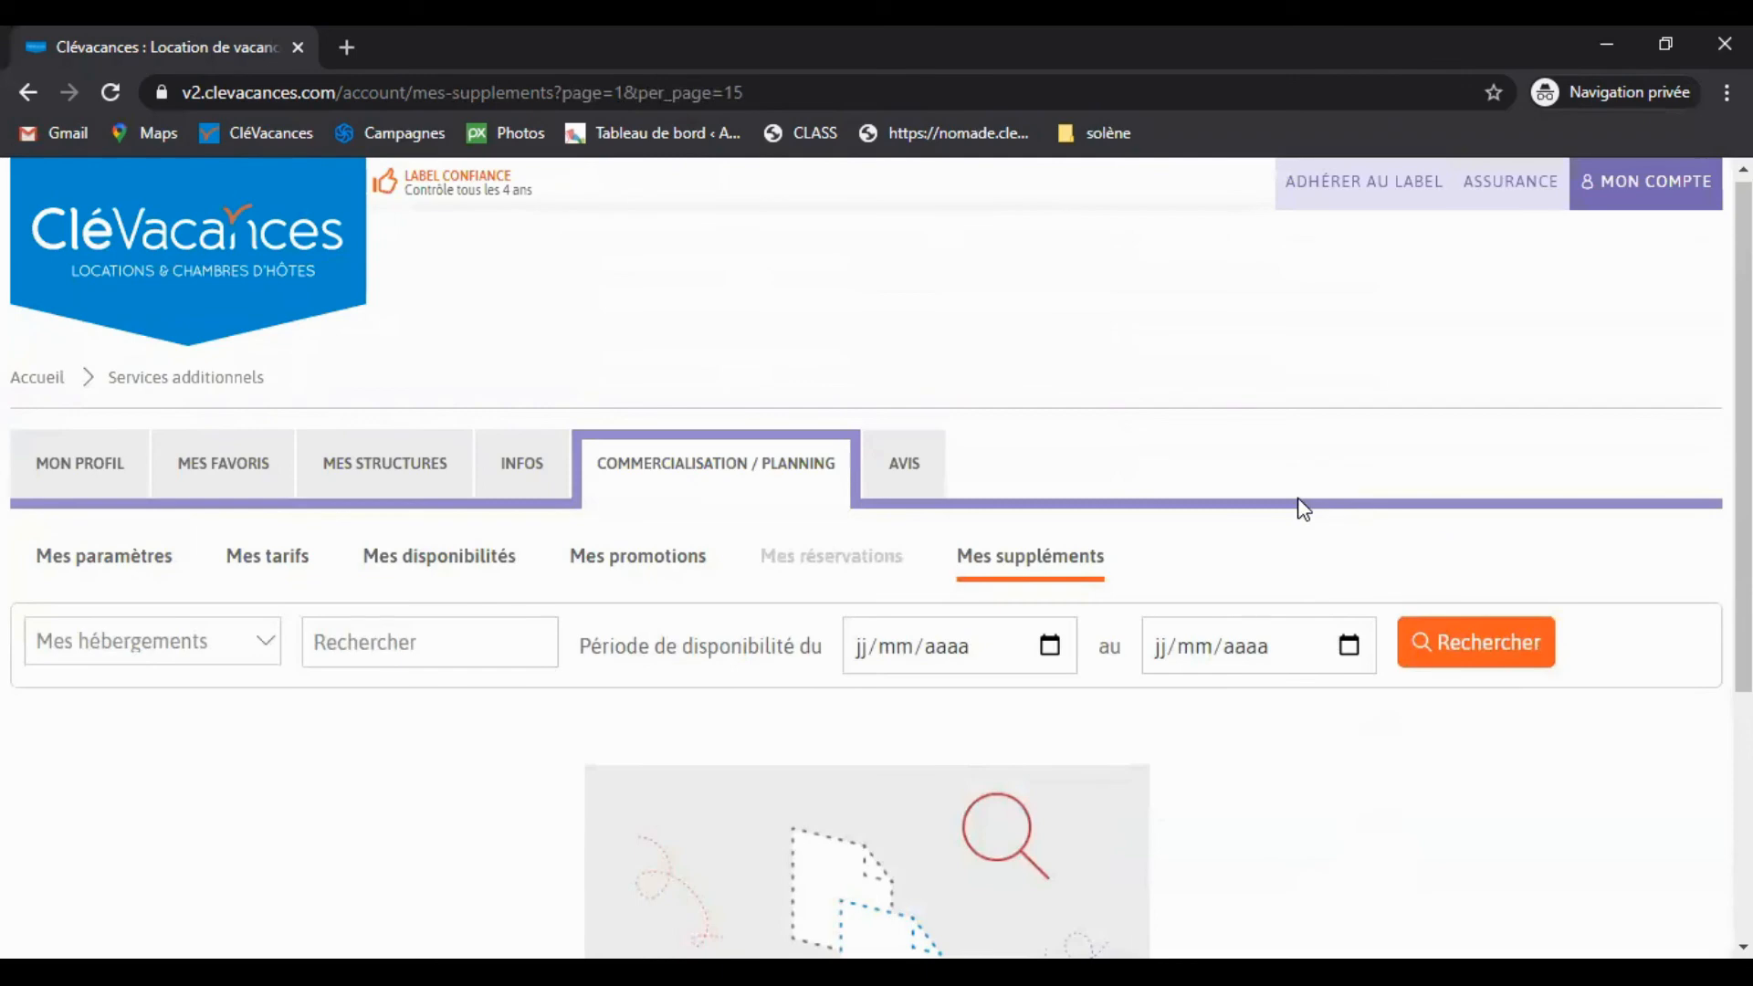
pyautogui.scroll(-3, 1300, 505)
pyautogui.click(1037, 310)
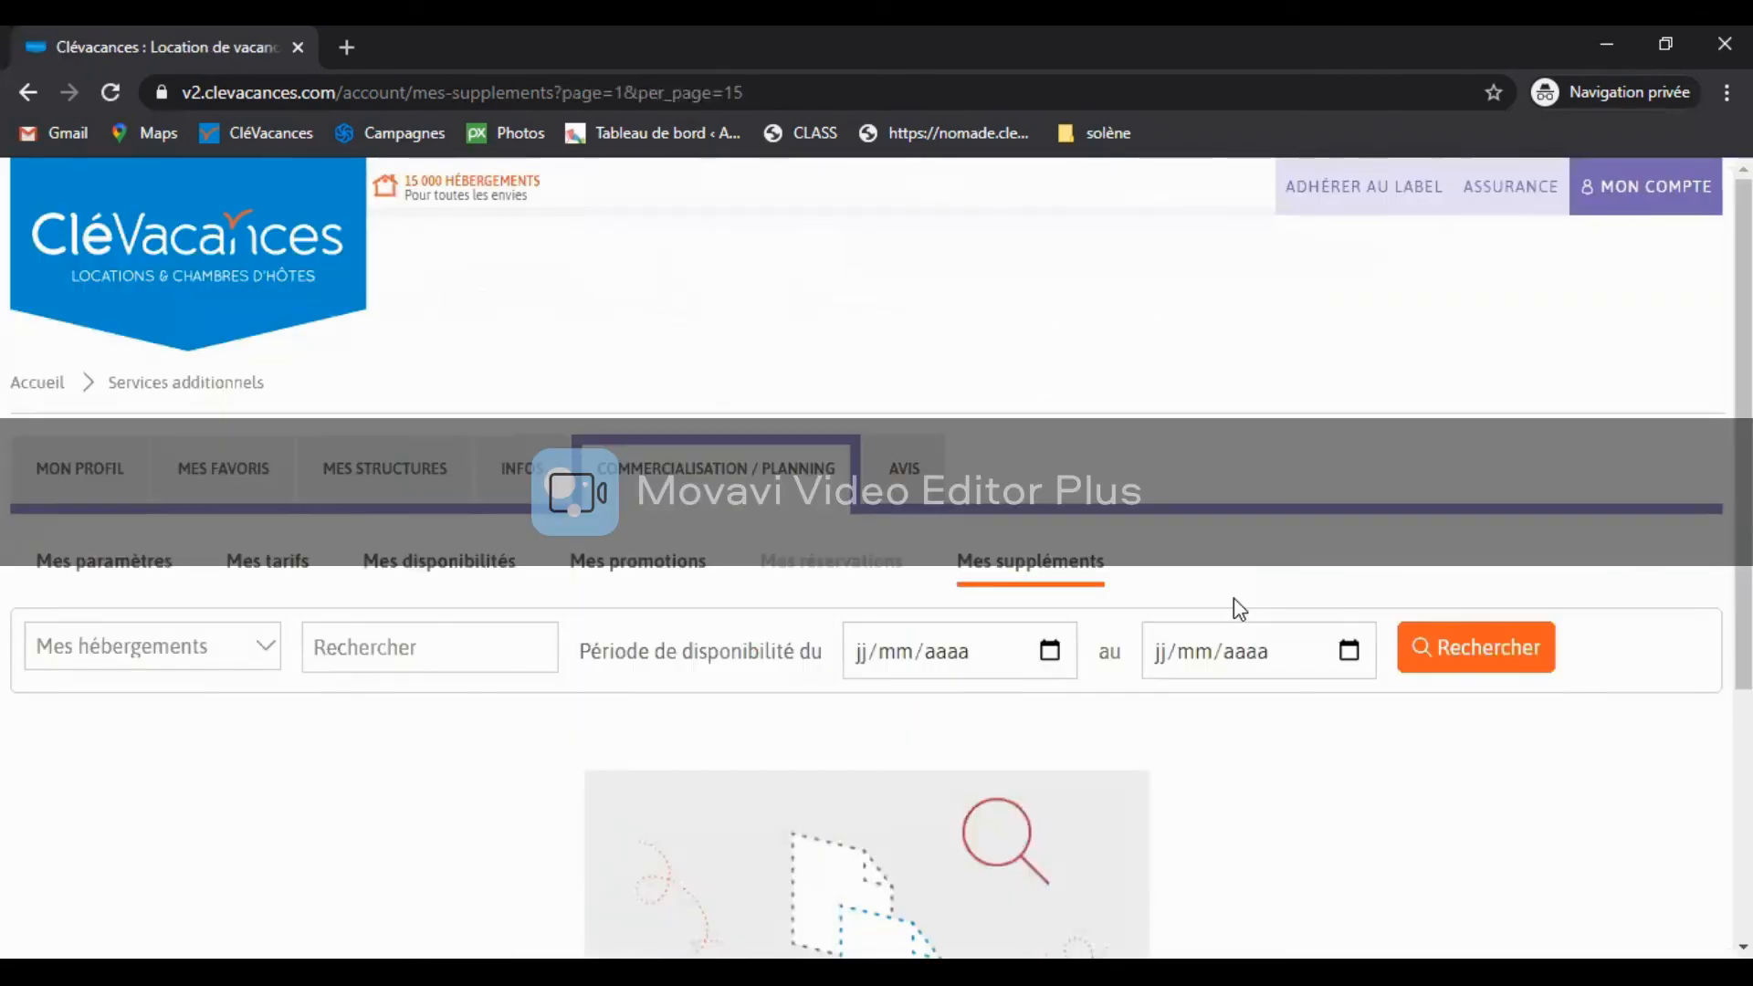
pyautogui.scroll(-2, 1296, 612)
pyautogui.scroll(-3, 1299, 643)
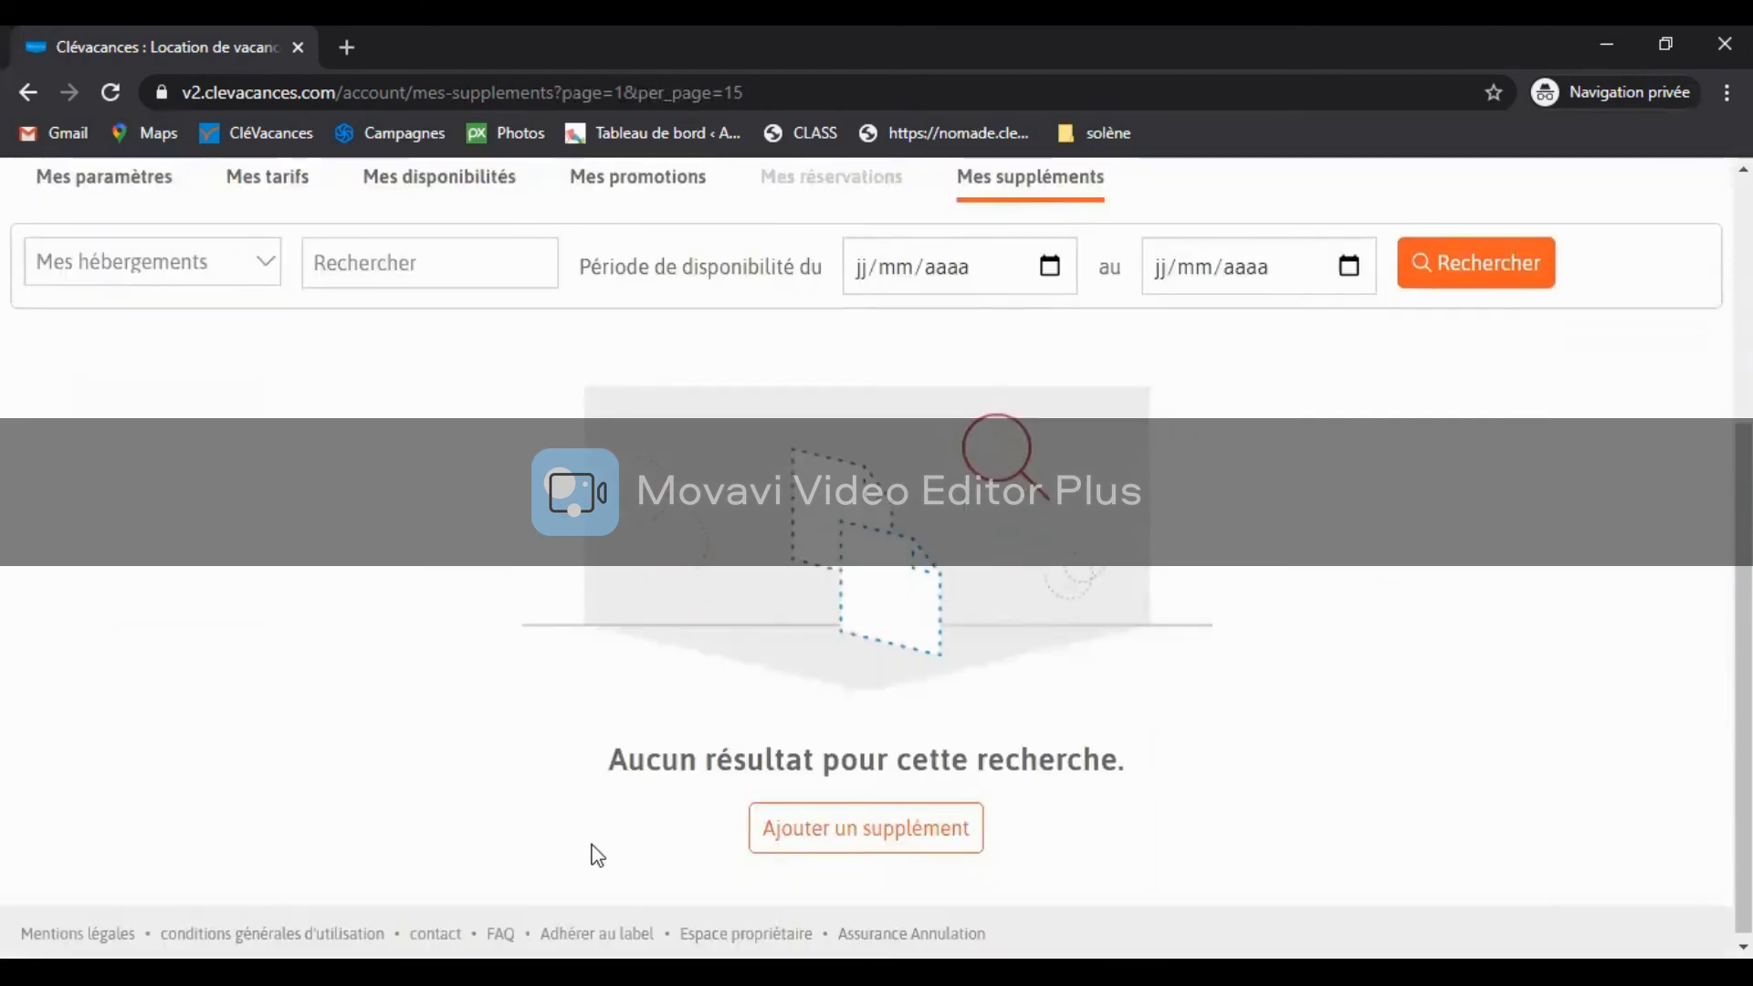
pyautogui.click(855, 850)
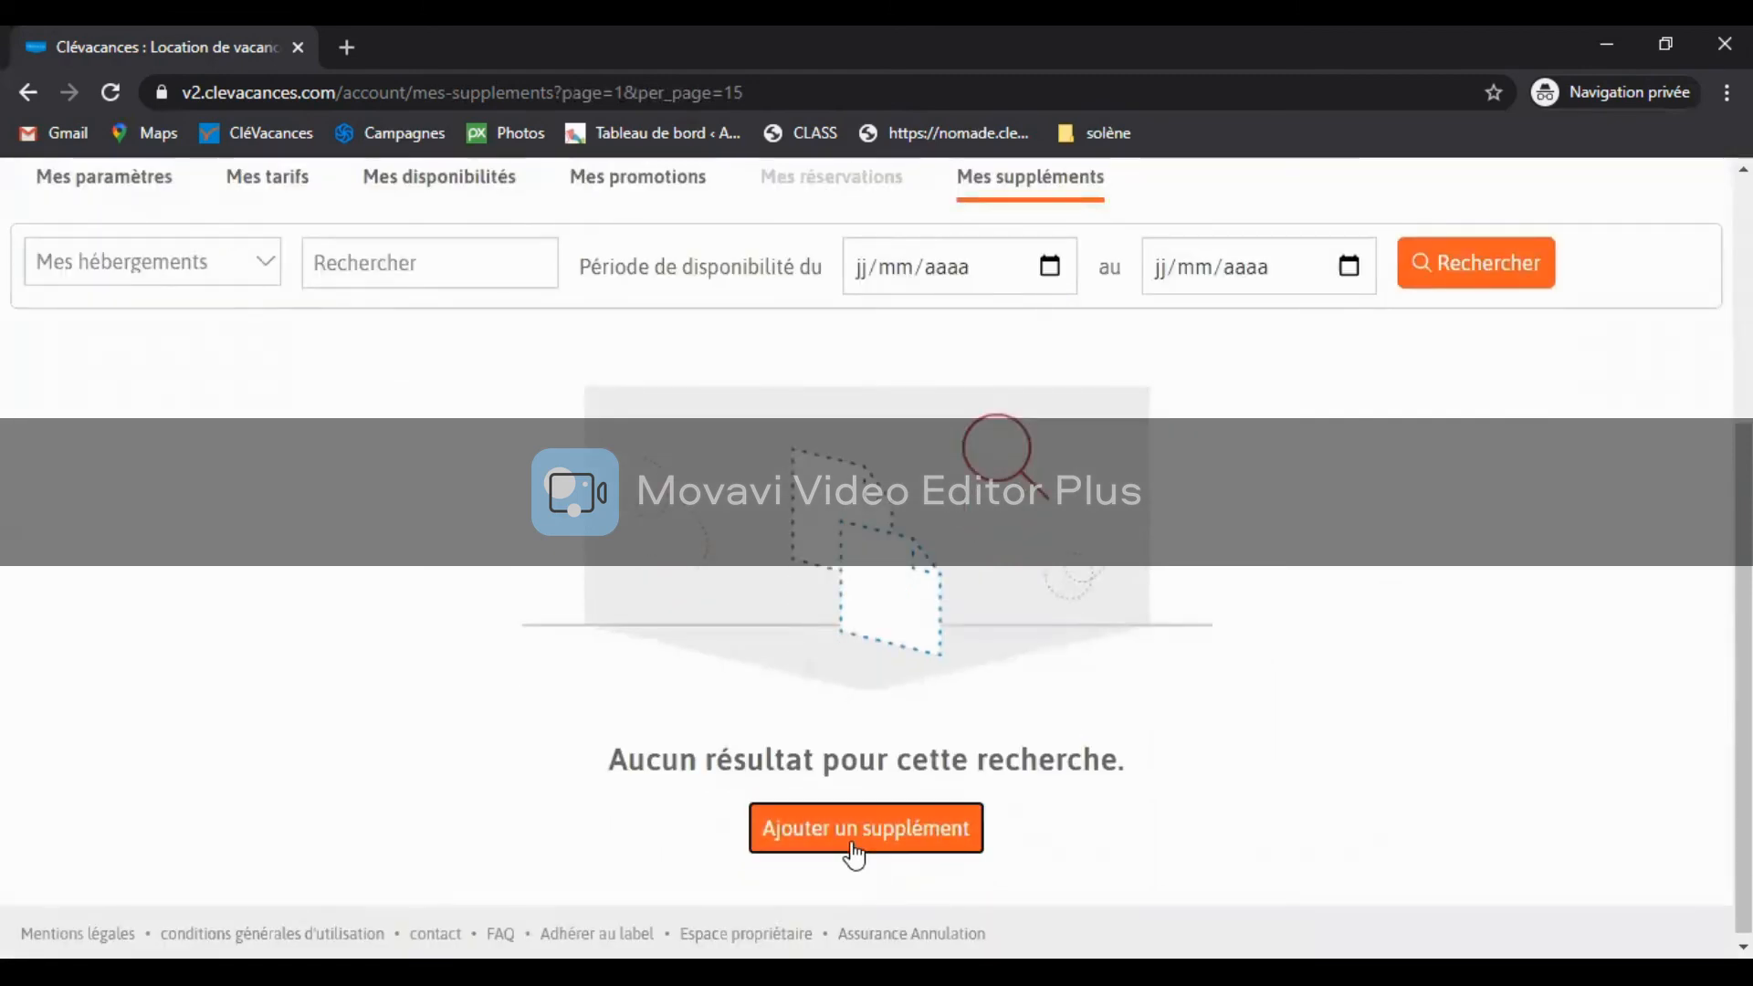
# Step: Name the supplement "Ménage", set its service type to "Autres" and describe it as "Ménage de fin de séjour"
pyautogui.click(583, 509)
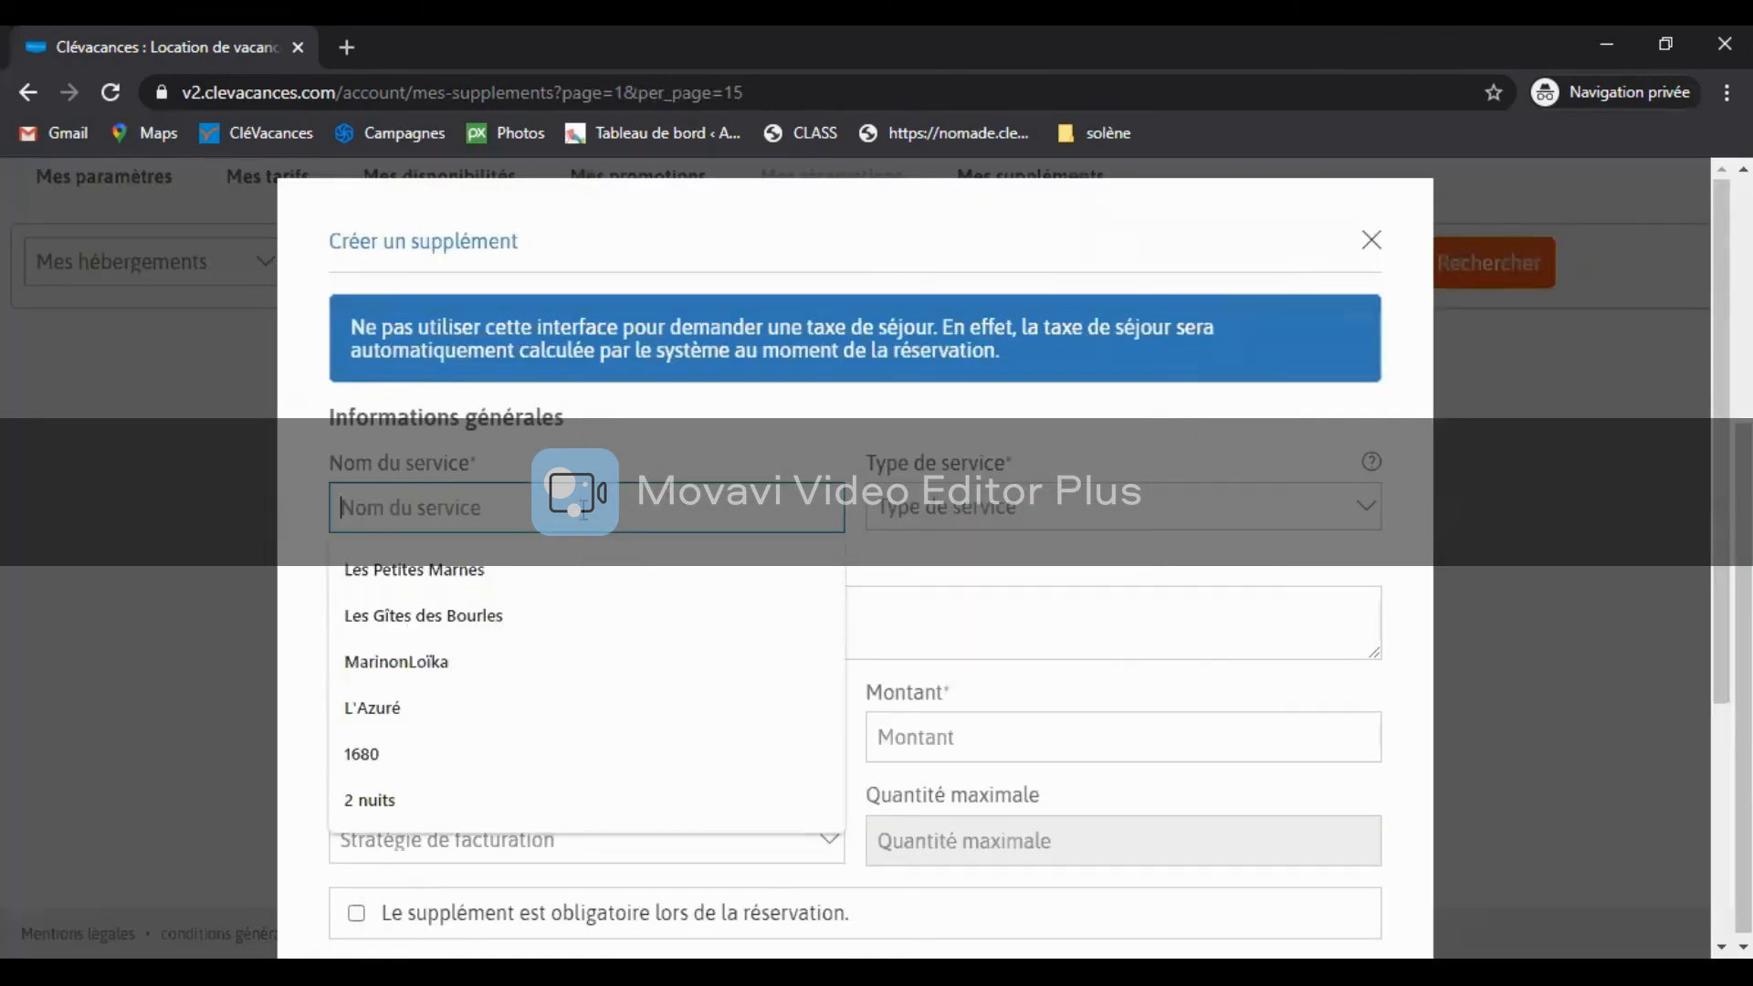
pyautogui.write('Ménage')
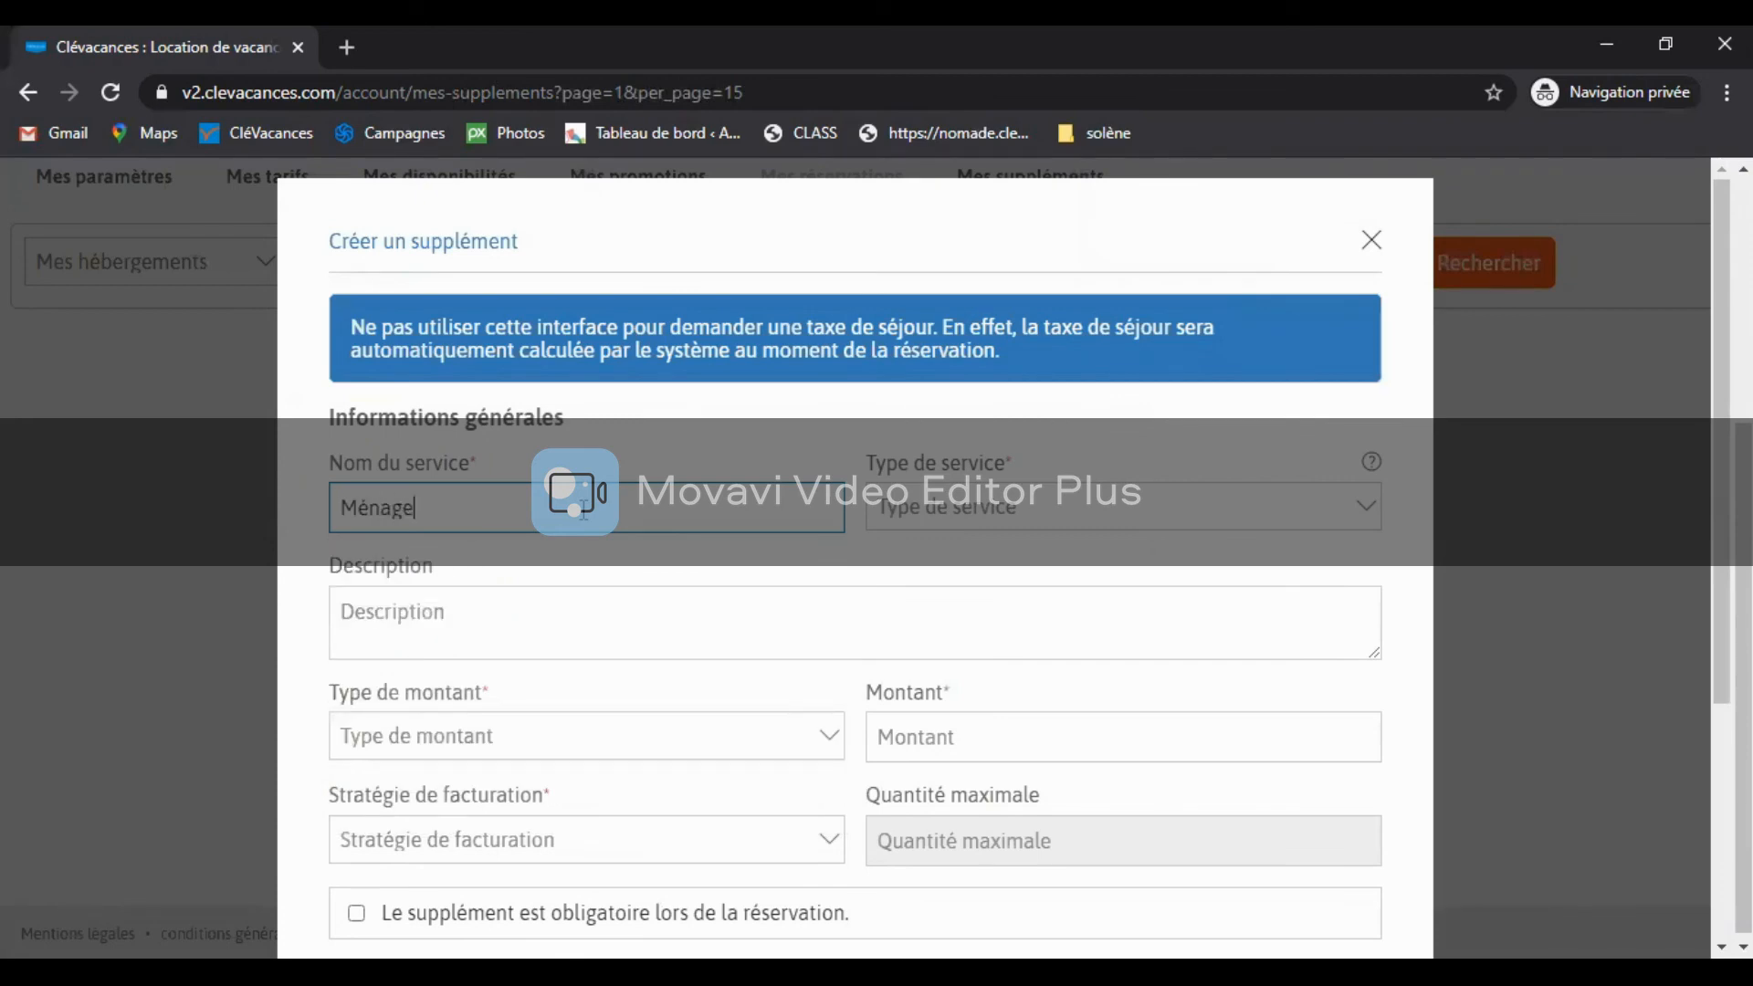
pyautogui.click(1012, 506)
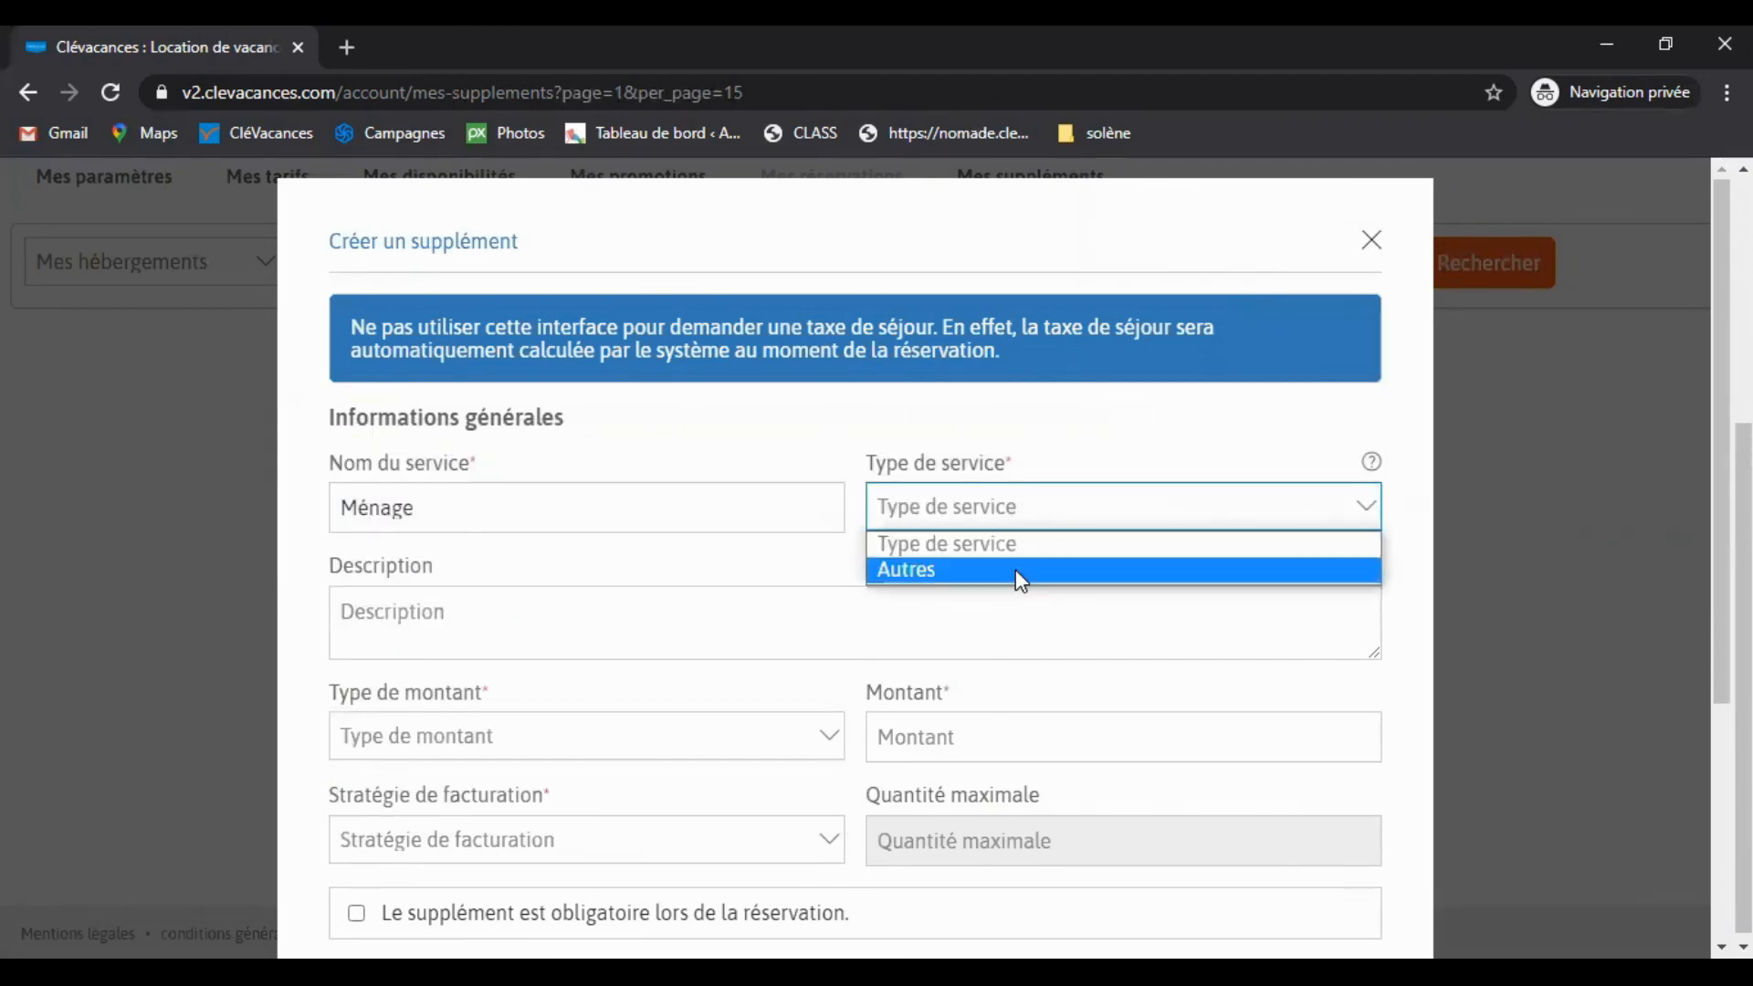
pyautogui.click(1015, 568)
pyautogui.scroll(-1, 621, 576)
pyautogui.click(425, 512)
pyautogui.write('Ména')
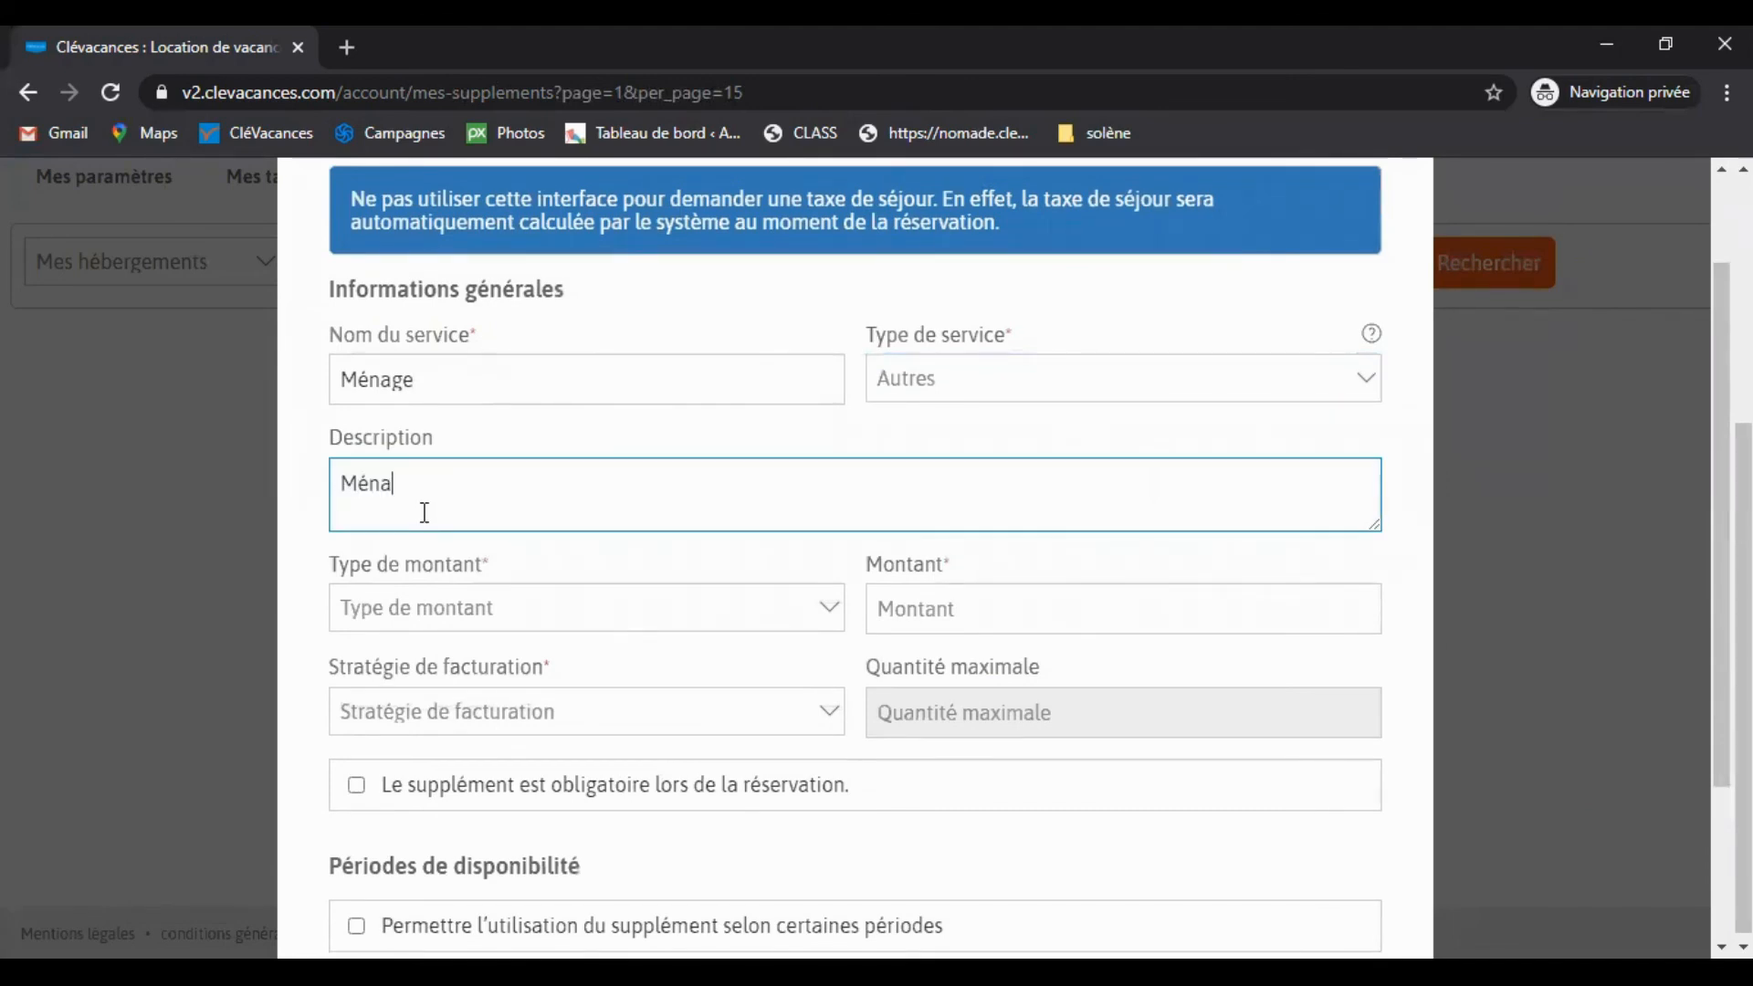
pyautogui.write('ge de fin de séjour')
# Step: Set the supplement's amount to 70 with amount type "euros" and billing strategy "séjour"
pyautogui.scroll(-1, 977, 473)
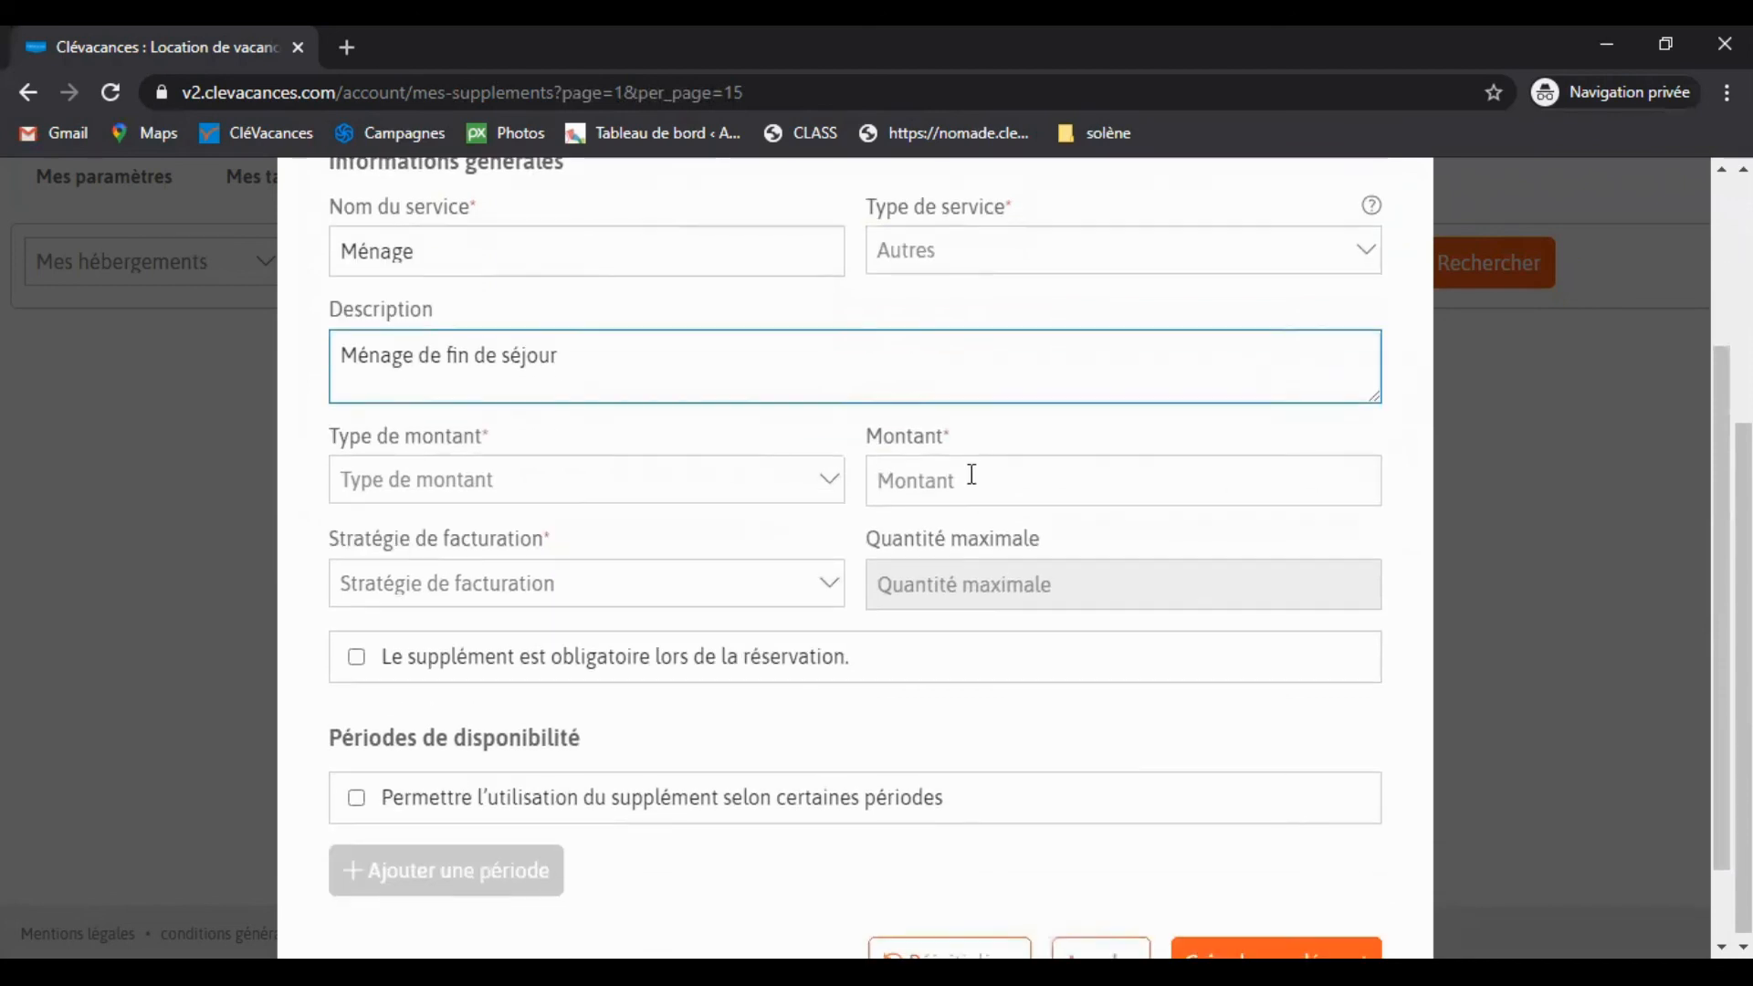
pyautogui.click(833, 492)
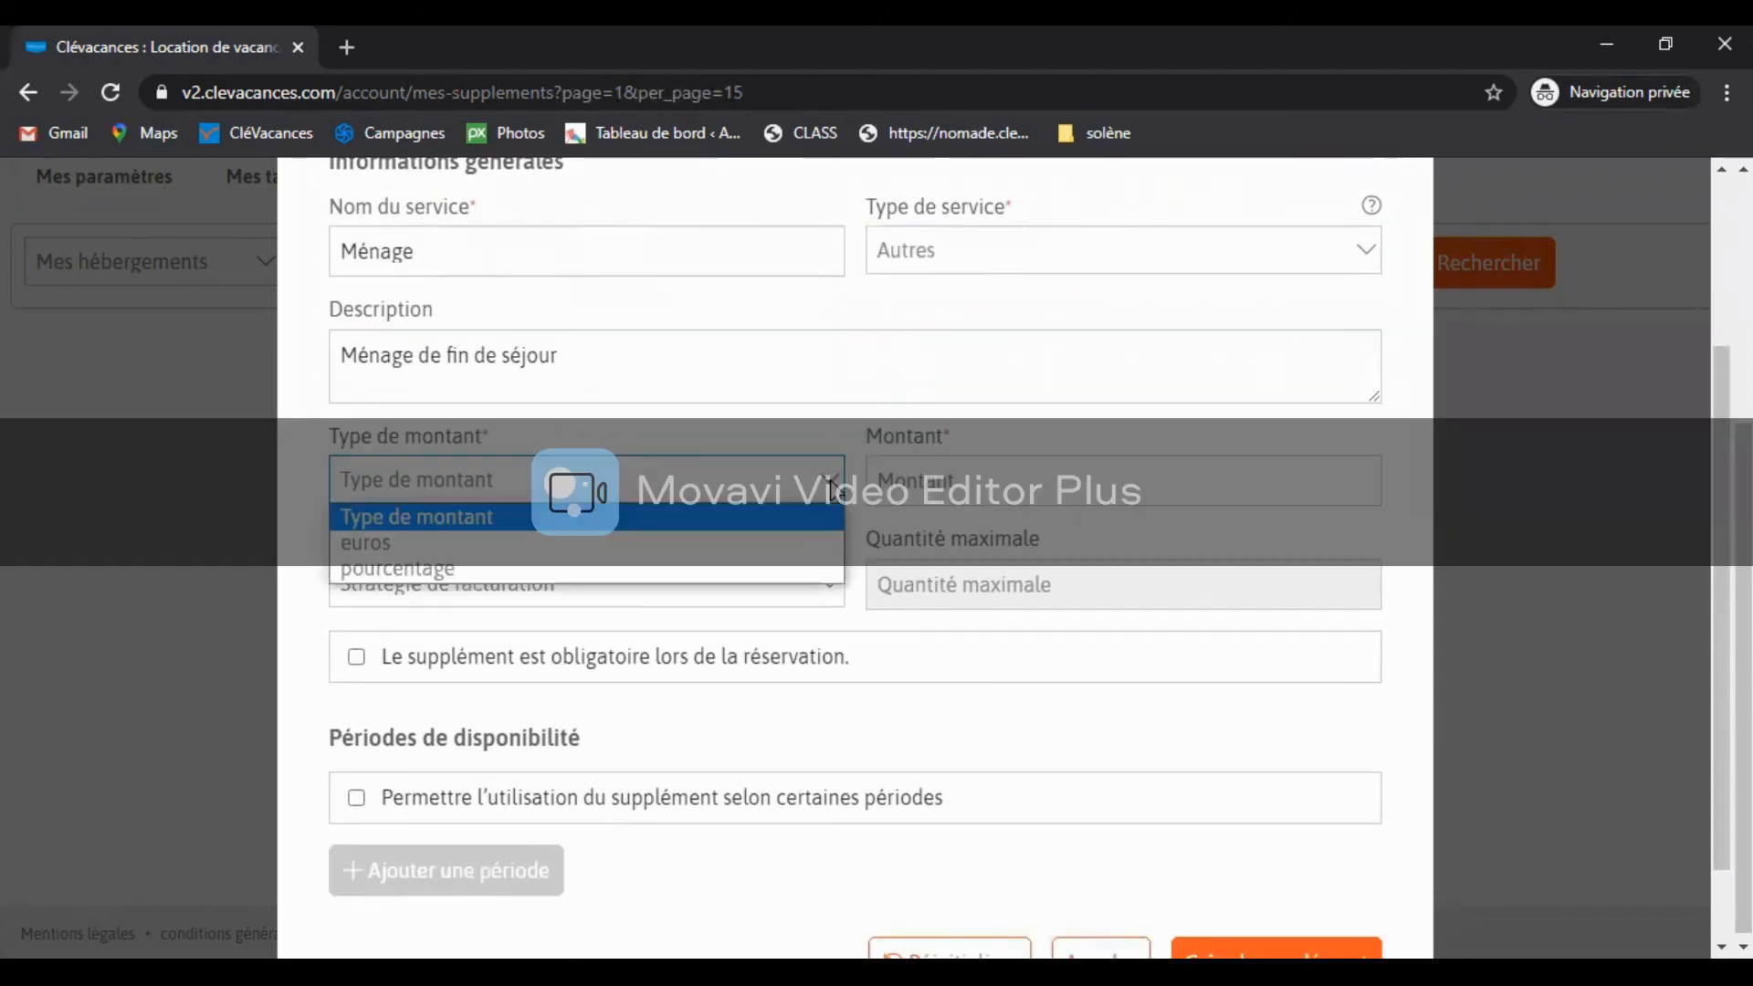
pyautogui.click(473, 548)
pyautogui.click(927, 494)
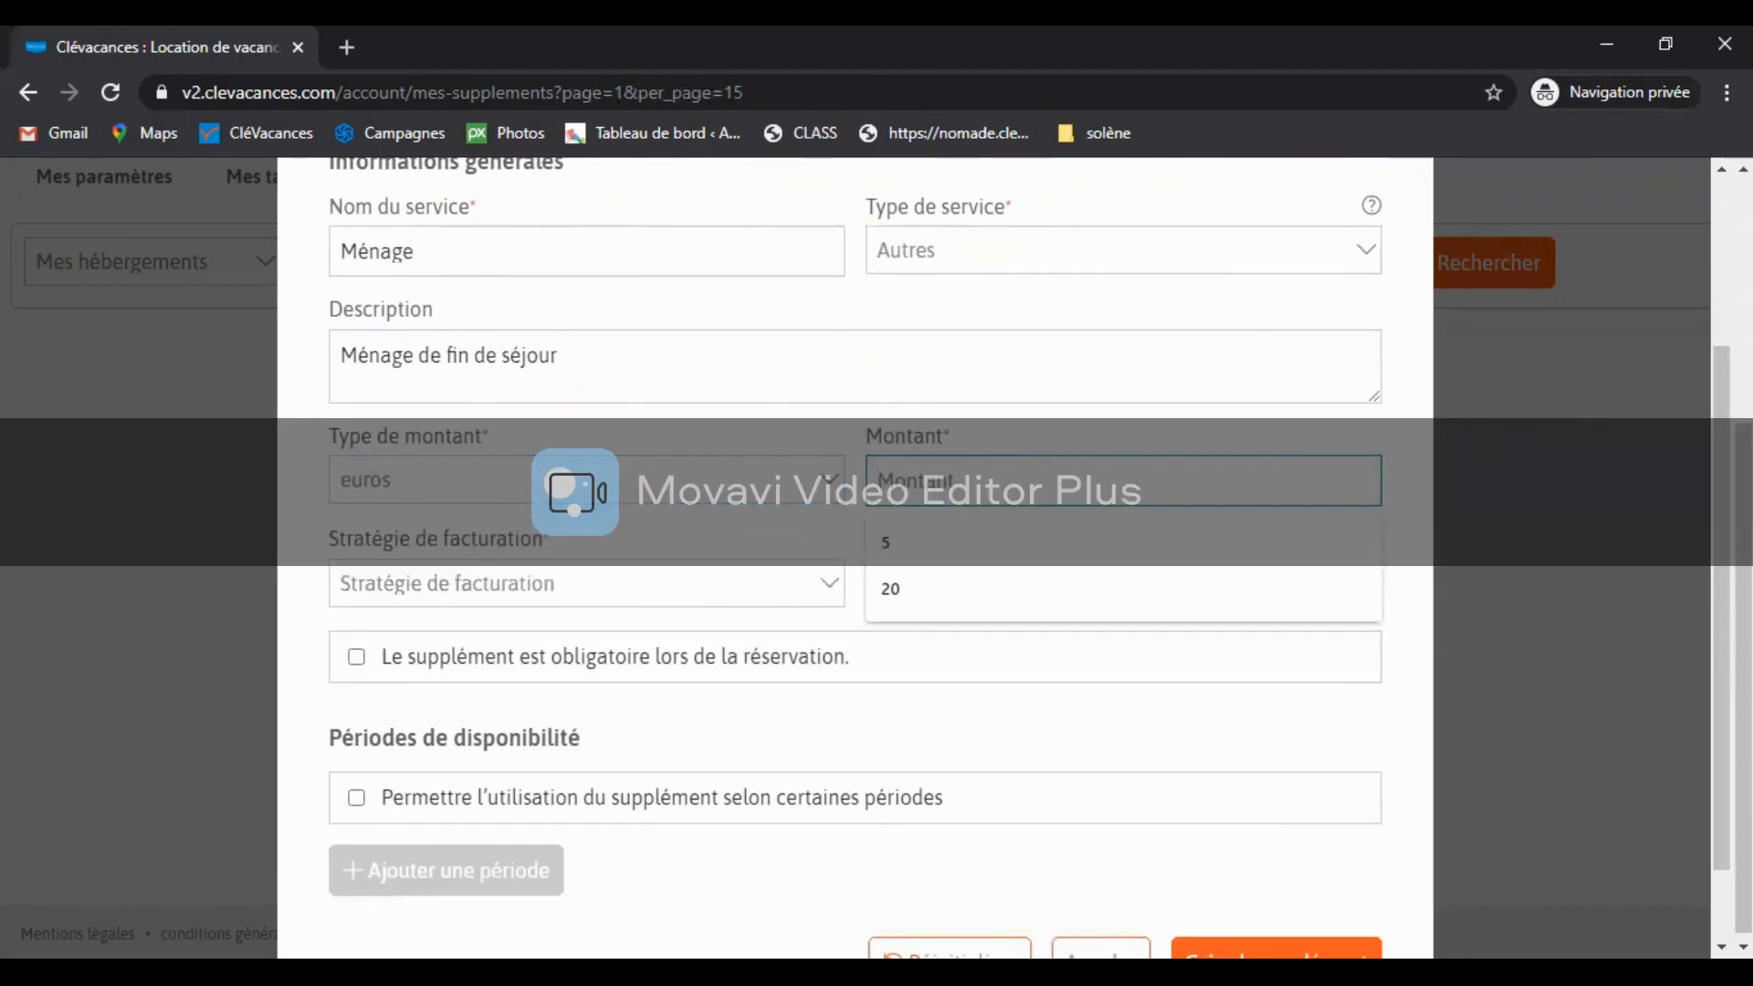
pyautogui.write('70')
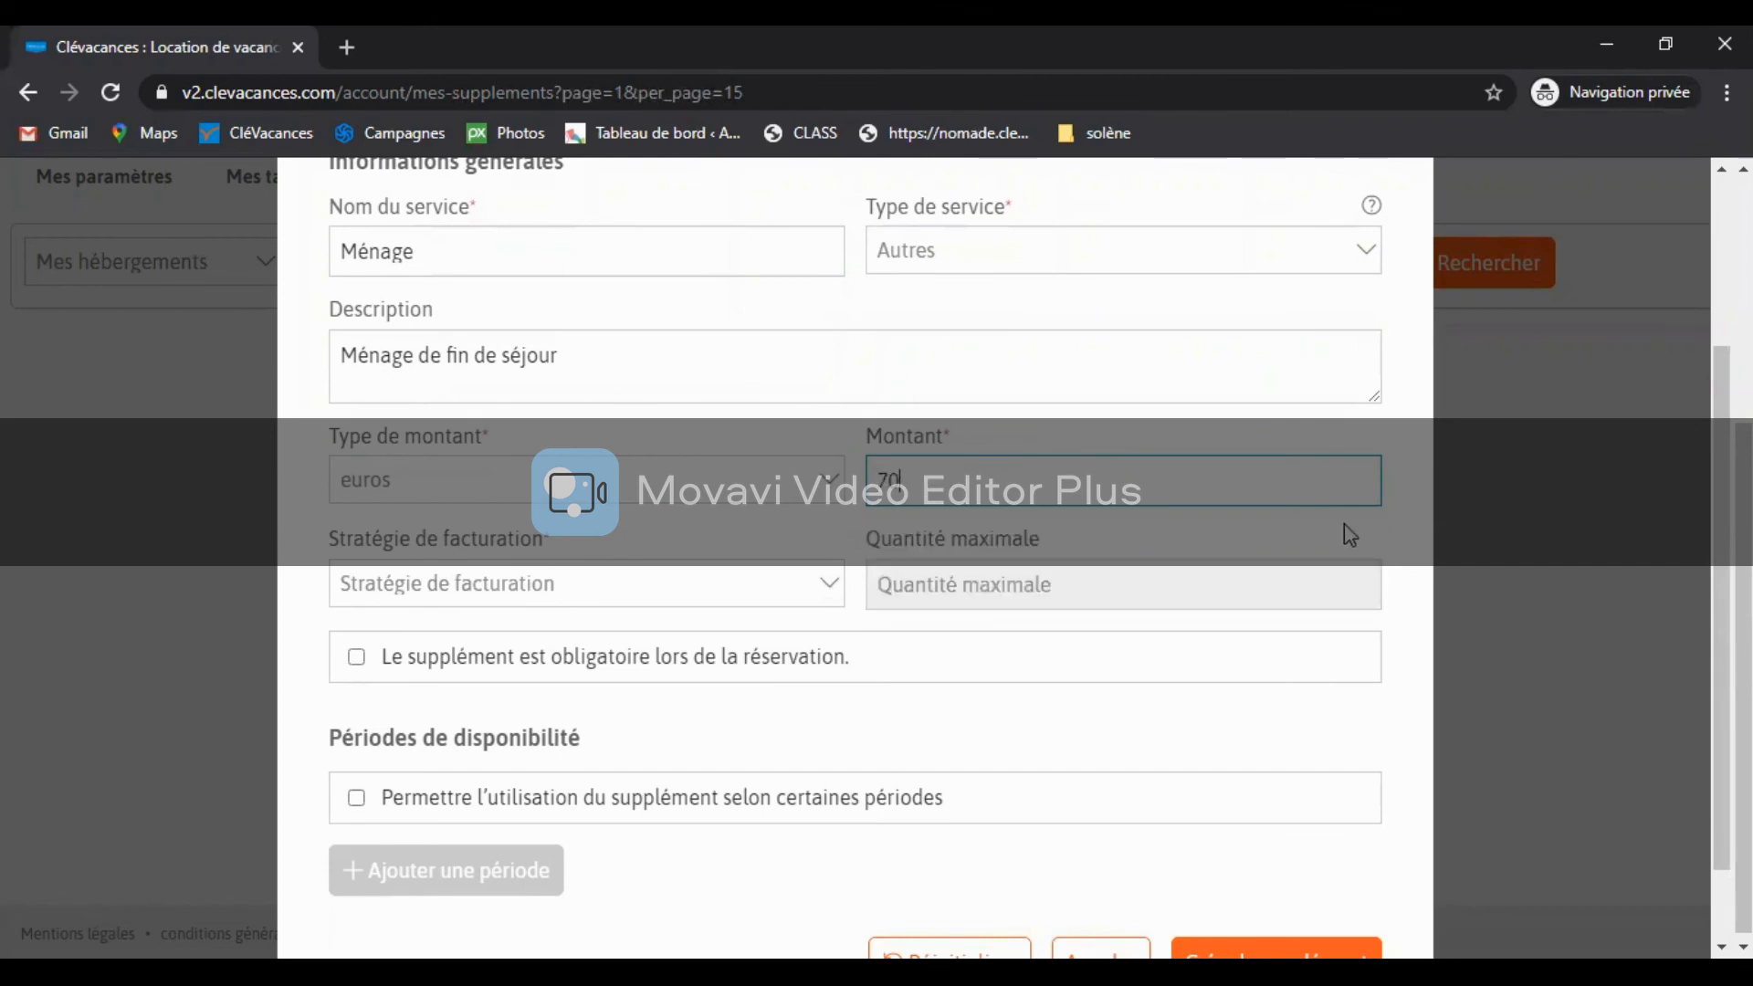
pyautogui.click(528, 595)
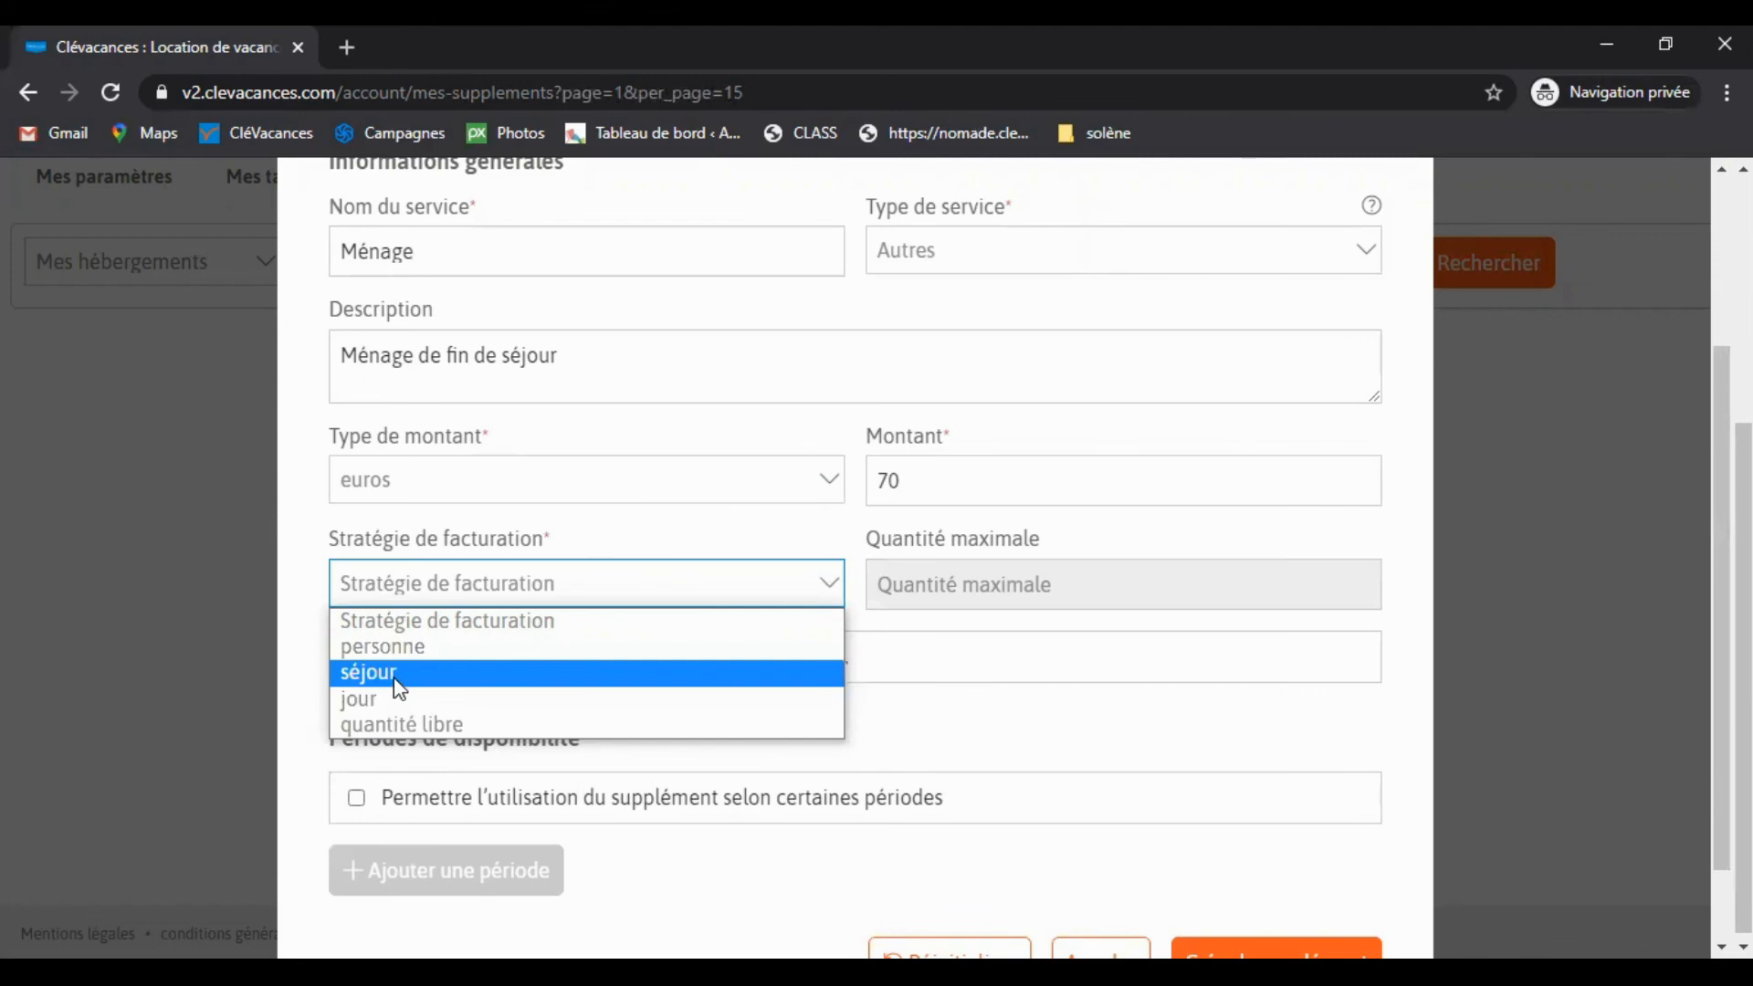
pyautogui.click(399, 690)
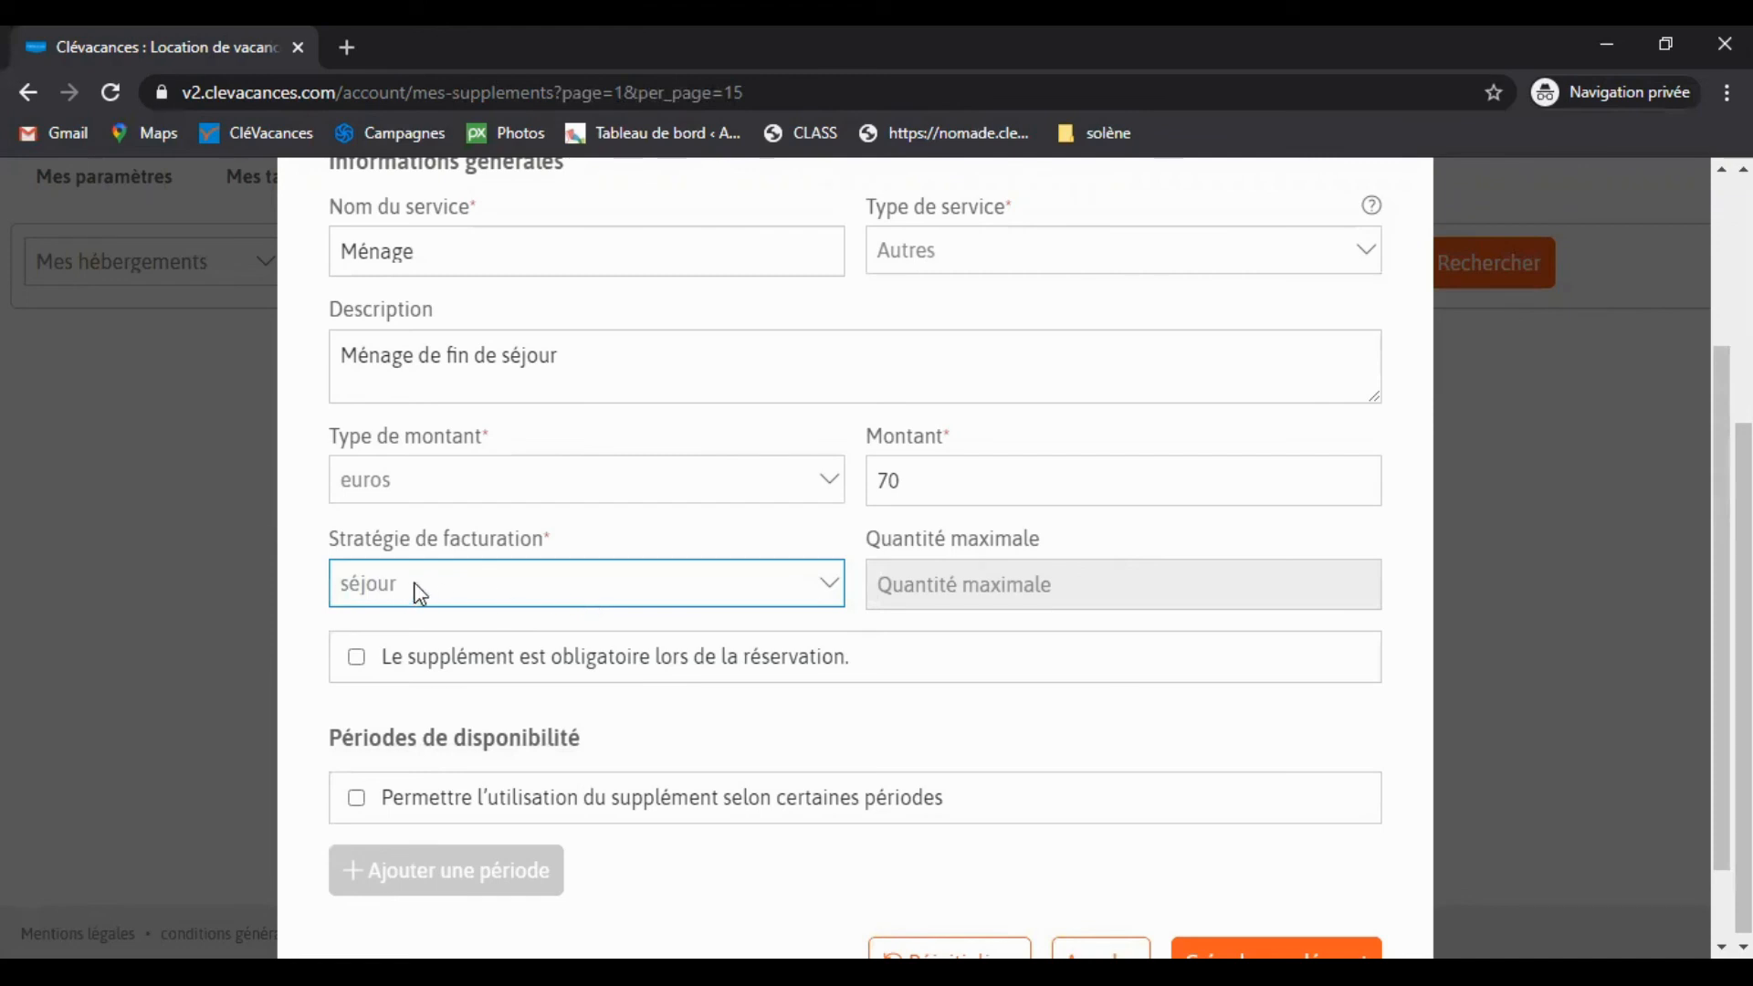
# Step: Leave the supplement non-mandatory and unrestricted by availability periods, and create it
pyautogui.scroll(-1, 509, 564)
pyautogui.click(445, 564)
pyautogui.click(444, 564)
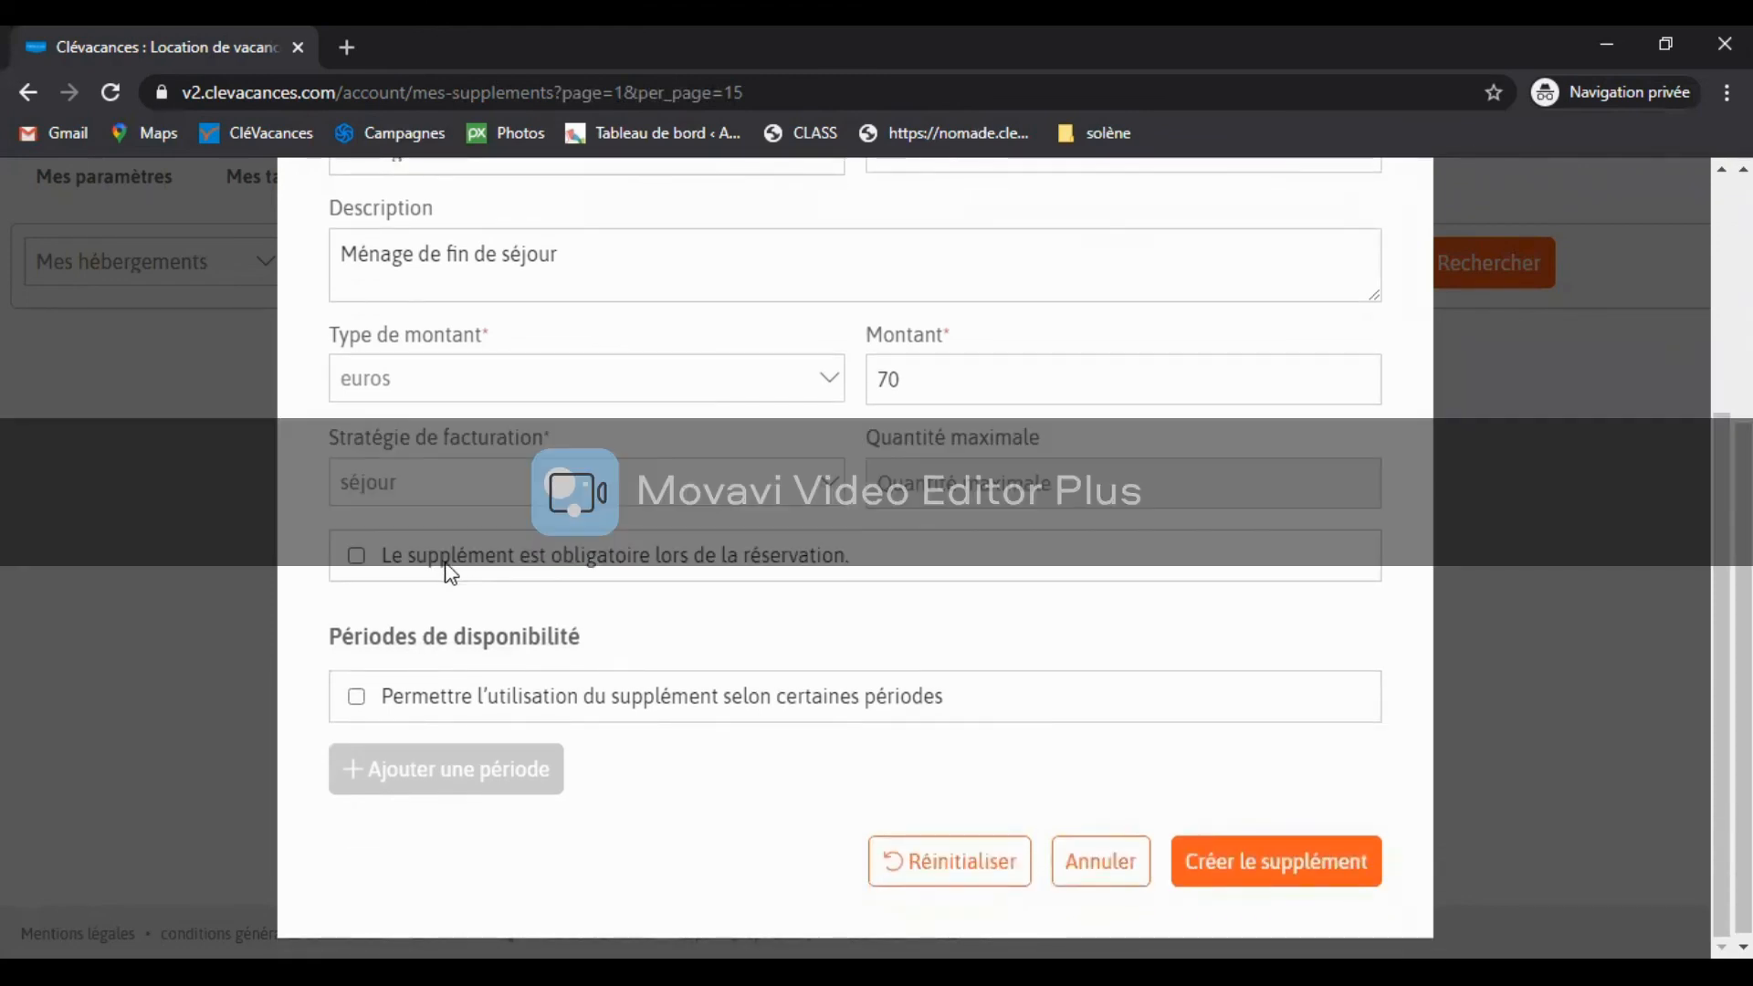
pyautogui.click(455, 702)
pyautogui.click(455, 702)
pyautogui.click(1297, 870)
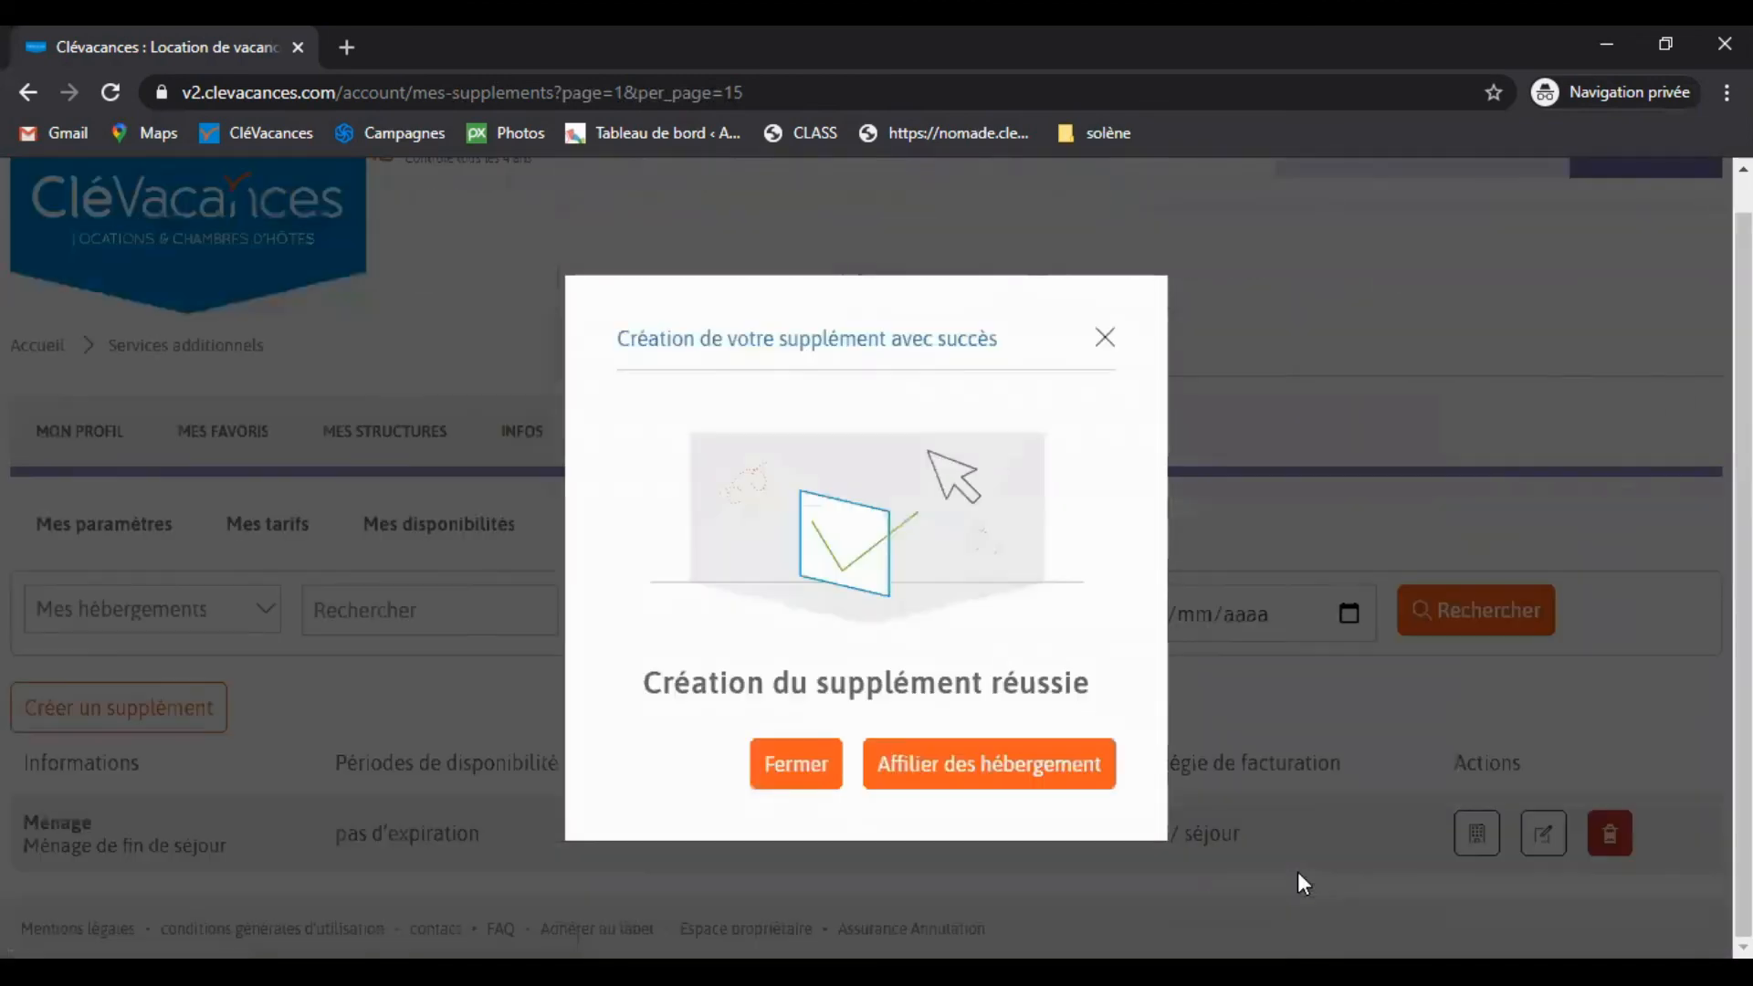
# Step: Associate the "Ménage" supplement with the Clos de la Rose accommodation and close the confirmation
pyautogui.click(1045, 777)
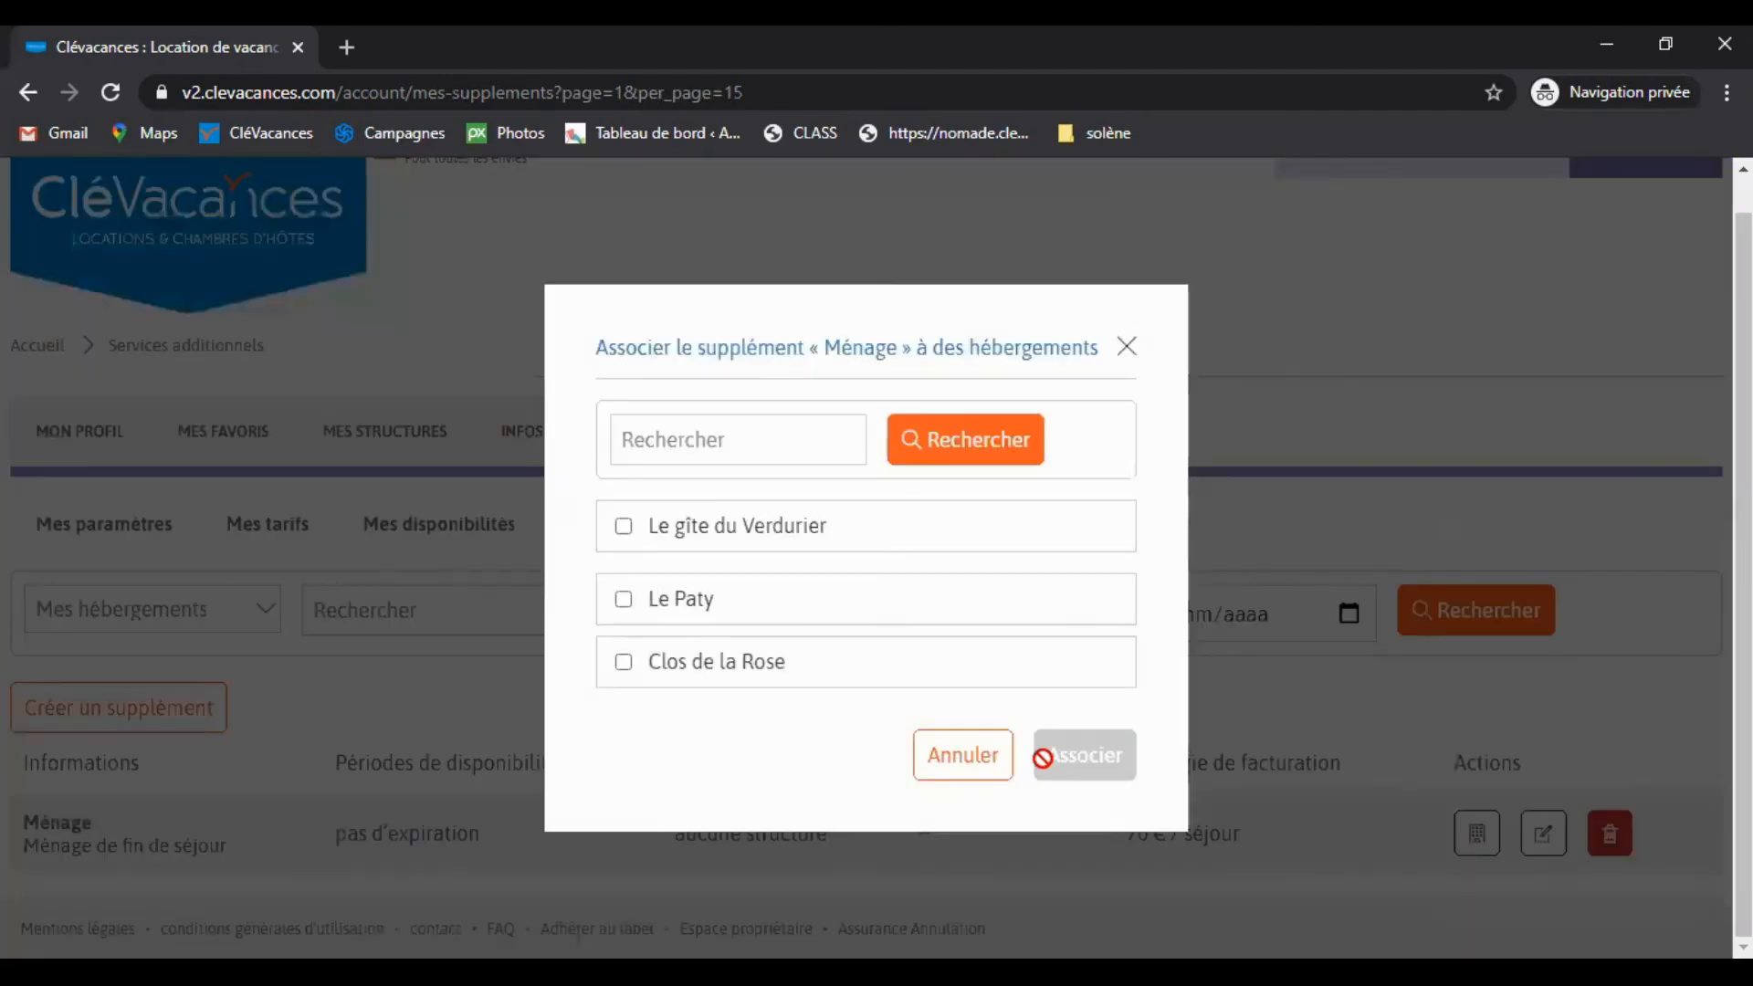
pyautogui.click(663, 673)
pyautogui.click(1105, 756)
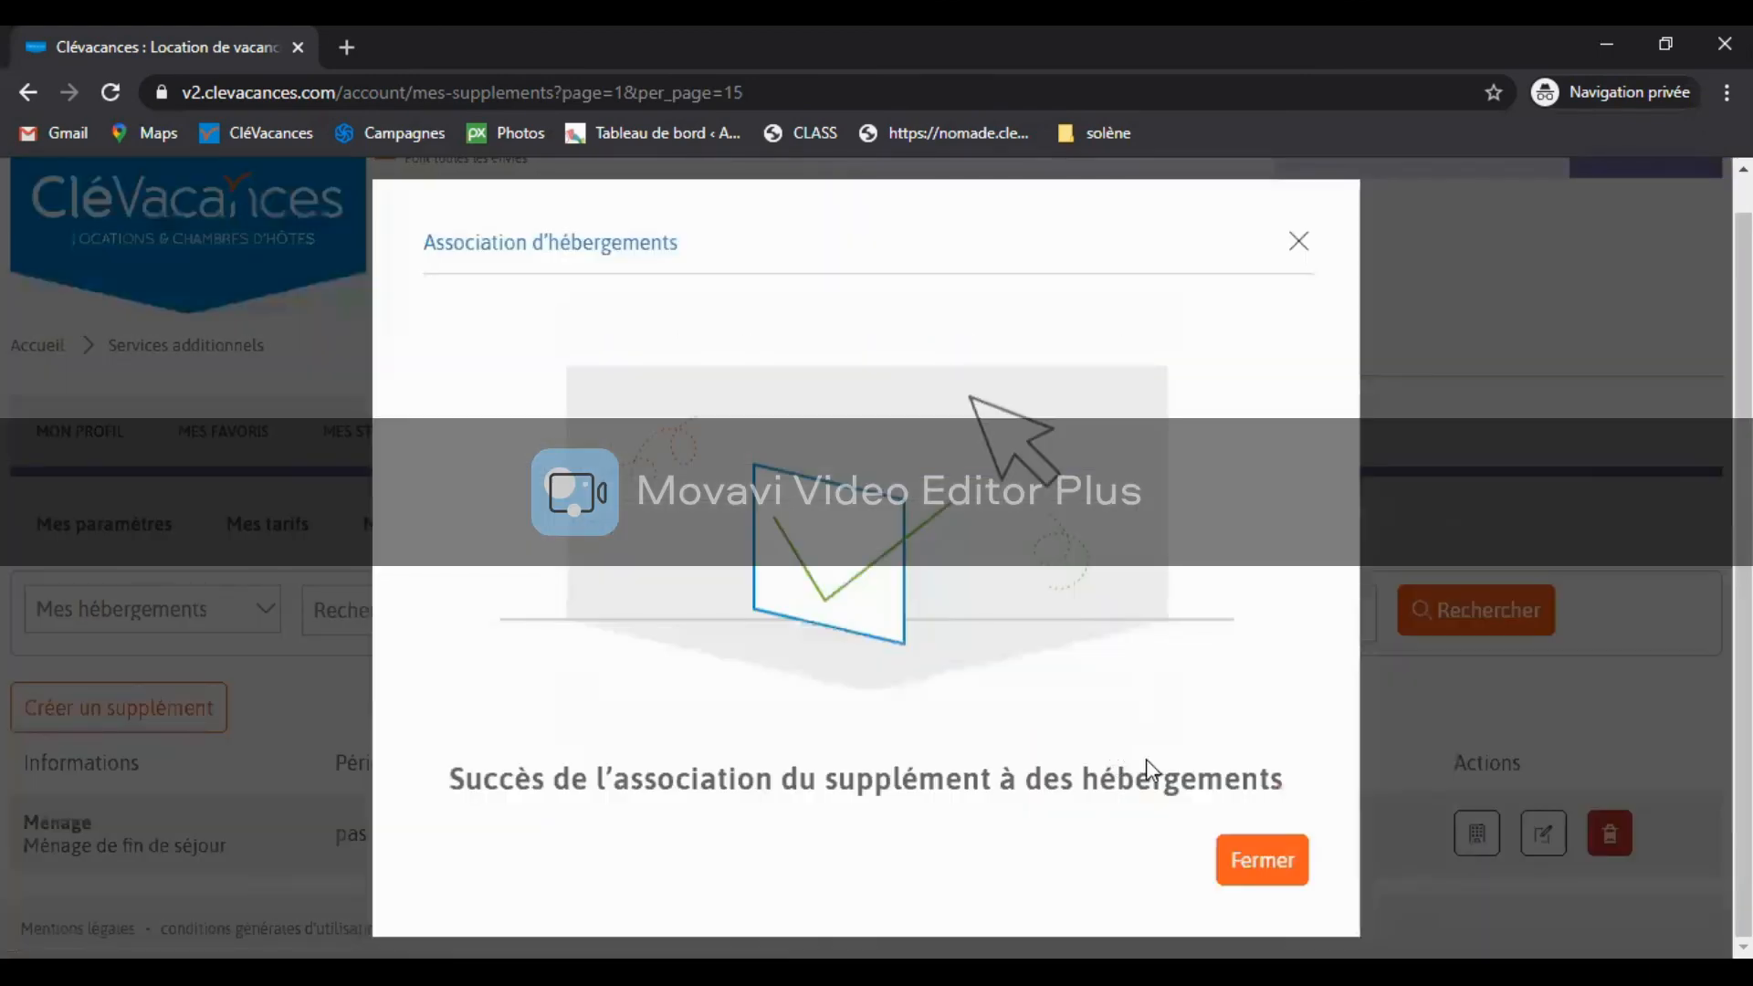
pyautogui.click(1278, 862)
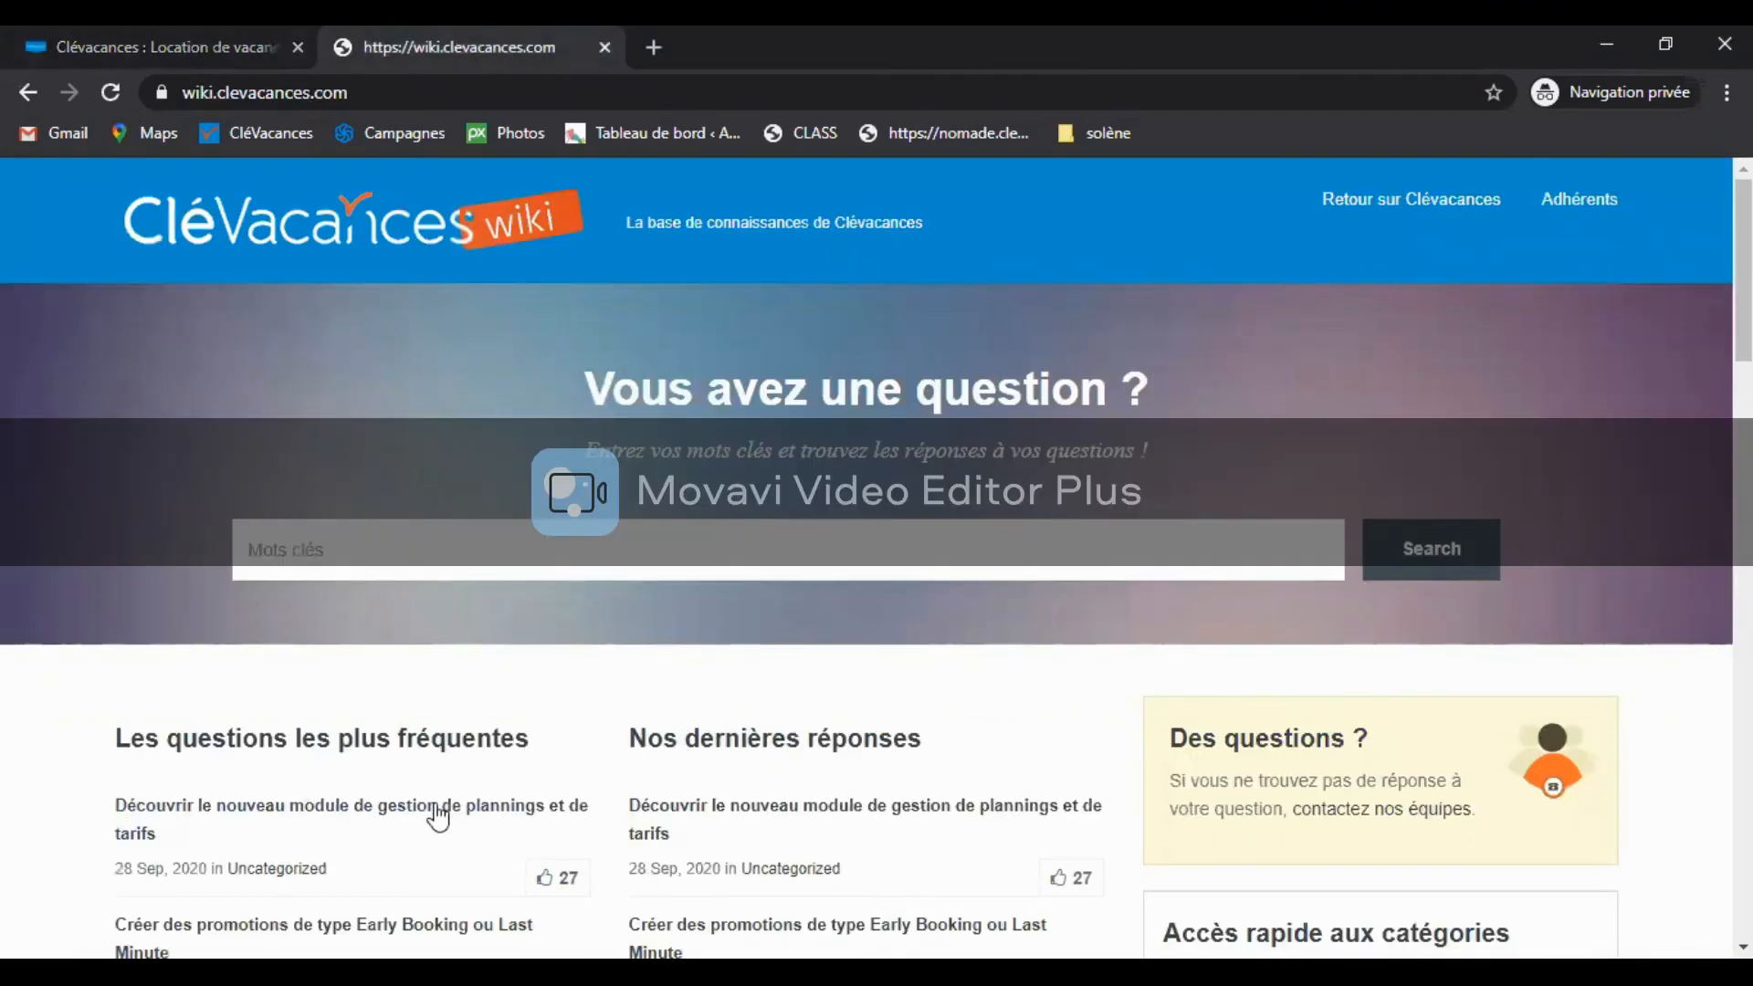
# Step: Look over the frequent questions on the Clévacances wiki, and return to the supplements page
pyautogui.scroll(-1, 351, 833)
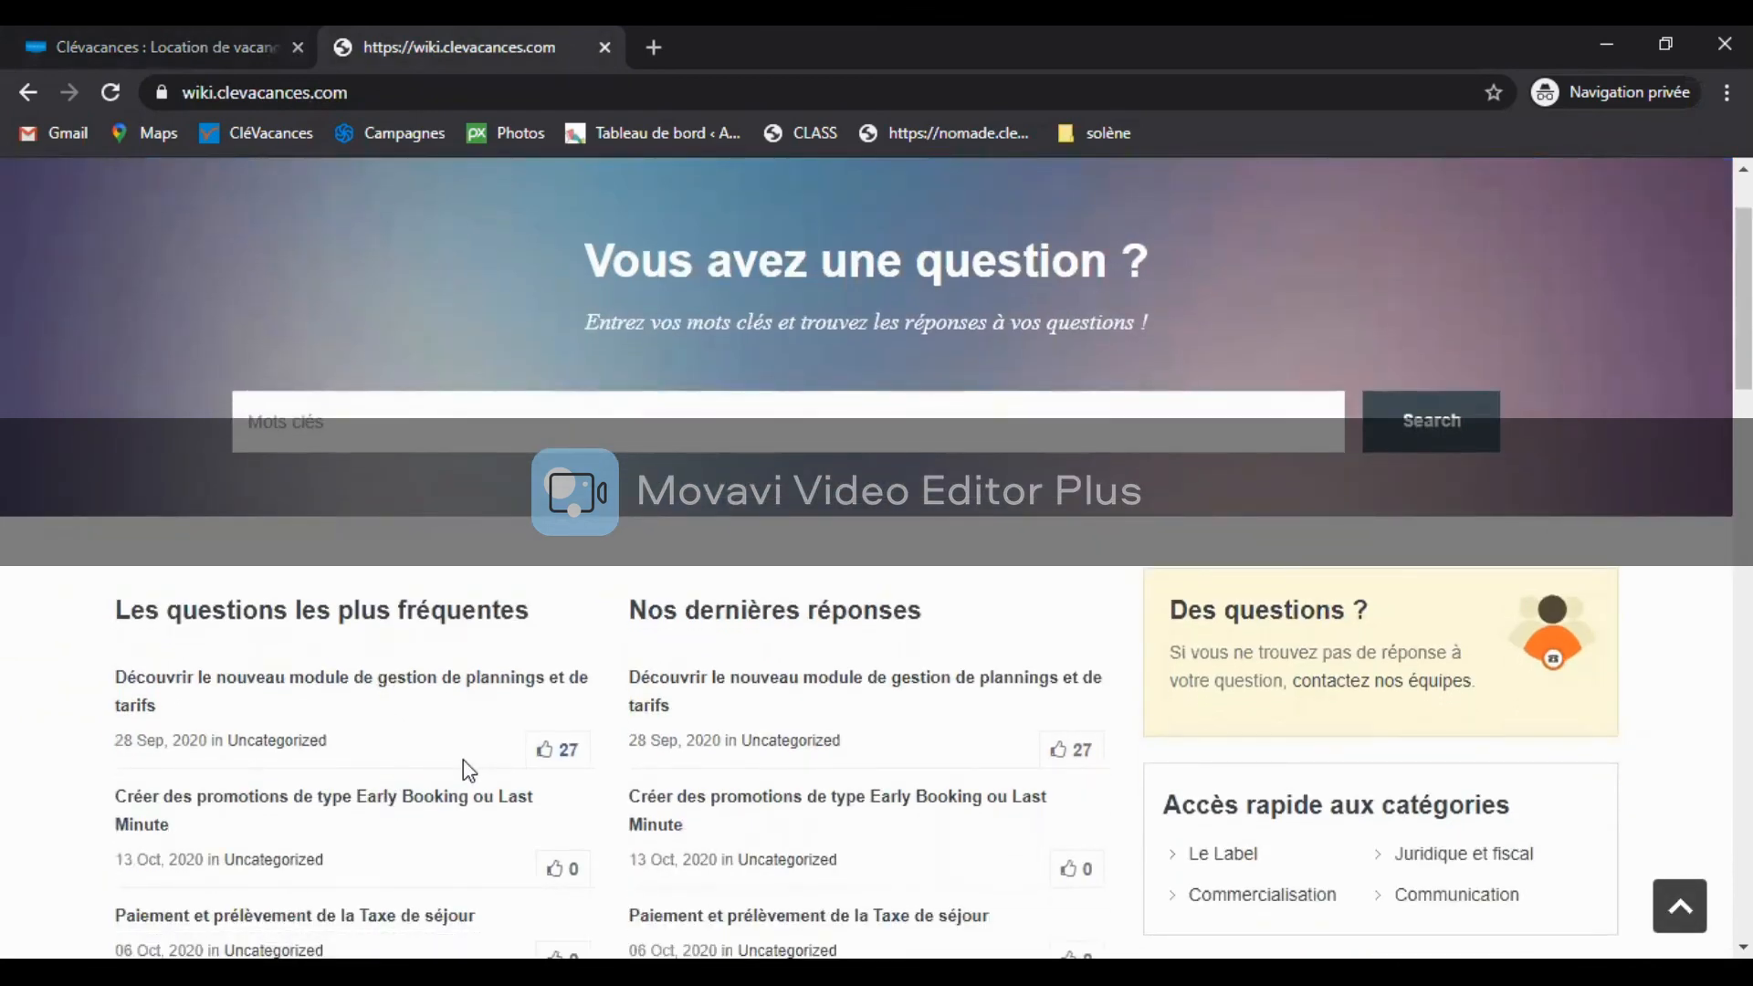
pyautogui.click(258, 34)
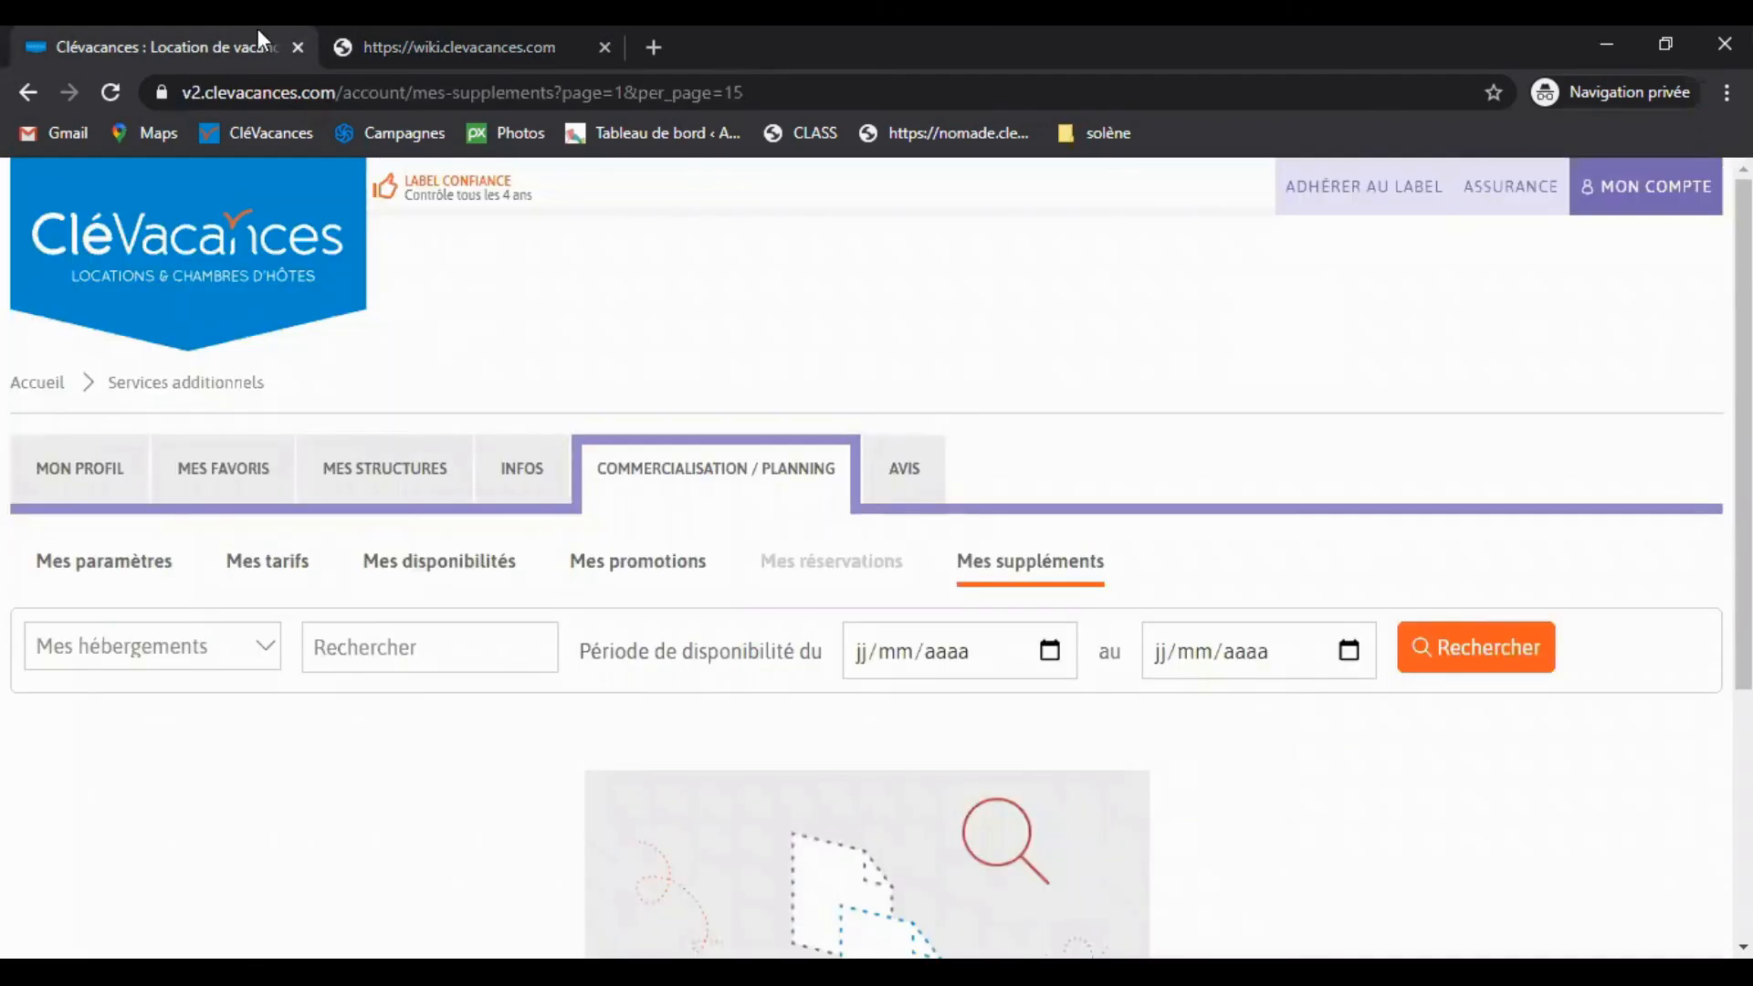